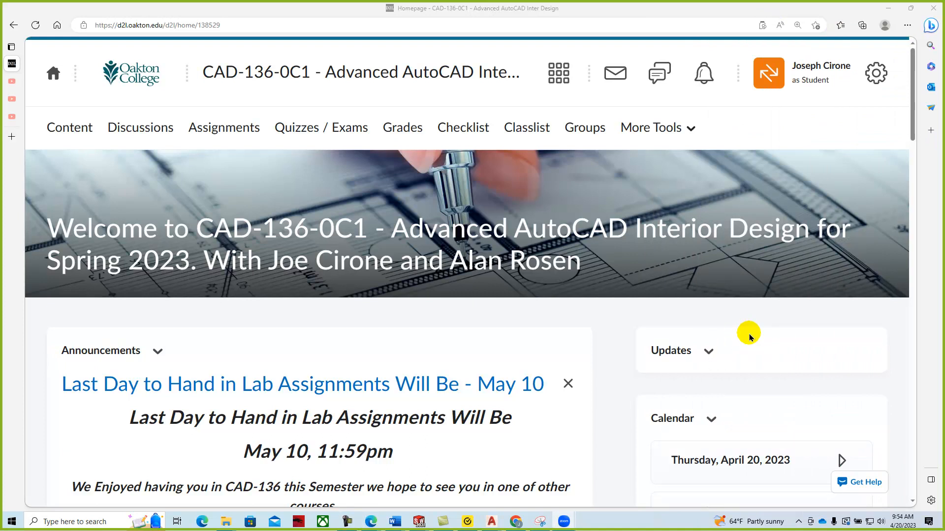
Review the announcements and upcoming due dates on the CAD-136 course homepage.
{"action": "scroll", "coordinate": [477, 320], "scroll_direction": "down", "scroll_amount": 4}
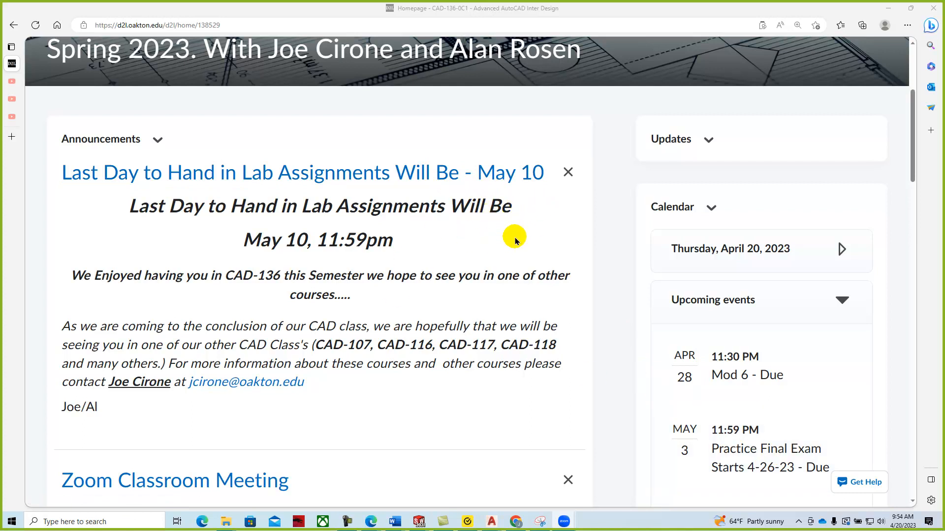
{"action": "scroll", "coordinate": [512, 244], "scroll_direction": "down", "scroll_amount": 10}
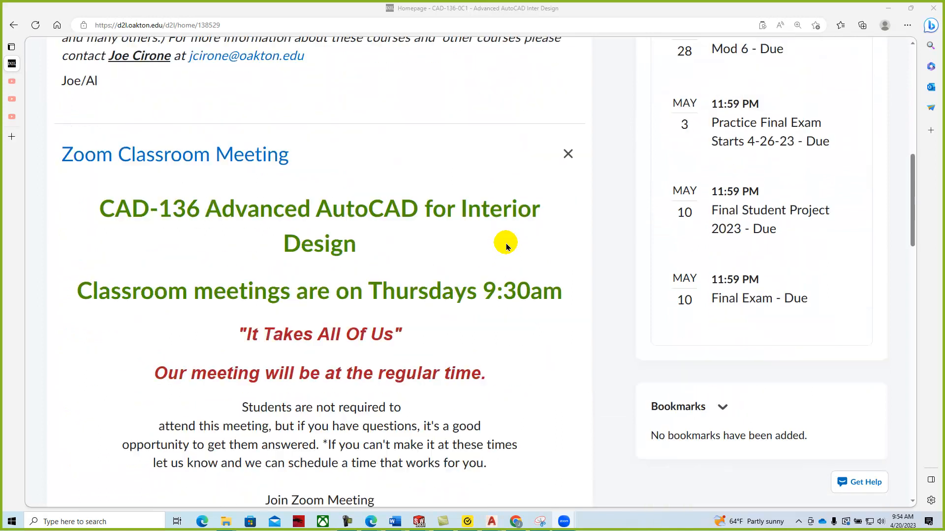
{"action": "scroll", "coordinate": [620, 286], "scroll_direction": "up", "scroll_amount": 6}
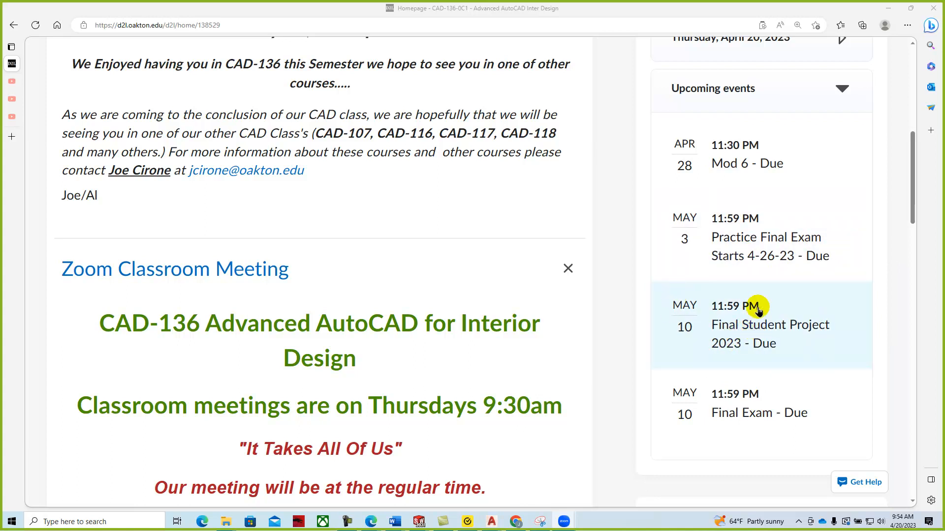
{"action": "left_click_drag", "start_coordinate": [913, 193], "coordinate": [919, 98]}
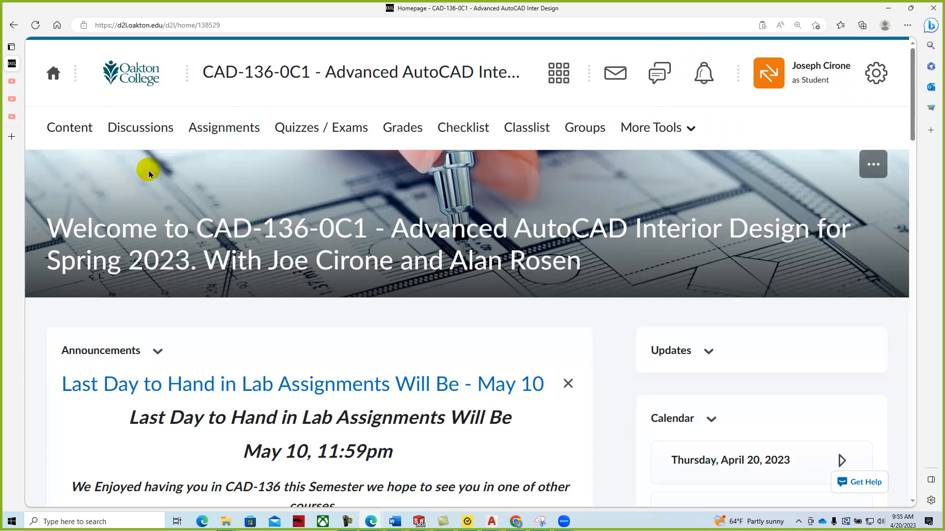
Open the course content at Module 6 2023 and examine the log cabin, bank floor plan, teller and vault door drawings.
{"action": "left_click", "coordinate": [66, 129]}
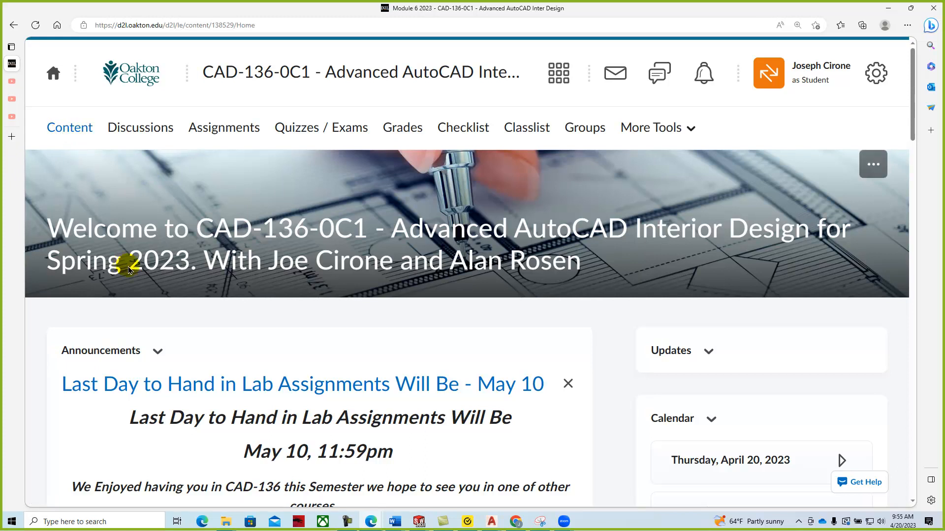
{"action": "scroll", "coordinate": [536, 291], "scroll_direction": "down", "scroll_amount": 6}
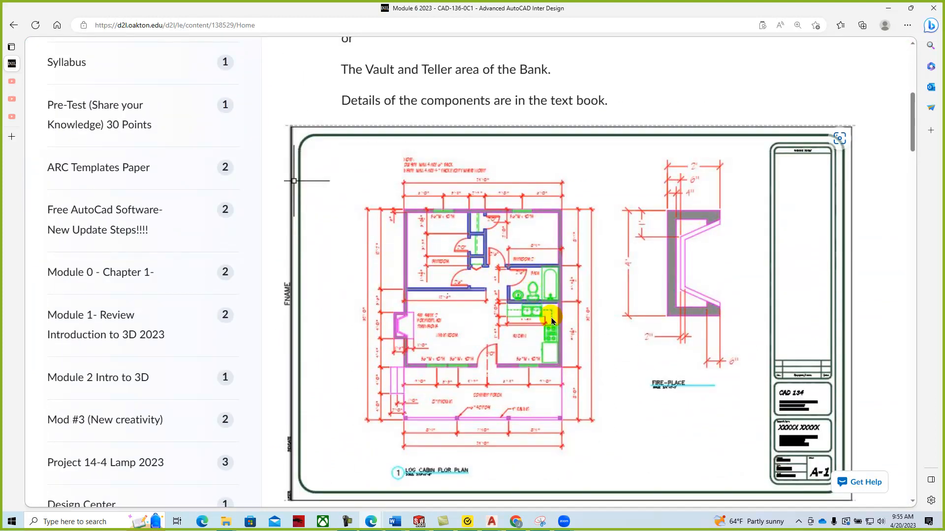
{"action": "scroll", "coordinate": [550, 329], "scroll_direction": "down", "scroll_amount": 7}
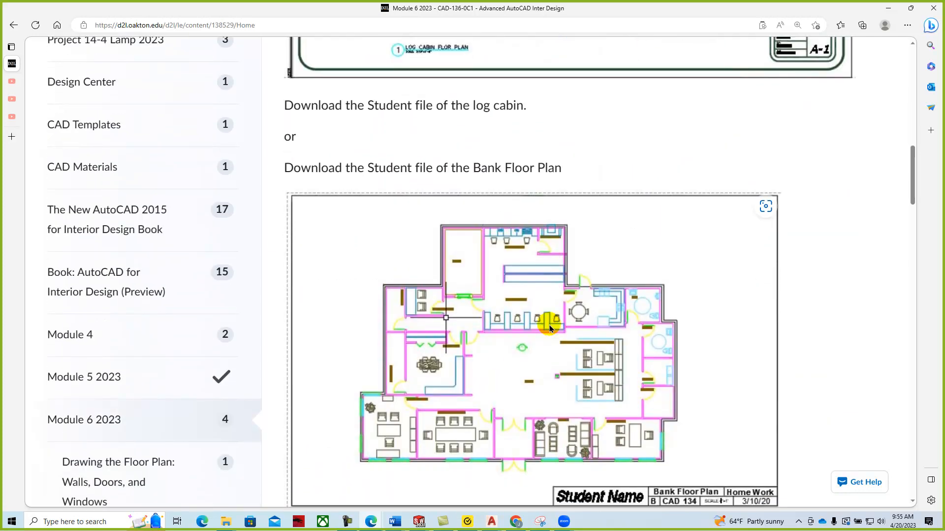
{"action": "scroll", "coordinate": [455, 192], "scroll_direction": "down", "scroll_amount": 6}
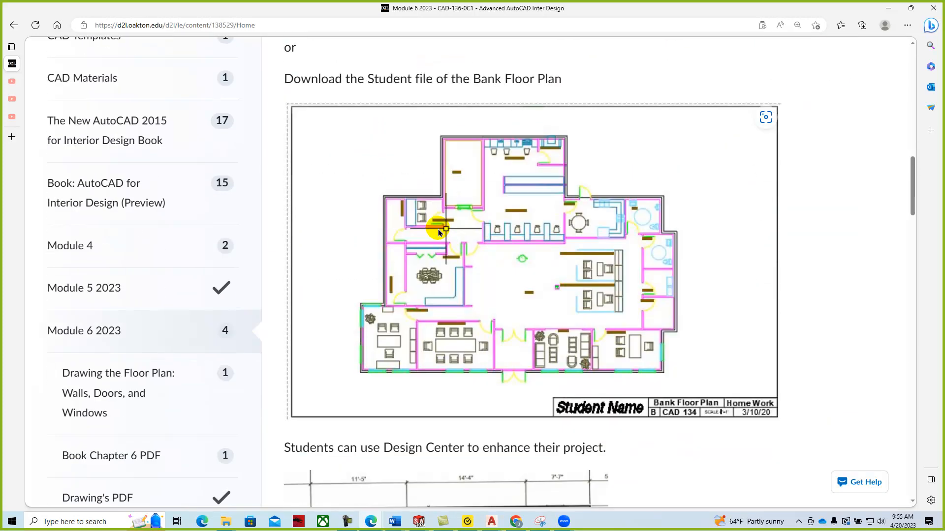
{"action": "scroll", "coordinate": [415, 295], "scroll_direction": "down", "scroll_amount": 4}
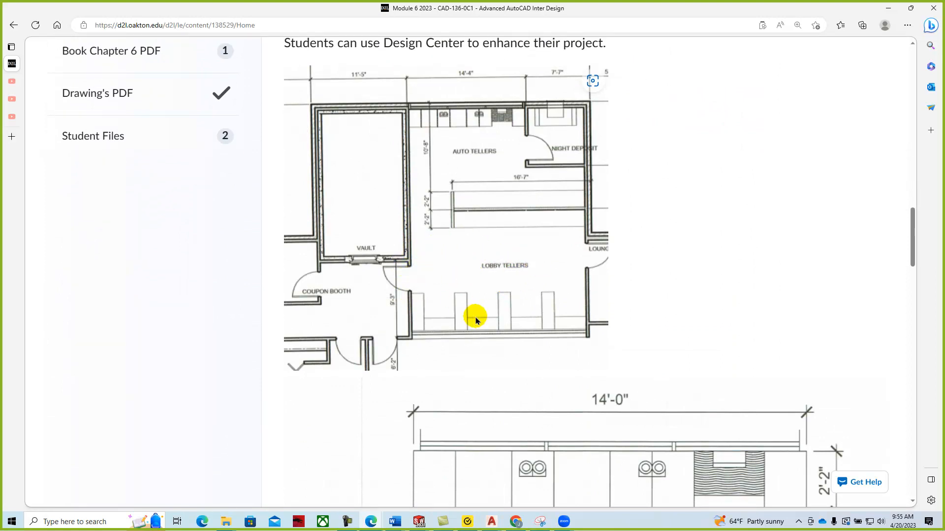
{"action": "scroll", "coordinate": [475, 317], "scroll_direction": "down", "scroll_amount": 4}
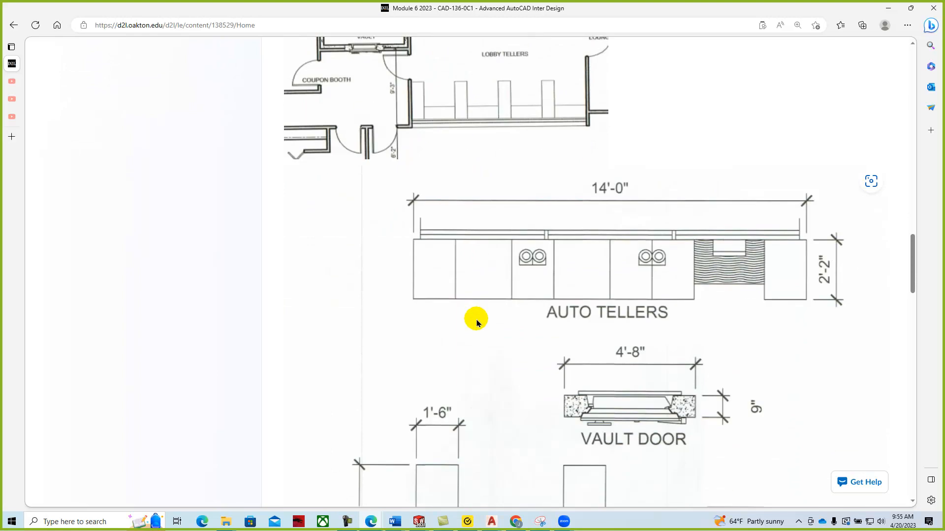
{"action": "scroll", "coordinate": [475, 321], "scroll_direction": "down", "scroll_amount": 3}
{"action": "scroll", "coordinate": [468, 322], "scroll_direction": "down", "scroll_amount": 1}
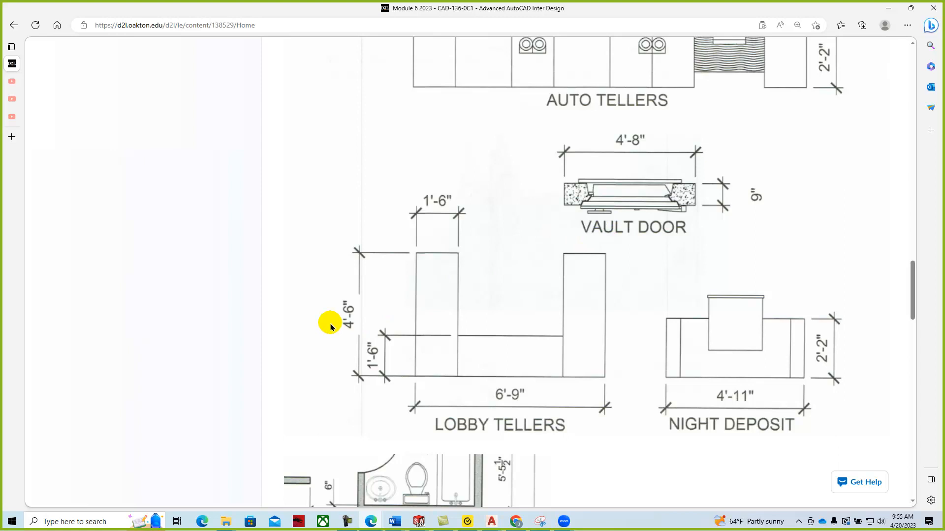
Switch to Chrome and examine the selected vault door illustration in the "bank vault blueprint" image search.
{"action": "left_click_drag", "start_coordinate": [429, 11], "coordinate": [944, 26]}
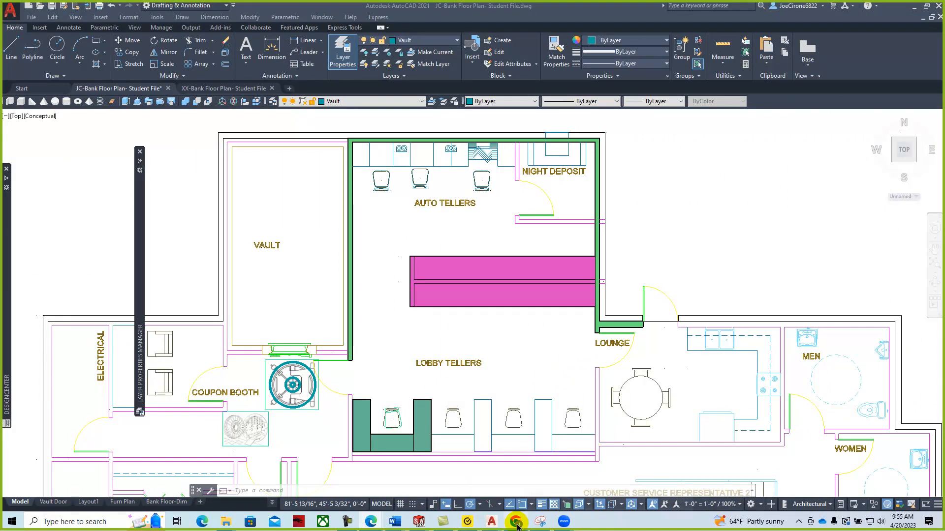
{"action": "mouse_move", "coordinate": [517, 526]}
{"action": "left_click", "coordinate": [509, 485]}
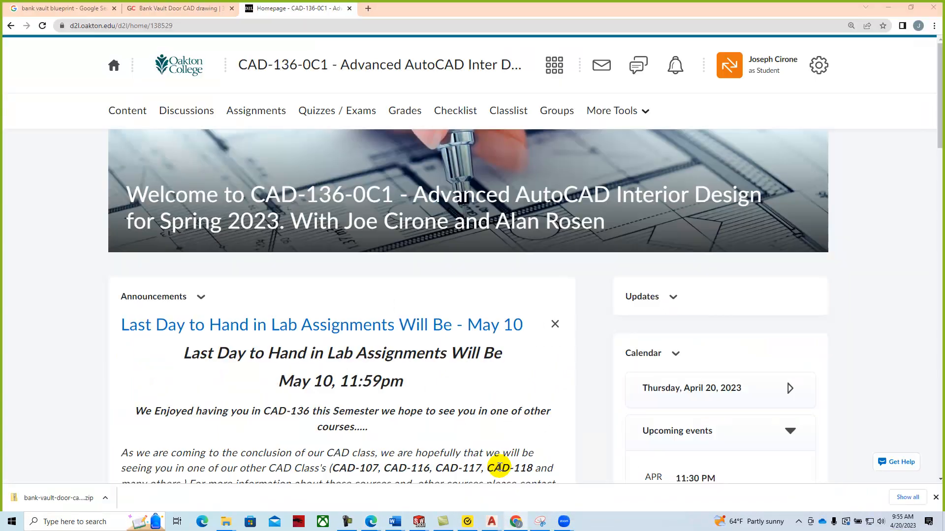
{"action": "left_click", "coordinate": [53, 11]}
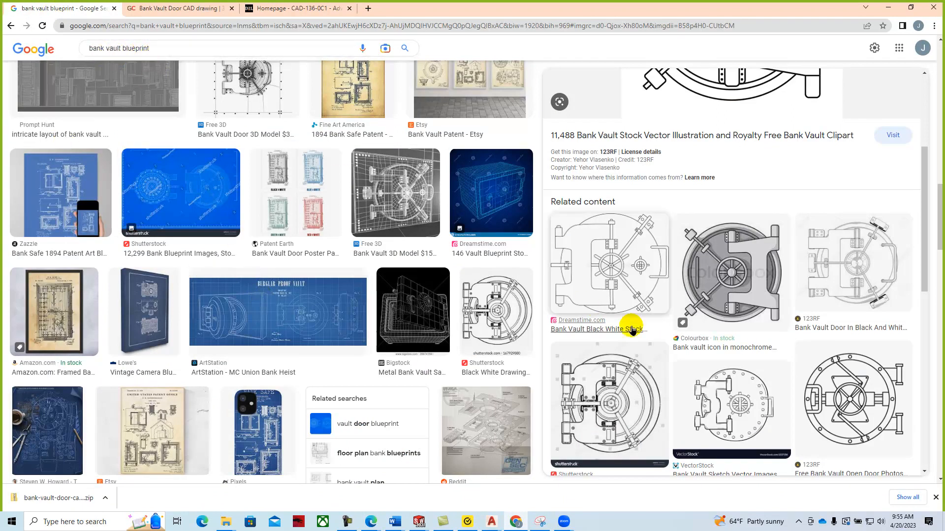
{"action": "scroll", "coordinate": [787, 310], "scroll_direction": "up", "scroll_amount": 1}
{"action": "scroll", "coordinate": [786, 310], "scroll_direction": "up", "scroll_amount": 2}
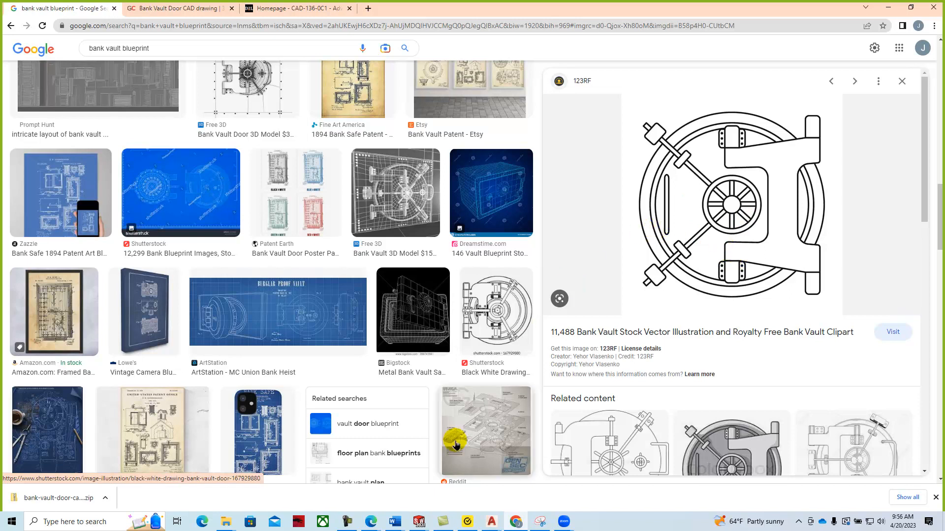
Review the captured vault door image in Snipping Tool and check the Lab 6 save location without saving.
{"action": "left_click", "coordinate": [541, 523]}
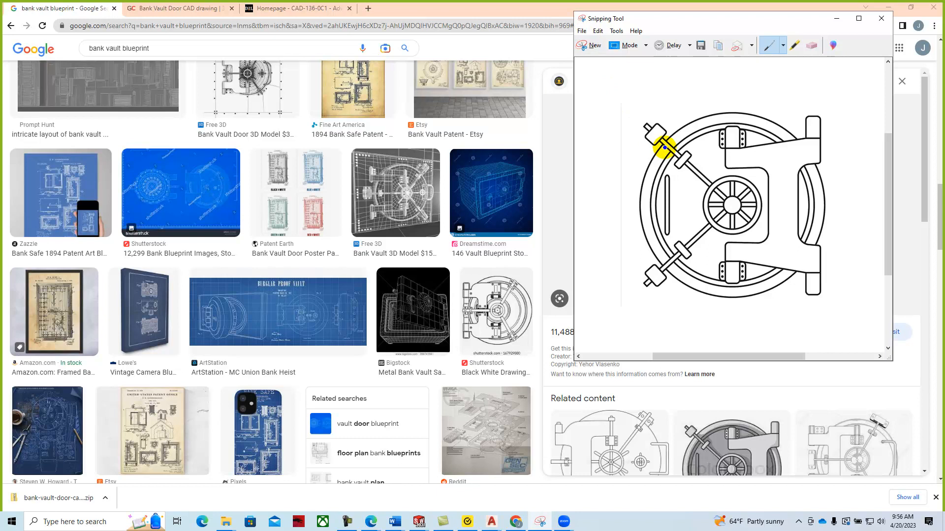
{"action": "left_click", "coordinate": [581, 32]}
{"action": "left_click", "coordinate": [600, 58]}
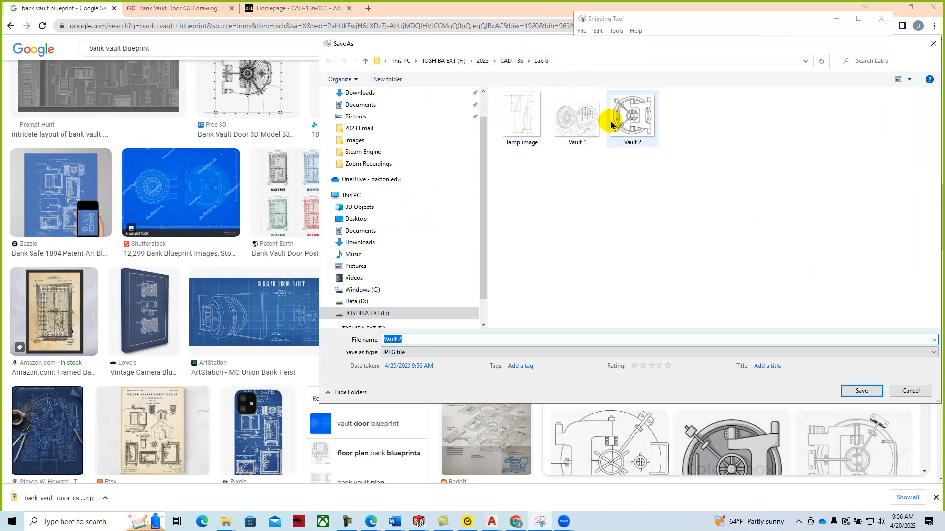
{"action": "left_click", "coordinate": [909, 392]}
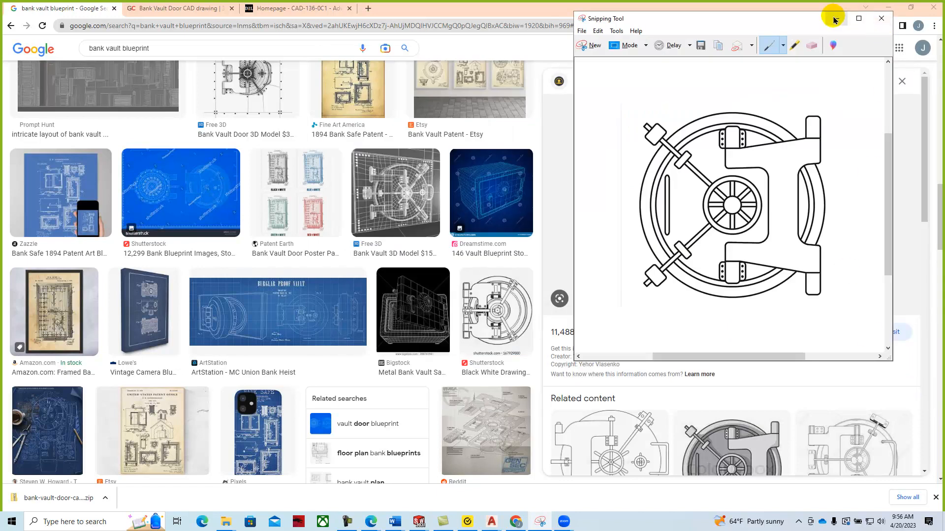
Return to the bank floor plan in AutoCAD and examine the two vault images beside the coupon booth.
{"action": "left_click", "coordinate": [834, 19]}
{"action": "left_click", "coordinate": [886, 7]}
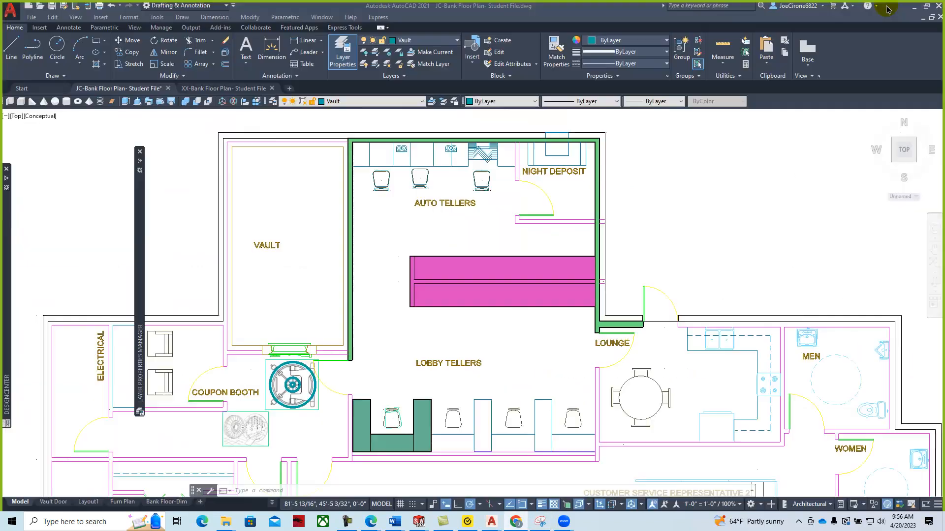
{"action": "left_click", "coordinate": [311, 296]}
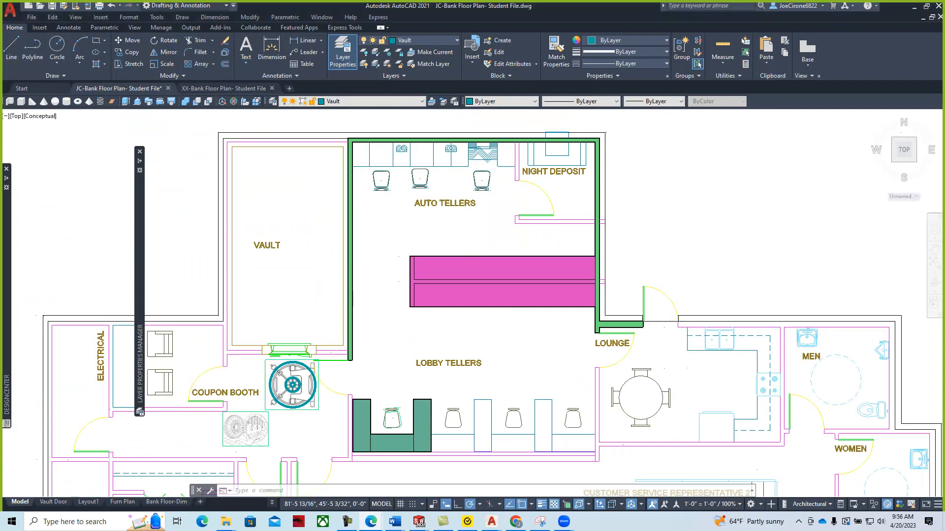
{"action": "scroll", "coordinate": [319, 290], "scroll_direction": "up", "scroll_amount": 4}
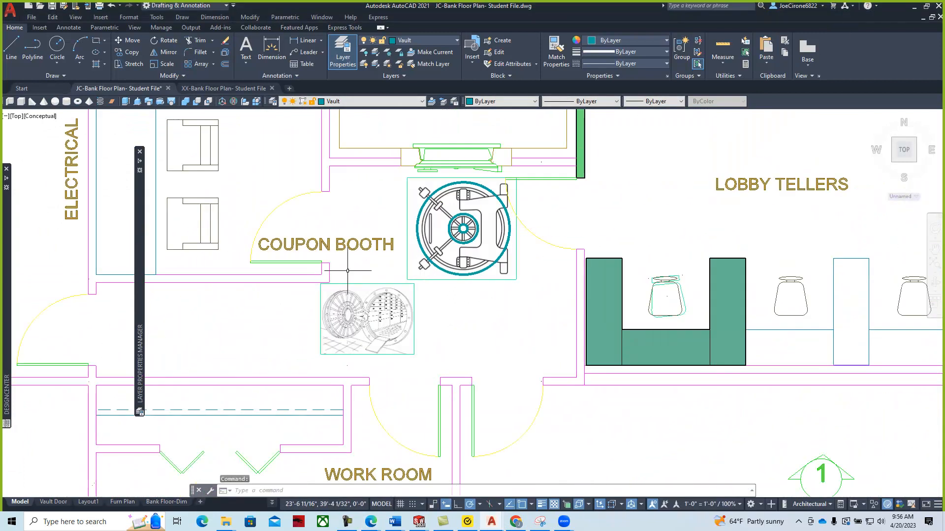
{"action": "scroll", "coordinate": [410, 217], "scroll_direction": "up", "scroll_amount": 2}
{"action": "mouse_move", "coordinate": [443, 210]}
{"action": "middle_mouse_down"}
{"action": "mouse_move", "coordinate": [418, 291]}
{"action": "mouse_move", "coordinate": [433, 222]}
{"action": "middle_mouse_up"}
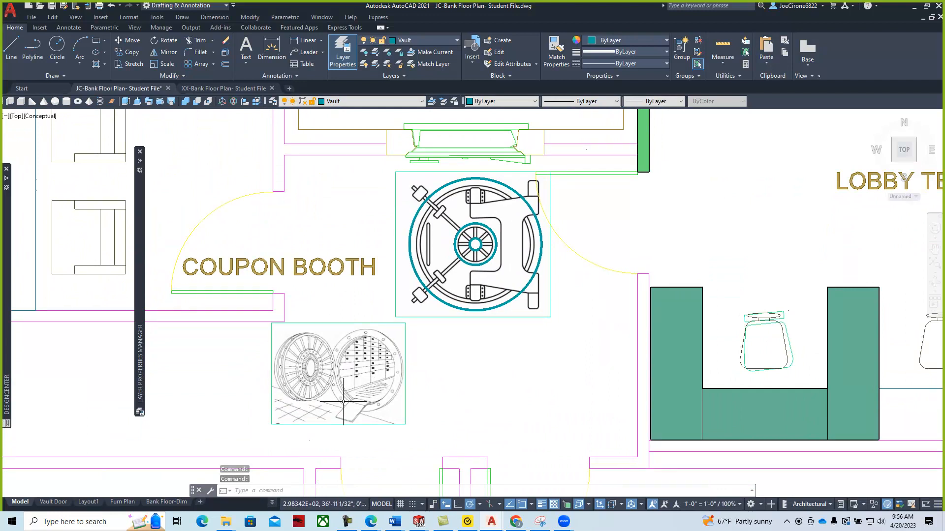
{"action": "middle_click_drag", "start_coordinate": [386, 302], "coordinate": [364, 393]}
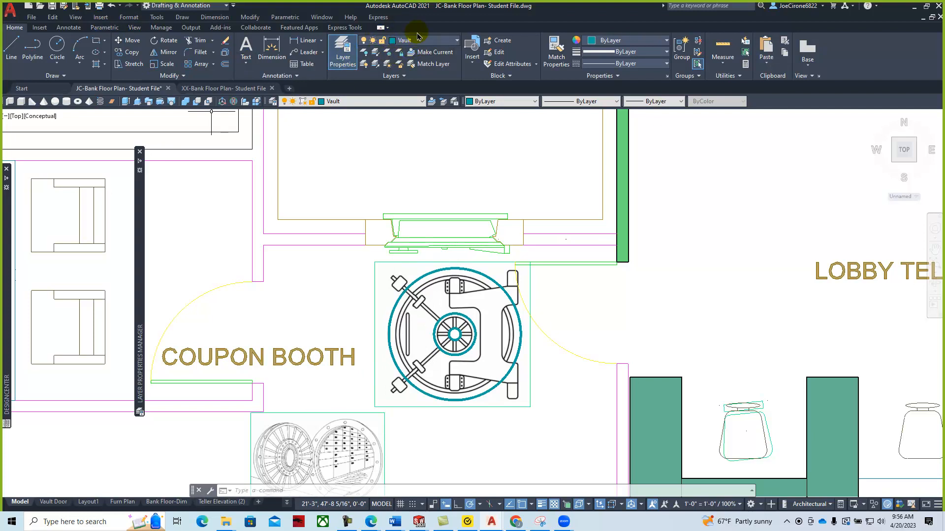
Attach the Vault 2 raster image from the Lab 6 folder, placing and scaling it inside the vault room above the door.
{"action": "left_click", "coordinate": [101, 18]}
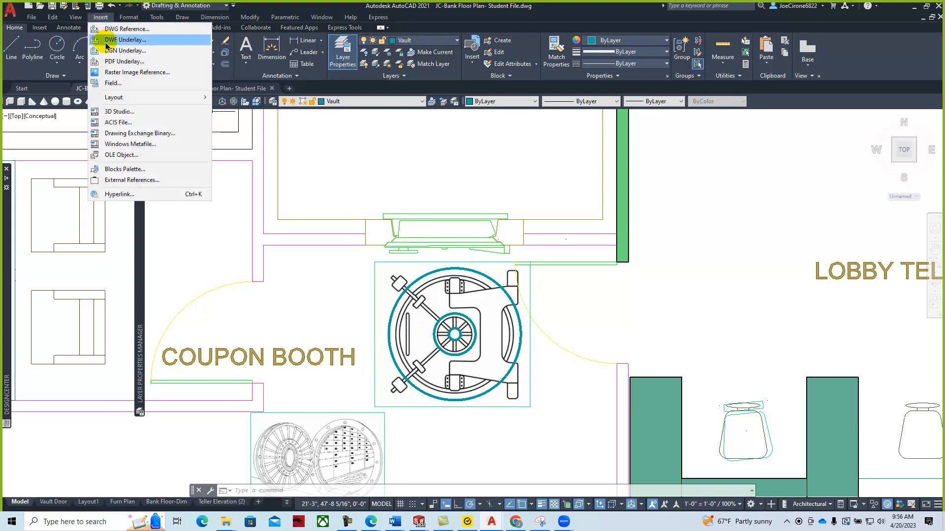
{"action": "left_click", "coordinate": [118, 73]}
{"action": "left_click", "coordinate": [398, 188]}
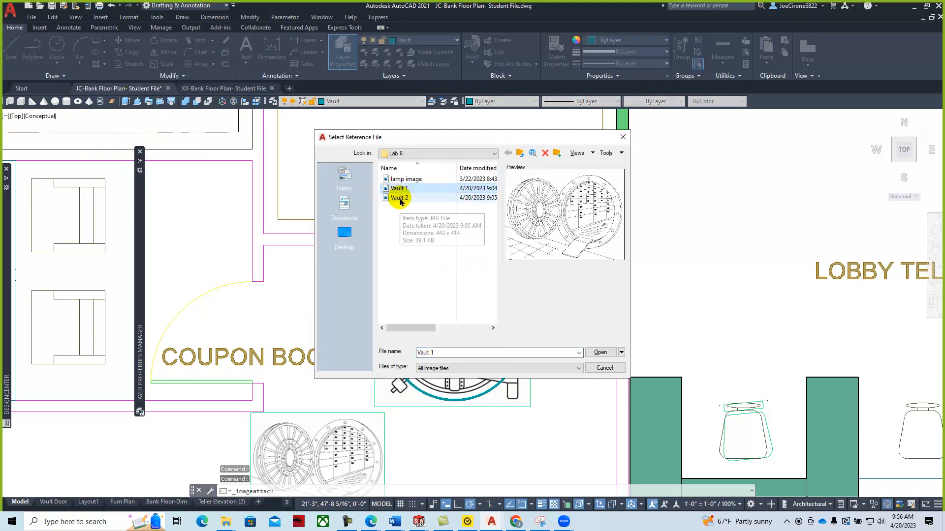
{"action": "left_click", "coordinate": [399, 198]}
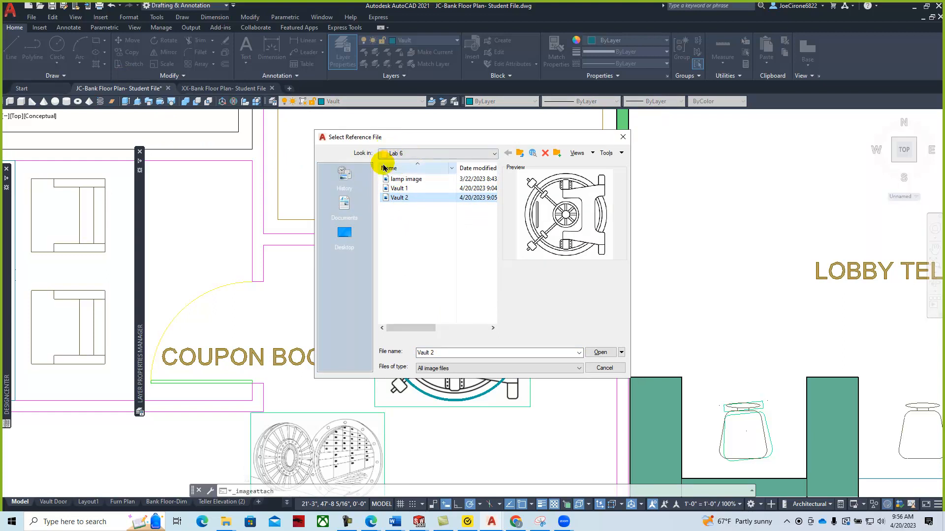
{"action": "left_click_drag", "start_coordinate": [408, 140], "coordinate": [122, 197]}
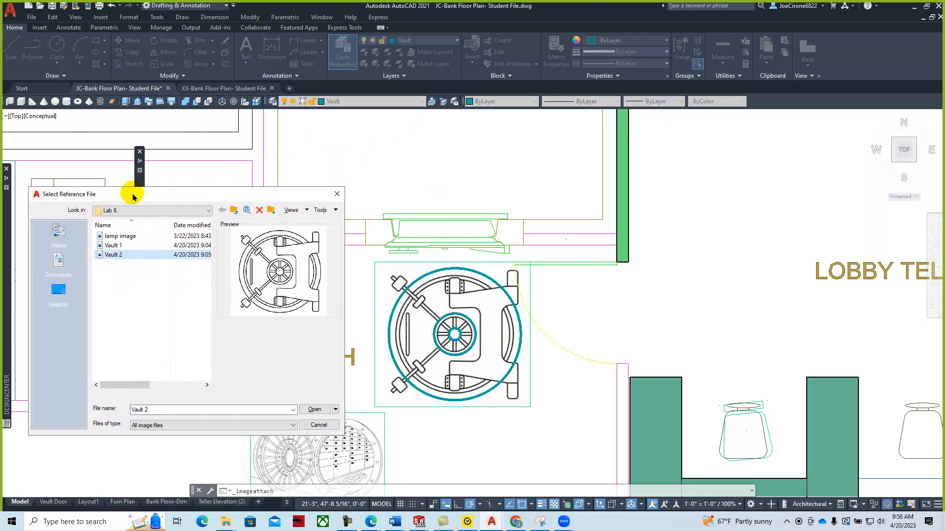
{"action": "left_click", "coordinate": [308, 409]}
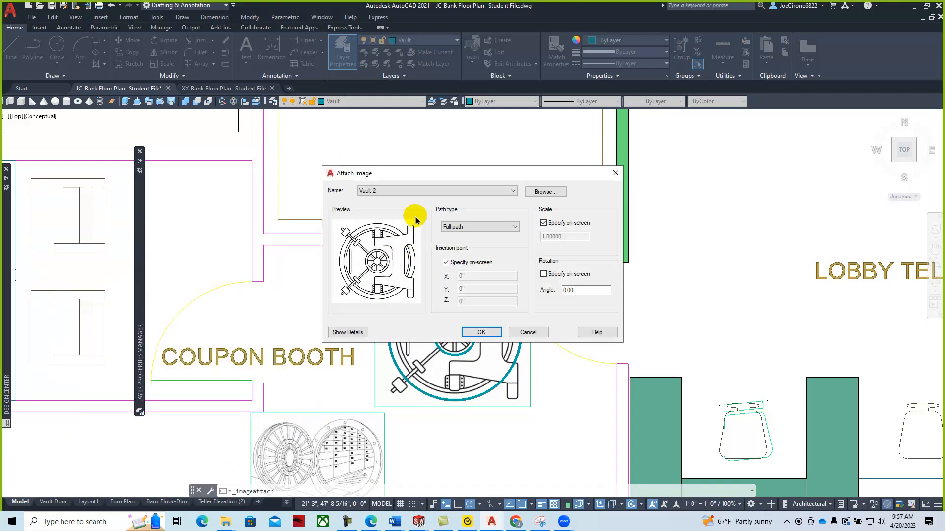
{"action": "left_click", "coordinate": [480, 333]}
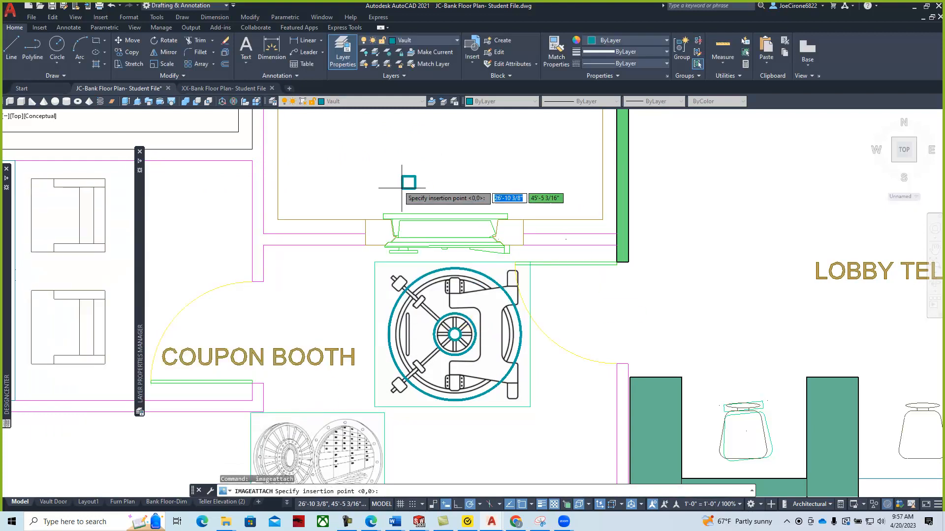
{"action": "left_click", "coordinate": [379, 197]}
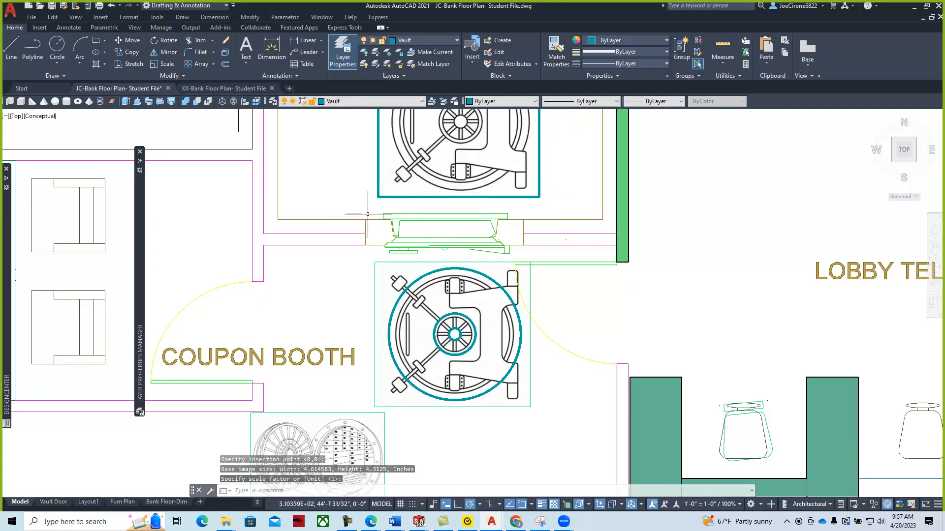
{"action": "key", "text": "Escape"}
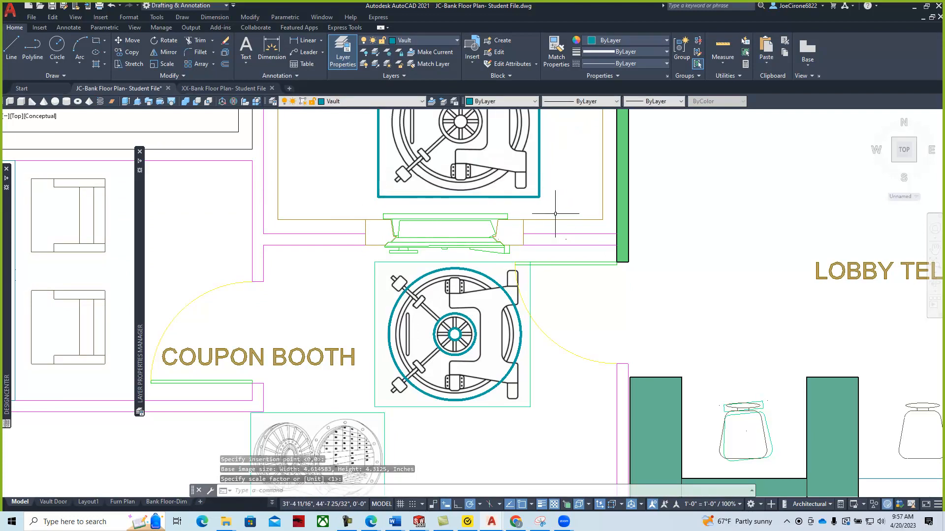
Delete the vault door image just attached inside the vault room.
{"action": "left_click", "coordinate": [683, 220]}
{"action": "left_click", "coordinate": [535, 196]}
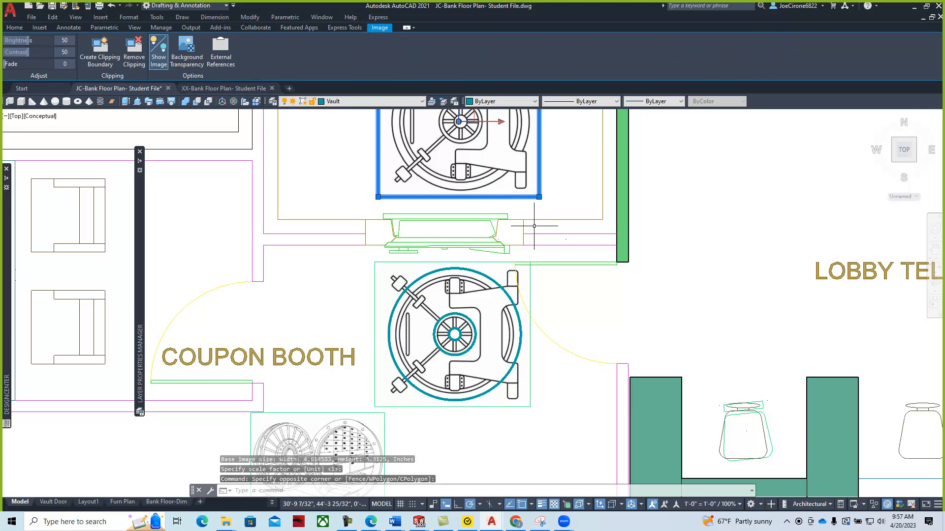
{"action": "key", "text": "Delete"}
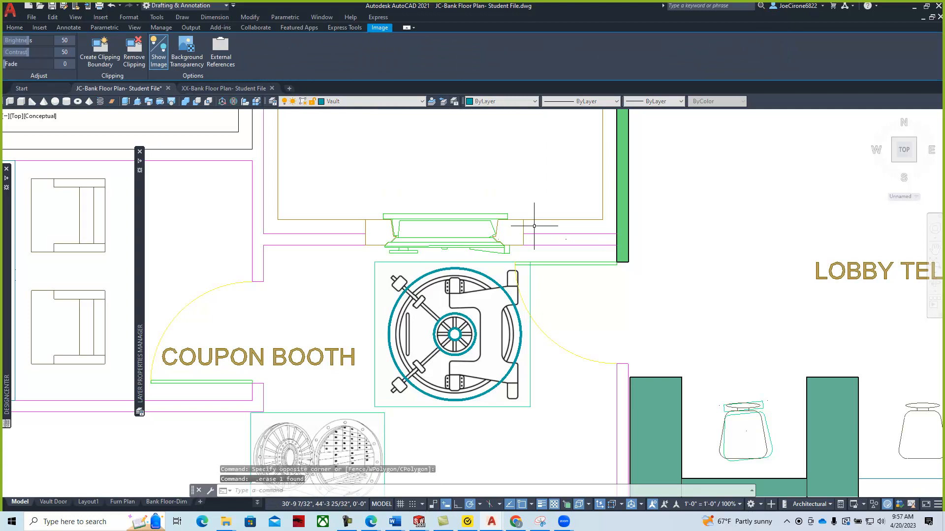
Switch the floor plan to the SE Isometric view and frame the vault door image with its circles.
{"action": "scroll", "coordinate": [450, 351], "scroll_direction": "up", "scroll_amount": 3}
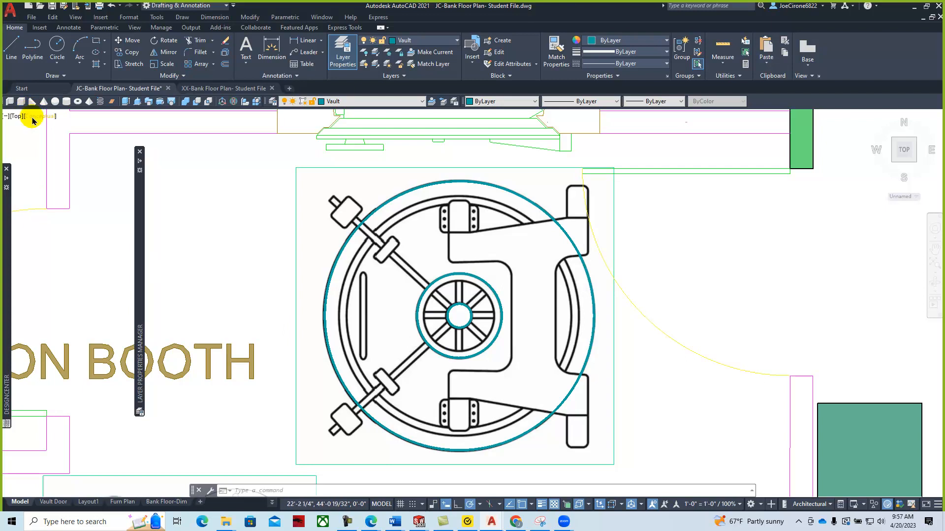
{"action": "left_click", "coordinate": [15, 118]}
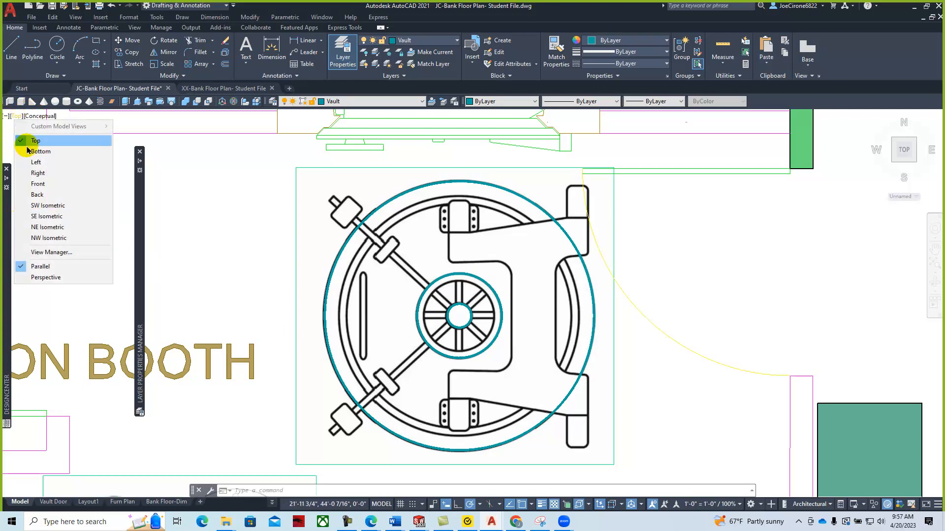
{"action": "left_click", "coordinate": [45, 219]}
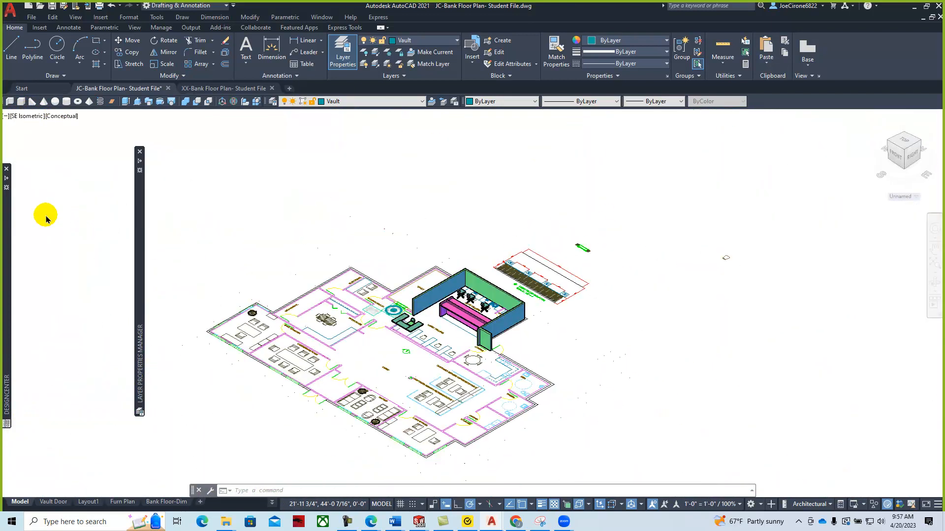
{"action": "scroll", "coordinate": [374, 315], "scroll_direction": "up", "scroll_amount": 10}
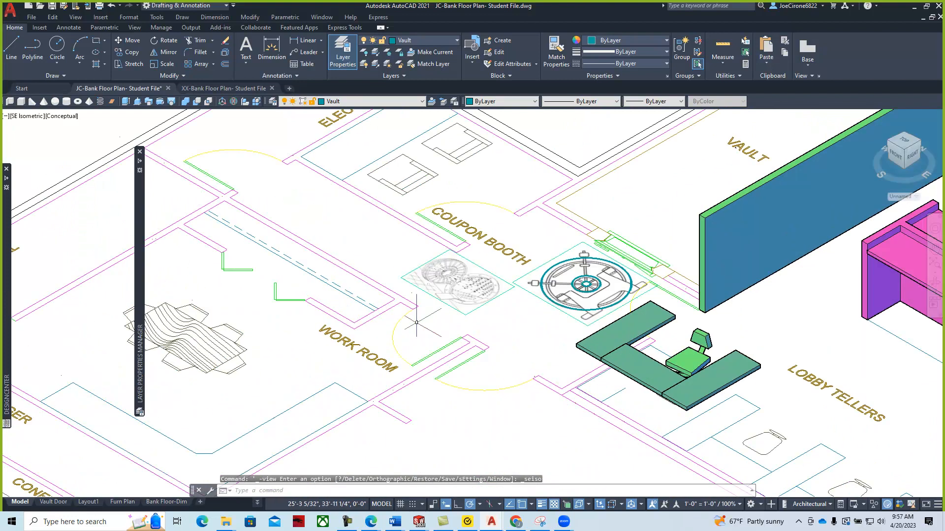
{"action": "middle_click_drag", "start_coordinate": [604, 304], "coordinate": [500, 268]}
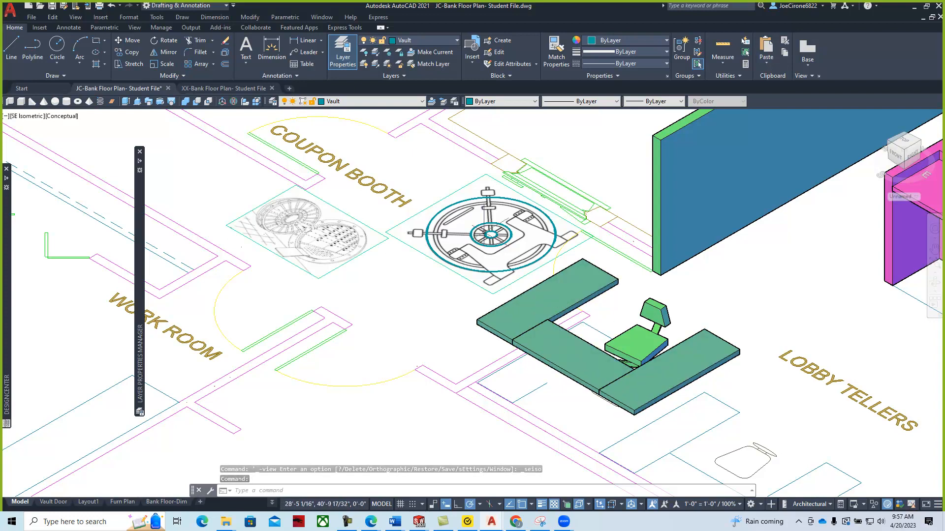
{"action": "scroll", "coordinate": [493, 217], "scroll_direction": "up", "scroll_amount": 5}
{"action": "mouse_move", "coordinate": [449, 207]}
{"action": "middle_mouse_down"}
{"action": "mouse_move", "coordinate": [401, 236]}
{"action": "mouse_move", "coordinate": [406, 245]}
{"action": "middle_mouse_up"}
{"action": "scroll", "coordinate": [386, 272], "scroll_direction": "up", "scroll_amount": 2}
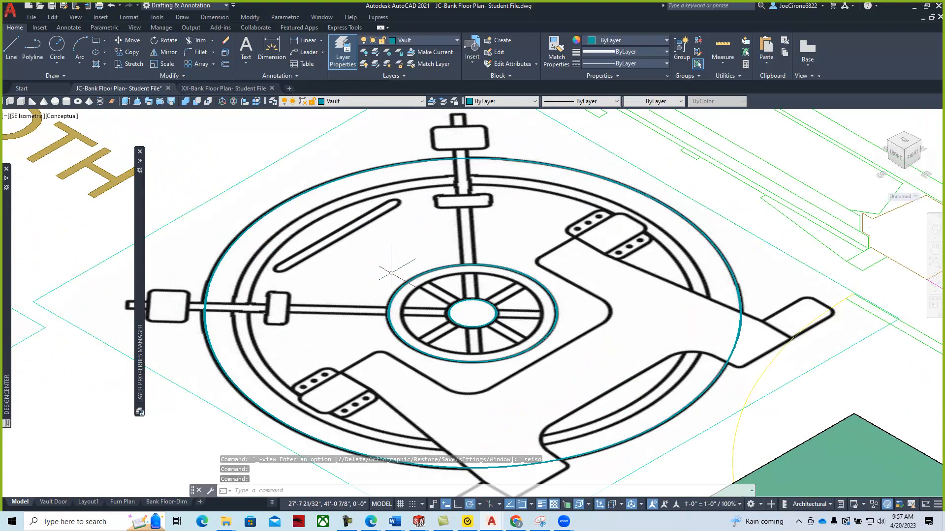
{"action": "scroll", "coordinate": [391, 272], "scroll_direction": "down", "scroll_amount": 2}
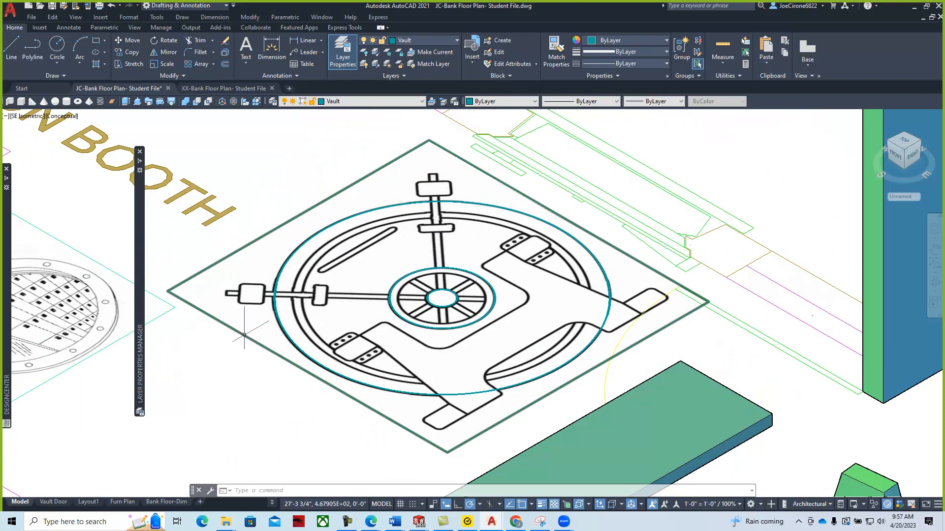
Create a new layer named Image and turn it off.
{"action": "key", "text": "Escape"}
{"action": "key", "text": "Escape"}
{"action": "key", "text": "Escape"}
{"action": "left_click", "coordinate": [343, 52]}
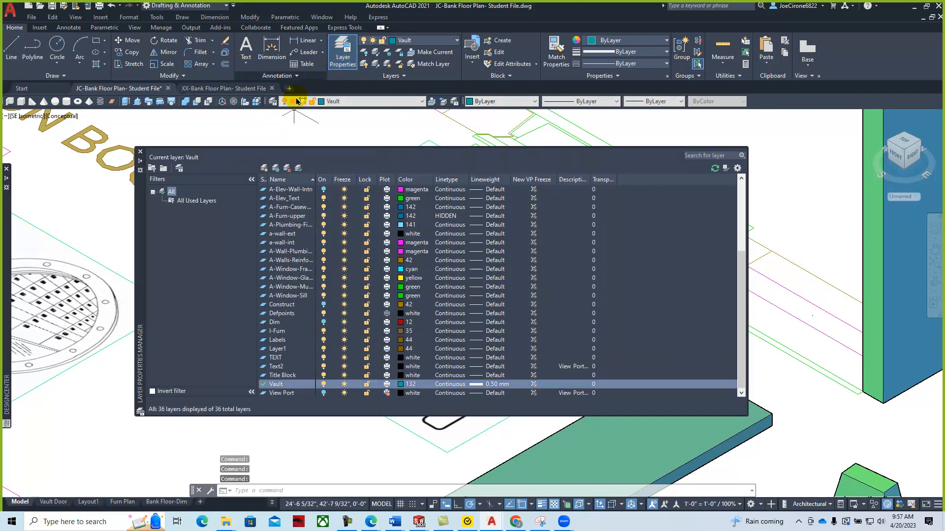
{"action": "left_click", "coordinate": [265, 168]}
{"action": "type", "text": "Image"}
{"action": "key", "text": "Return"}
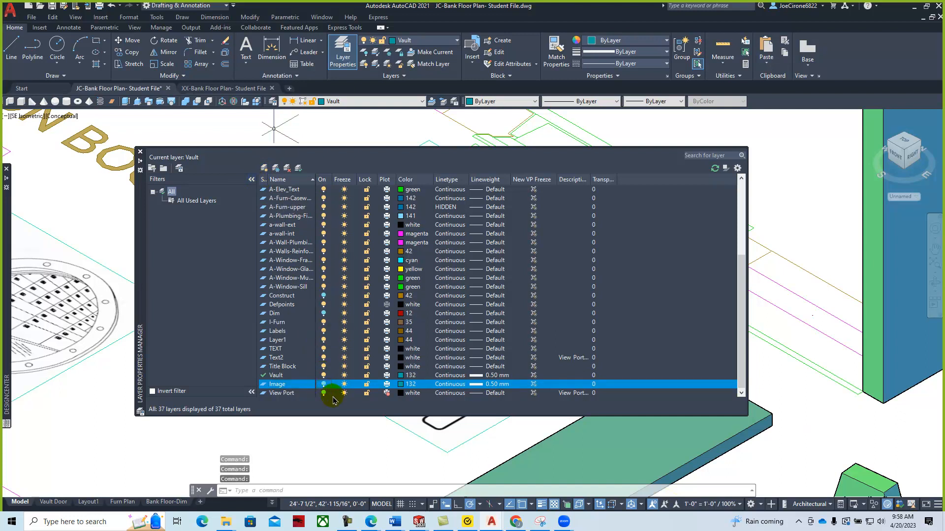
{"action": "left_click", "coordinate": [140, 161]}
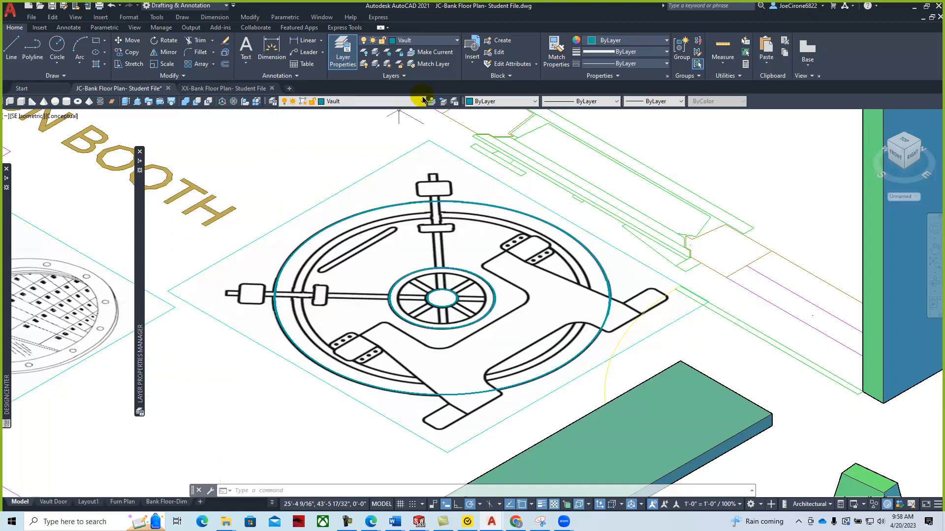
Move the vault door image onto the Image layer and acknowledge the alert.
{"action": "left_click", "coordinate": [423, 102]}
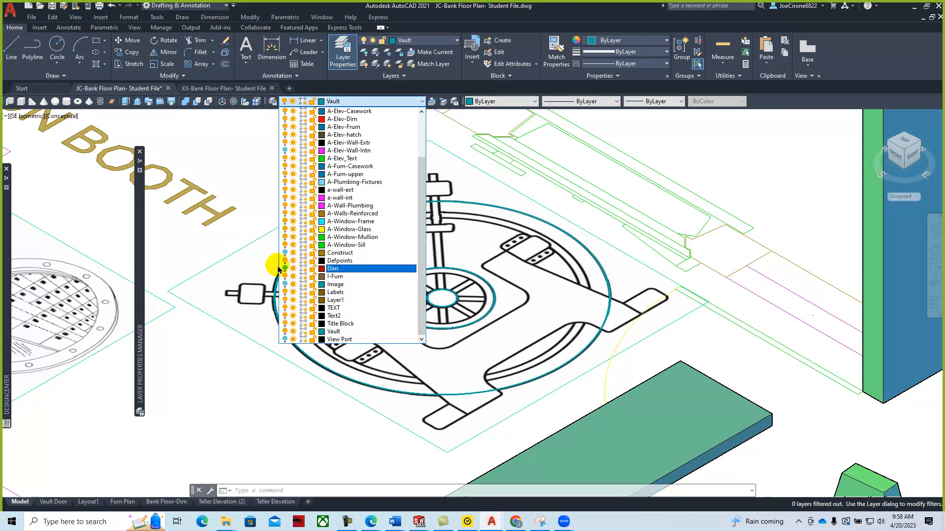
{"action": "left_click", "coordinate": [228, 323]}
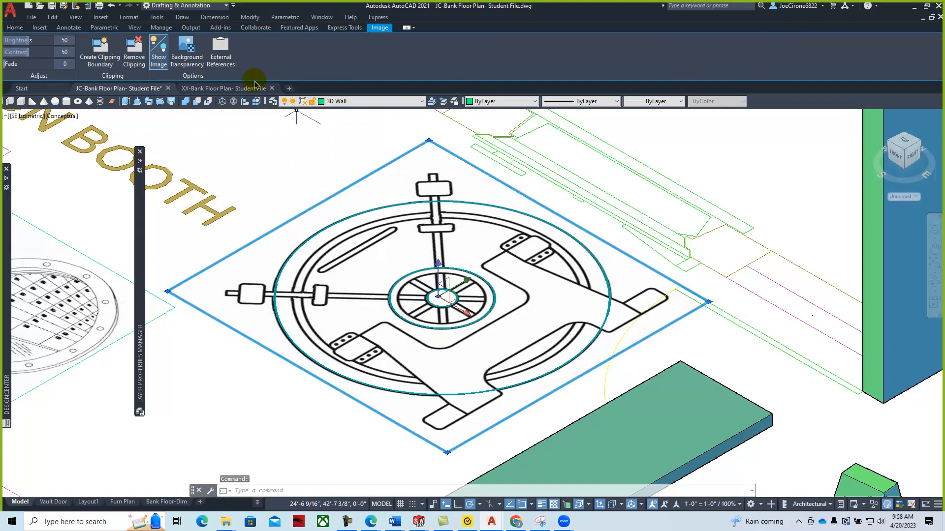
{"action": "left_click", "coordinate": [417, 102]}
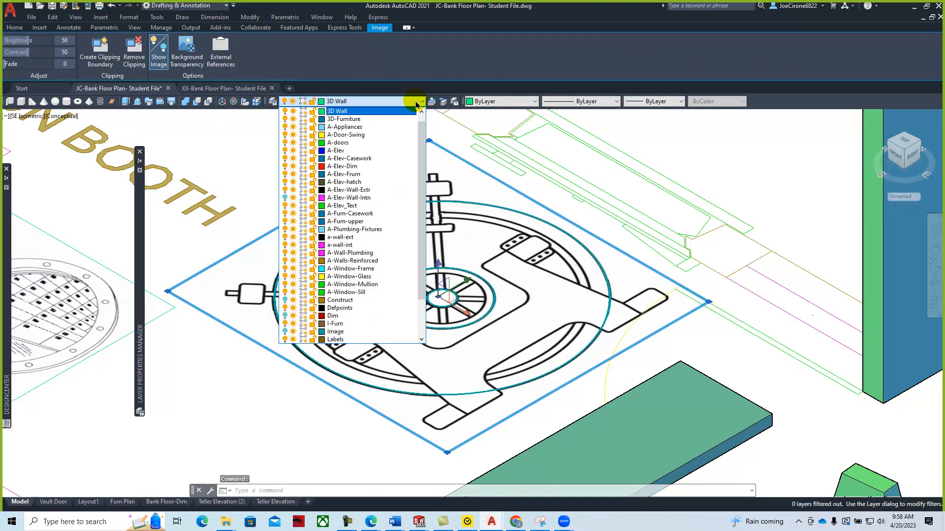
{"action": "left_click", "coordinate": [342, 331]}
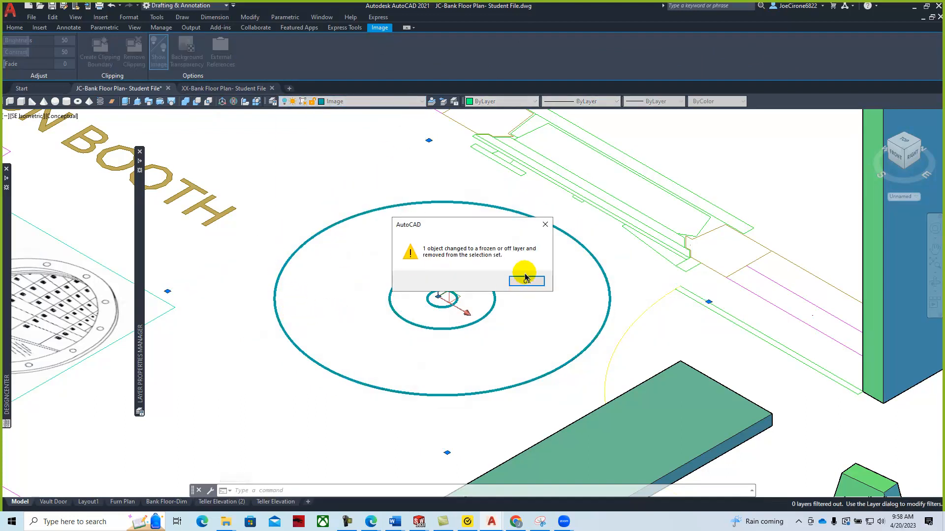
{"action": "left_click", "coordinate": [525, 281]}
{"action": "key", "text": "Escape"}
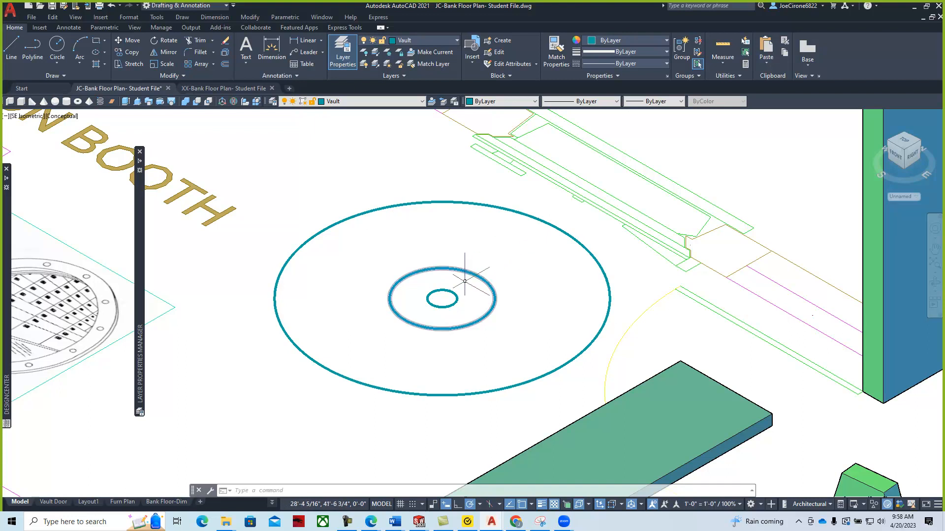
Extrude the large outer circle of the vault door into a solid with a height of 4 inches.
{"action": "scroll", "coordinate": [464, 291], "scroll_direction": "up", "scroll_amount": 2}
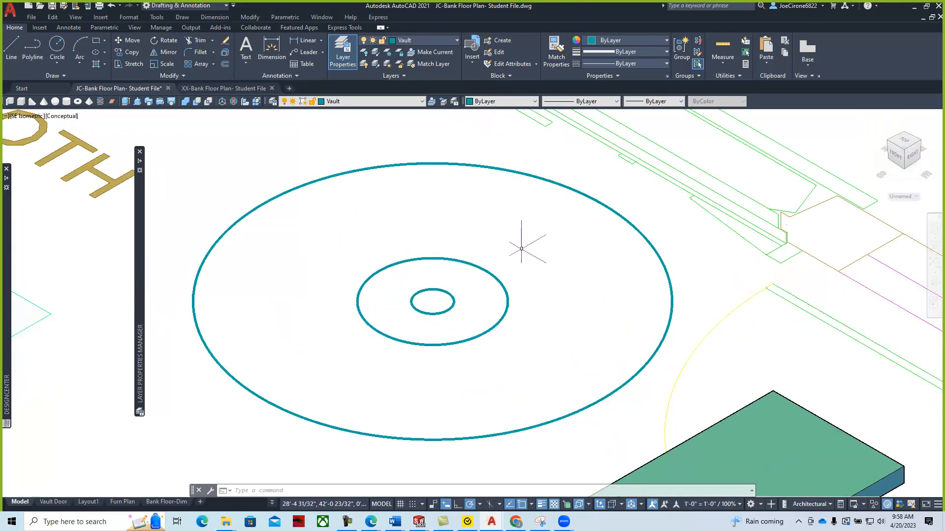
{"action": "left_click", "coordinate": [124, 102]}
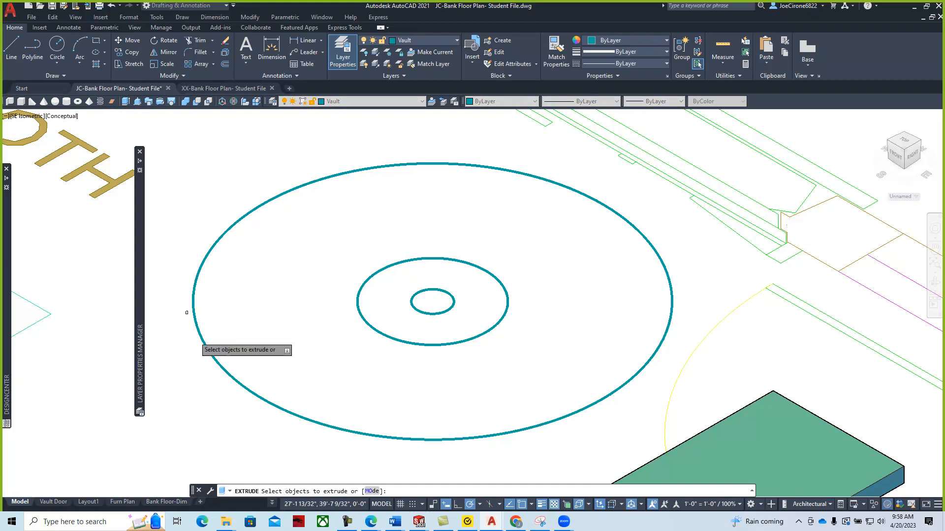
{"action": "left_click", "coordinate": [225, 368]}
{"action": "right_click", "coordinate": [225, 368]}
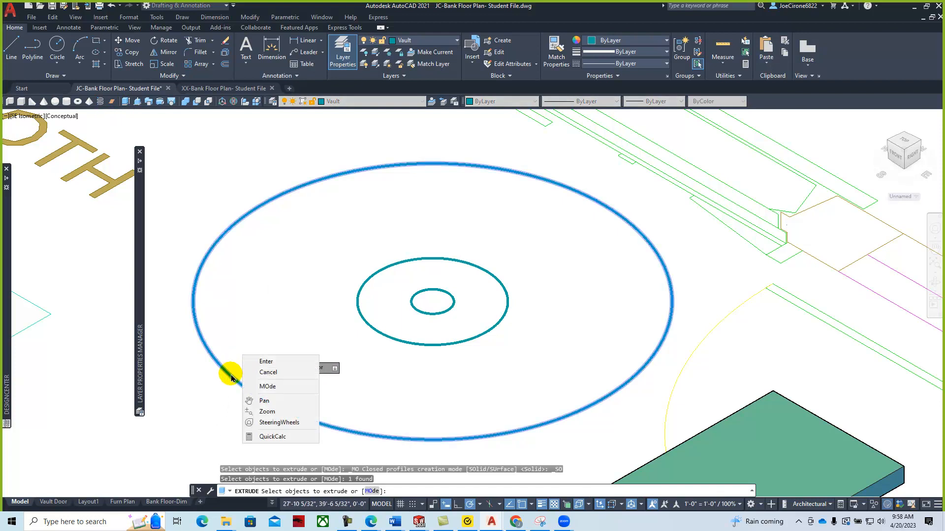
{"action": "left_click", "coordinate": [253, 358]}
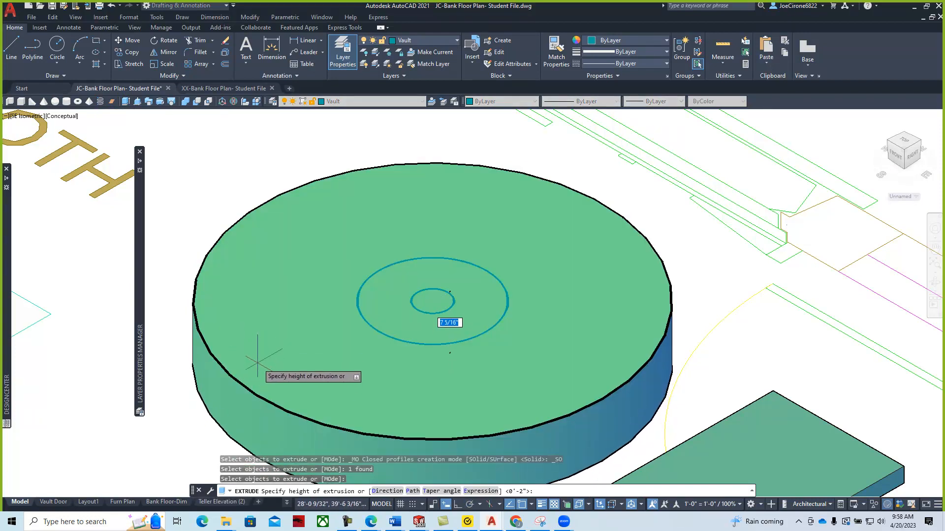
{"action": "type", "text": "4"}
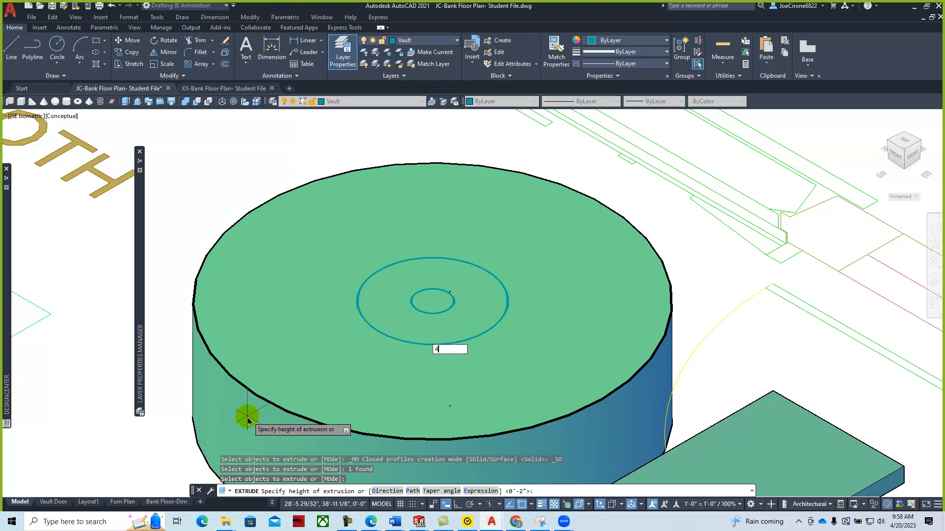
{"action": "key", "text": "Return"}
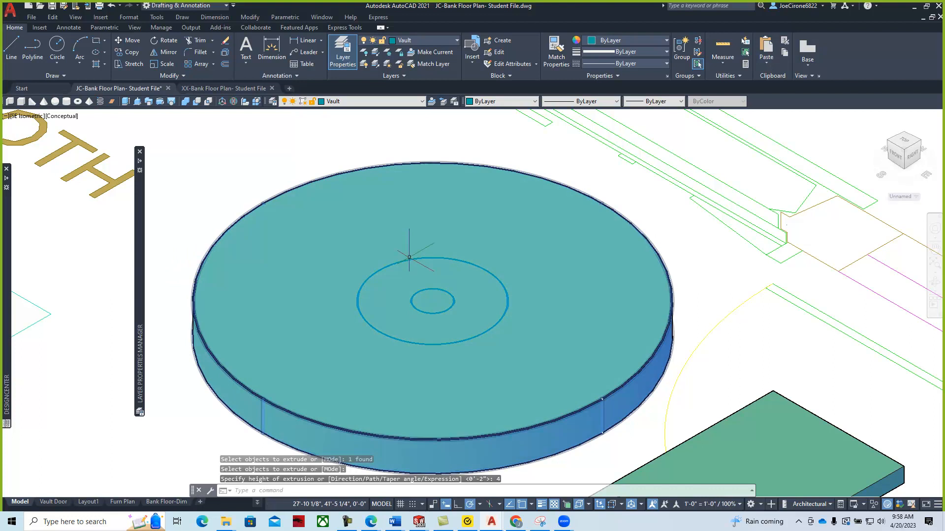
Set the visual style to 2D Wireframe and draw a small circle centred on the edge of the vault door's middle circle.
{"action": "left_click", "coordinate": [65, 116]}
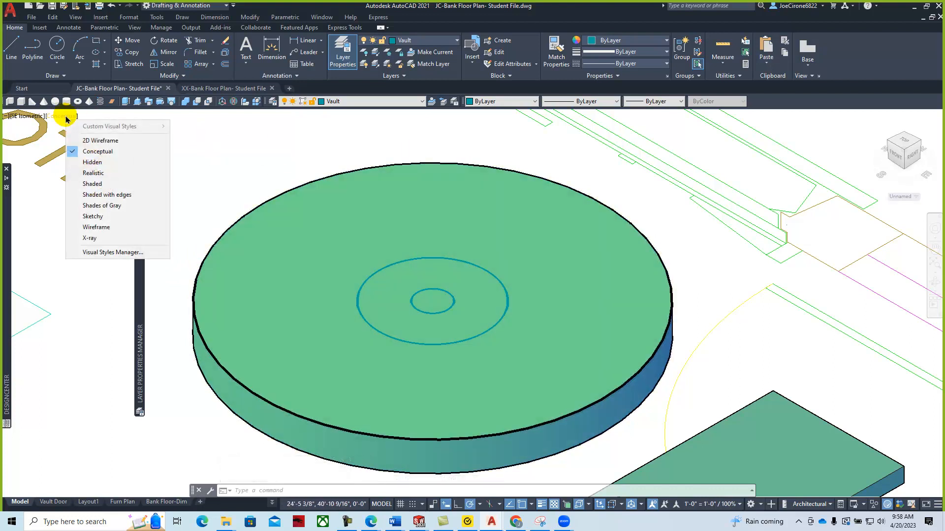
{"action": "left_click", "coordinate": [99, 142]}
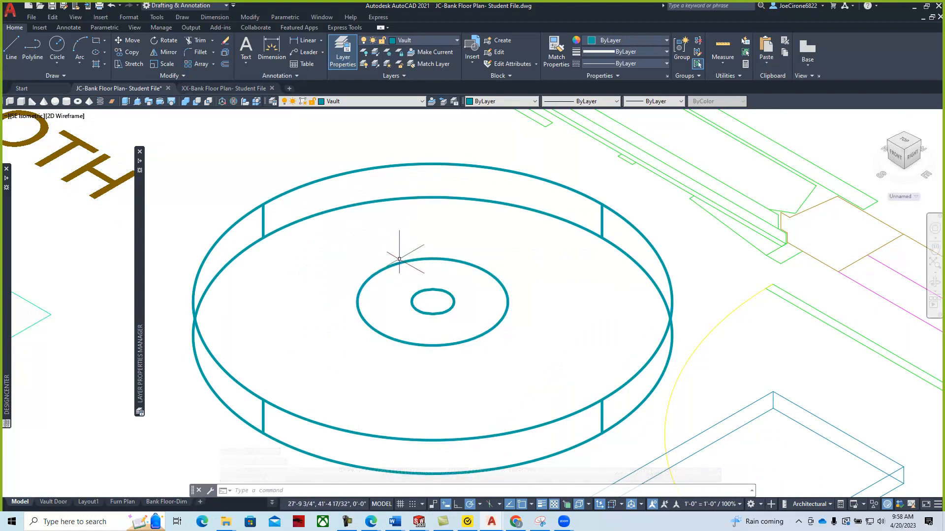
{"action": "left_click", "coordinate": [57, 46]}
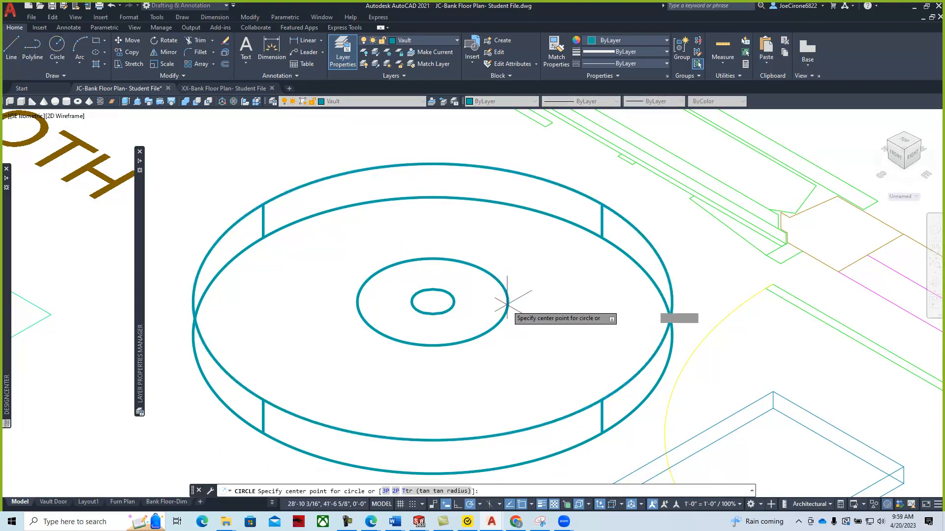
{"action": "left_click", "coordinate": [486, 332]}
{"action": "left_click", "coordinate": [493, 333]}
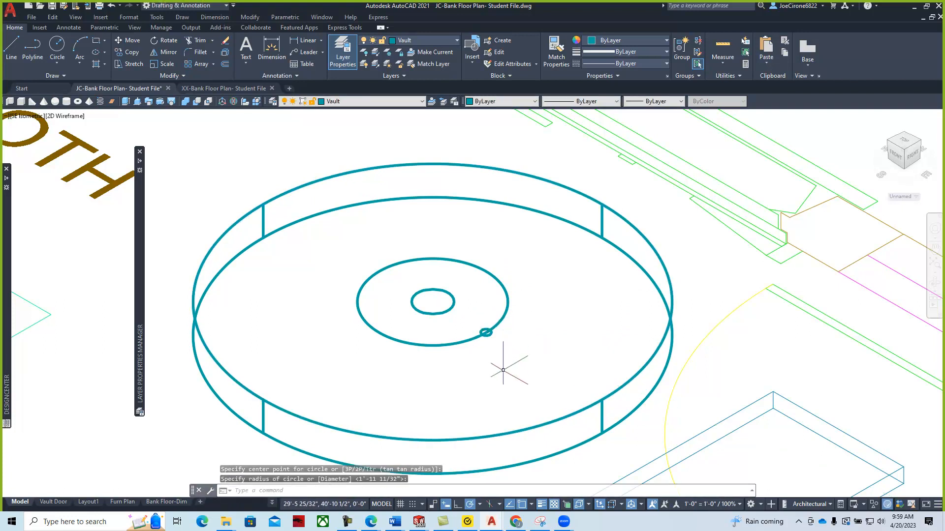
{"action": "scroll", "coordinate": [482, 347], "scroll_direction": "up", "scroll_amount": 2}
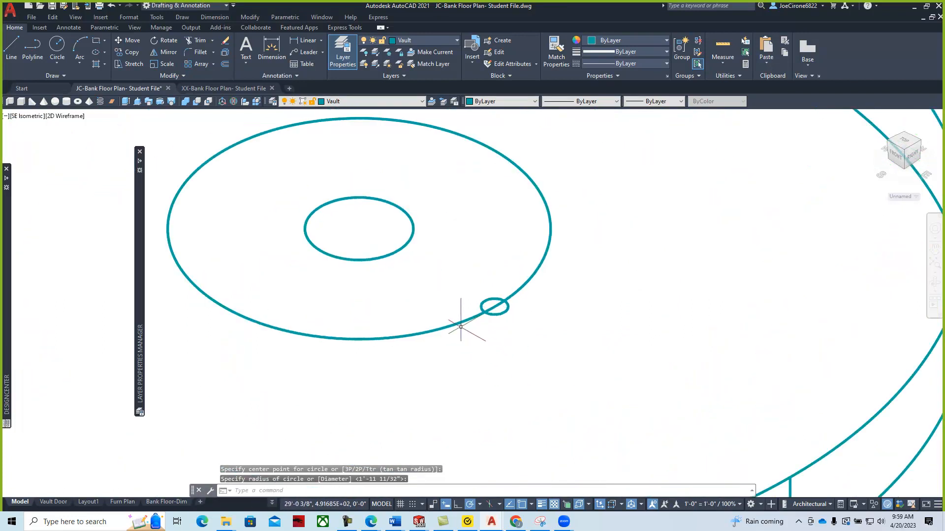
{"action": "scroll", "coordinate": [440, 345], "scroll_direction": "down", "scroll_amount": 5}
{"action": "middle_click_drag", "start_coordinate": [439, 348], "coordinate": [521, 344]}
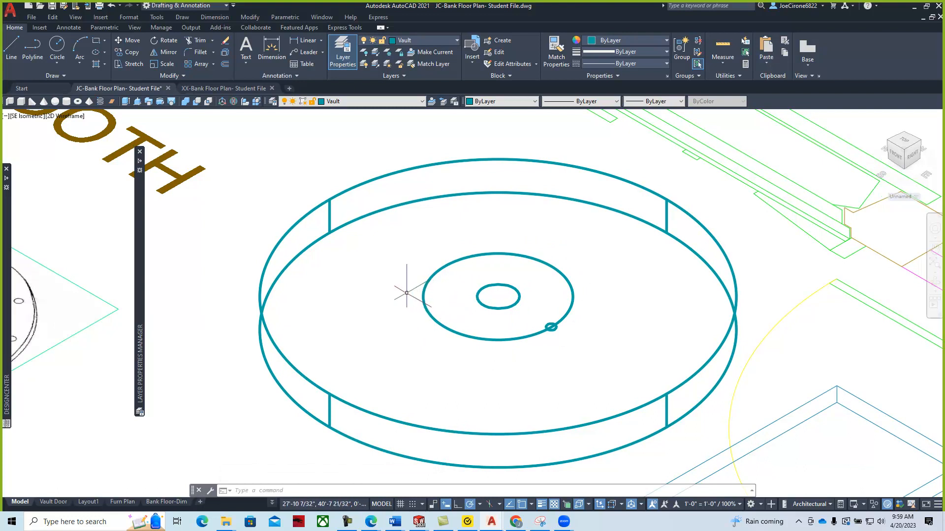
Switch to the 3D Modeling workspace and move the UCS origin to the shared centre of the vault door circles.
{"action": "left_click", "coordinate": [750, 505]}
{"action": "left_click", "coordinate": [777, 442]}
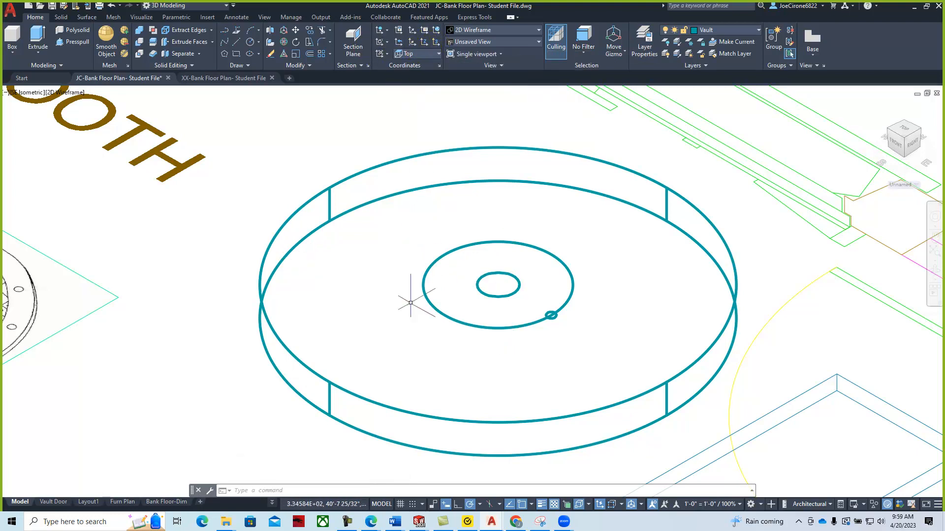
{"action": "type", "text": "F"}
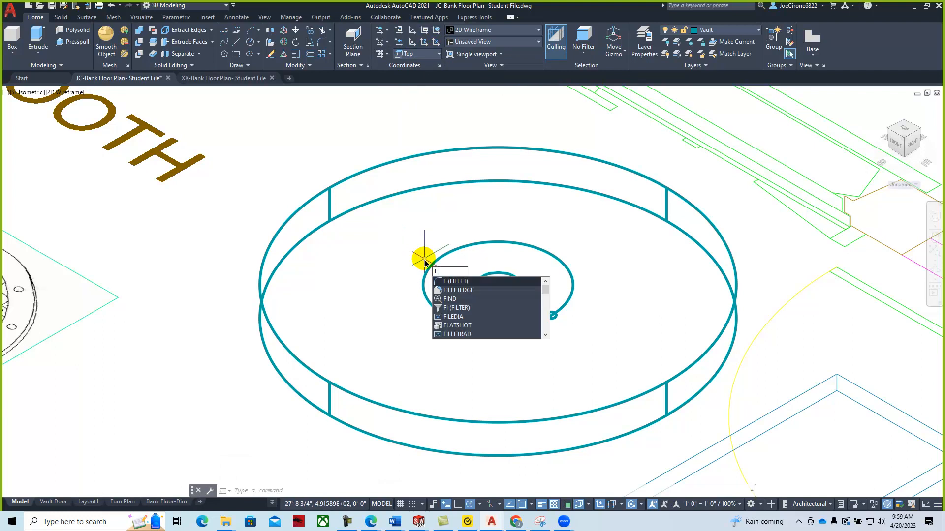
{"action": "key", "text": "BackSpace"}
{"action": "key", "text": "Return"}
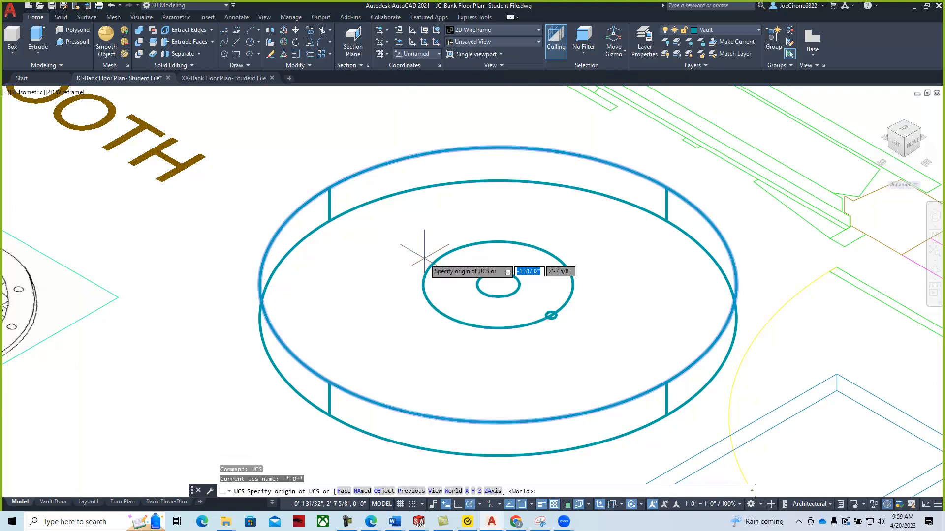
{"action": "type", "text": "o"}
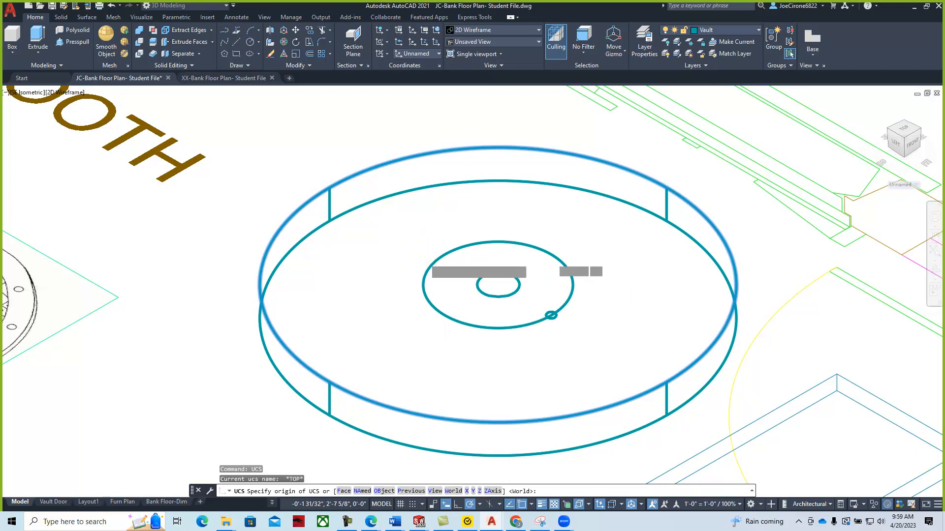
{"action": "key", "text": "Return"}
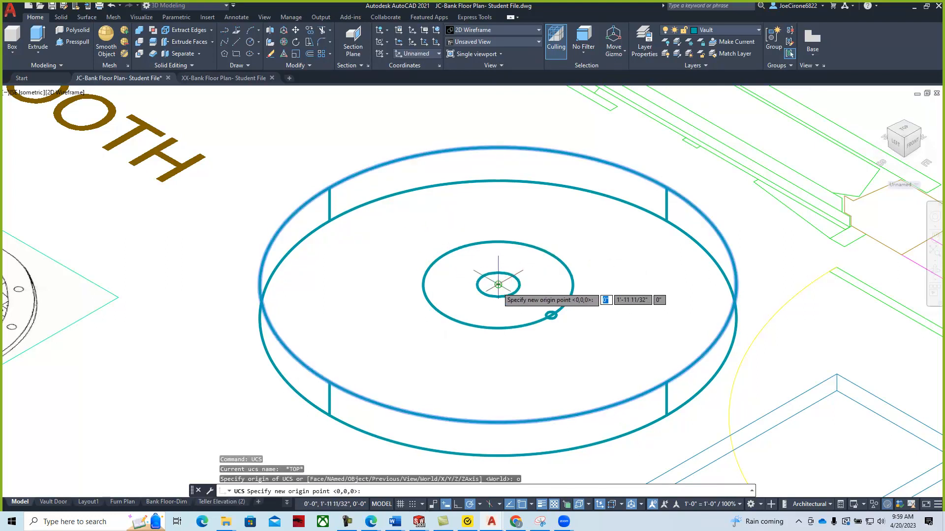
{"action": "left_click", "coordinate": [498, 285]}
Turn on the UCS icon display with the UCSICON command.
{"action": "type", "text": "ucsico"}
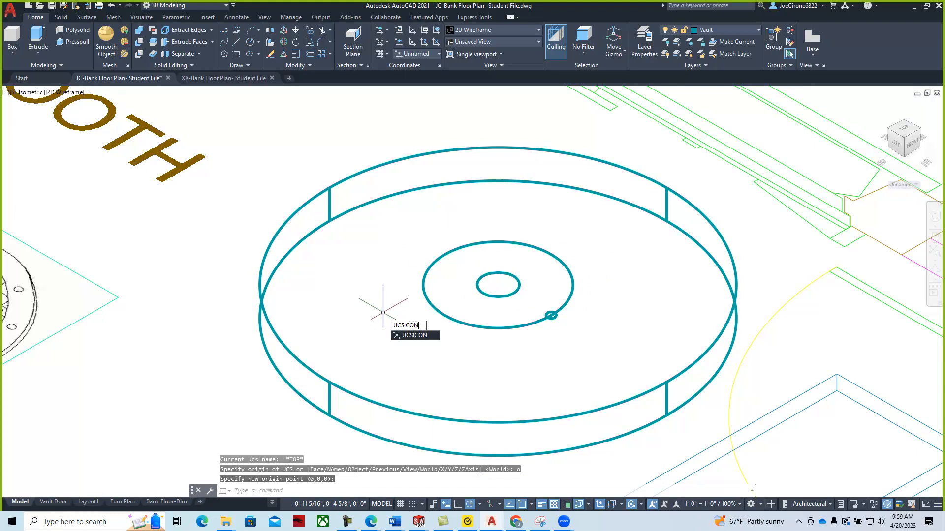
{"action": "key", "text": "Return"}
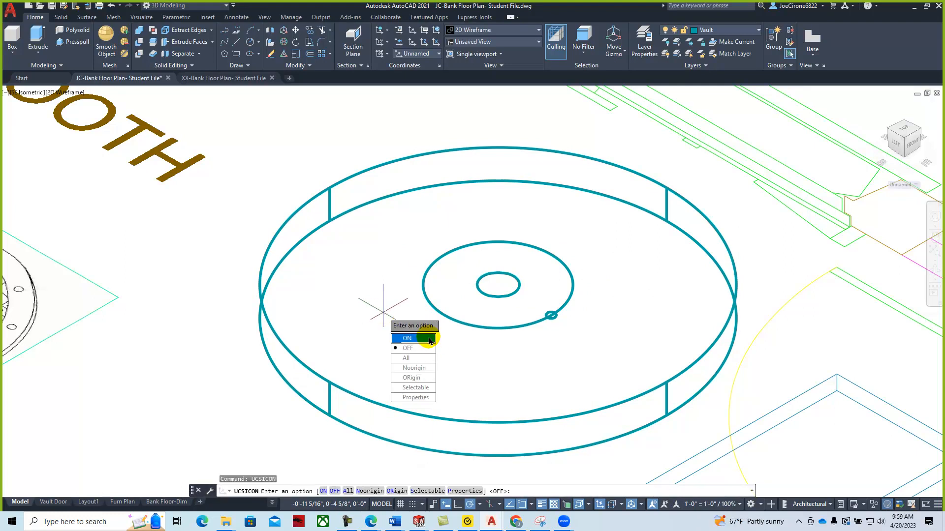
{"action": "left_click", "coordinate": [408, 338]}
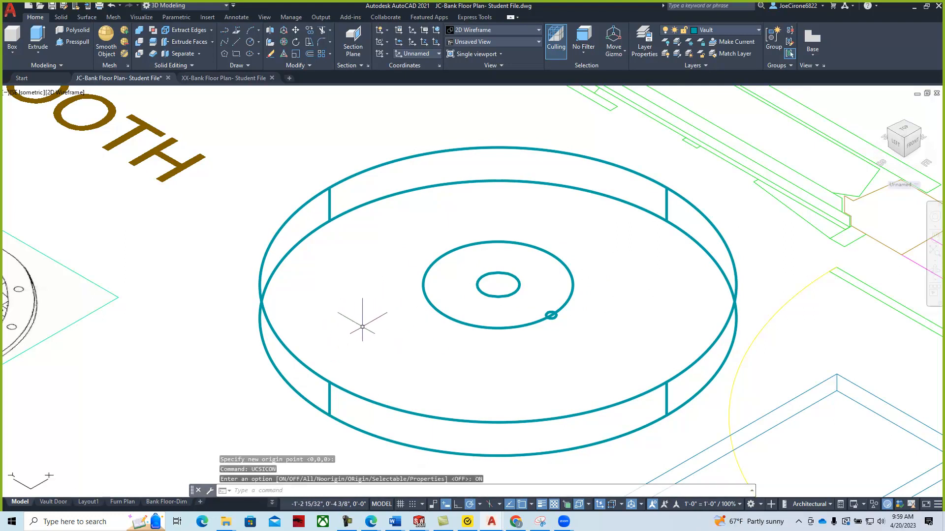
{"action": "scroll", "coordinate": [354, 339], "scroll_direction": "down", "scroll_amount": 3}
{"action": "scroll", "coordinate": [432, 361], "scroll_direction": "up", "scroll_amount": 4}
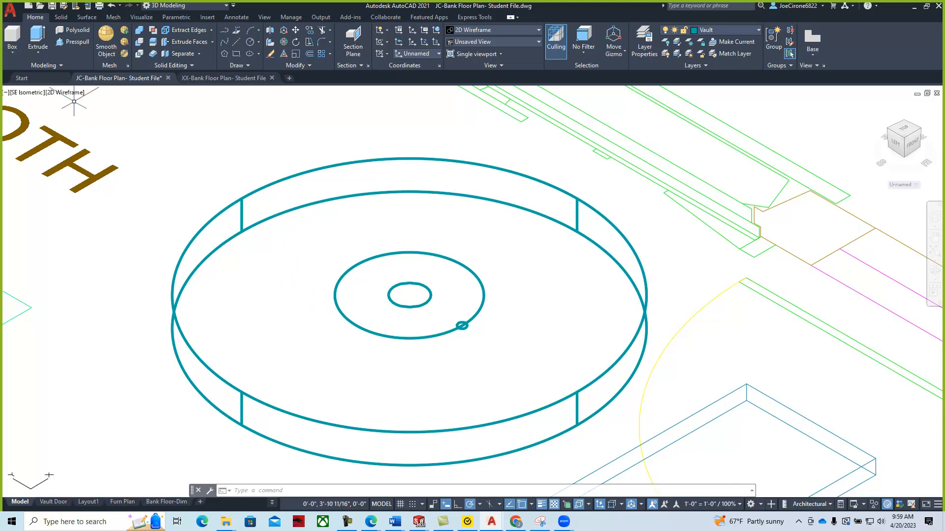
{"action": "left_click", "coordinate": [41, 56]}
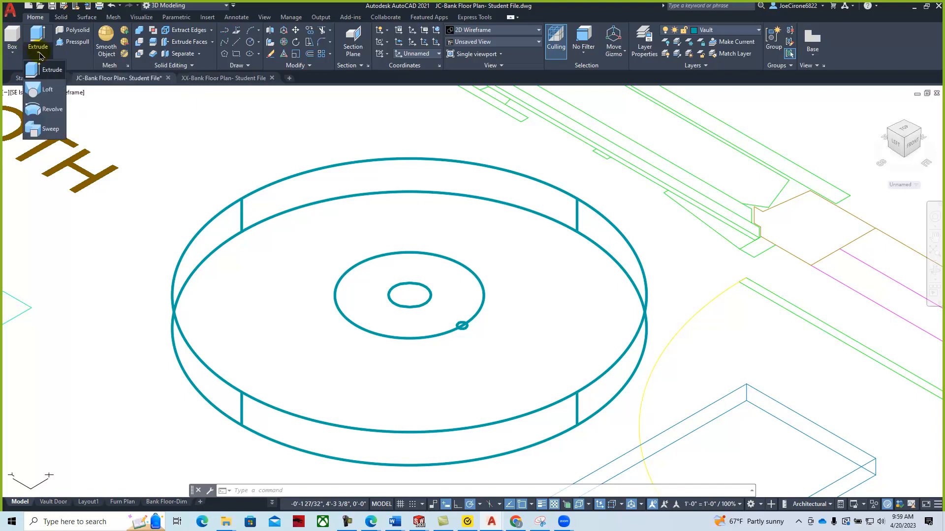
{"action": "left_click", "coordinate": [45, 115]}
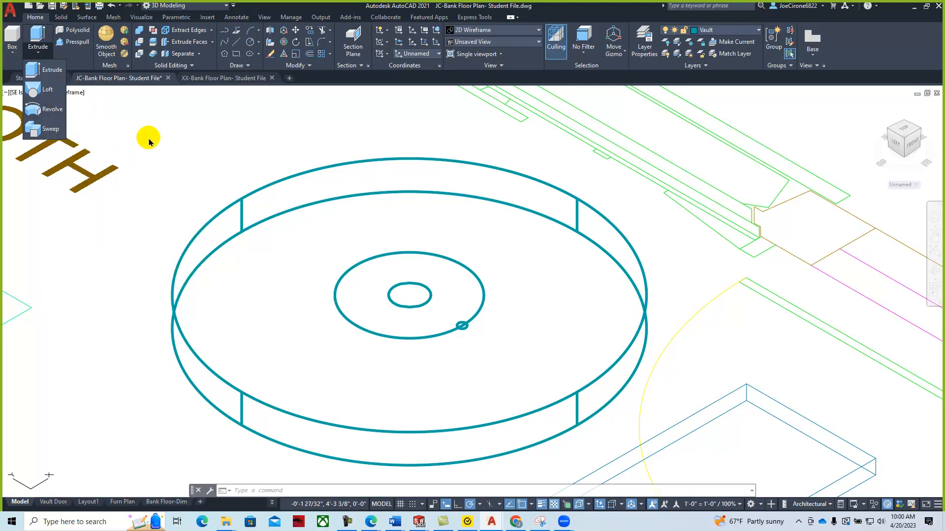
{"action": "left_click", "coordinate": [149, 142]}
{"action": "key", "text": "Escape"}
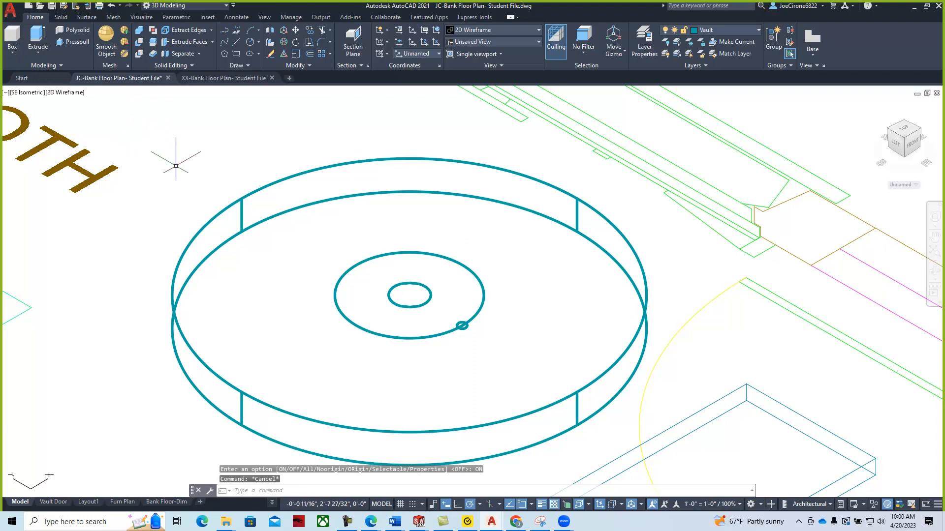
Sweep the small circle around the vault door's middle circle to form a solid ring, and set the visual style to Conceptual.
{"action": "type", "text": "swee"}
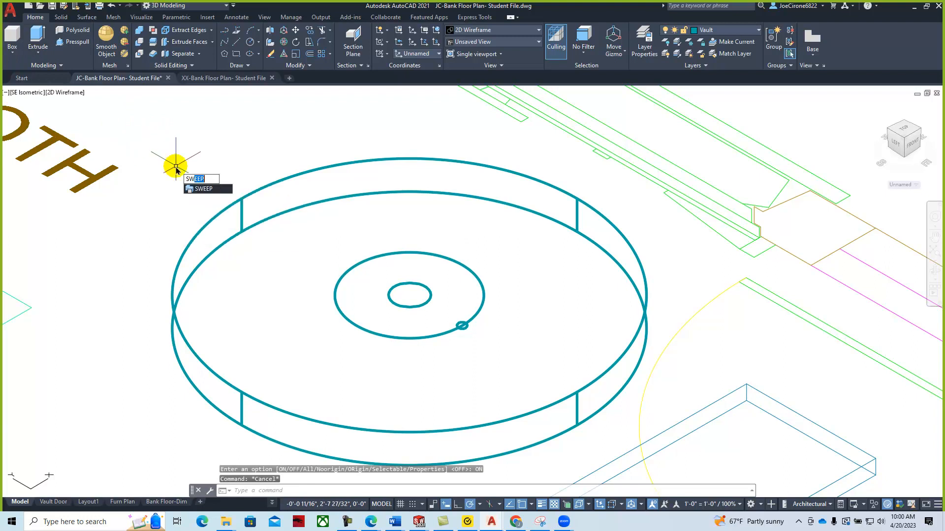
{"action": "type", "text": "p"}
{"action": "key", "text": "Return"}
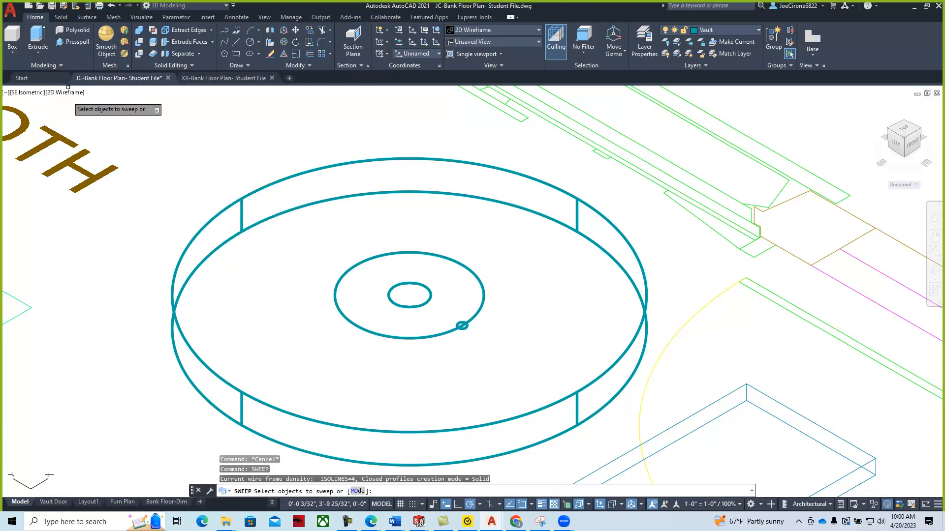
{"action": "left_click", "coordinate": [461, 325]}
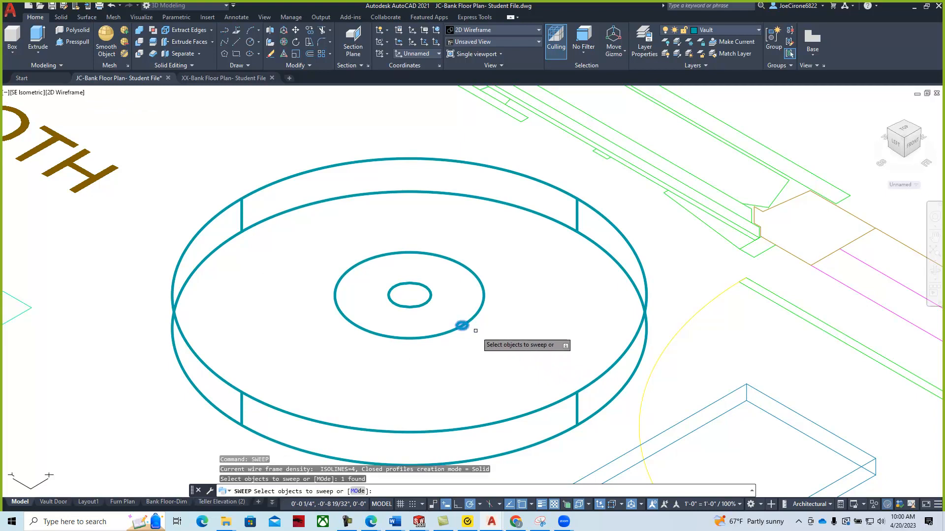
{"action": "key", "text": "Return"}
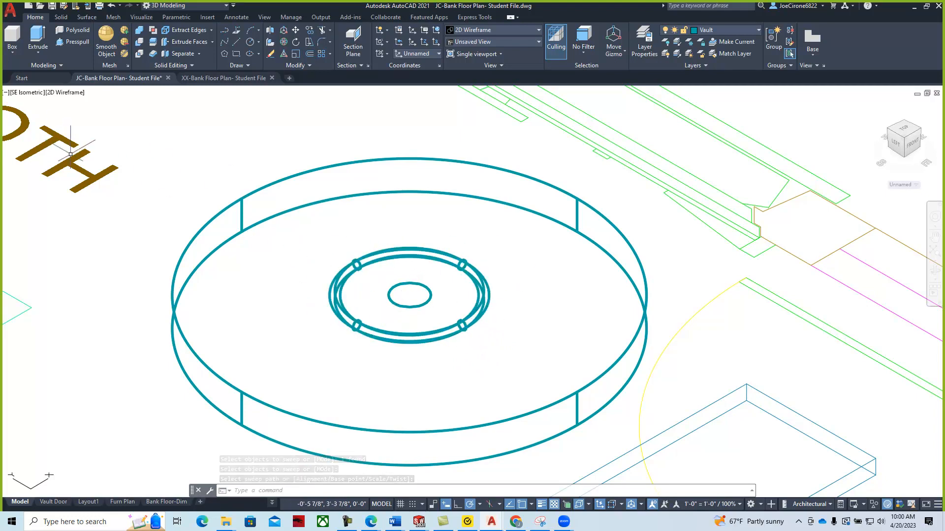
{"action": "key", "text": "Return"}
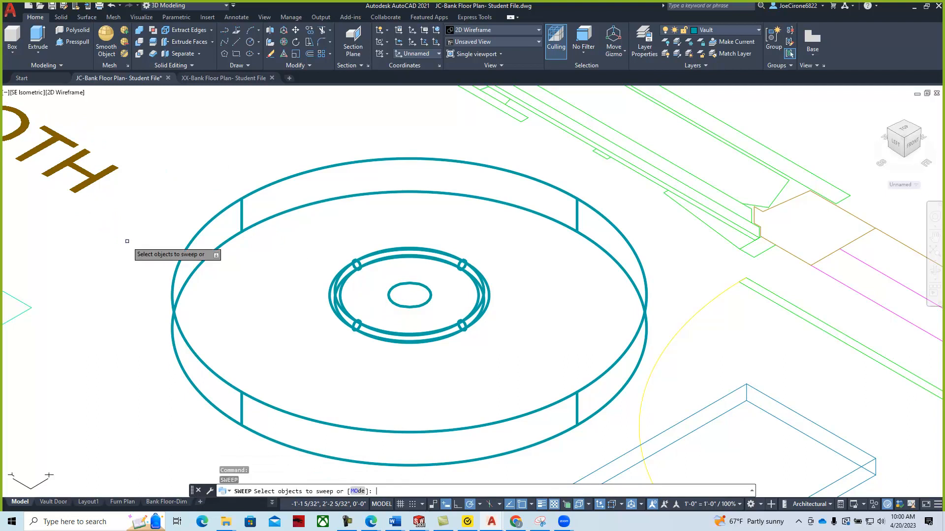
{"action": "key", "text": "Return"}
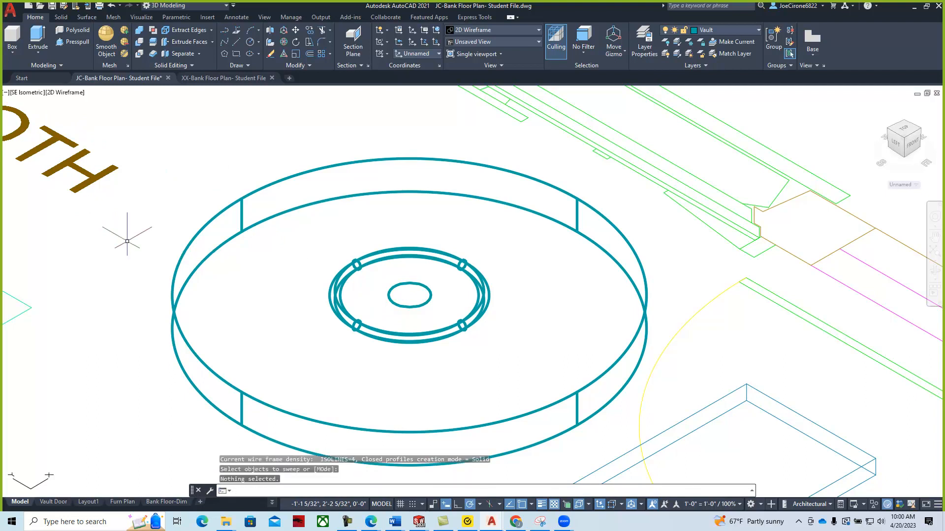
{"action": "left_click", "coordinate": [70, 96]}
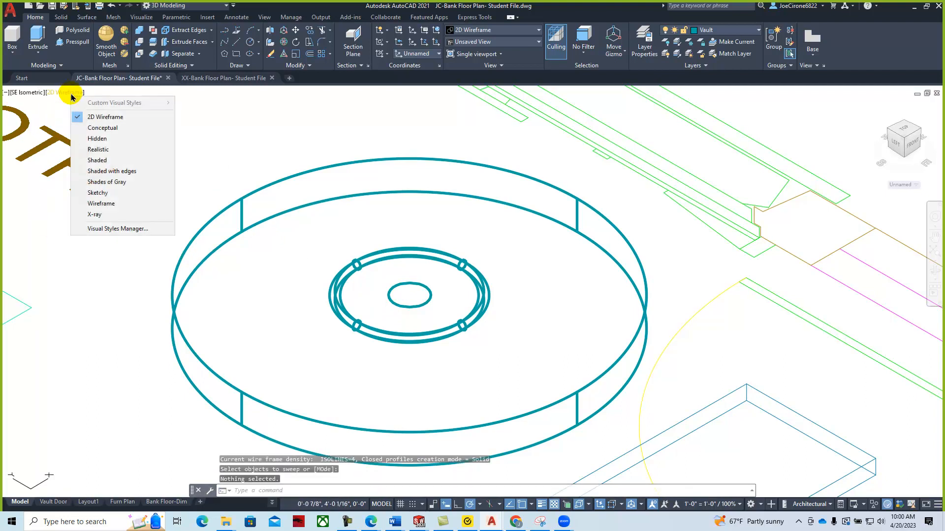
{"action": "left_click", "coordinate": [94, 129]}
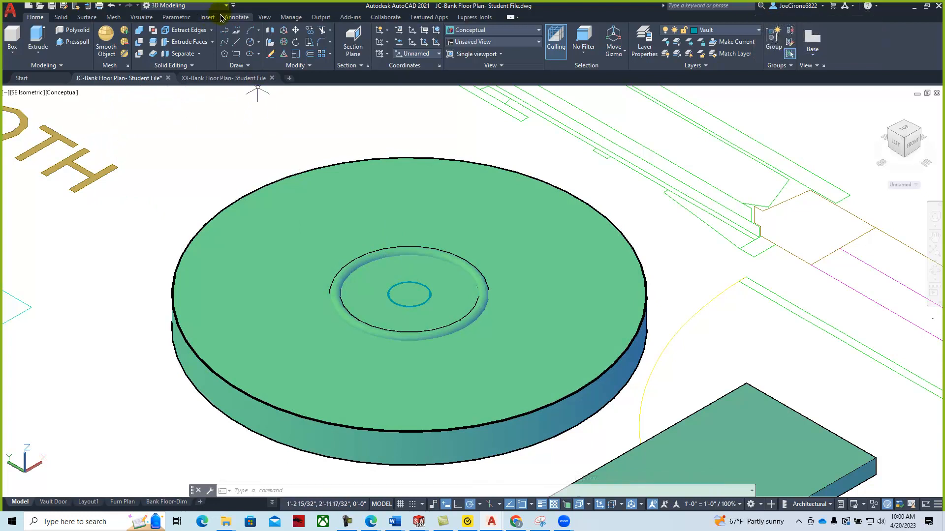
Show the menu bar and turn on the Modeling toolbar.
{"action": "left_click", "coordinate": [235, 5]}
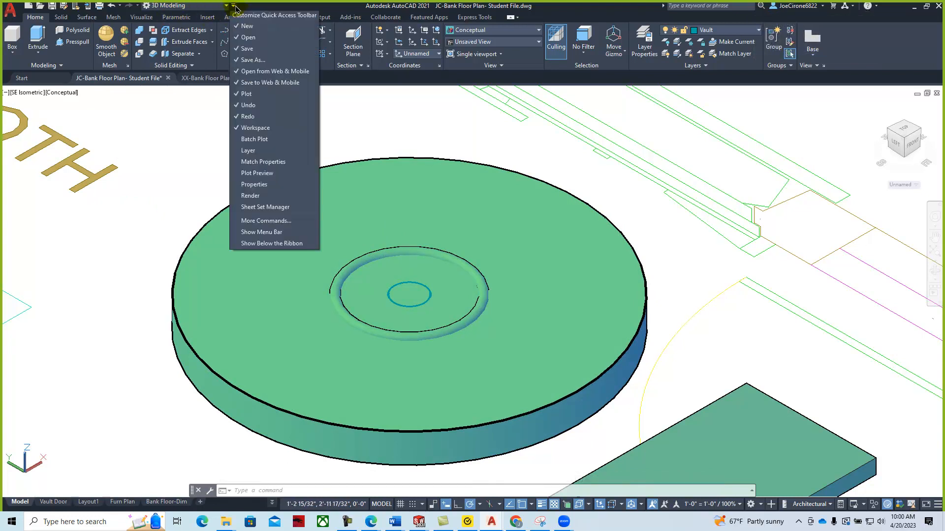
{"action": "left_click", "coordinate": [251, 233]}
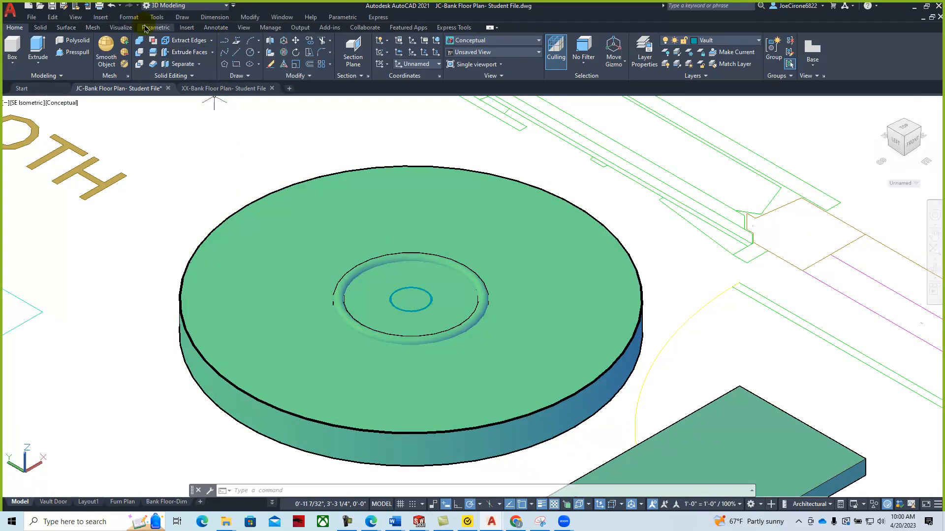
{"action": "left_click", "coordinate": [157, 17]}
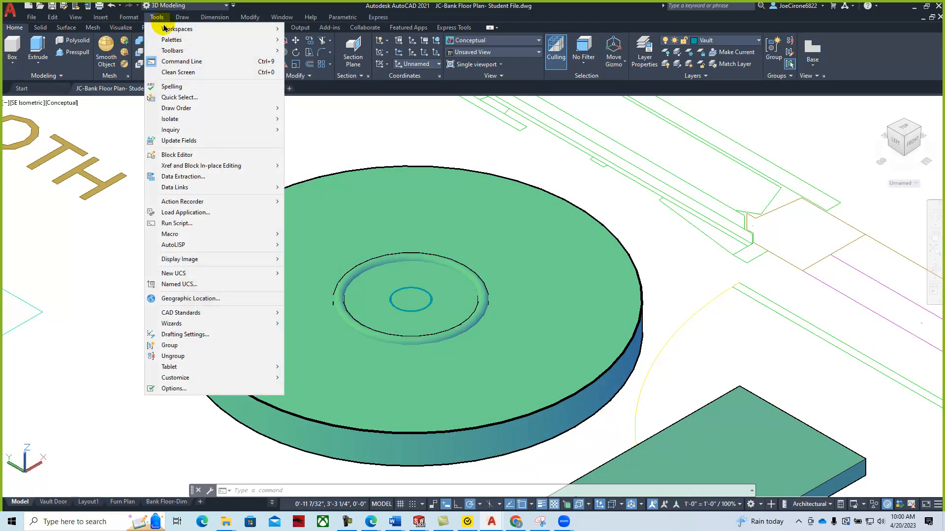
{"action": "mouse_move", "coordinate": [182, 51]}
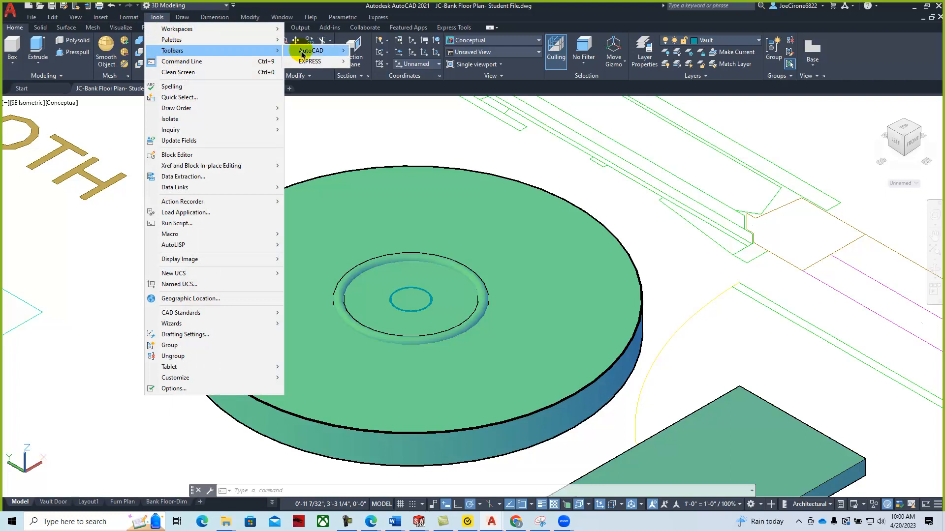
{"action": "mouse_move", "coordinate": [302, 52]}
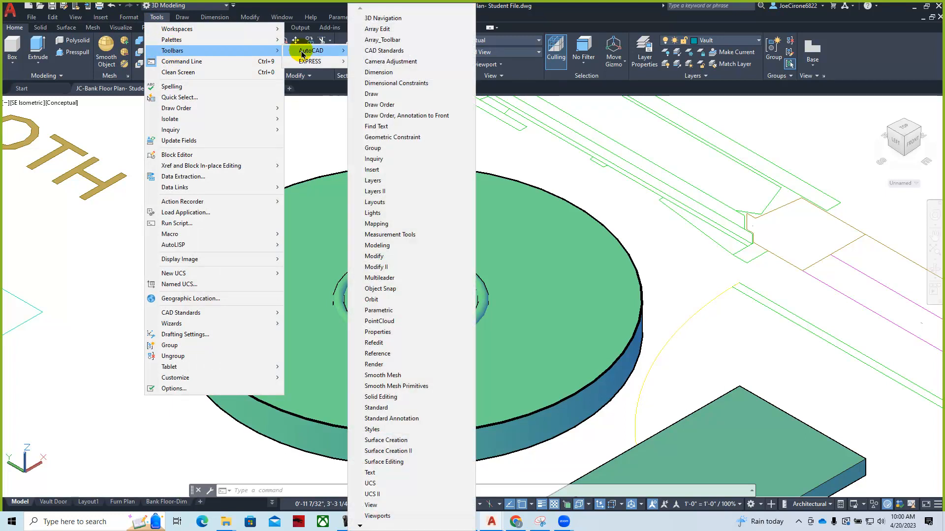
{"action": "left_click", "coordinate": [397, 246]}
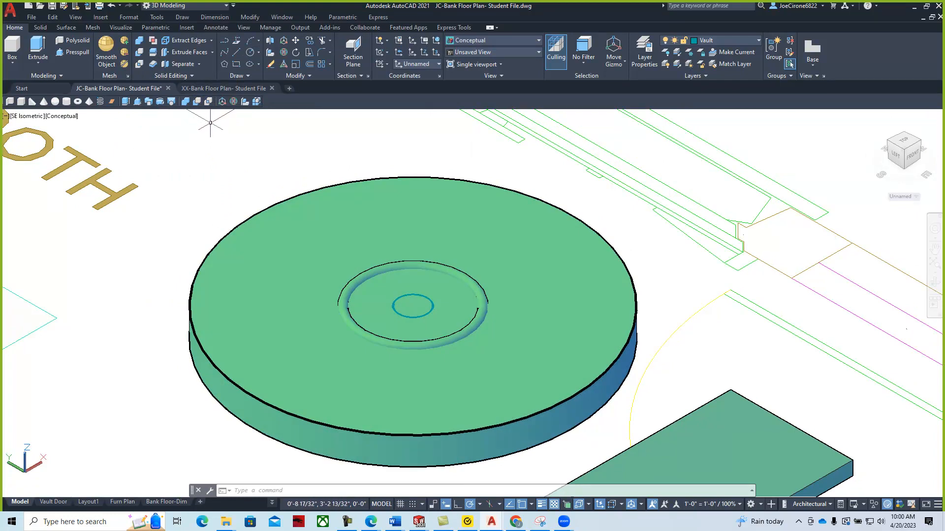
Turn on the AutoCAD Properties toolbar.
{"action": "left_click", "coordinate": [160, 18]}
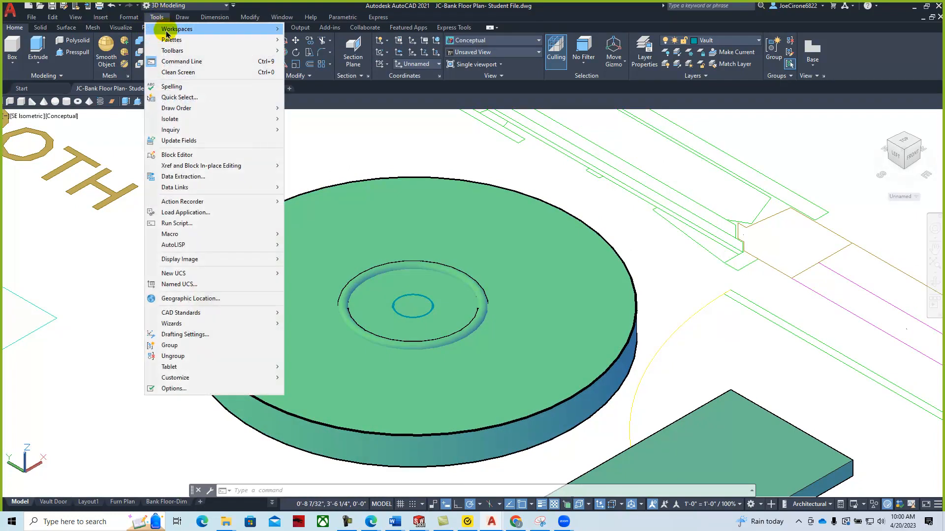
{"action": "mouse_move", "coordinate": [170, 51]}
{"action": "mouse_move", "coordinate": [317, 55]}
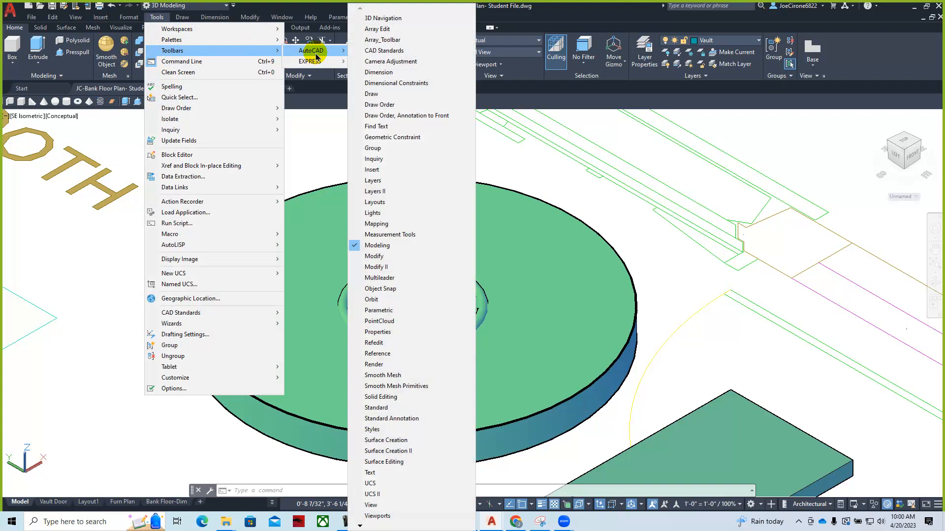
{"action": "left_click", "coordinate": [389, 336]}
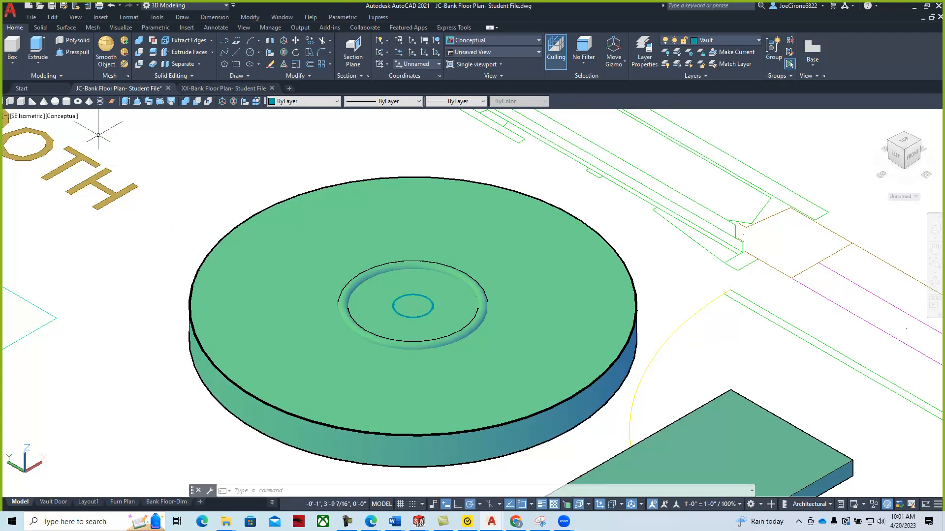
In 2D Wireframe, use 3D Move to raise the swept ring and the small centre circle 6 inches along the Z axis.
{"action": "left_click", "coordinate": [58, 116]}
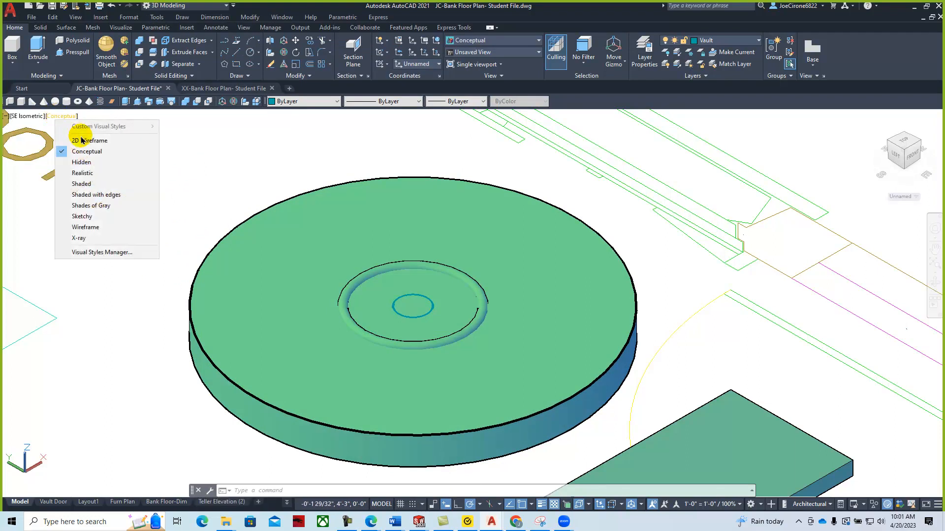
{"action": "left_click", "coordinate": [69, 136]}
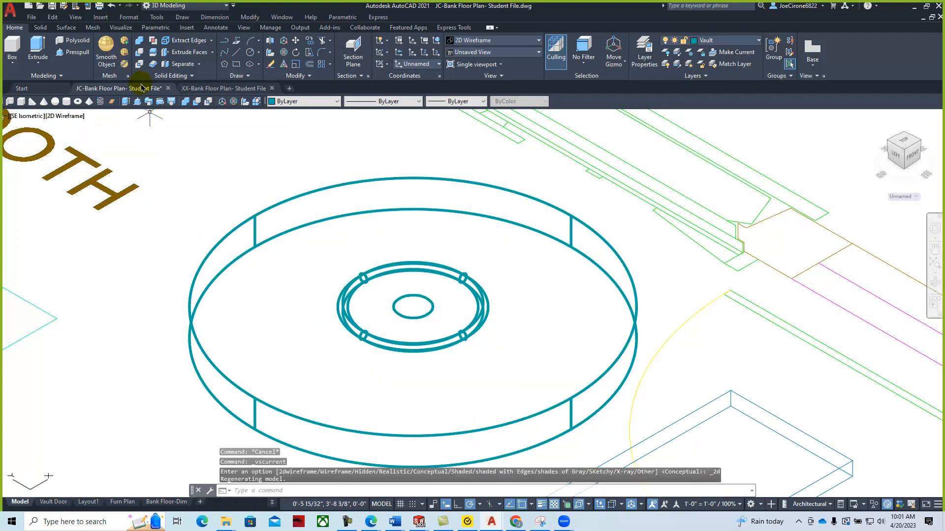
{"action": "left_click", "coordinate": [222, 102]}
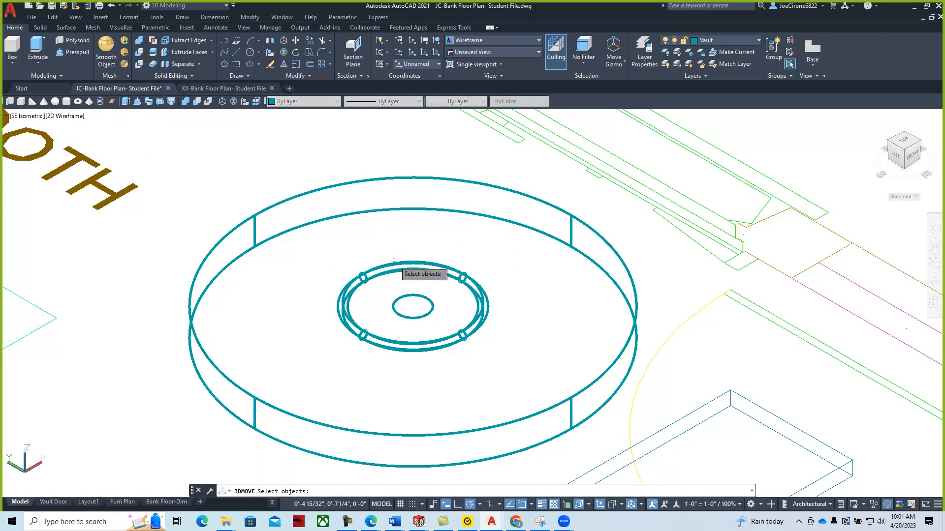
{"action": "left_click", "coordinate": [396, 264]}
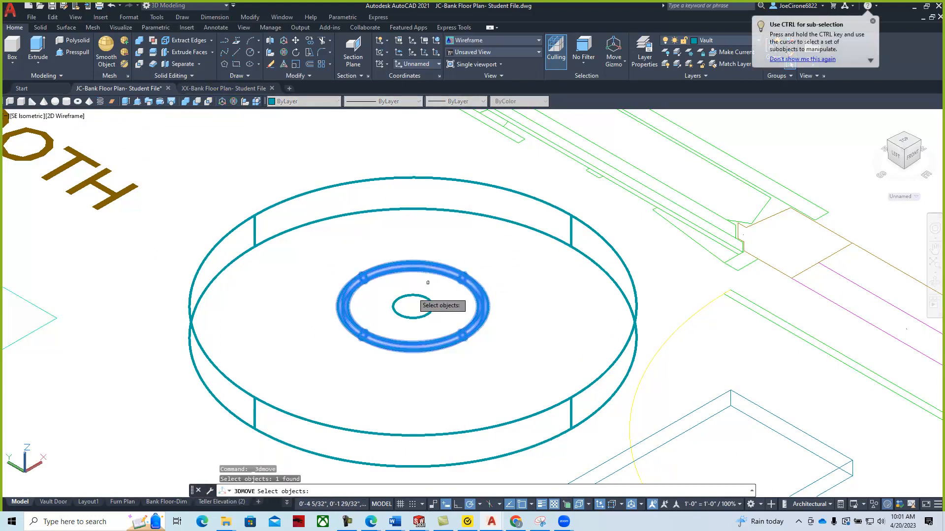
{"action": "left_click", "coordinate": [407, 299]}
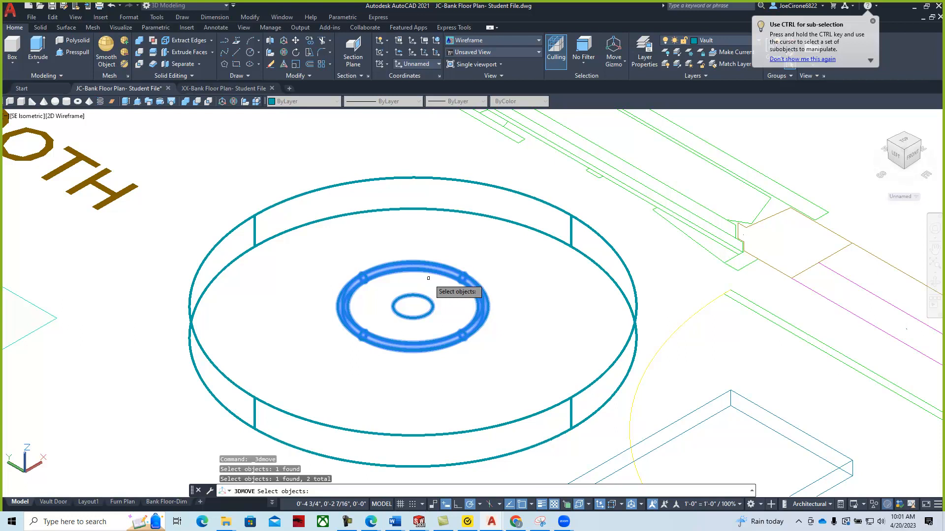
{"action": "key", "text": "Return"}
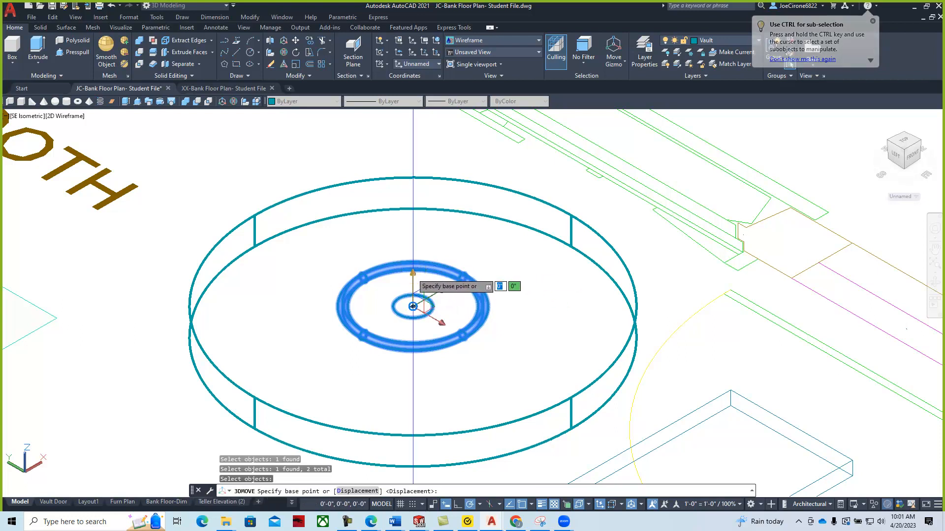
{"action": "left_click", "coordinate": [412, 276]}
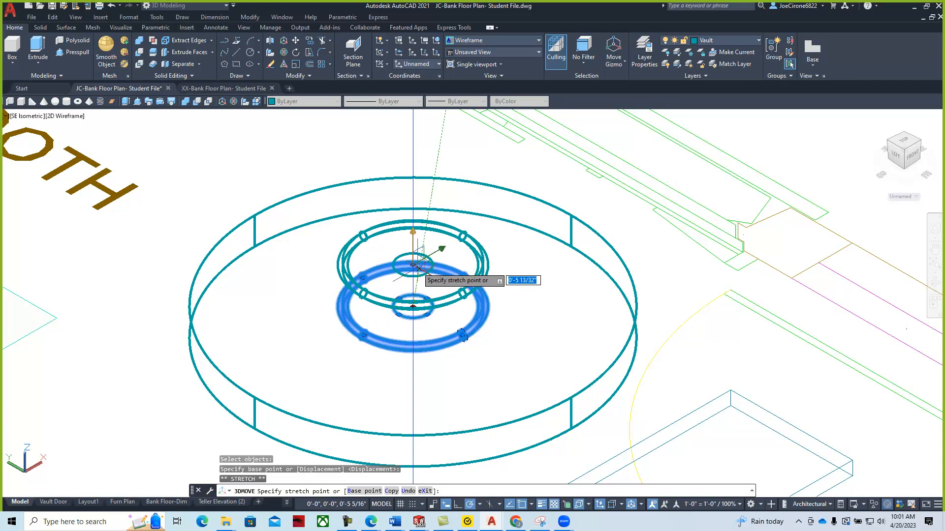
{"action": "key", "text": "Return"}
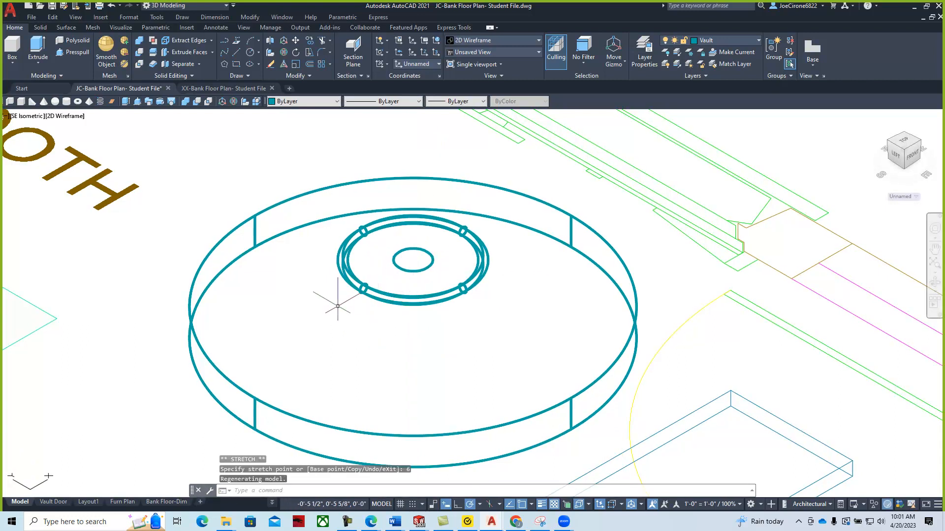
Set the visual style to Conceptual and switch to the Top view of the vault door.
{"action": "left_click", "coordinate": [62, 117]}
{"action": "left_click", "coordinate": [69, 152]}
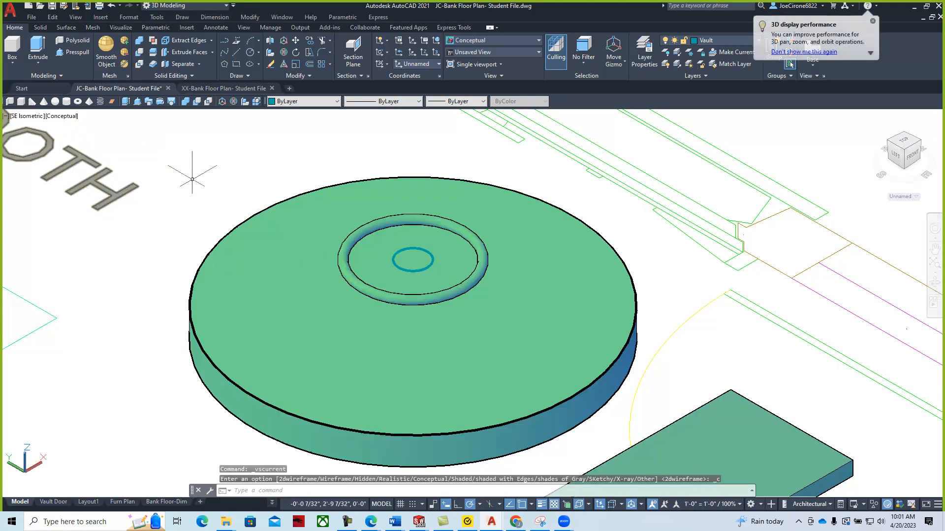
{"action": "left_click", "coordinate": [30, 121]}
{"action": "left_click", "coordinate": [45, 139]}
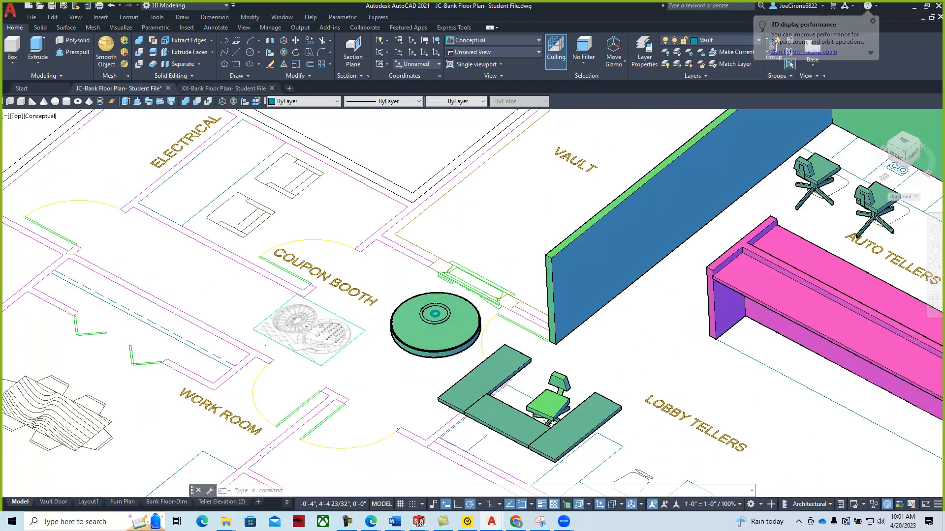
{"action": "scroll", "coordinate": [443, 356], "scroll_direction": "up", "scroll_amount": 5}
{"action": "middle_click_drag", "start_coordinate": [202, 240], "coordinate": [280, 254]}
{"action": "scroll", "coordinate": [325, 236], "scroll_direction": "up", "scroll_amount": 3}
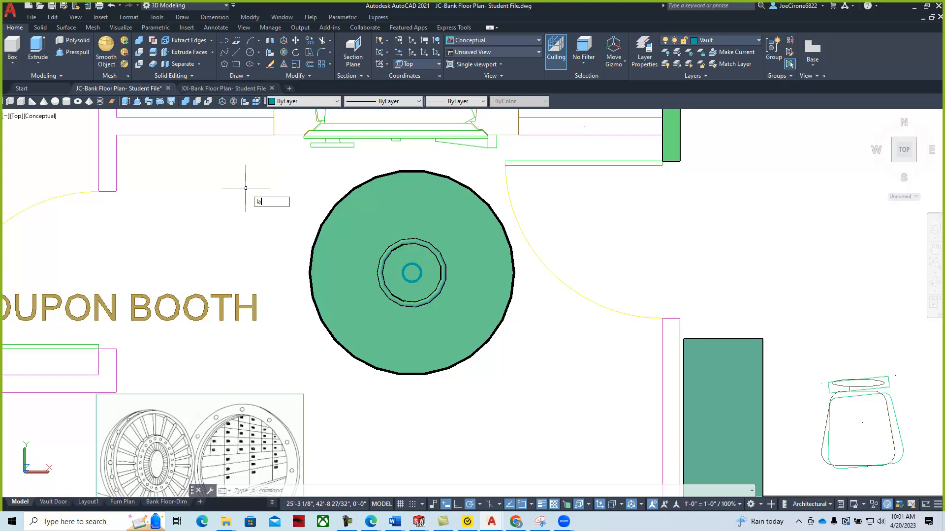
Turn on the Image layer in the layer properties to display the vault door picture.
{"action": "key", "text": "Return"}
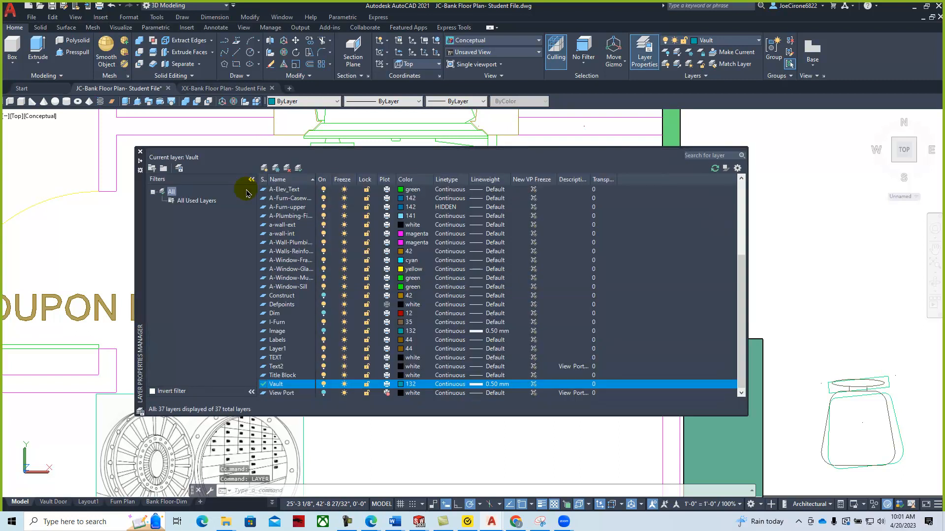
{"action": "left_click", "coordinate": [325, 332]}
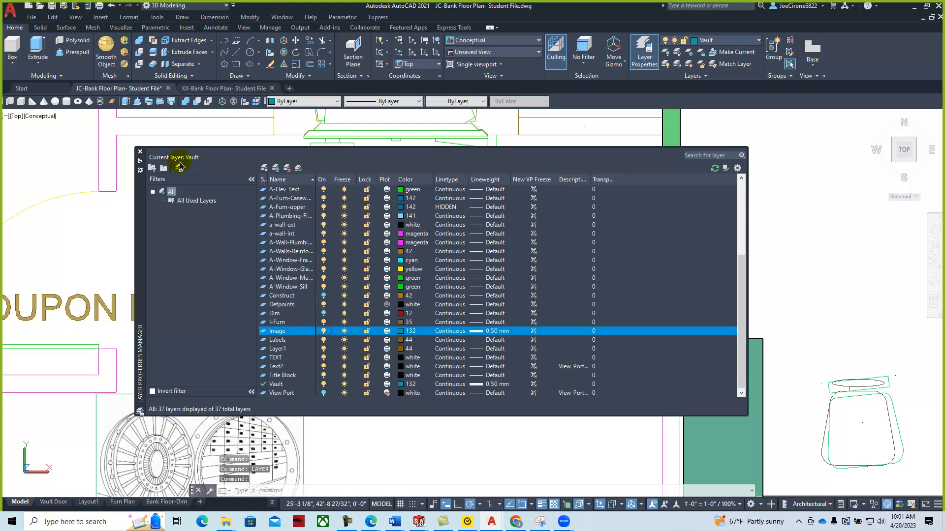
{"action": "left_click", "coordinate": [140, 163]}
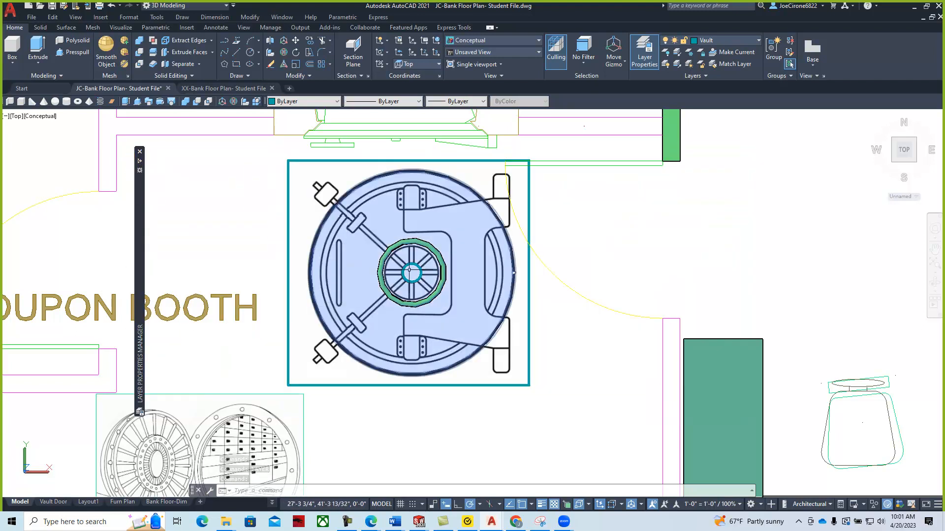
Examine the handwheel and hinge bracket in the vault door picture, then collapse the layer properties palette.
{"action": "scroll", "coordinate": [474, 263], "scroll_direction": "up", "scroll_amount": 3}
{"action": "scroll", "coordinate": [468, 264], "scroll_direction": "down", "scroll_amount": 2}
{"action": "middle_click_drag", "start_coordinate": [468, 263], "coordinate": [455, 313]}
{"action": "scroll", "coordinate": [404, 319], "scroll_direction": "up", "scroll_amount": 3}
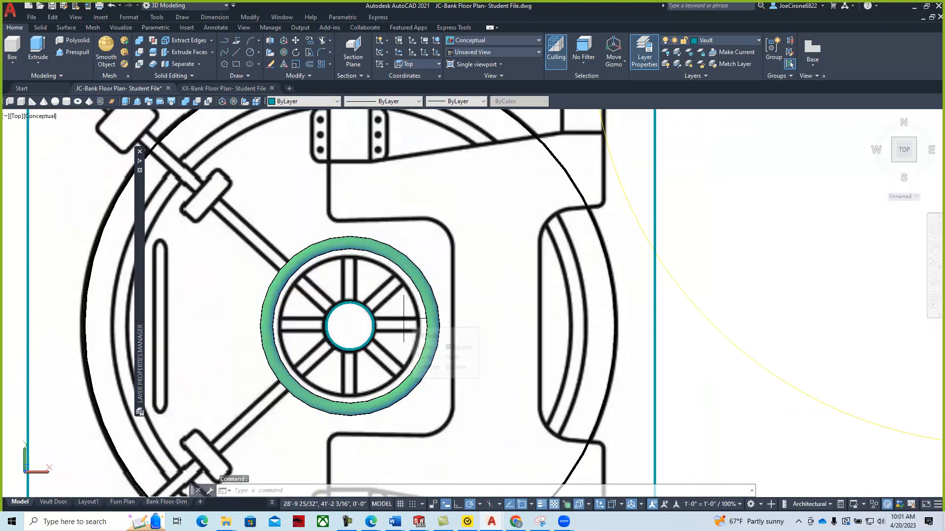
{"action": "scroll", "coordinate": [404, 319], "scroll_direction": "up", "scroll_amount": 2}
{"action": "scroll", "coordinate": [413, 314], "scroll_direction": "down", "scroll_amount": 2}
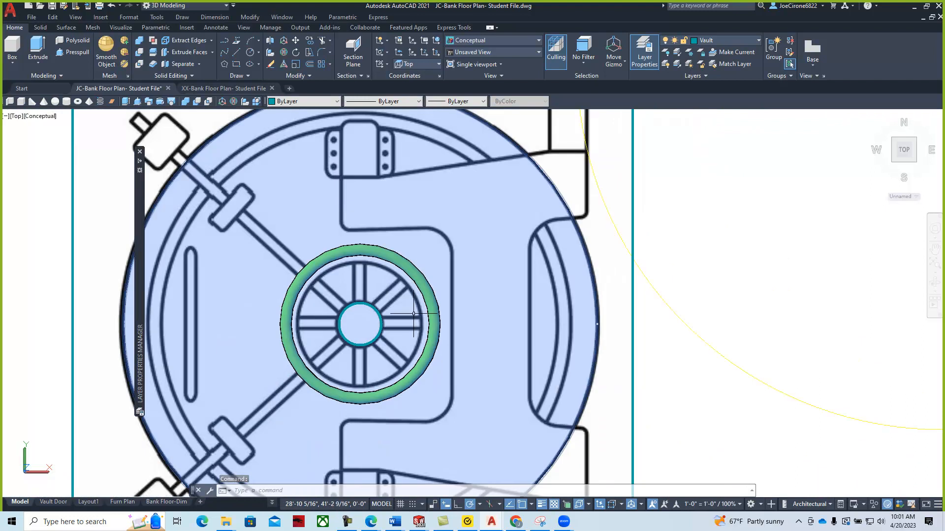
{"action": "scroll", "coordinate": [413, 311], "scroll_direction": "down", "scroll_amount": 3}
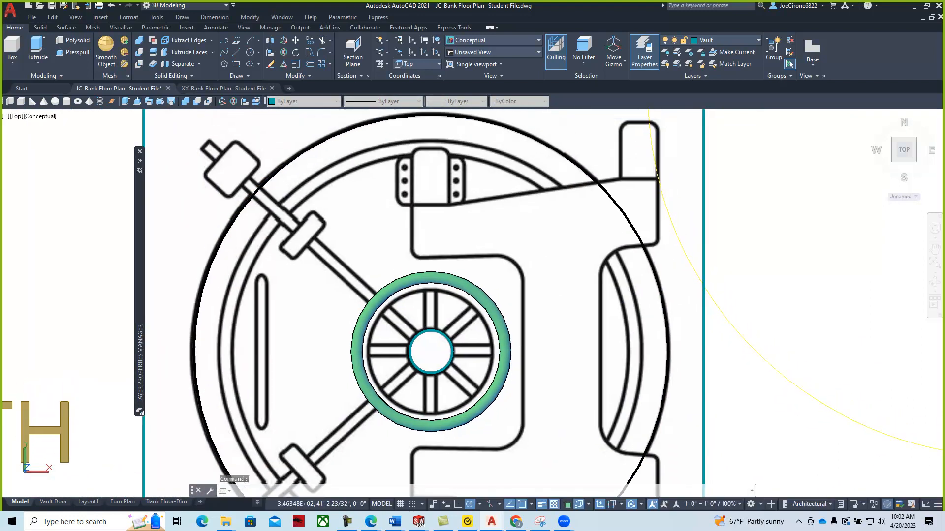
{"action": "middle_click_drag", "start_coordinate": [472, 253], "coordinate": [462, 201]}
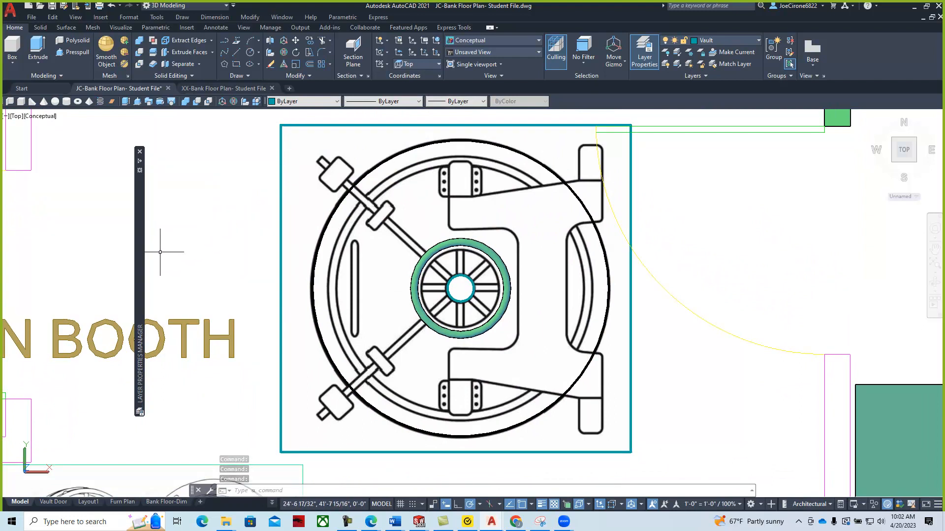
{"action": "mouse_move", "coordinate": [142, 272]}
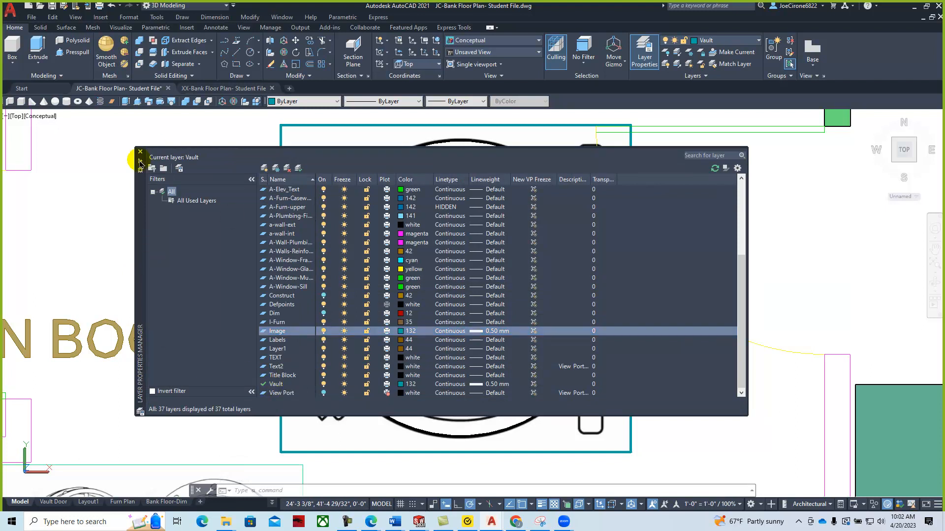
{"action": "left_click", "coordinate": [139, 163]}
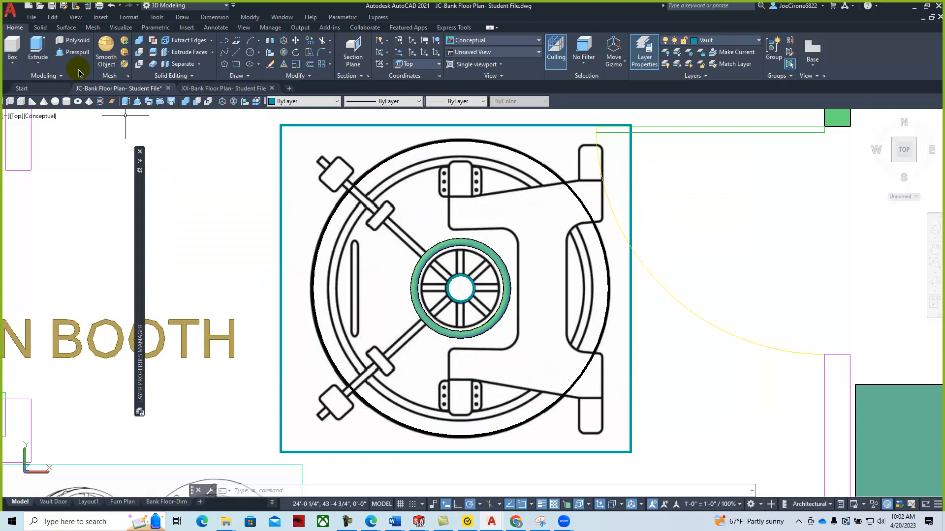
Start a polyline at the hinge bracket's upper outer corner and trace its short horizontal edge, about 4 inches long.
{"action": "left_click", "coordinate": [225, 44]}
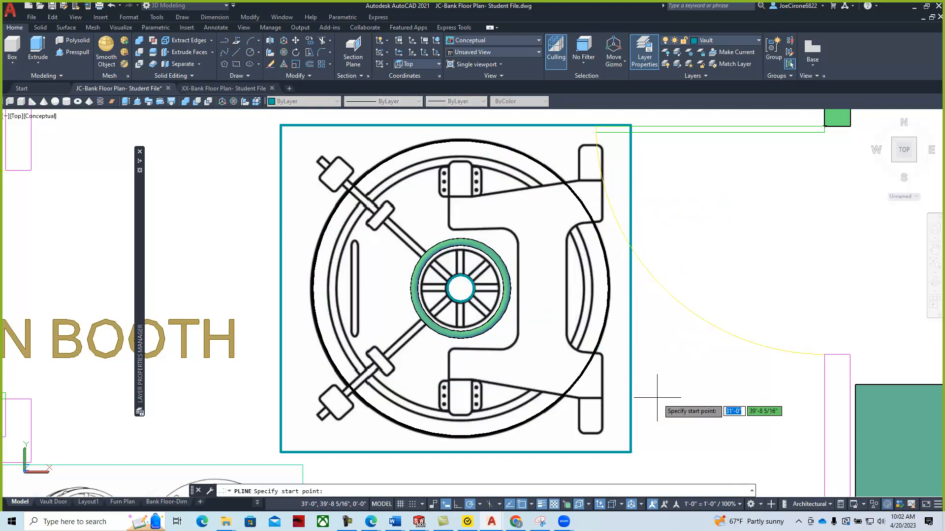
{"action": "scroll", "coordinate": [583, 197], "scroll_direction": "up", "scroll_amount": 3}
{"action": "scroll", "coordinate": [612, 185], "scroll_direction": "up", "scroll_amount": 2}
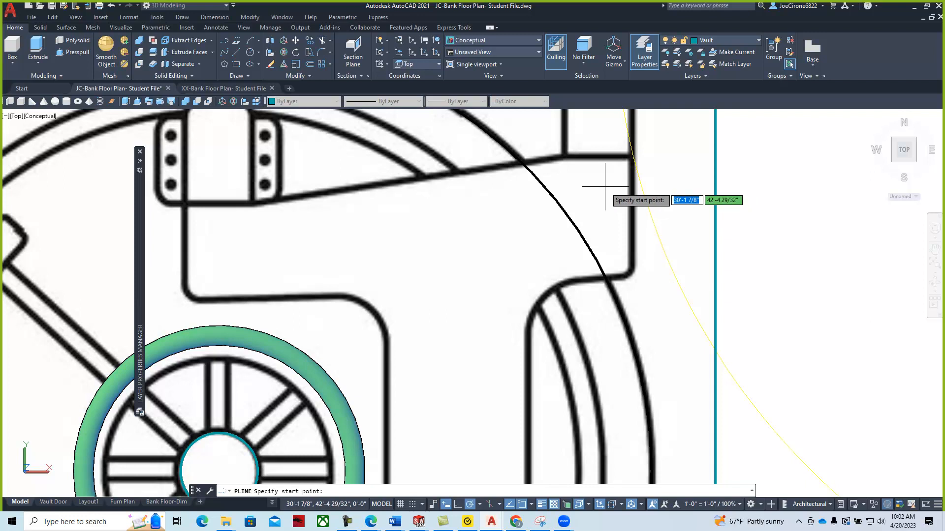
{"action": "scroll", "coordinate": [612, 184], "scroll_direction": "down", "scroll_amount": 3}
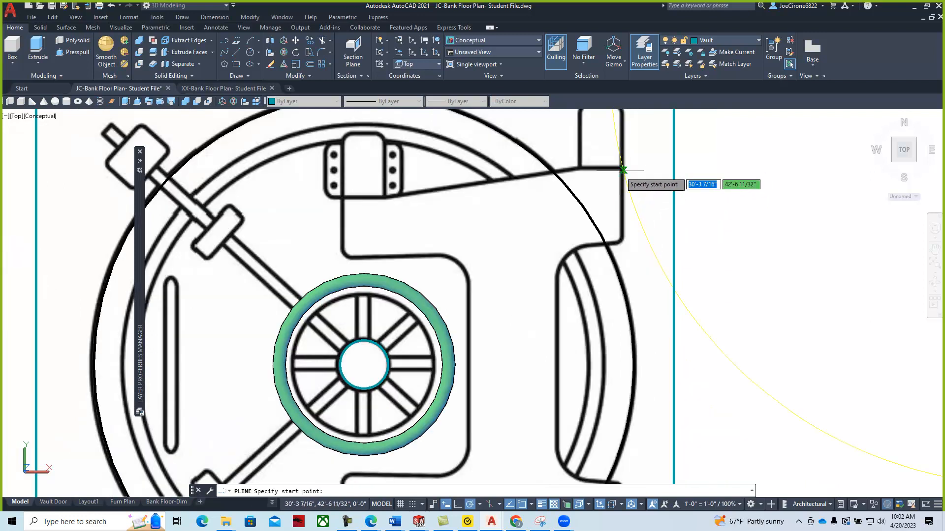
{"action": "left_click", "coordinate": [623, 170]}
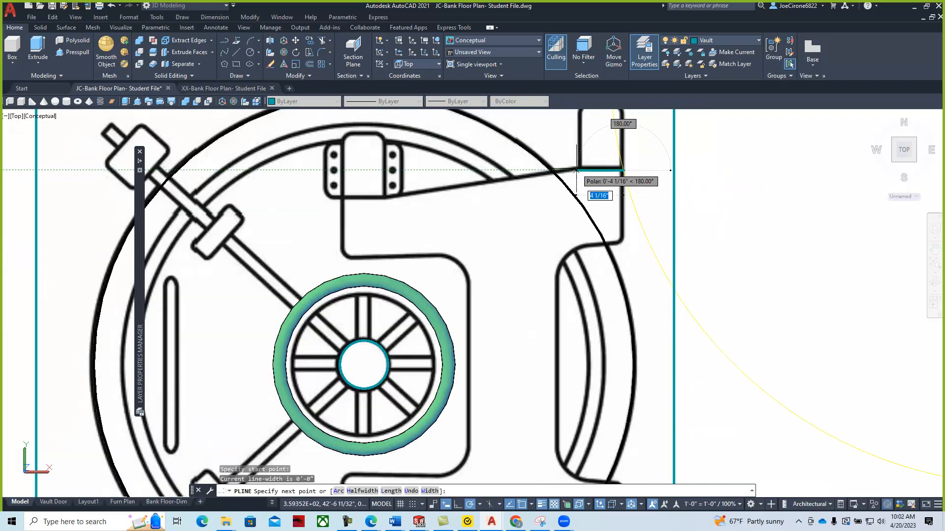
{"action": "left_click", "coordinate": [576, 170]}
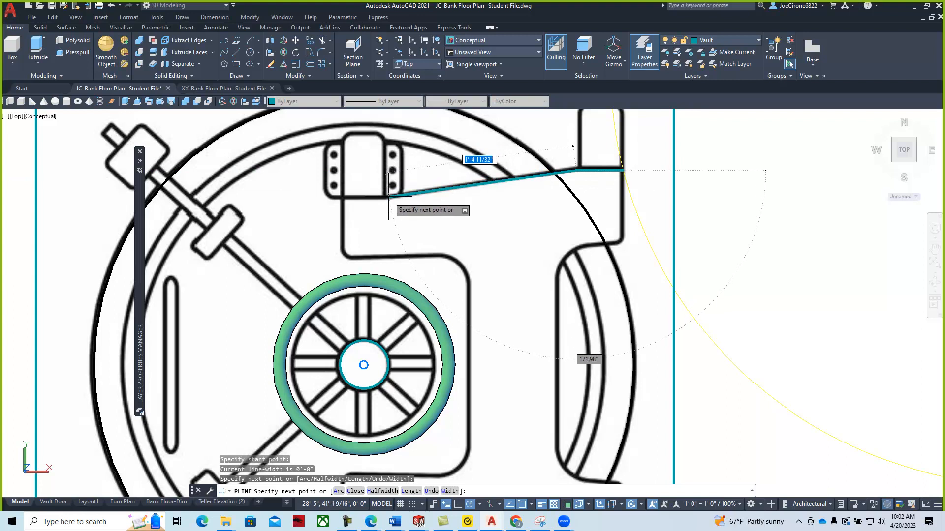
Turn off Object Snap and 3D Object Snap within the polyline command, undoing the segments that caught on the handwheel centre.
{"action": "left_click", "coordinate": [364, 365]}
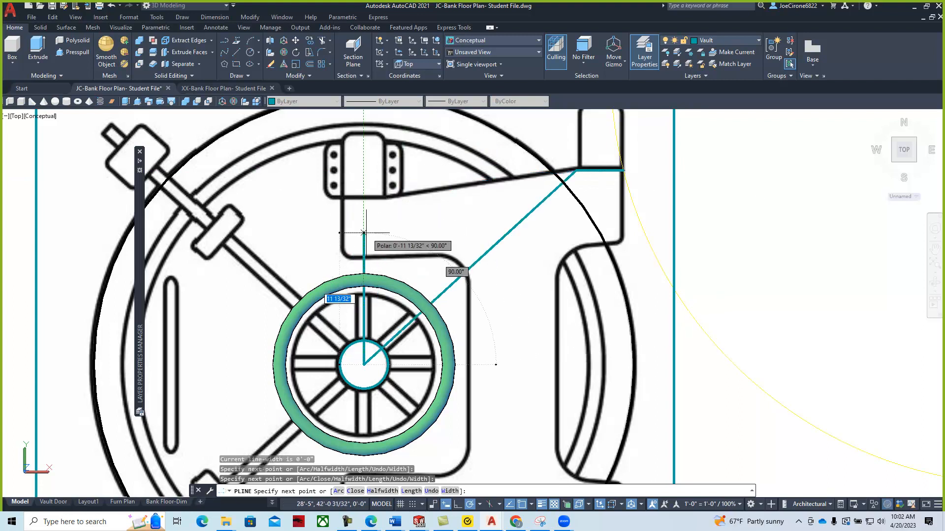
{"action": "type", "text": "u"}
{"action": "key", "text": "Return"}
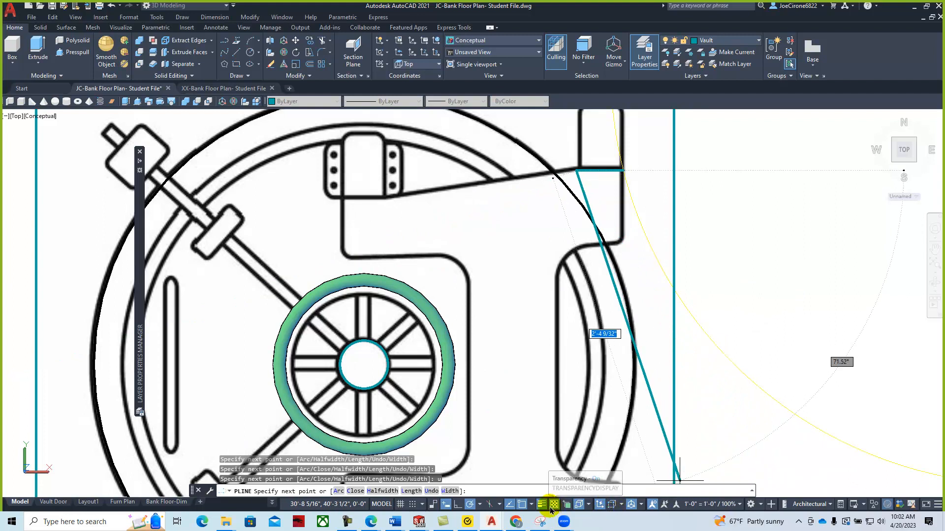
{"action": "left_click", "coordinate": [522, 505]}
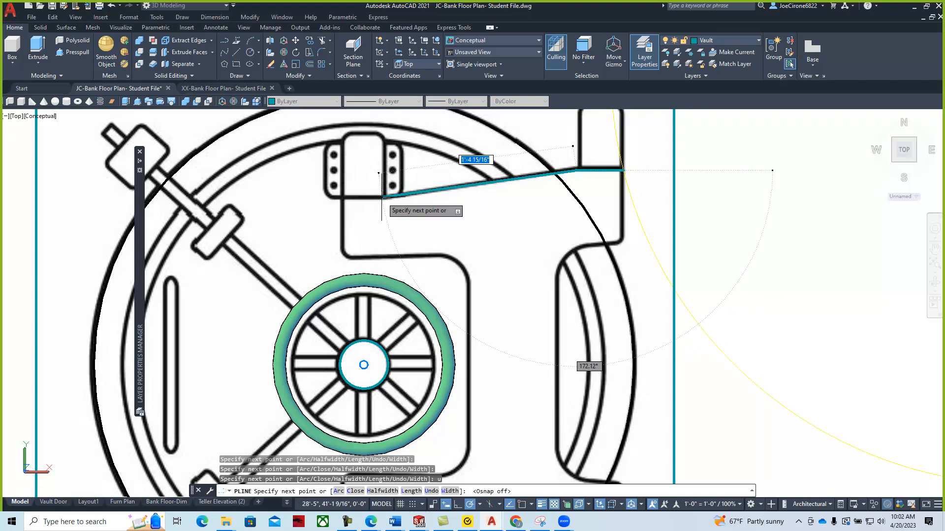
{"action": "left_click", "coordinate": [364, 364]}
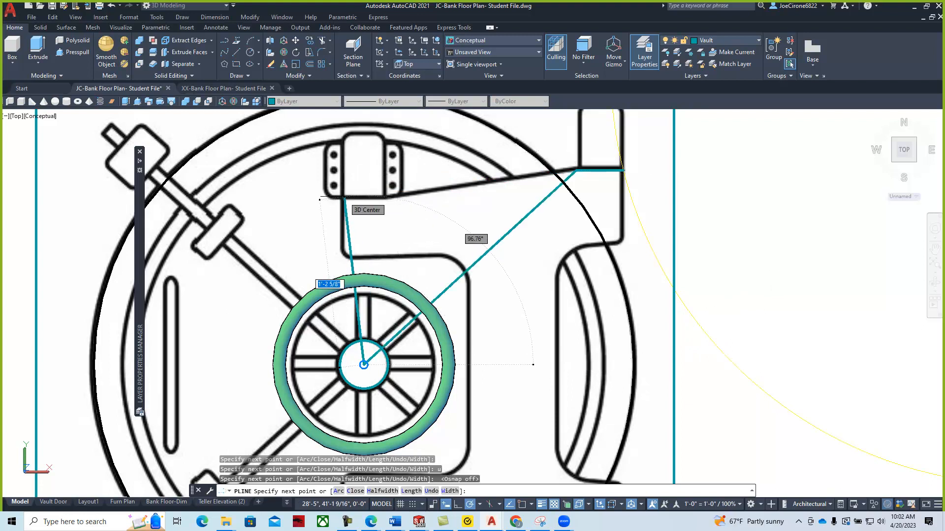
{"action": "type", "text": "u"}
{"action": "key", "text": "Return"}
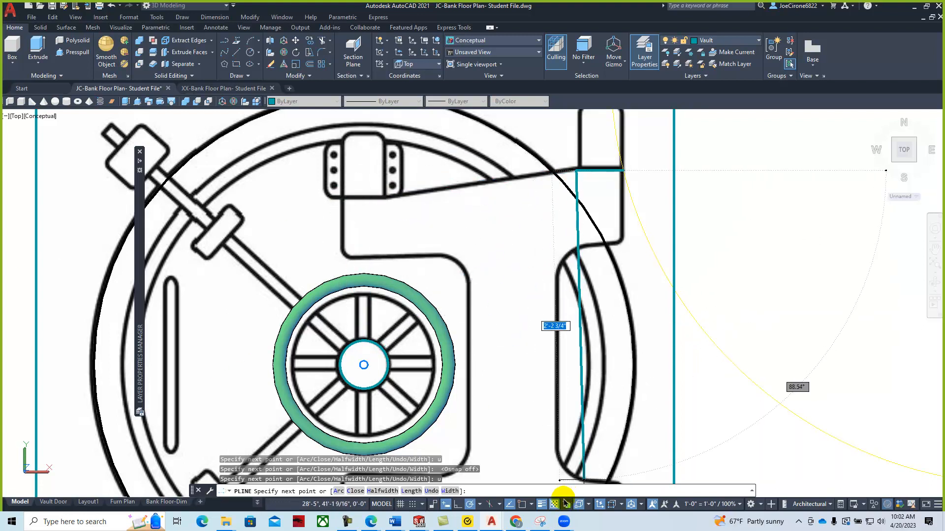
{"action": "left_click", "coordinate": [588, 508]}
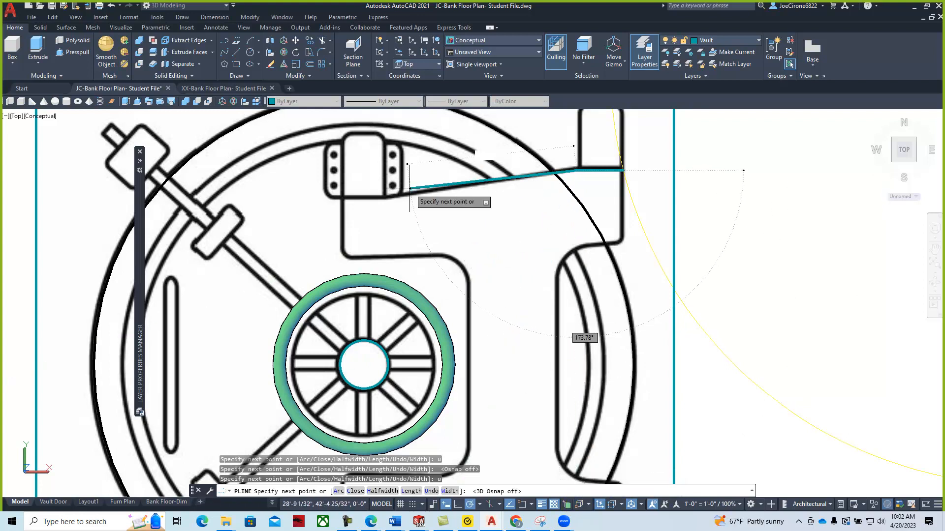
Continue the polyline along the upper arm's sloped edge, around its squared end and along its underside to the inner corner beside the handwheel.
{"action": "left_click", "coordinate": [385, 197]}
{"action": "left_click", "coordinate": [341, 198]}
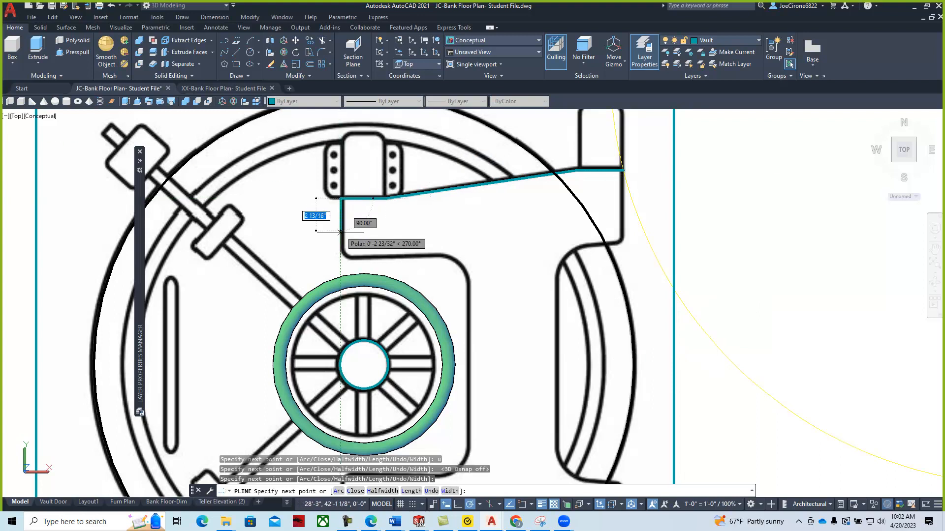
{"action": "left_click", "coordinate": [340, 257]}
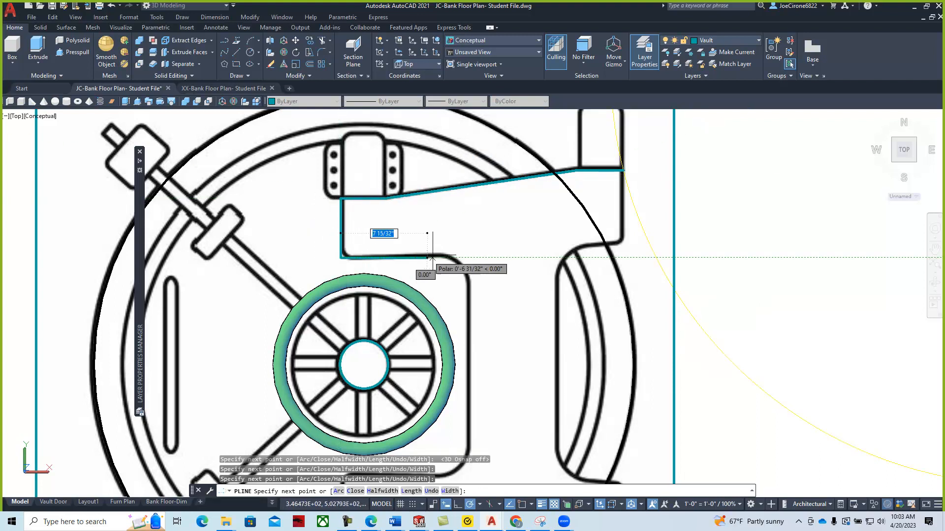
{"action": "left_click", "coordinate": [467, 256]}
Trace the bracket's vertical inner edge past the handwheel, then the top edge and squared end of the lower arm.
{"action": "middle_click_drag", "start_coordinate": [468, 404], "coordinate": [493, 275]}
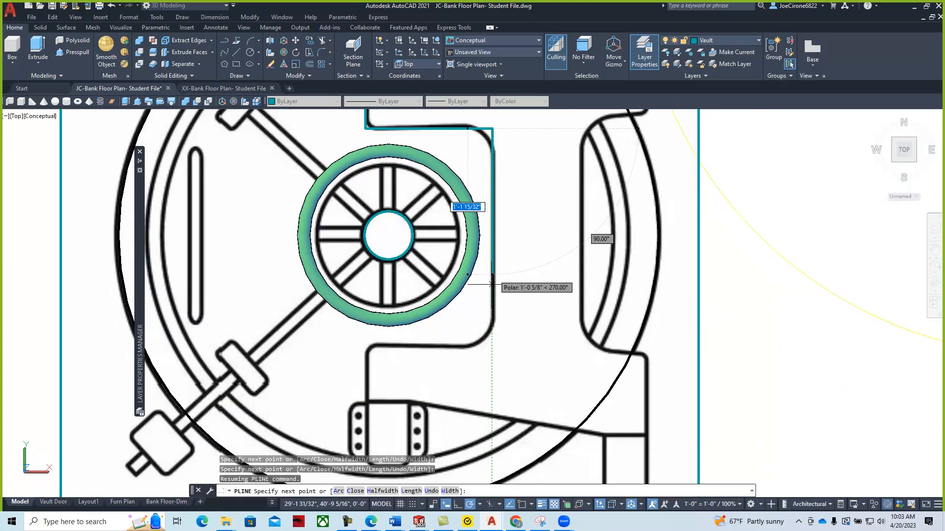
{"action": "left_click", "coordinate": [492, 344]}
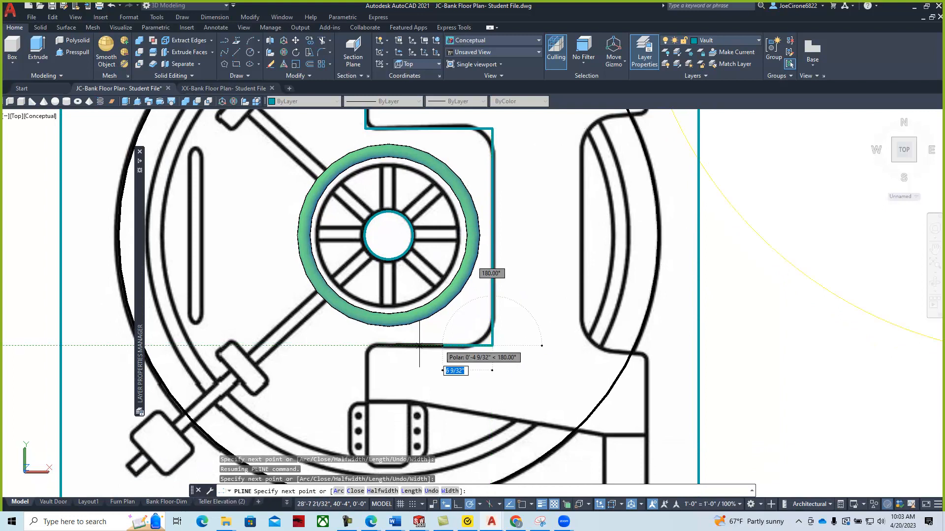
{"action": "left_click", "coordinate": [364, 346]}
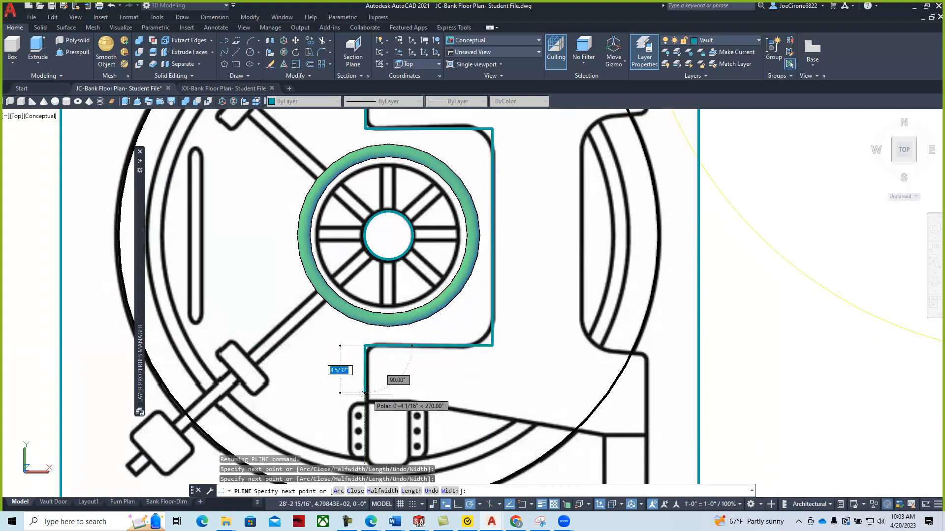
{"action": "left_click", "coordinate": [364, 401]}
Trace the lower arm's sloped bottom edge, short horizontal edge and outer end, then back in to the recess corner.
{"action": "scroll", "coordinate": [421, 410], "scroll_direction": "down", "scroll_amount": 6}
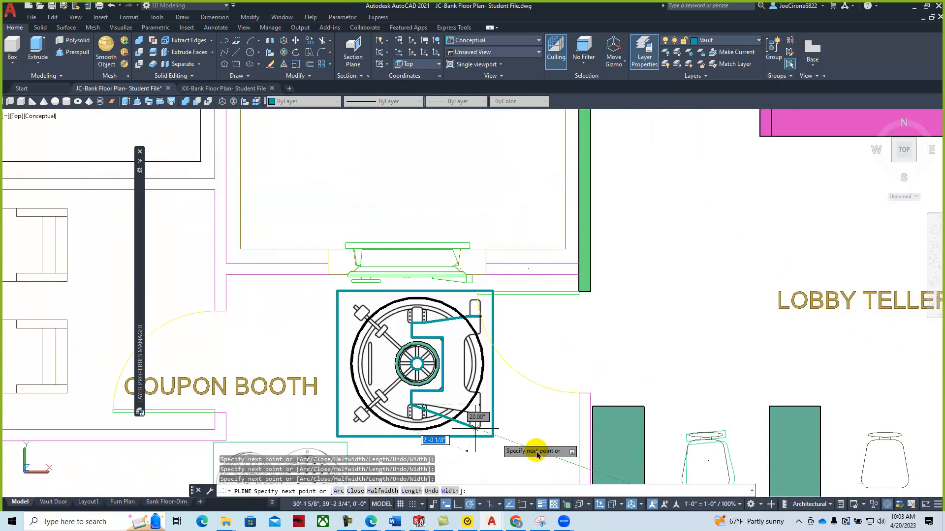
{"action": "scroll", "coordinate": [531, 447], "scroll_direction": "up", "scroll_amount": 5}
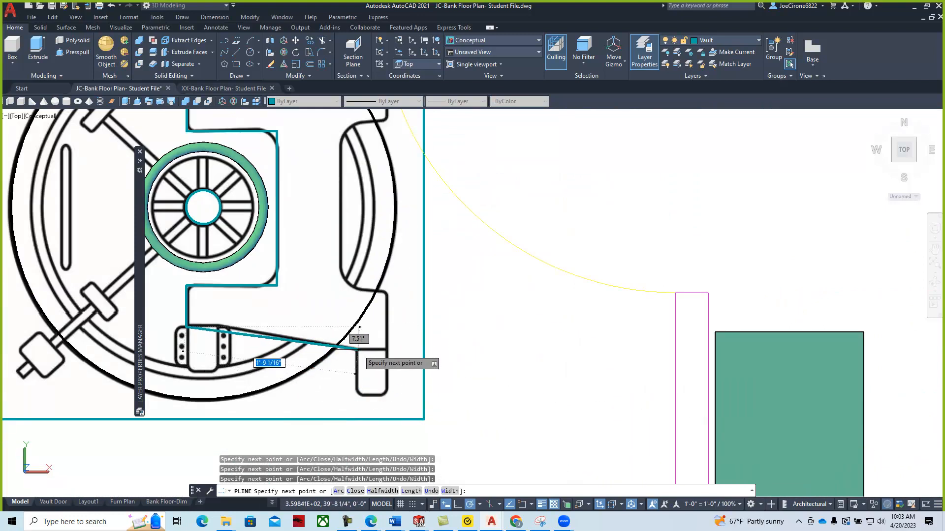
{"action": "left_click", "coordinate": [357, 348]}
{"action": "left_click", "coordinate": [386, 350]}
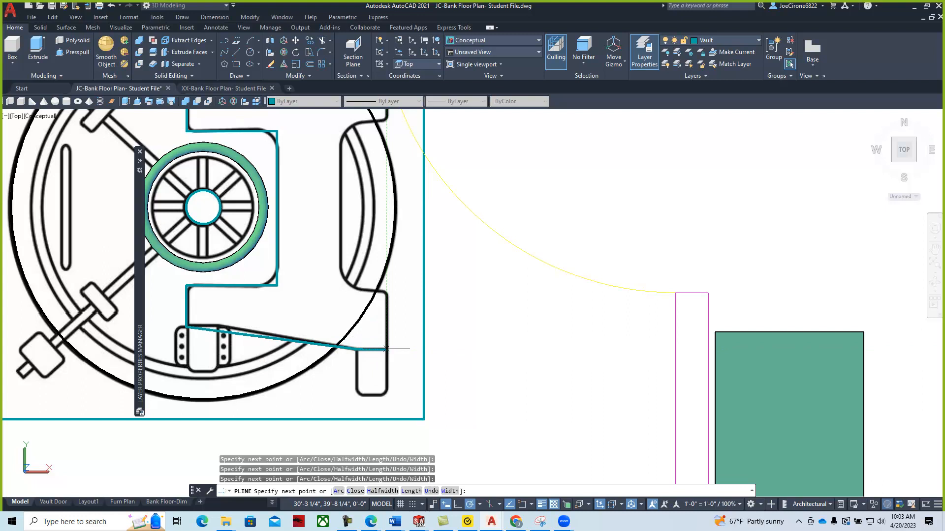
{"action": "left_click", "coordinate": [386, 292]}
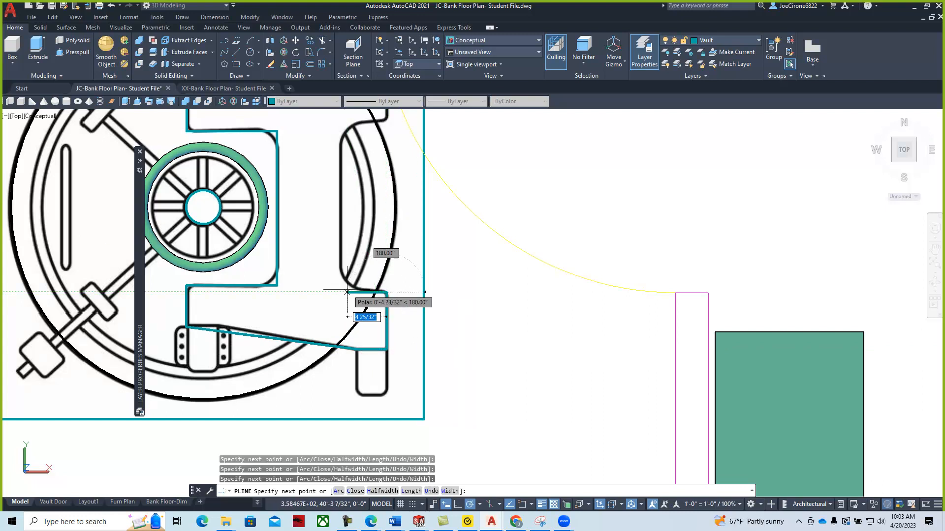
{"action": "left_click", "coordinate": [341, 292]}
Trace up the bracket's outer recess and along the upper arm, finishing the polyline at its start point with an Endpoint snap.
{"action": "middle_click_drag", "start_coordinate": [341, 131], "coordinate": [317, 255]}
{"action": "left_click", "coordinate": [316, 248]}
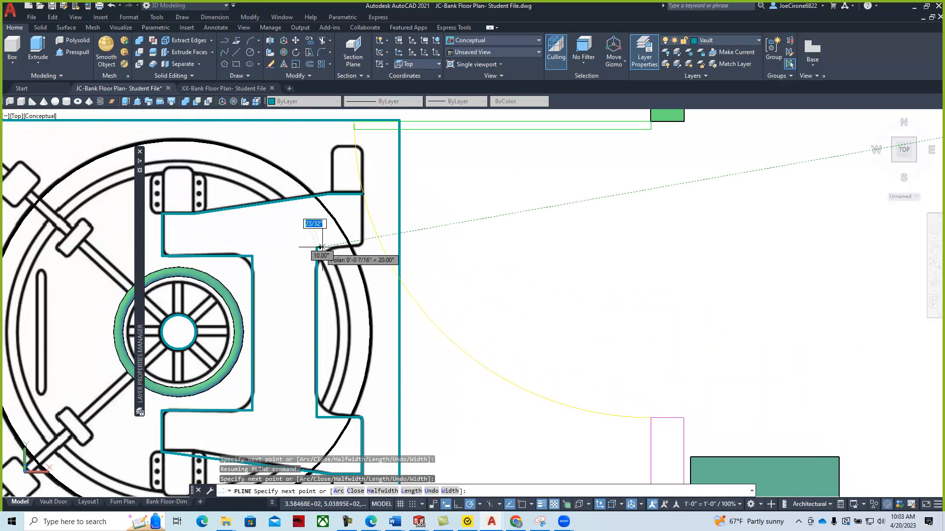
{"action": "left_click", "coordinate": [361, 247]}
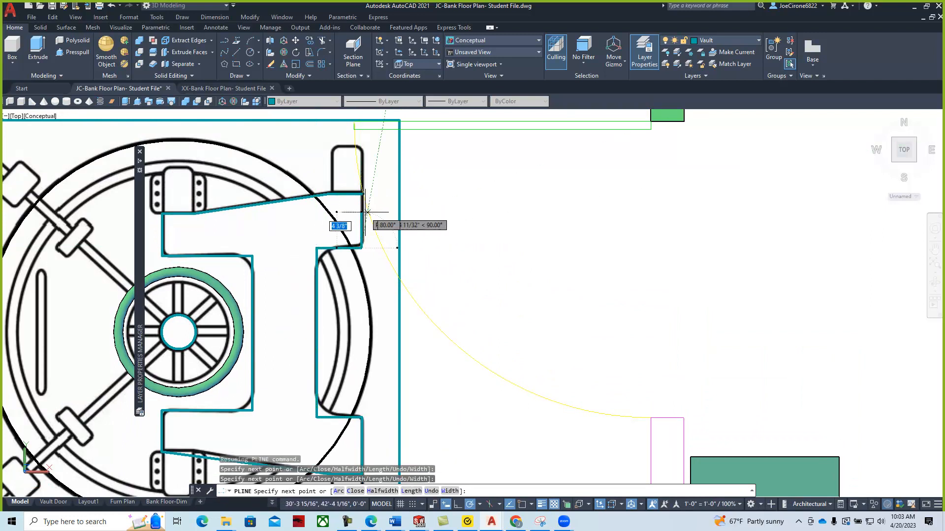
{"action": "right_click", "coordinate": [372, 213], "text": "shift"}
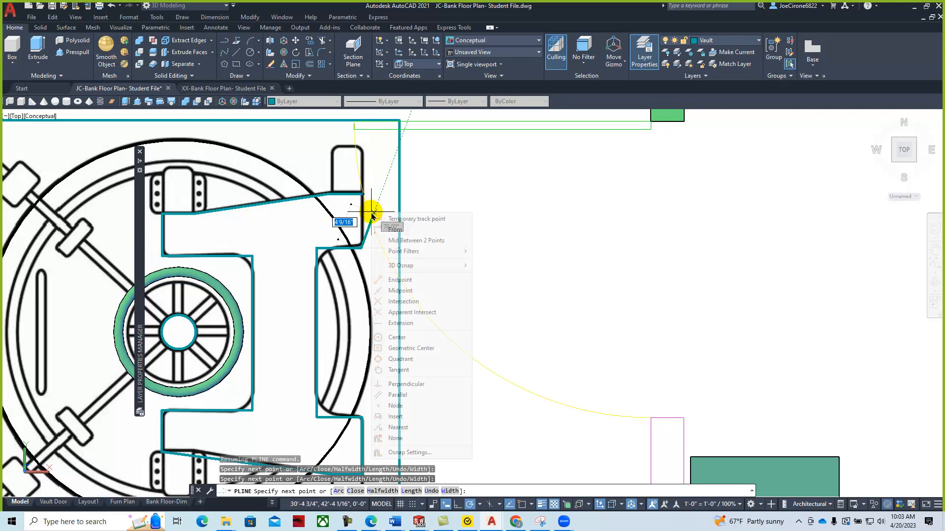
{"action": "left_click", "coordinate": [399, 279]}
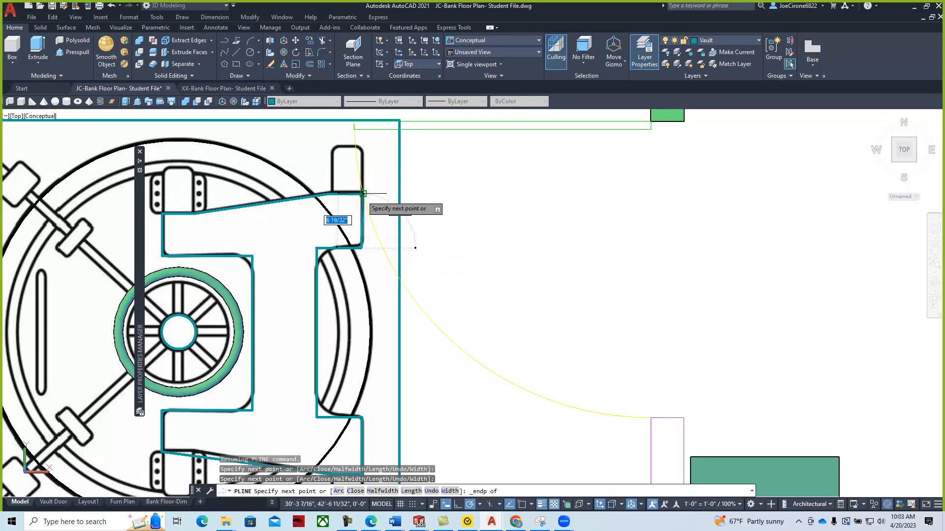
{"action": "left_click", "coordinate": [363, 194]}
{"action": "key", "text": "Escape"}
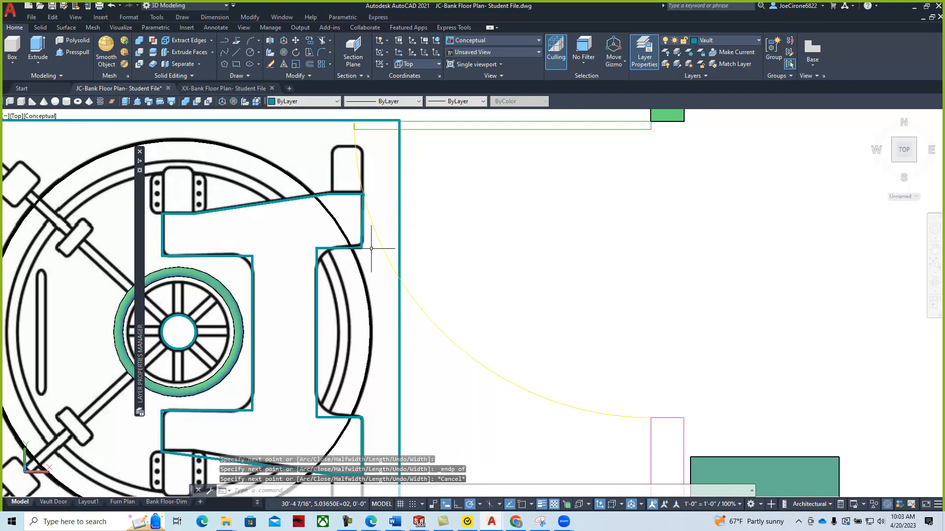
{"action": "mouse_move", "coordinate": [240, 359]}
{"action": "middle_mouse_down"}
{"action": "mouse_move", "coordinate": [300, 364]}
{"action": "mouse_move", "coordinate": [356, 302]}
{"action": "middle_mouse_up"}
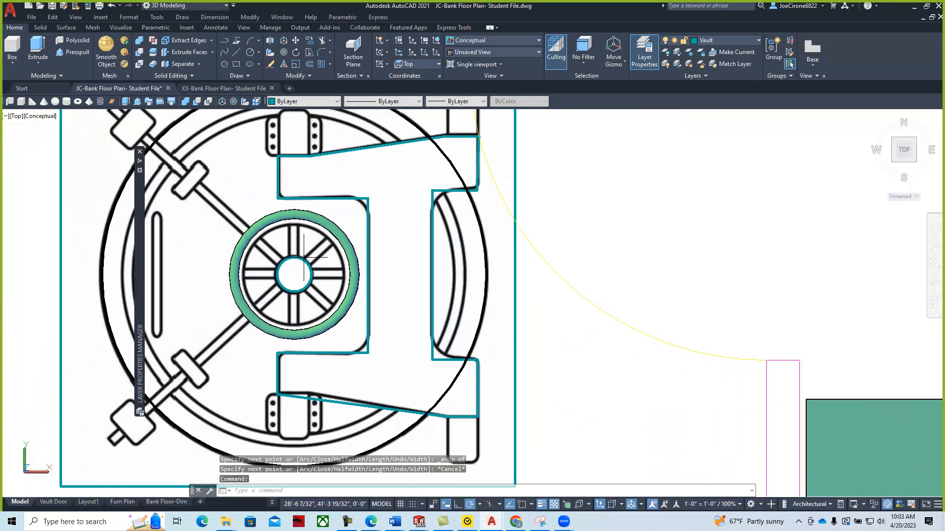
{"action": "scroll", "coordinate": [300, 276], "scroll_direction": "up", "scroll_amount": 2}
{"action": "mouse_move", "coordinate": [295, 188]}
{"action": "middle_mouse_down"}
{"action": "mouse_move", "coordinate": [255, 288]}
{"action": "mouse_move", "coordinate": [274, 304]}
{"action": "middle_mouse_up"}
{"action": "key", "text": "Escape"}
{"action": "key", "text": "Escape"}
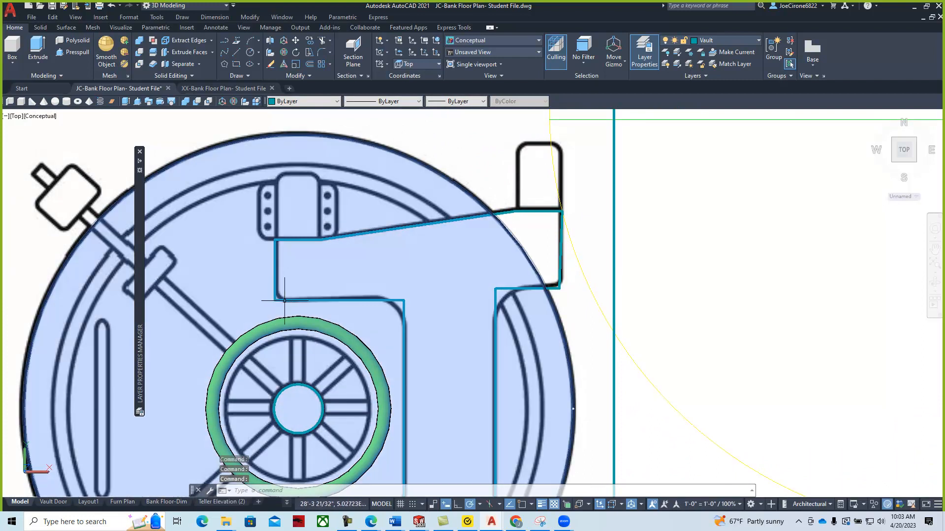
{"action": "left_click", "coordinate": [272, 307]}
{"action": "key", "text": "Escape"}
{"action": "key", "text": "Escape"}
{"action": "left_click", "coordinate": [394, 313]}
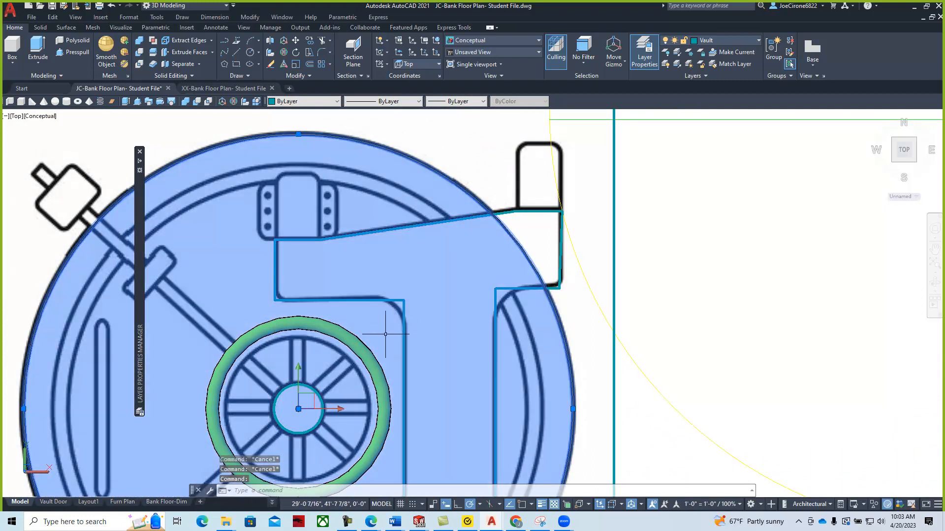
{"action": "key", "text": "Escape"}
{"action": "key", "text": "Escape"}
Set the visual style of the Top view to 2D Wireframe.
{"action": "left_click", "coordinate": [48, 117]}
{"action": "left_click", "coordinate": [71, 139]}
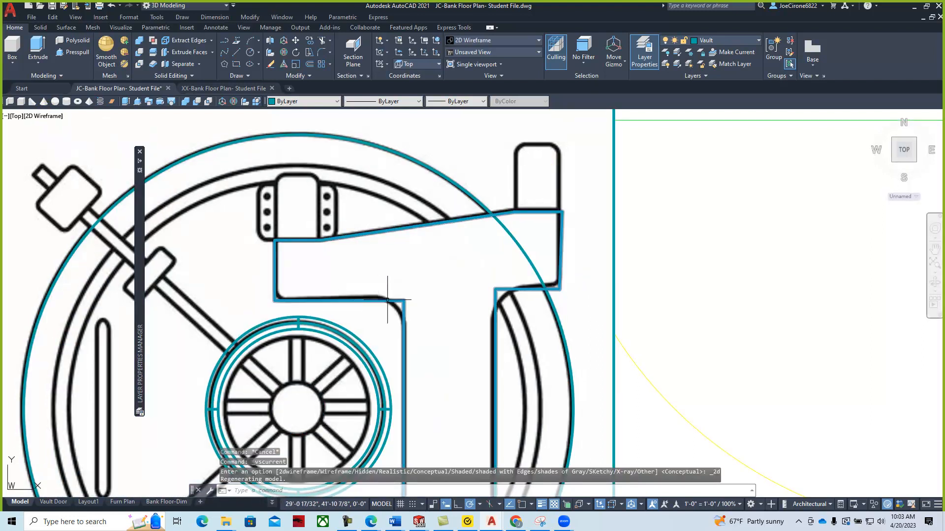
Fillet the corner between the end and inner edge of the bracket's upper arm with a 2-inch radius.
{"action": "left_click", "coordinate": [400, 299]}
{"action": "mouse_move", "coordinate": [403, 300]}
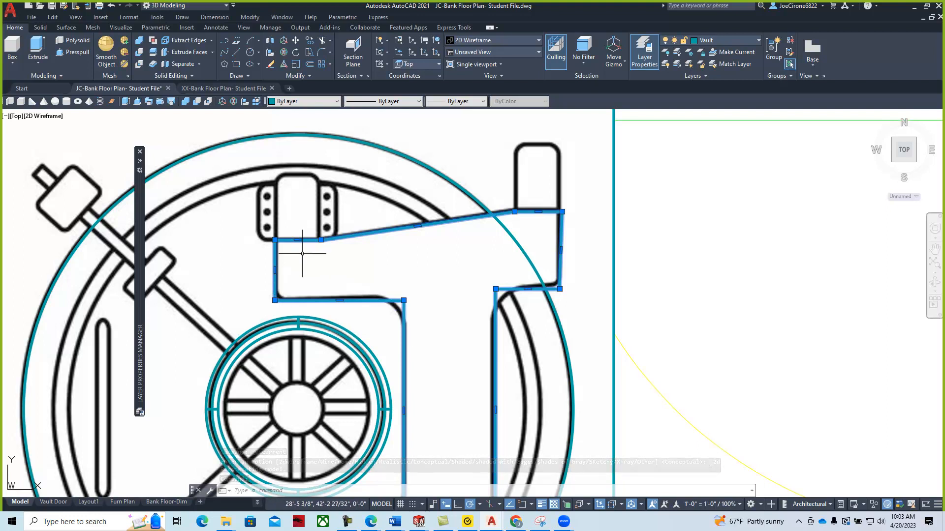
{"action": "key", "text": "Escape"}
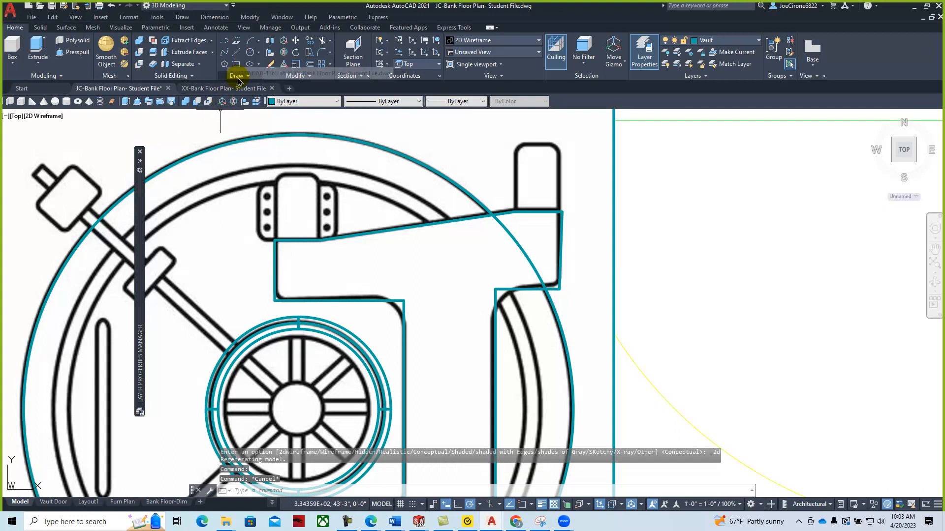
{"action": "type", "text": "FI"}
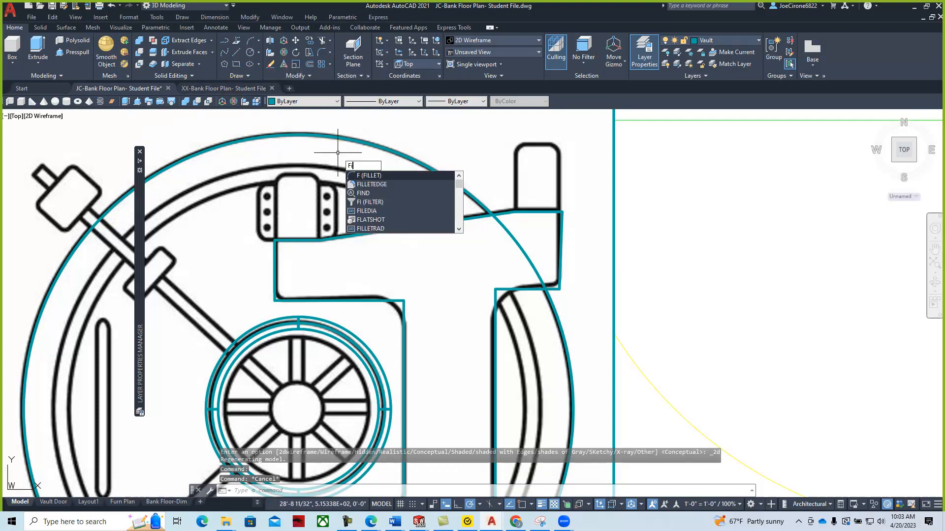
{"action": "type", "text": "llet"}
{"action": "key", "text": "Return"}
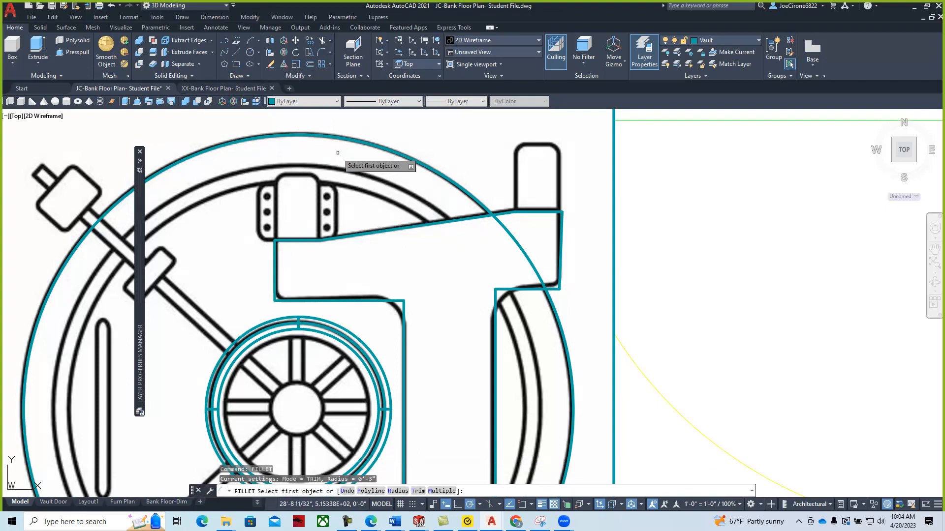
{"action": "key", "text": "Down"}
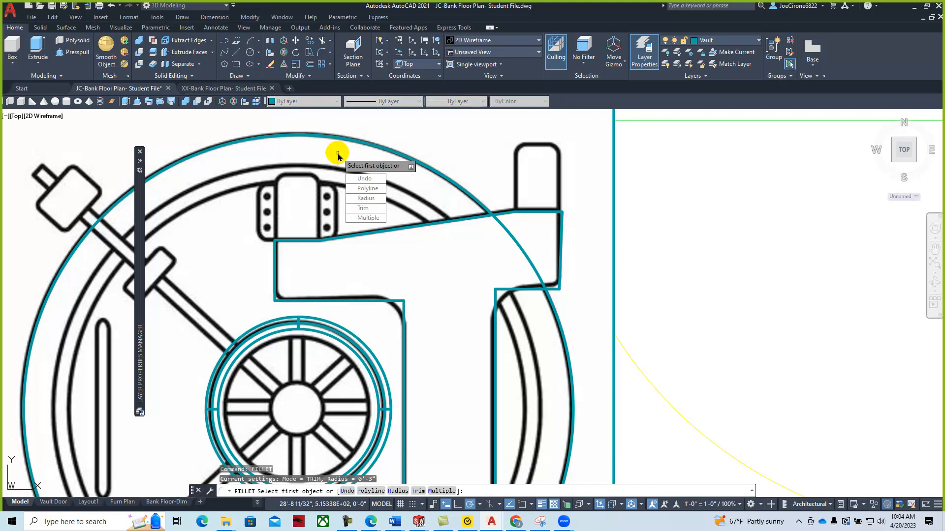
{"action": "left_click", "coordinate": [366, 198]}
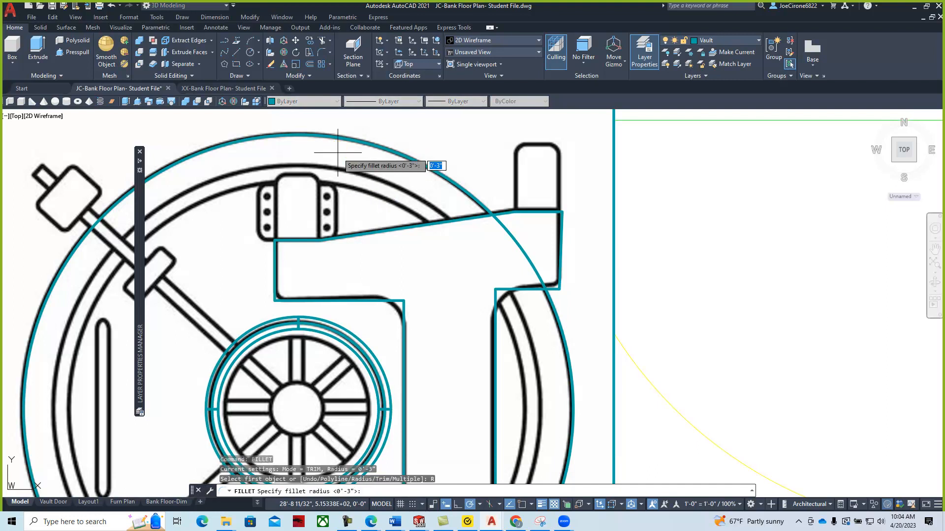
{"action": "type", "text": "2"}
{"action": "key", "text": "Return"}
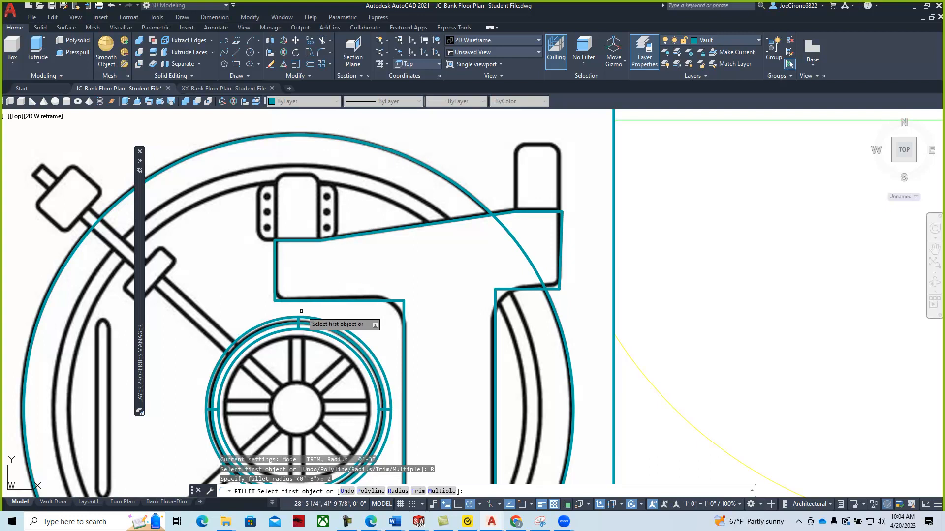
{"action": "left_click", "coordinate": [290, 301]}
{"action": "left_click", "coordinate": [276, 282]}
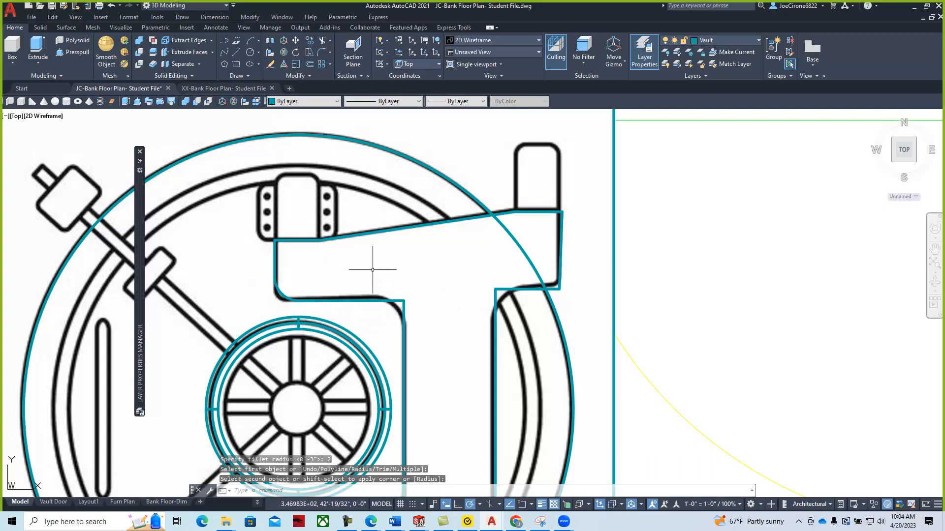
Fillet the matching corner between the end and inner edge of the bracket's lower arm with the same 2-inch radius.
{"action": "middle_click_drag", "start_coordinate": [426, 294], "coordinate": [462, 121]}
{"action": "right_click", "coordinate": [362, 325]}
{"action": "left_click", "coordinate": [387, 338]}
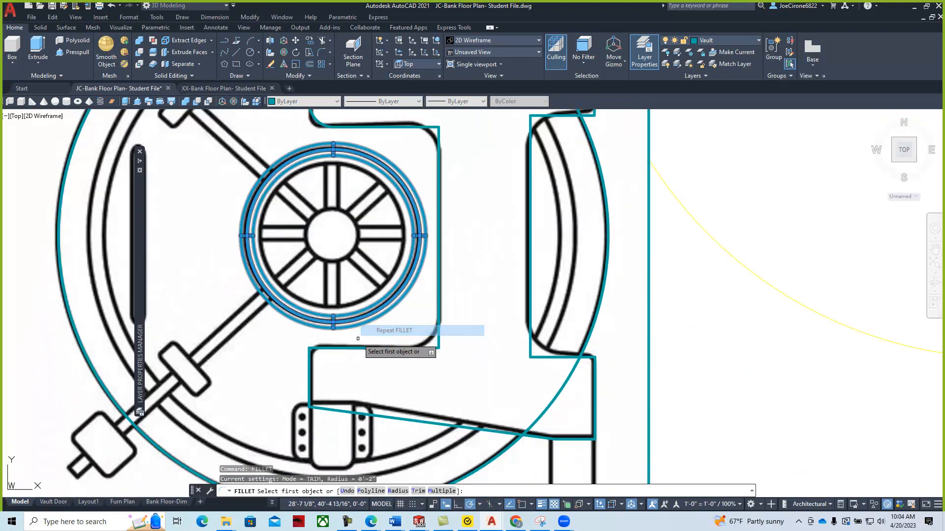
{"action": "left_click", "coordinate": [339, 348]}
{"action": "left_click", "coordinate": [309, 362]}
Fillet the lower corner of the bracket's outer recess with a 5-inch radius.
{"action": "scroll", "coordinate": [308, 376], "scroll_direction": "down", "scroll_amount": 2}
{"action": "middle_click_drag", "start_coordinate": [337, 431], "coordinate": [345, 335]}
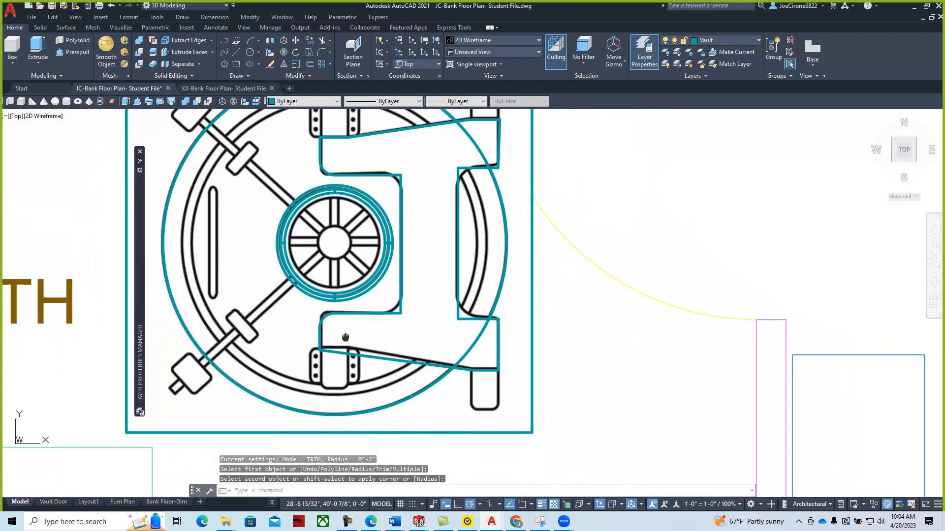
{"action": "key", "text": "Return"}
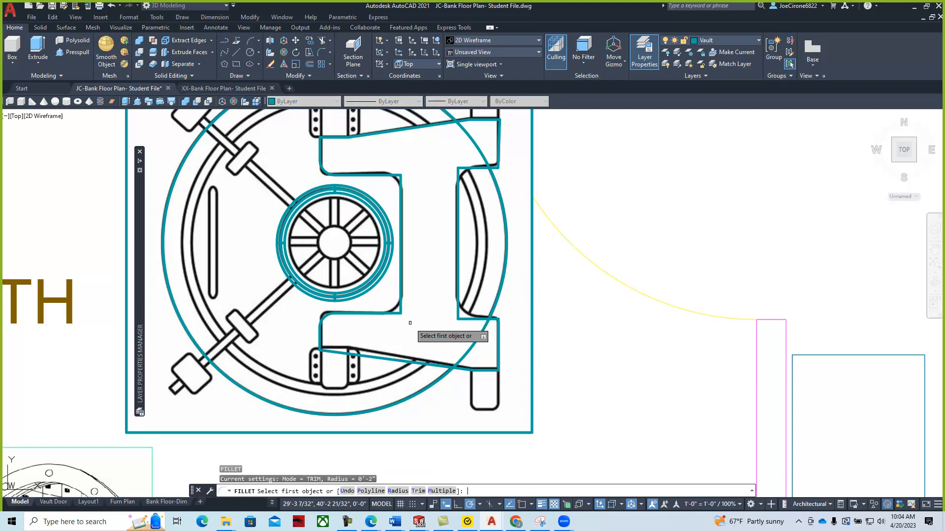
{"action": "key", "text": "Down"}
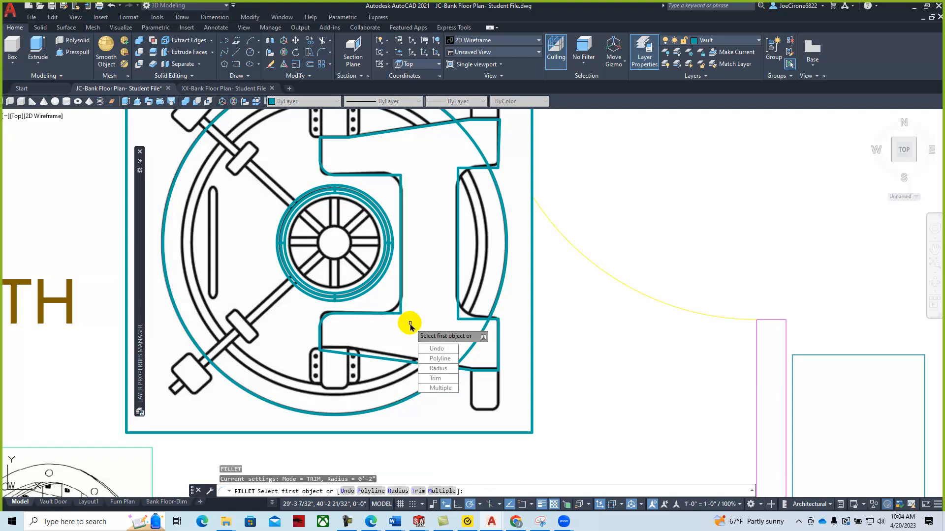
{"action": "left_click", "coordinate": [436, 369]}
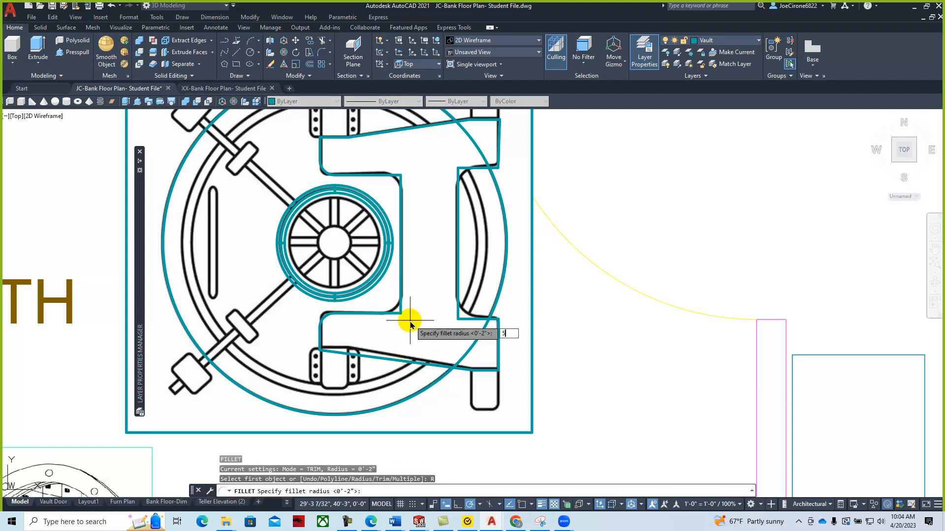
{"action": "key", "text": "Return"}
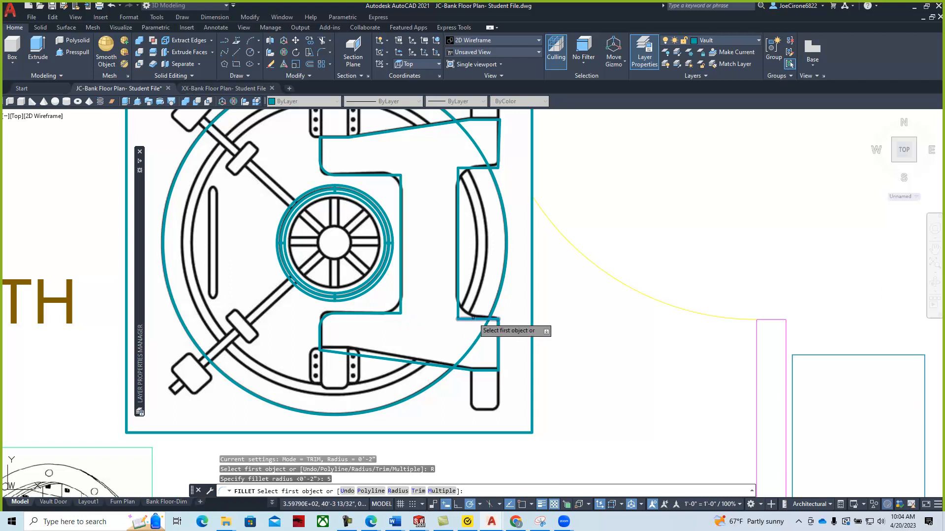
{"action": "left_click", "coordinate": [458, 316]}
{"action": "left_click", "coordinate": [458, 287]}
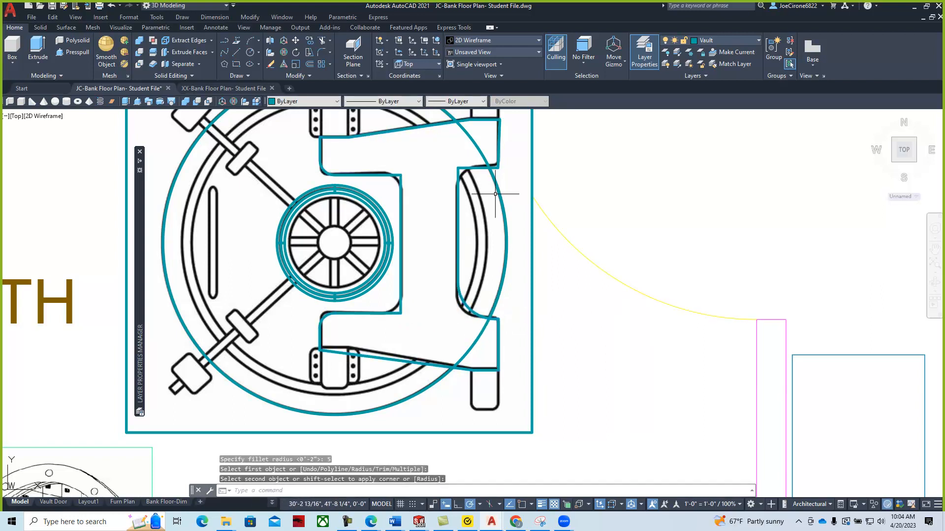
Fillet the upper corner of the bracket's outer recess with the same 5-inch radius.
{"action": "right_click", "coordinate": [483, 224]}
{"action": "left_click", "coordinate": [494, 232]}
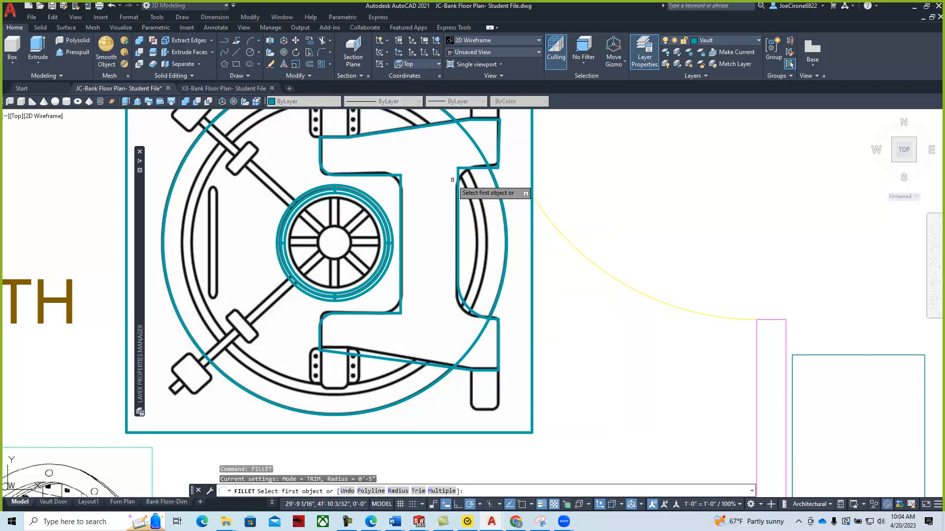
{"action": "left_click", "coordinate": [460, 182]}
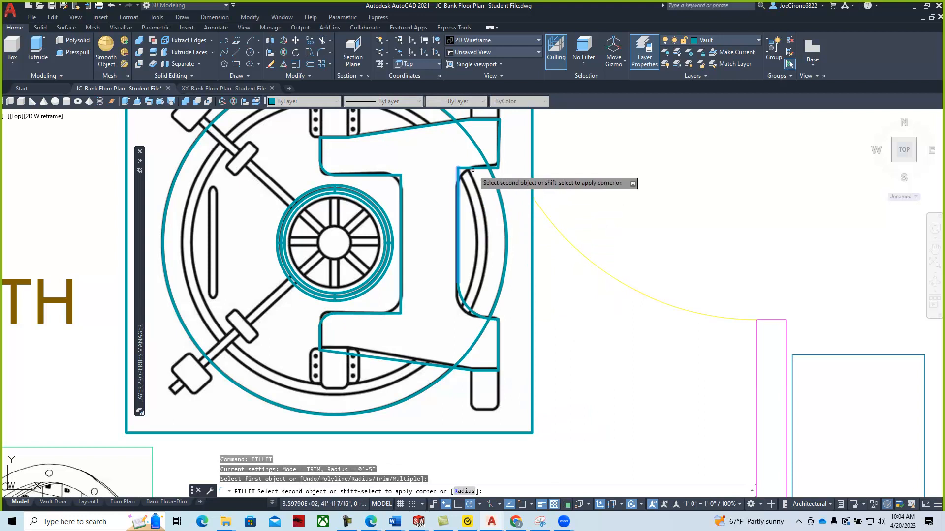
{"action": "left_click", "coordinate": [471, 169]}
Turn off the Image layer to hide the traced vault door picture.
{"action": "scroll", "coordinate": [391, 219], "scroll_direction": "down", "scroll_amount": 2}
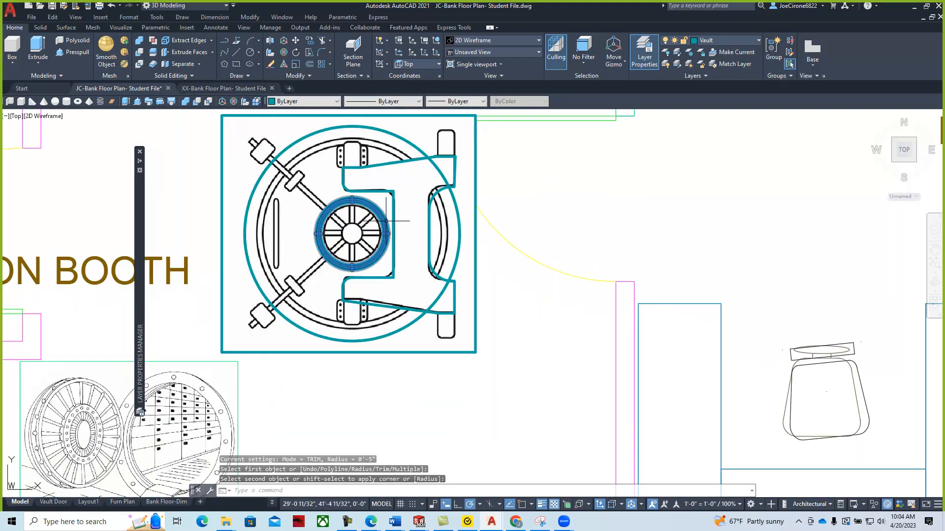
{"action": "mouse_move", "coordinate": [427, 261]}
{"action": "middle_mouse_down"}
{"action": "mouse_move", "coordinate": [483, 207]}
{"action": "mouse_move", "coordinate": [485, 306]}
{"action": "middle_mouse_up"}
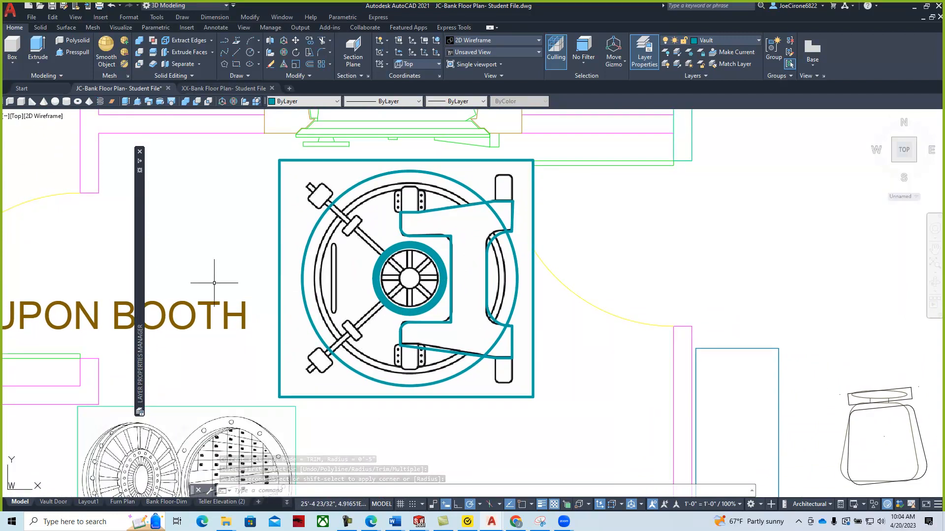
{"action": "key", "text": "Escape"}
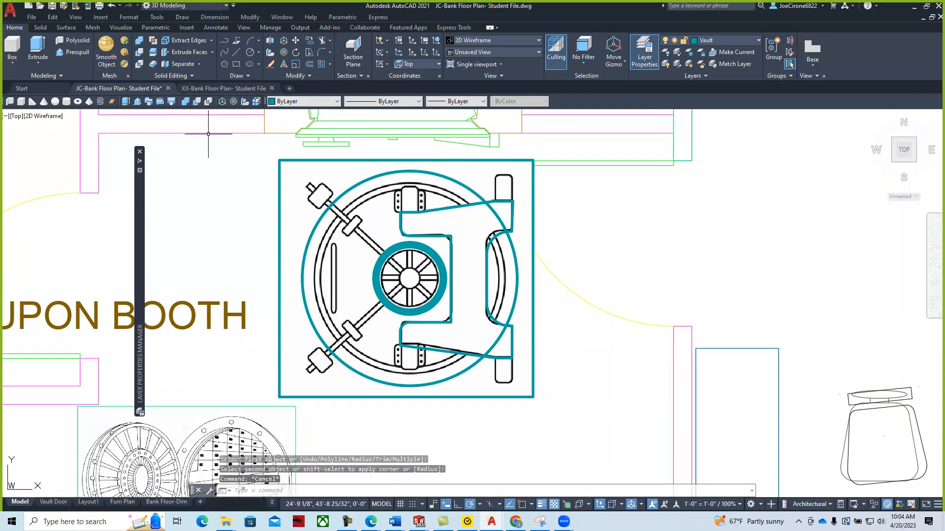
{"action": "mouse_move", "coordinate": [140, 211]}
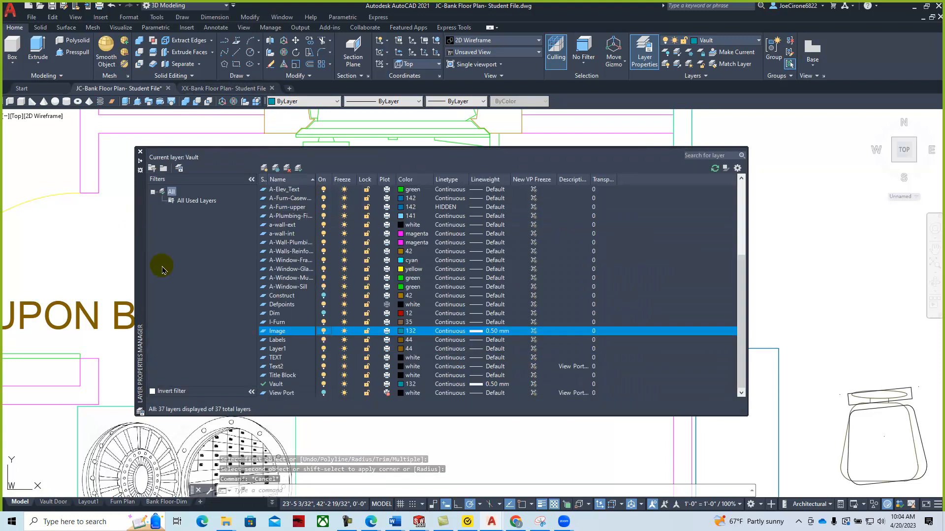
{"action": "left_click", "coordinate": [323, 331]}
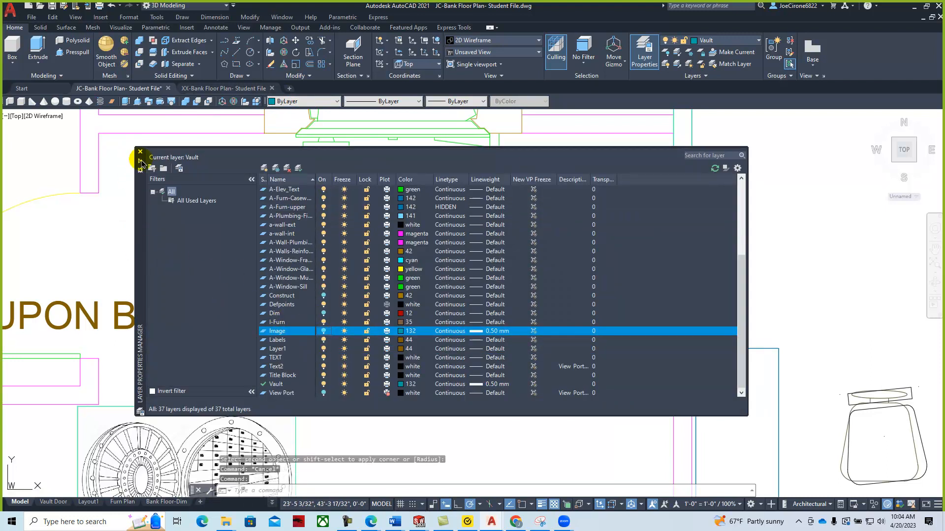
{"action": "left_click", "coordinate": [140, 162]}
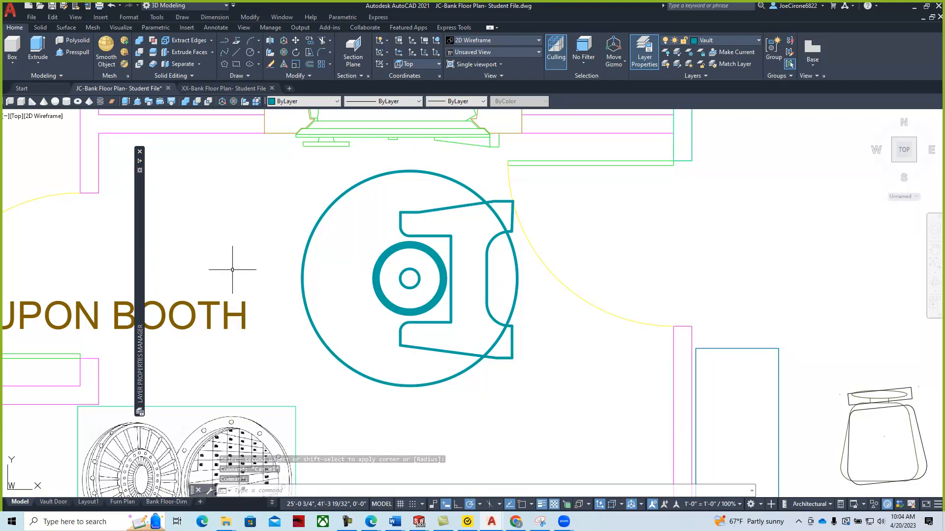
Switch the model to the SE Isometric view, framing the vault door and bracket outline.
{"action": "left_click", "coordinate": [419, 212]}
{"action": "key", "text": "Escape"}
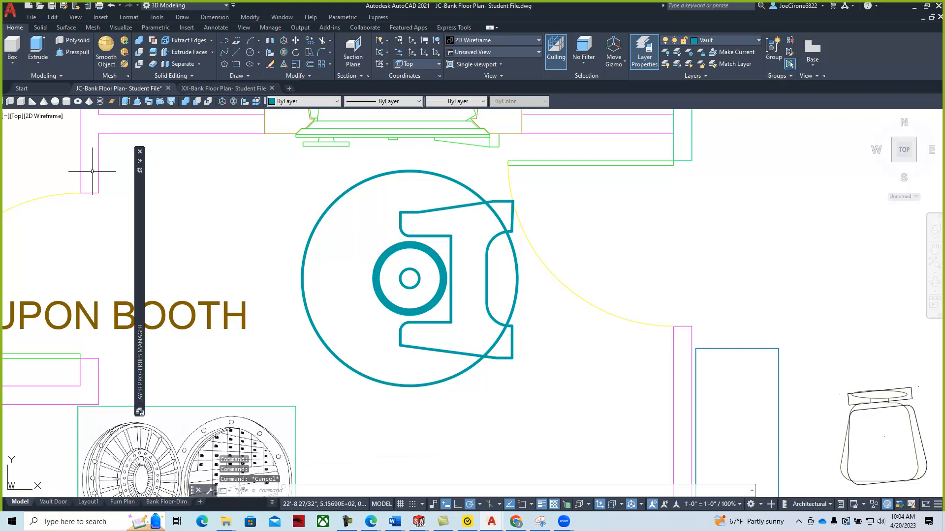
{"action": "left_click", "coordinate": [15, 117]}
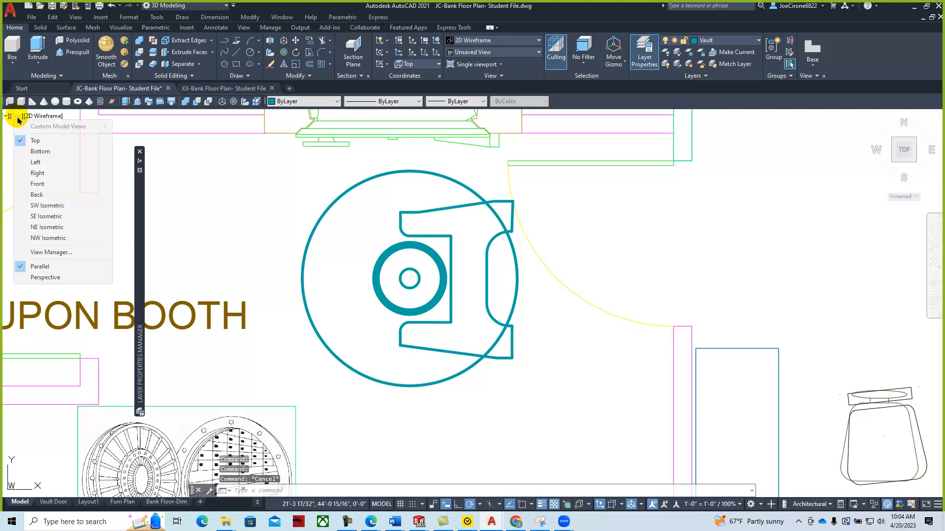
{"action": "left_click", "coordinate": [37, 215]}
{"action": "scroll", "coordinate": [404, 331], "scroll_direction": "up", "scroll_amount": 6}
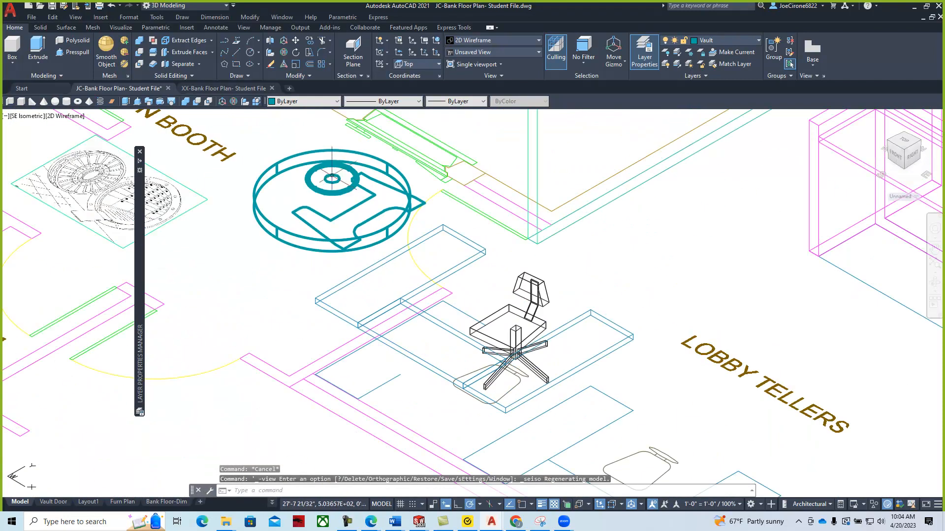
{"action": "scroll", "coordinate": [320, 201], "scroll_direction": "up", "scroll_amount": 4}
{"action": "middle_click_drag", "start_coordinate": [319, 201], "coordinate": [386, 242]}
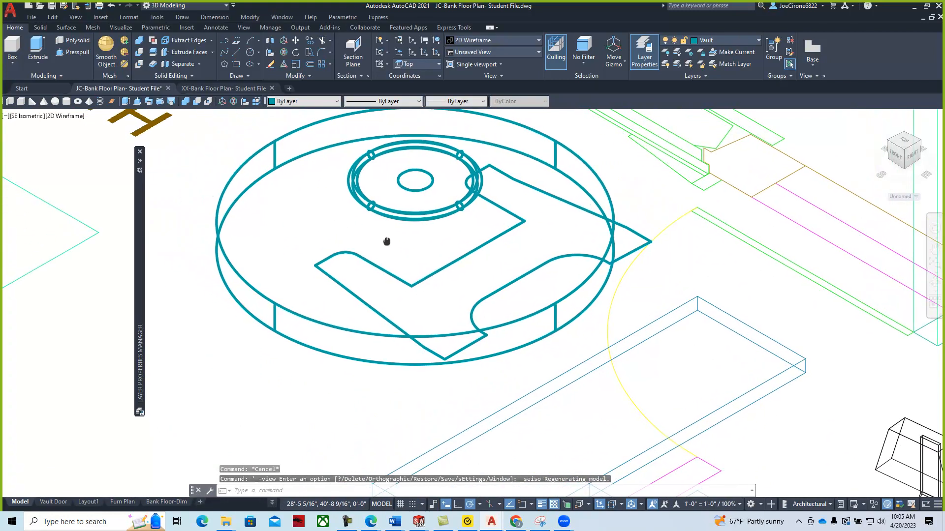
Extrude the closed bracket outline upward 4 inches as a solid.
{"action": "left_click", "coordinate": [305, 315]}
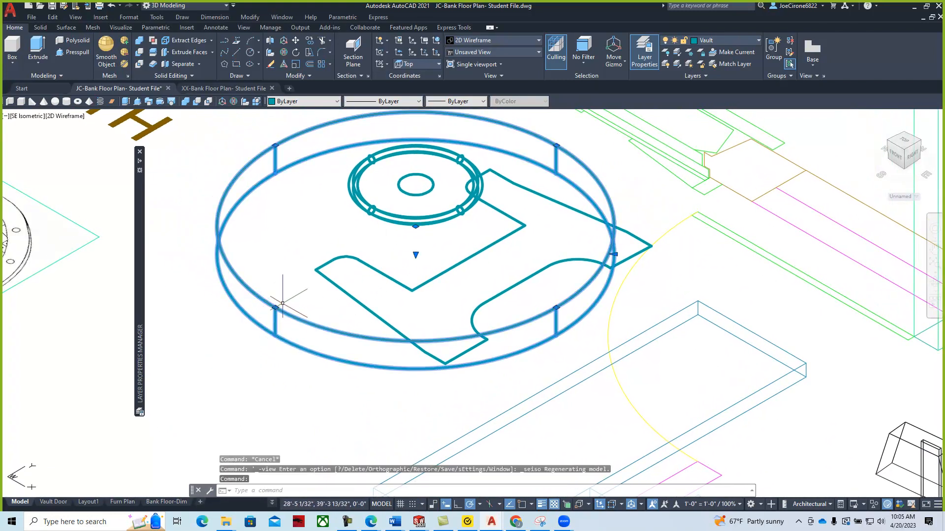
{"action": "key", "text": "Escape"}
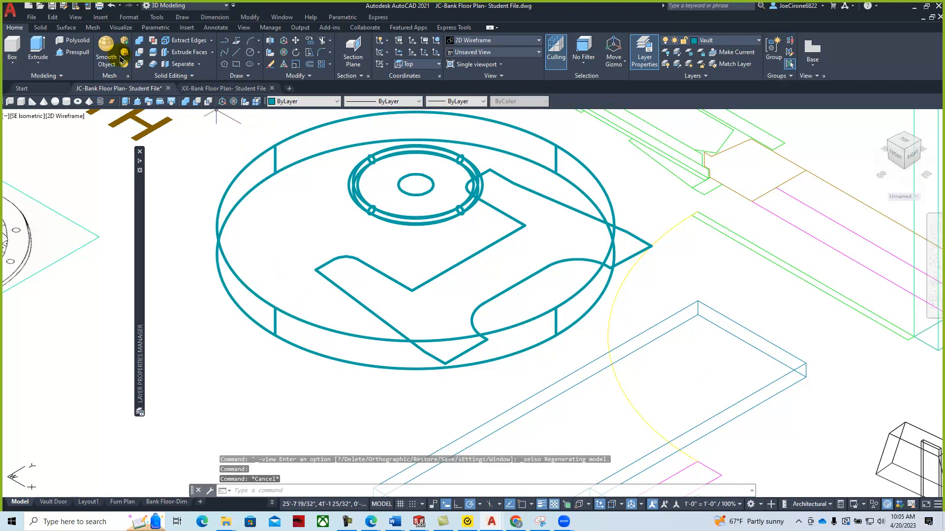
{"action": "left_click", "coordinate": [129, 105]}
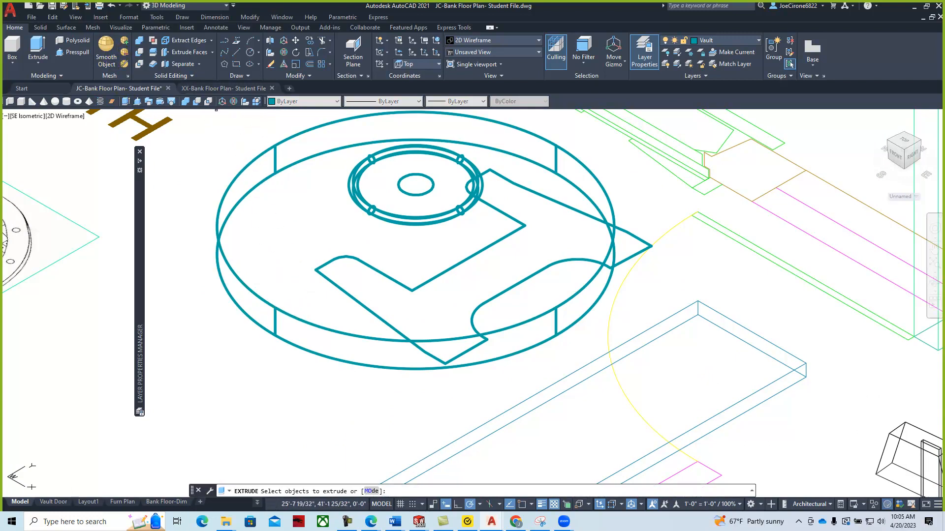
{"action": "left_click", "coordinate": [333, 261]}
{"action": "key", "text": "Return"}
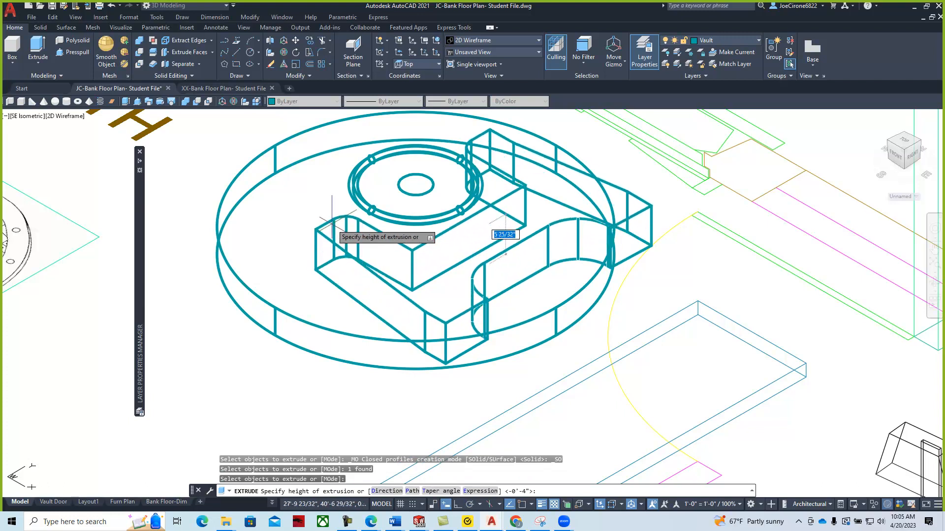
{"action": "type", "text": "4"}
{"action": "key", "text": "Return"}
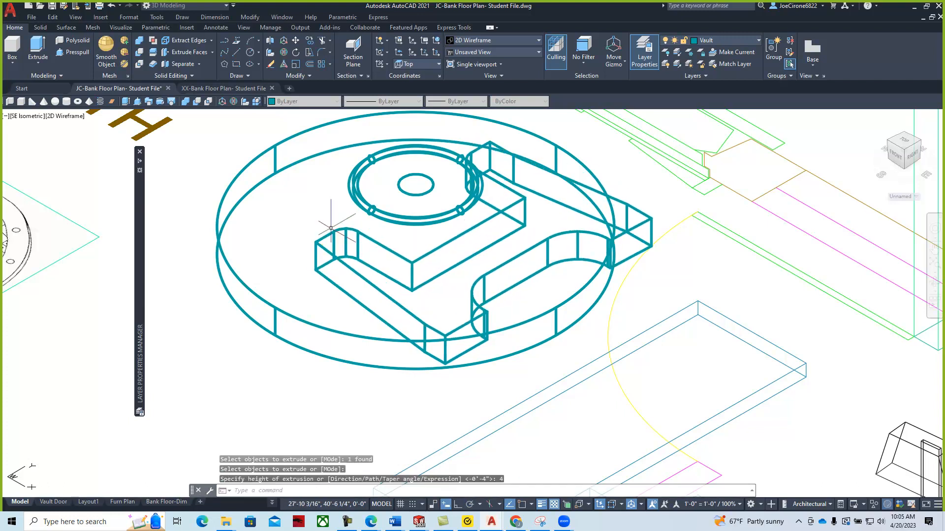
Restore the SE Isometric view of the vault door and shade the model with the Conceptual visual style.
{"action": "middle_click_drag", "start_coordinate": [297, 293], "coordinate": [355, 333], "text": "shift"}
{"action": "middle_click_drag", "start_coordinate": [405, 305], "coordinate": [487, 213]}
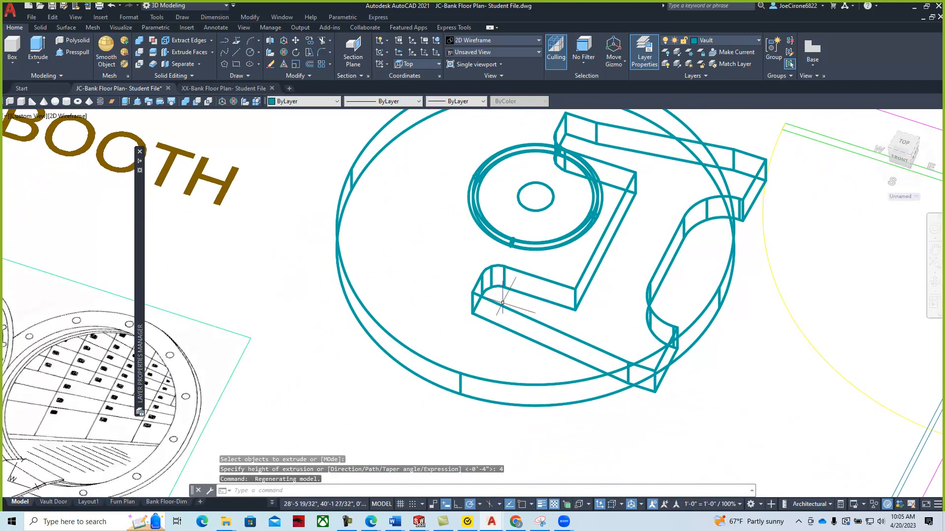
{"action": "middle_click_drag", "start_coordinate": [484, 289], "coordinate": [500, 316]}
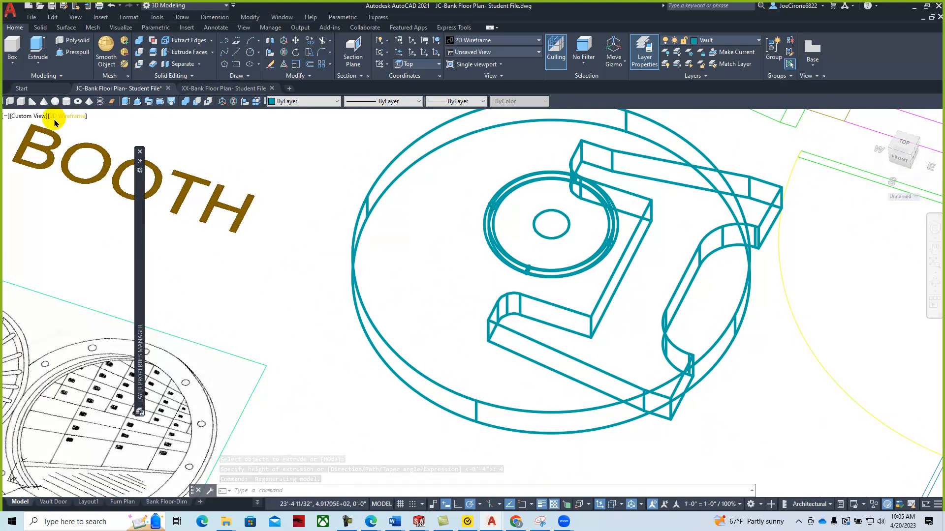
{"action": "left_click", "coordinate": [28, 117]}
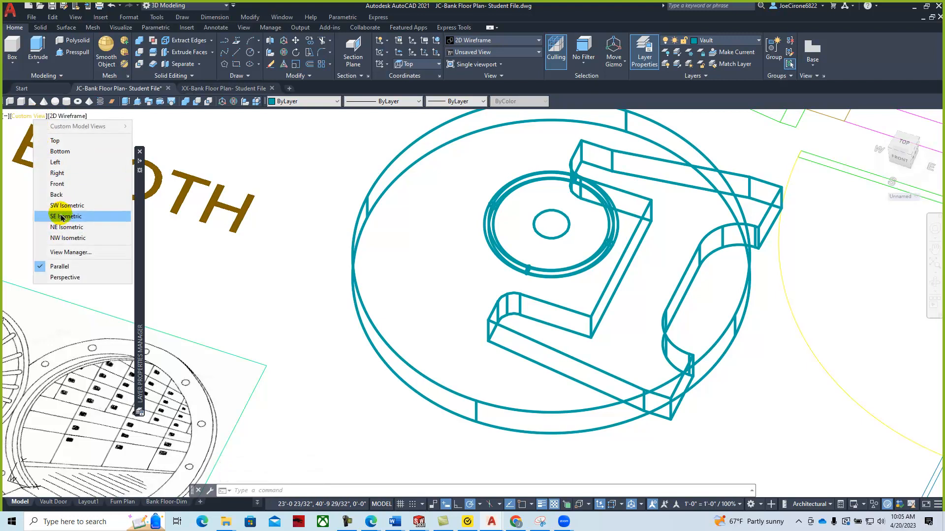
{"action": "left_click", "coordinate": [55, 217]}
{"action": "scroll", "coordinate": [389, 313], "scroll_direction": "up", "scroll_amount": 10}
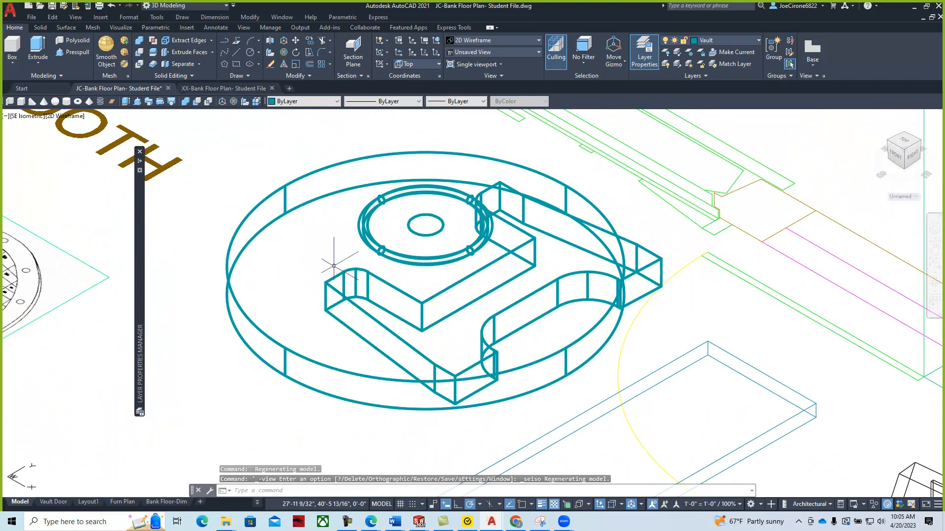
{"action": "left_click", "coordinate": [70, 120]}
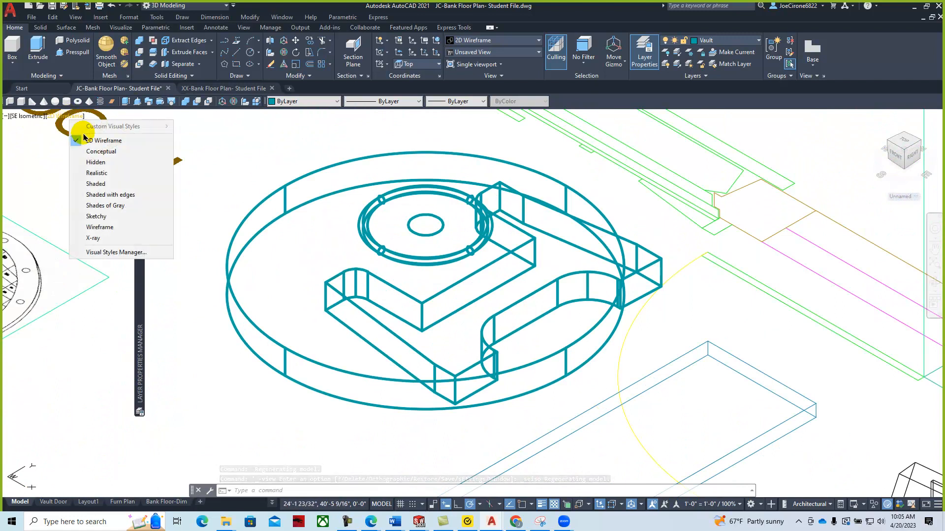
{"action": "left_click", "coordinate": [95, 150]}
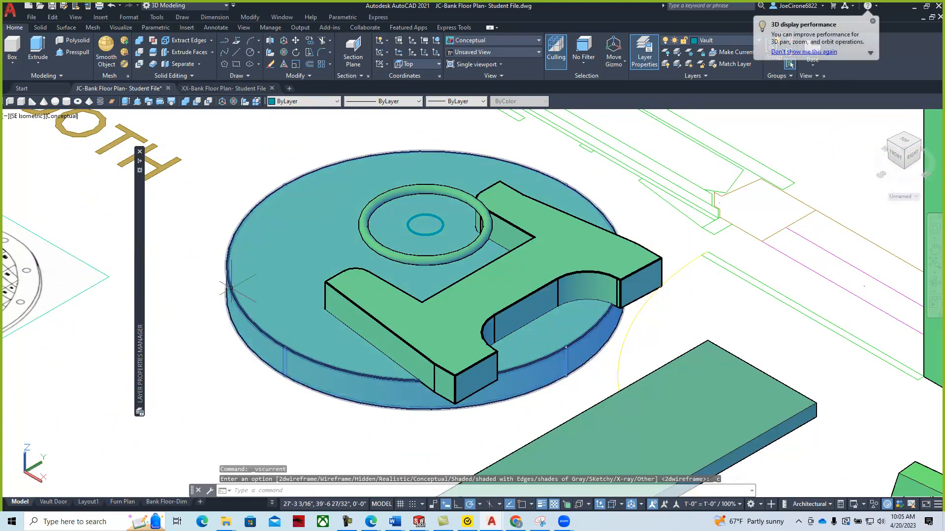
{"action": "middle_click_drag", "start_coordinate": [208, 325], "coordinate": [239, 313], "text": "shift"}
{"action": "left_click", "coordinate": [641, 275]}
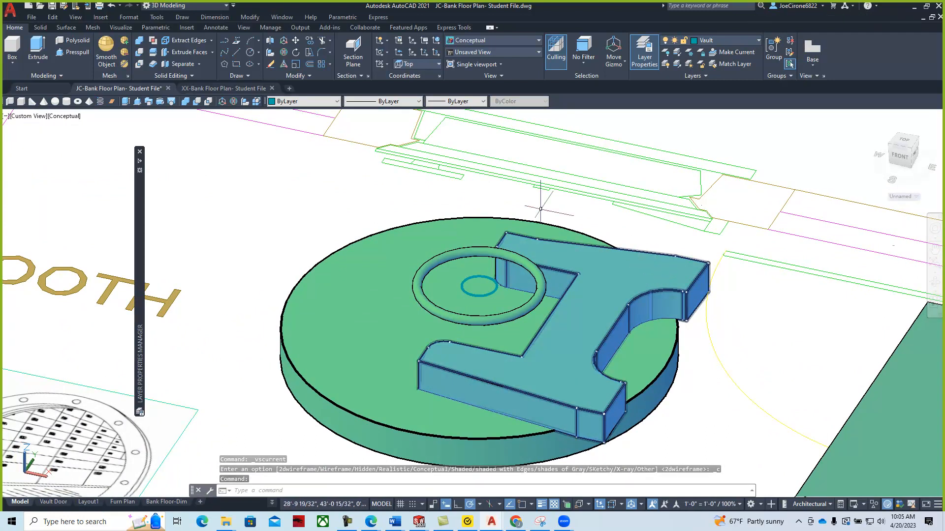
{"action": "key", "text": "Escape"}
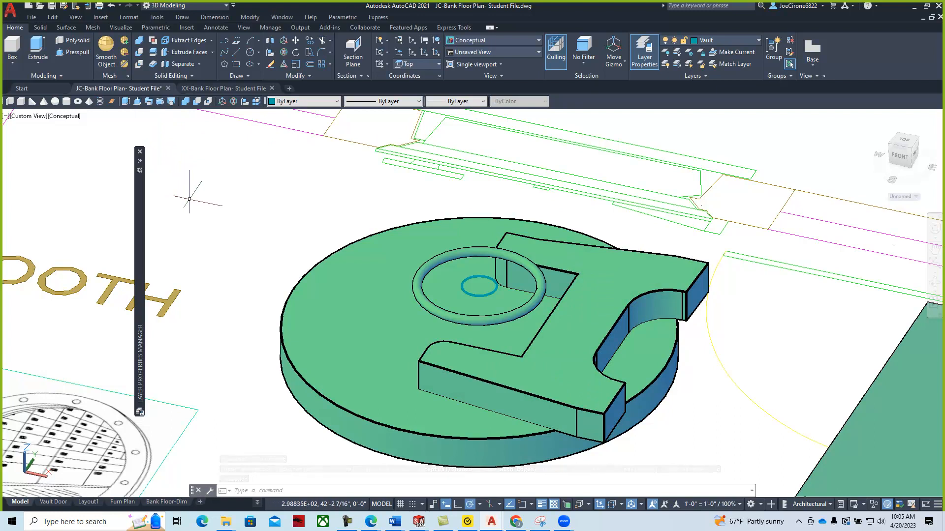
{"action": "left_click", "coordinate": [613, 290]}
{"action": "key", "text": "Escape"}
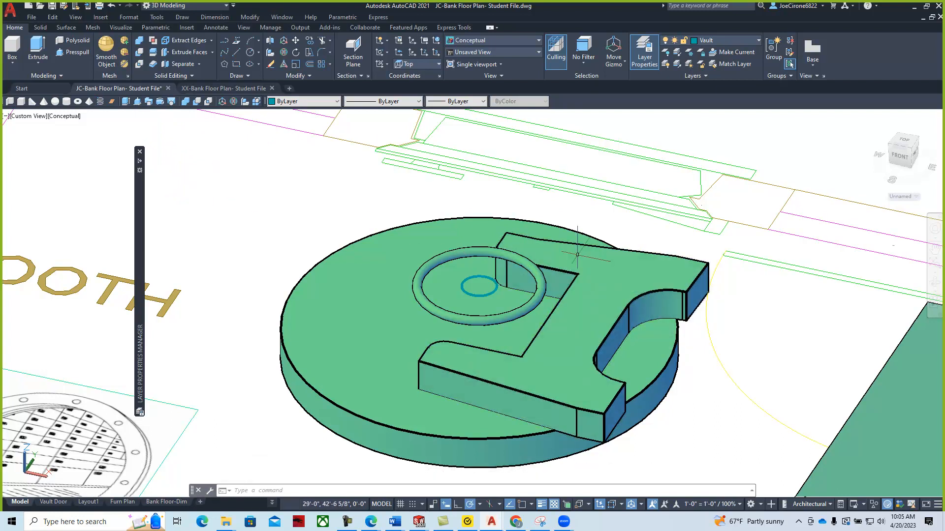
Display the AutoCAD Solid Editing toolbar in the drawing window.
{"action": "left_click", "coordinate": [159, 19]}
{"action": "mouse_move", "coordinate": [166, 52]}
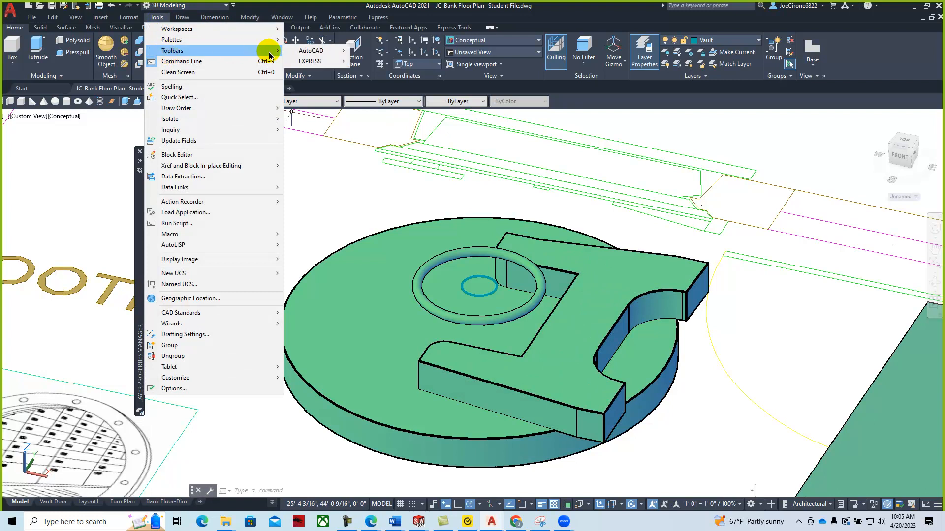
{"action": "mouse_move", "coordinate": [317, 54]}
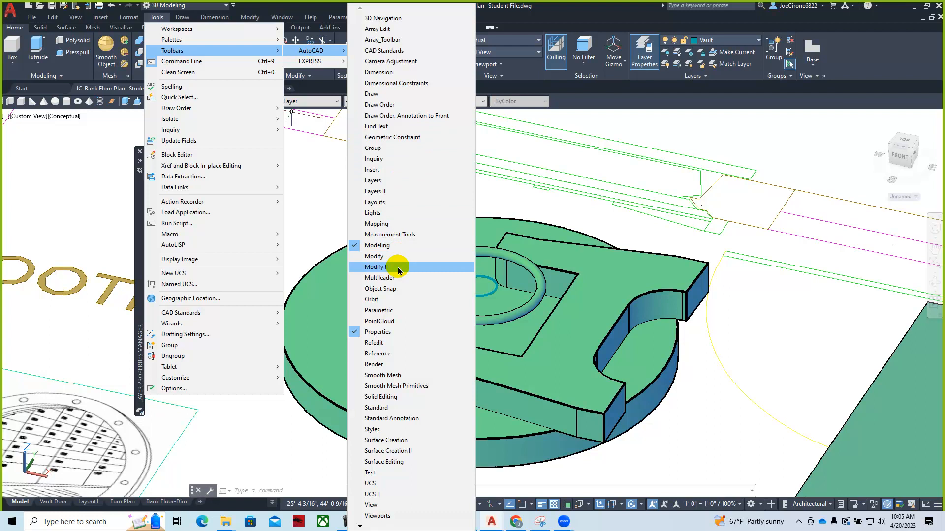
{"action": "left_click", "coordinate": [389, 397]}
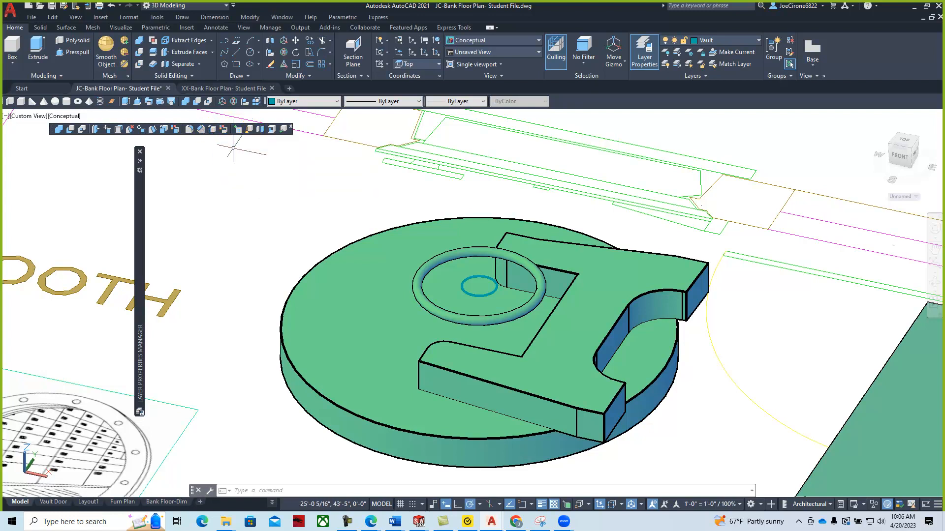
{"action": "key", "text": "Escape"}
Change the color of the extruded hinge bracket to Yellow.
{"action": "left_click", "coordinate": [556, 270]}
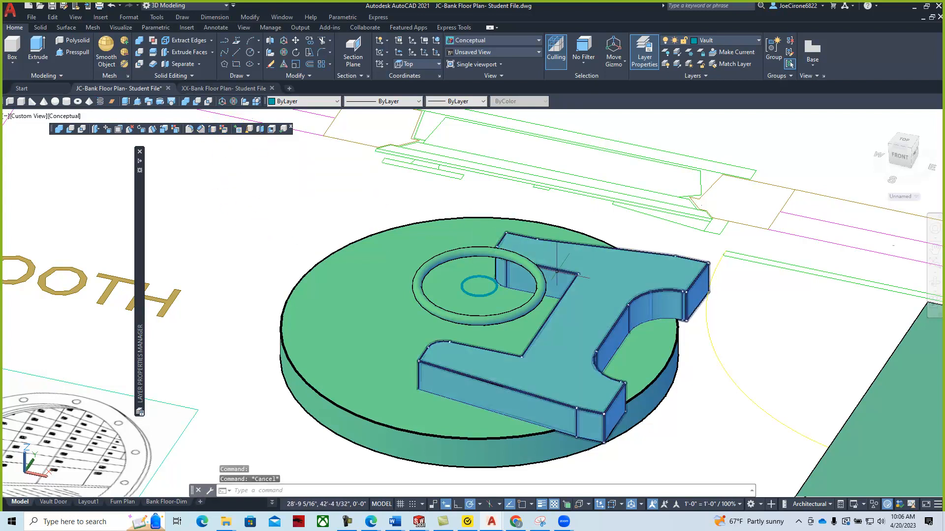
{"action": "left_click", "coordinate": [607, 279]}
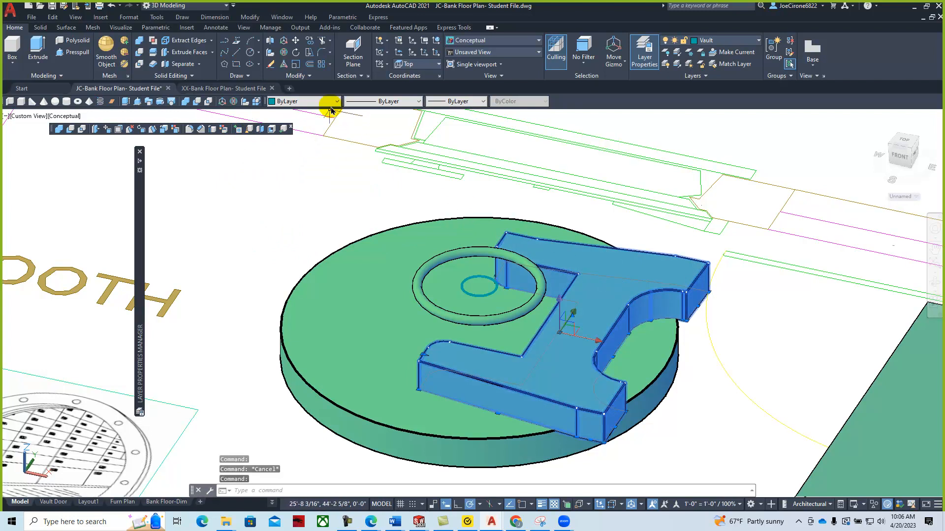
{"action": "left_click", "coordinate": [335, 102]}
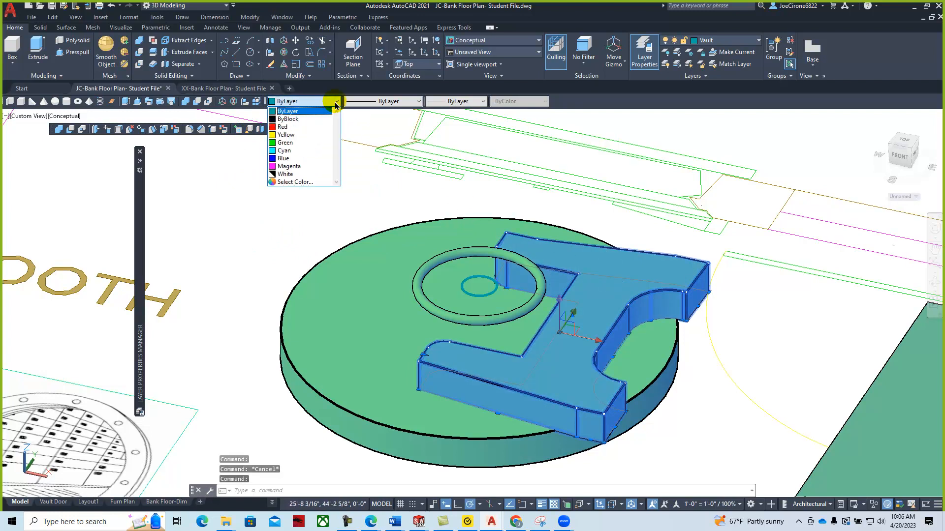
{"action": "left_click", "coordinate": [296, 134]}
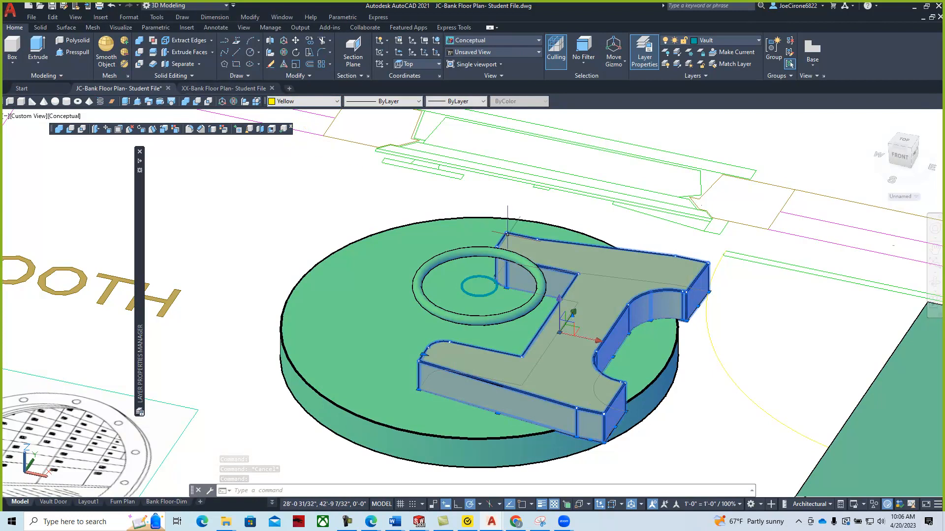
{"action": "key", "text": "Escape"}
Change the color of the handwheel ring on the vault door to Yellow.
{"action": "left_click", "coordinate": [527, 264]}
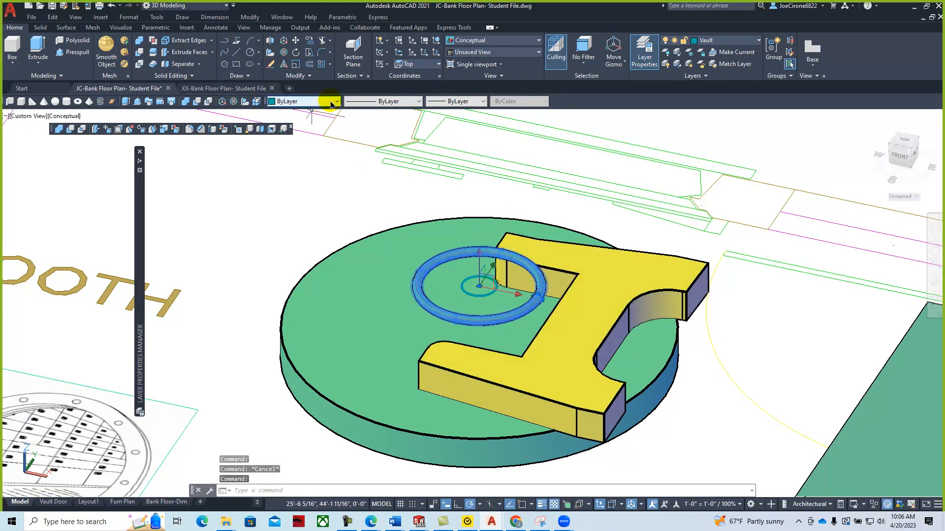
{"action": "left_click", "coordinate": [331, 105]}
{"action": "left_click", "coordinate": [295, 133]}
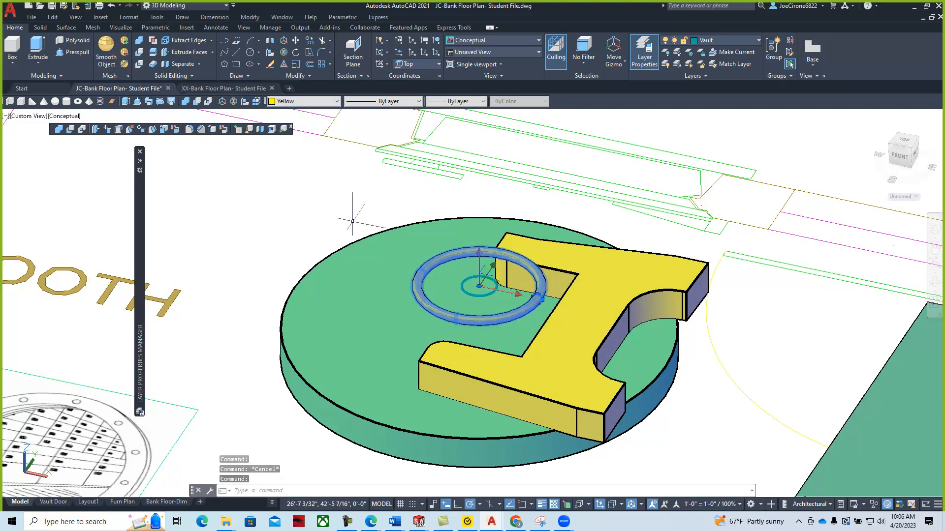
{"action": "key", "text": "Escape"}
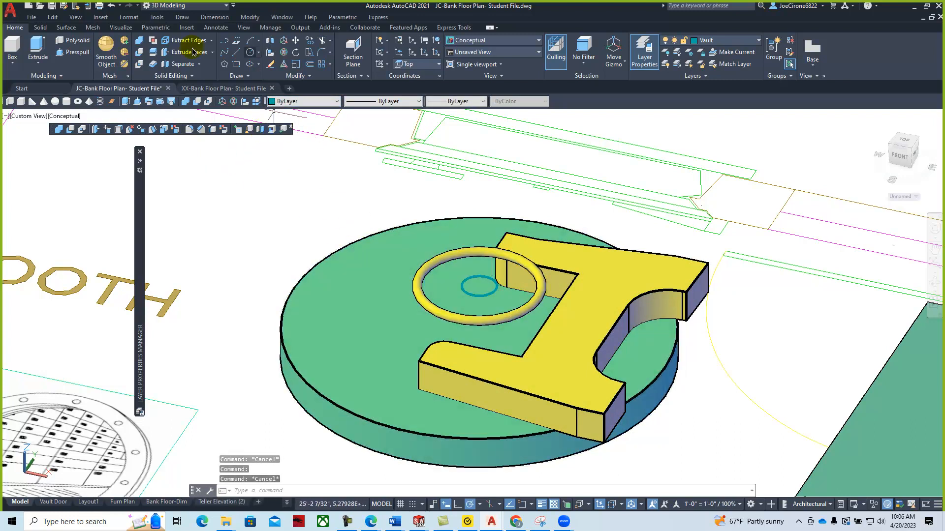
Chamfer the upper circular edge of the vault door disc with both distances set to 2 inches.
{"action": "left_click", "coordinate": [40, 27]}
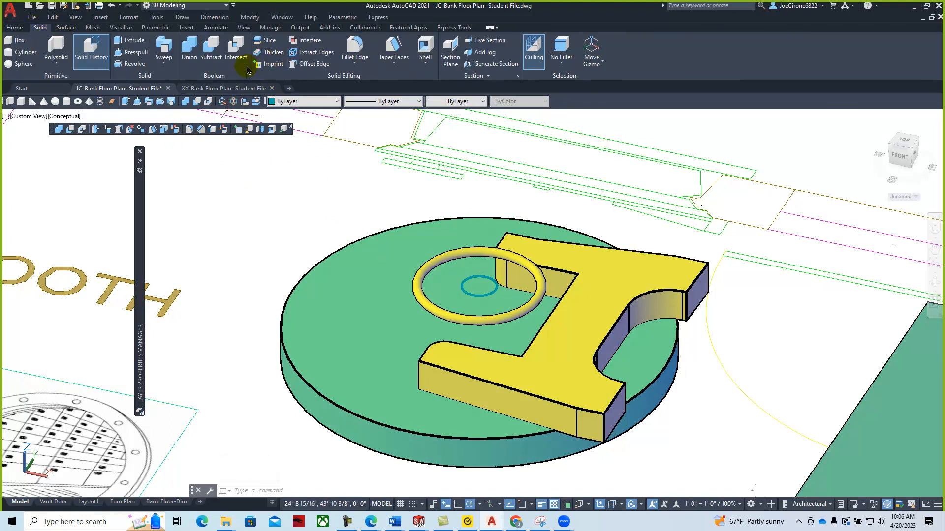
{"action": "left_click", "coordinate": [356, 66]}
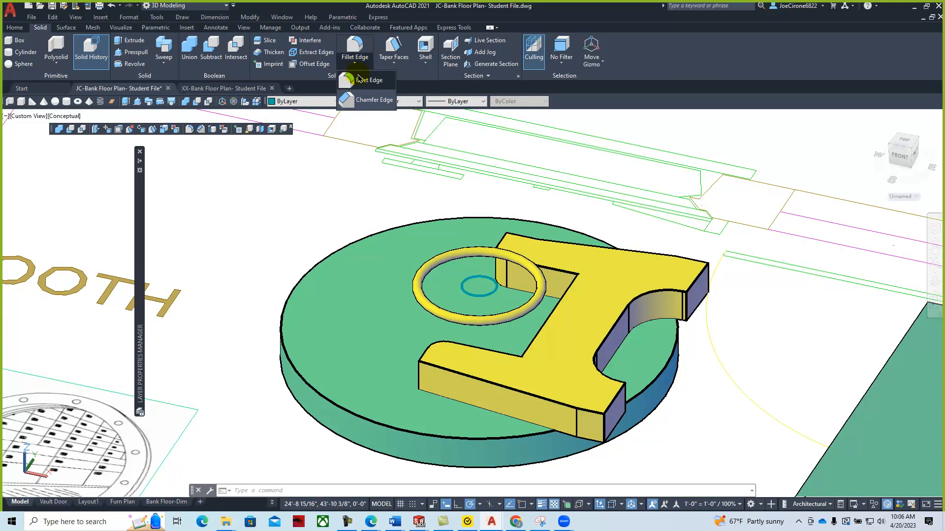
{"action": "left_click", "coordinate": [365, 101]}
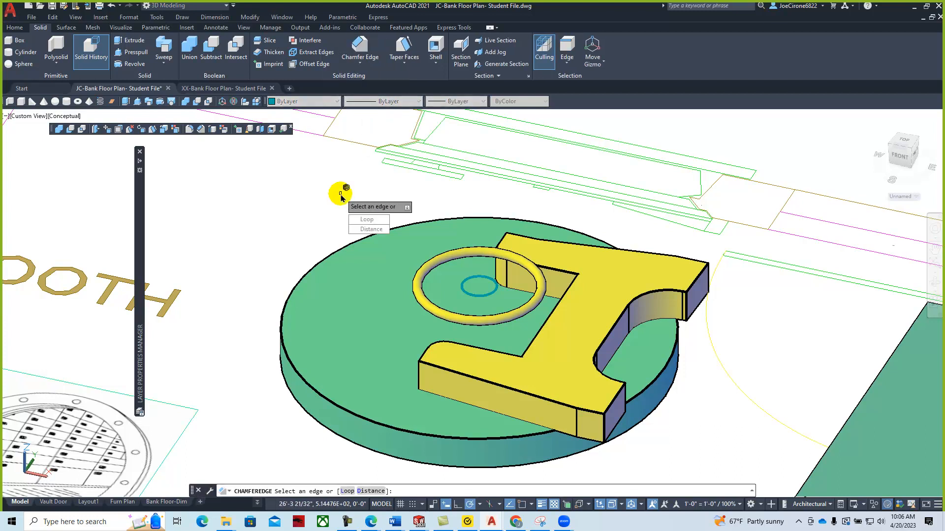
{"action": "type", "text": "D"}
{"action": "key", "text": "Return"}
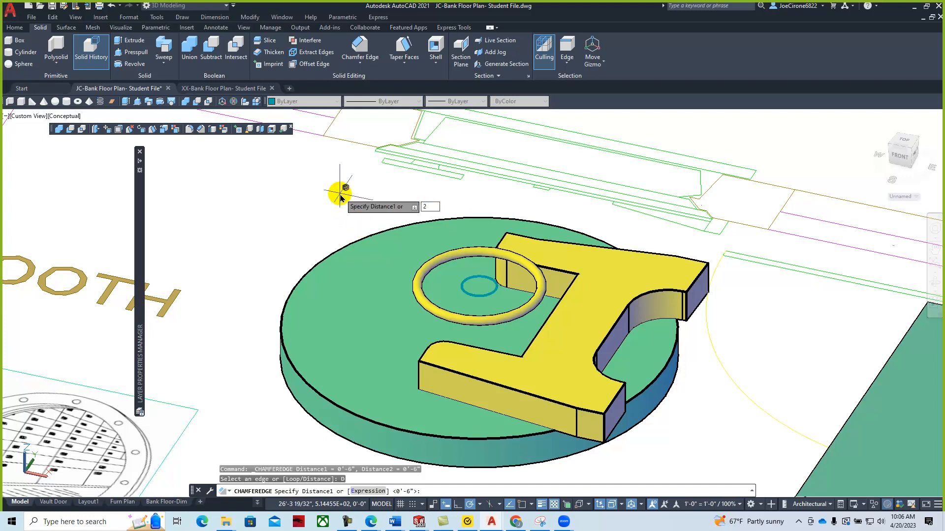
{"action": "type", "text": "2"}
{"action": "key", "text": "Return"}
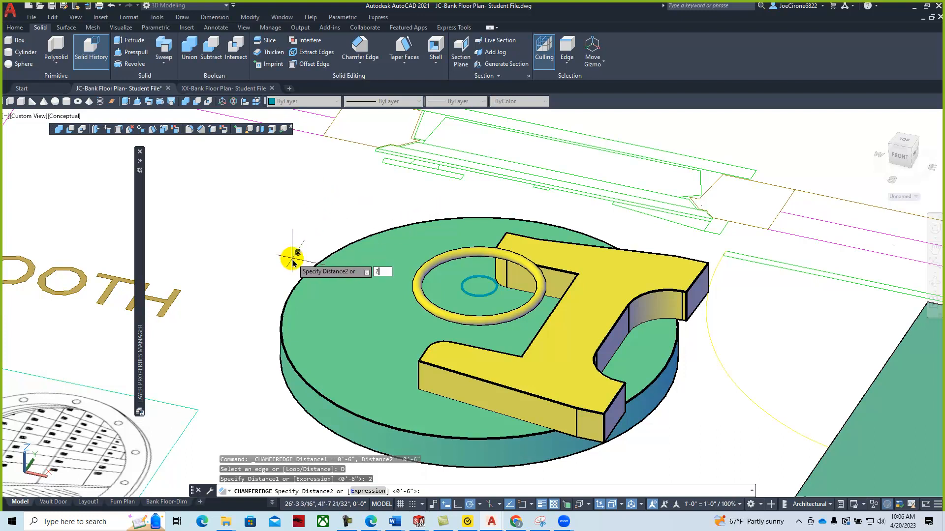
{"action": "key", "text": "Return"}
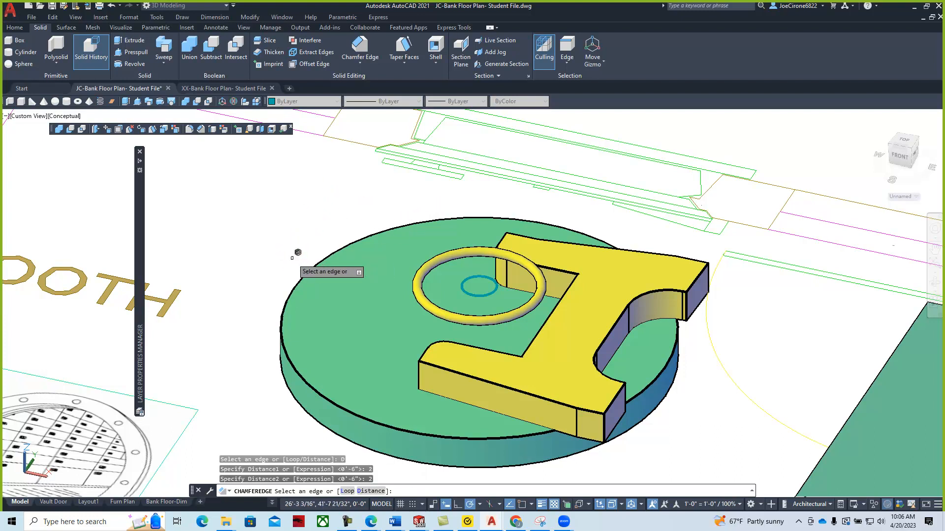
{"action": "left_click", "coordinate": [301, 278]}
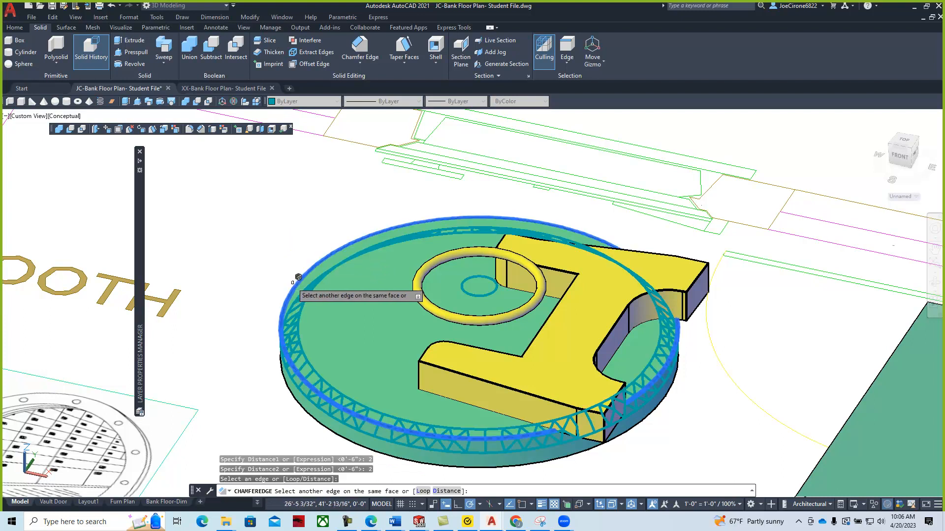
{"action": "key", "text": "Return"}
{"action": "right_click", "coordinate": [265, 275]}
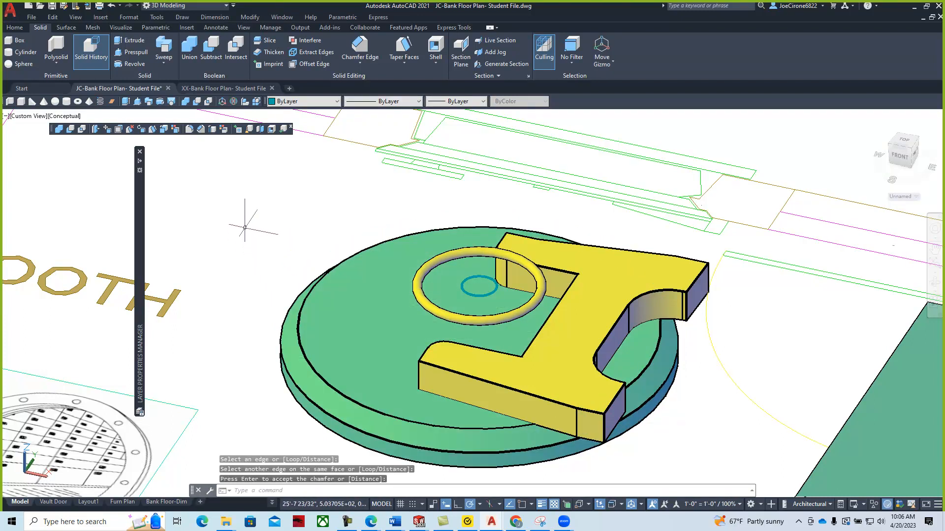
Examine the chamfered vault door from other angles and its location in the surrounding floor plan.
{"action": "middle_click_drag", "start_coordinate": [251, 200], "coordinate": [277, 217], "text": "shift"}
{"action": "scroll", "coordinate": [416, 306], "scroll_direction": "up", "scroll_amount": 2}
{"action": "scroll", "coordinate": [460, 280], "scroll_direction": "down", "scroll_amount": 4}
{"action": "mouse_move", "coordinate": [433, 300]}
{"action": "middle_mouse_down"}
{"action": "mouse_move", "coordinate": [391, 249]}
{"action": "mouse_move", "coordinate": [340, 213]}
{"action": "mouse_move", "coordinate": [294, 238]}
{"action": "mouse_move", "coordinate": [294, 265]}
{"action": "middle_mouse_up"}
{"action": "scroll", "coordinate": [294, 213], "scroll_direction": "down", "scroll_amount": 5}
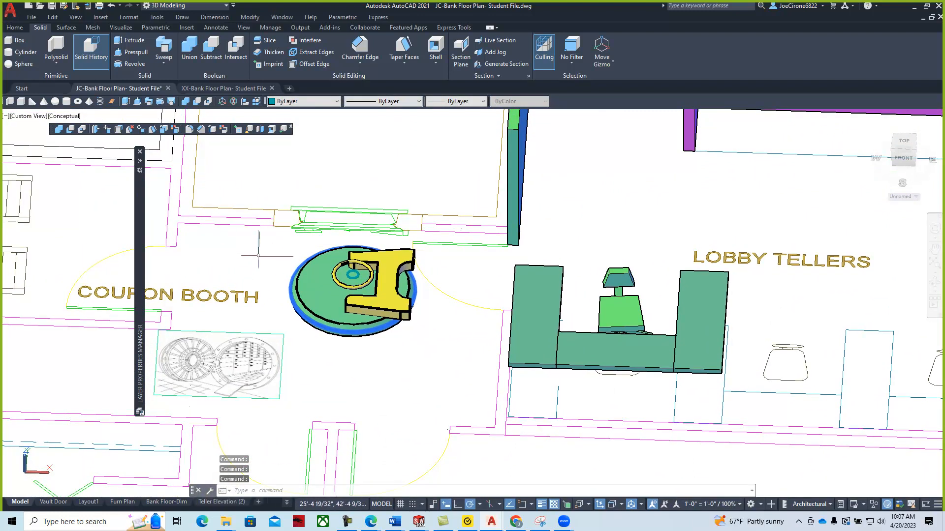
{"action": "key", "text": "Escape"}
{"action": "key", "text": "Escape"}
{"action": "scroll", "coordinate": [353, 274], "scroll_direction": "up", "scroll_amount": 3}
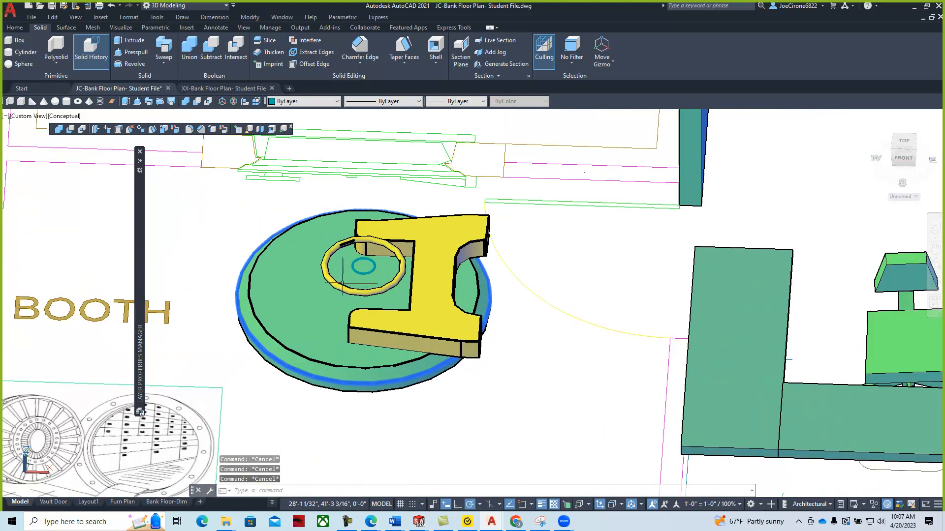
{"action": "scroll", "coordinate": [355, 274], "scroll_direction": "down", "scroll_amount": 2}
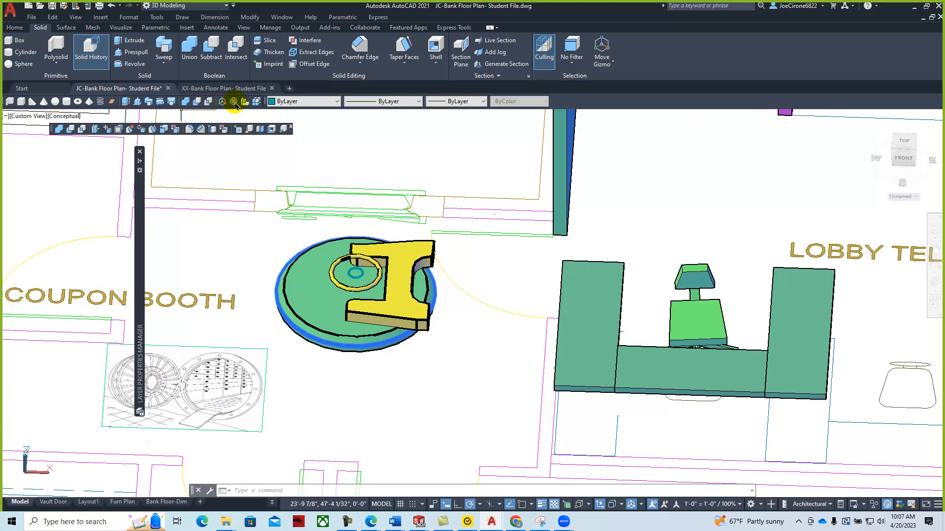
Rotate the vault door disc, handwheel and hinge bracket together 90 degrees about the X axis so the assembly stands upright.
{"action": "left_click", "coordinate": [391, 254]}
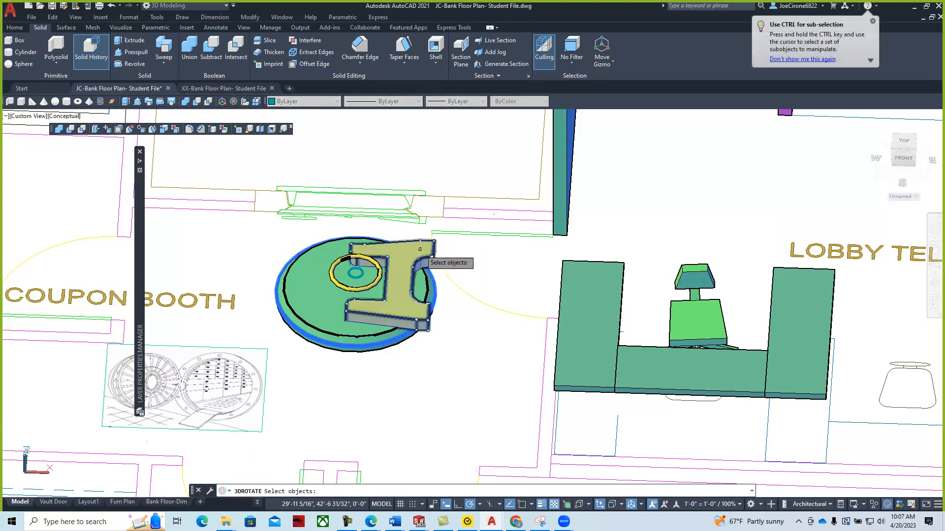
{"action": "left_click", "coordinate": [430, 228]}
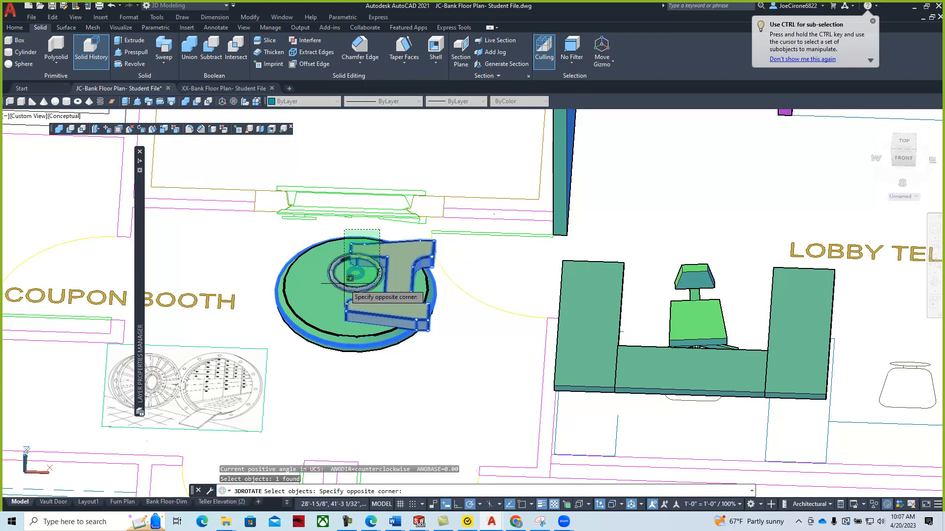
{"action": "left_click", "coordinate": [338, 289]}
{"action": "key", "text": "Return"}
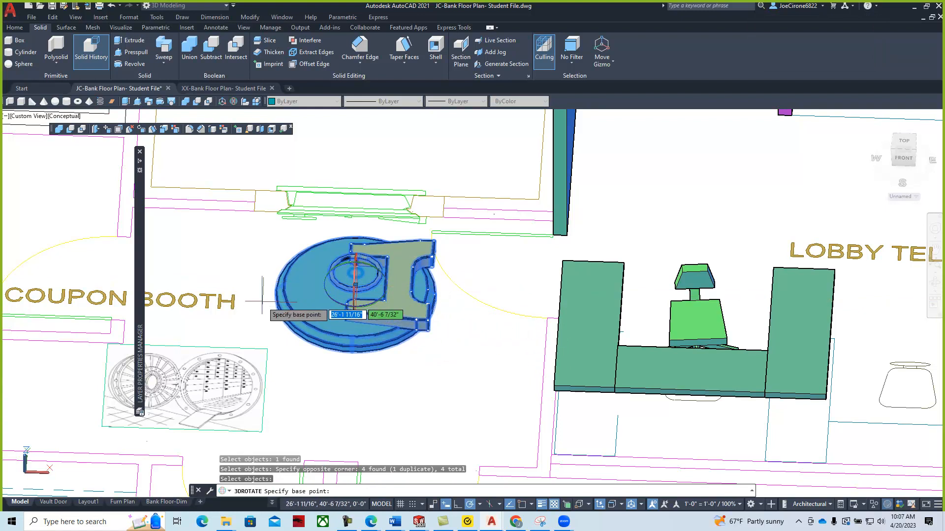
{"action": "middle_click_drag", "start_coordinate": [253, 296], "coordinate": [312, 285], "text": "shift"}
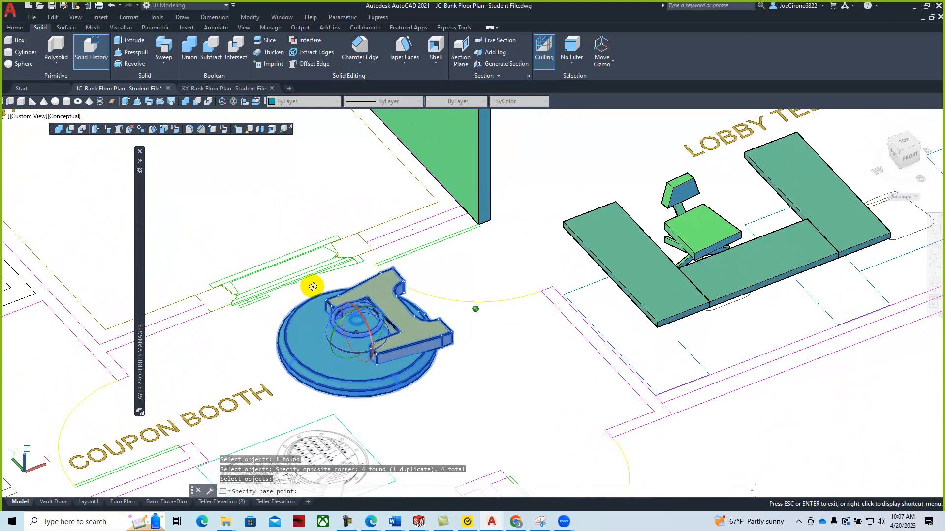
{"action": "left_click", "coordinate": [362, 315]}
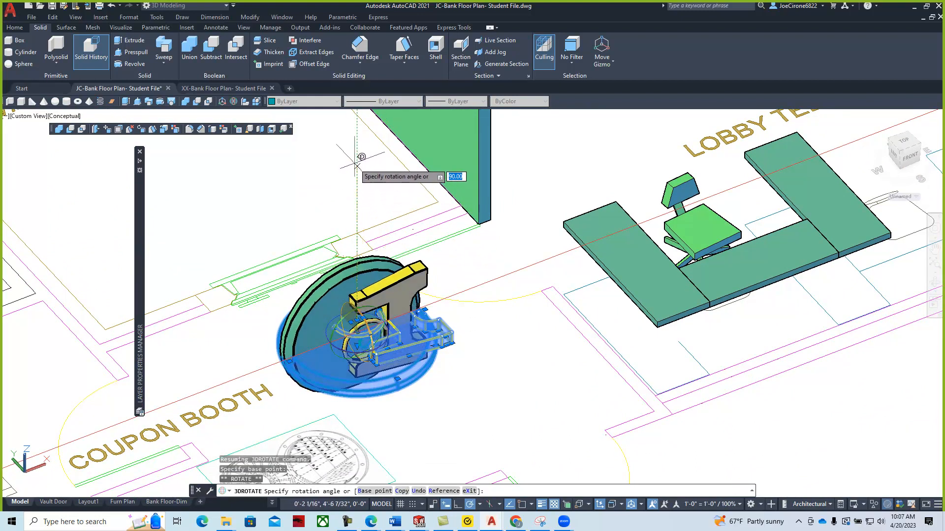
{"action": "left_click", "coordinate": [354, 165]}
Examine the upright vault door from several angles against the vault opening and surrounding rooms, ending with nothing selected.
{"action": "middle_click_drag", "start_coordinate": [358, 323], "coordinate": [348, 267]}
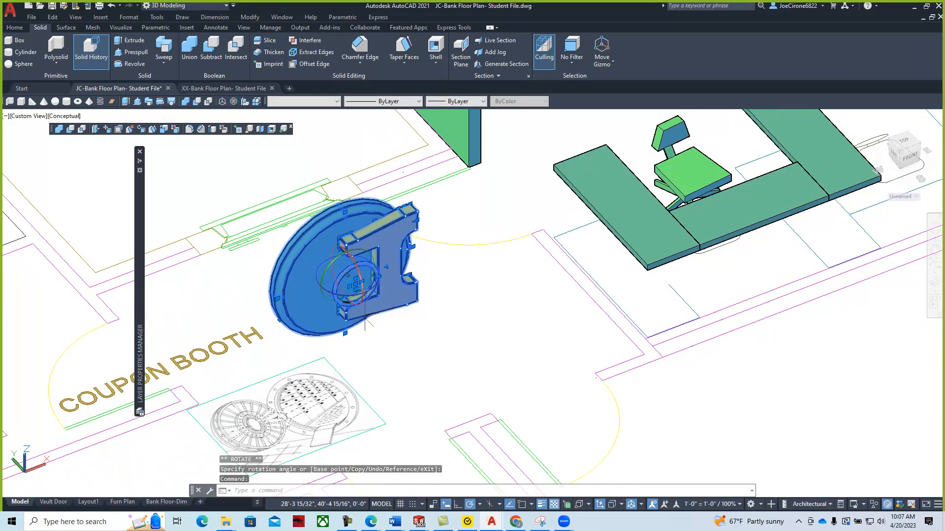
{"action": "middle_click_drag", "start_coordinate": [396, 364], "coordinate": [347, 340], "text": "shift"}
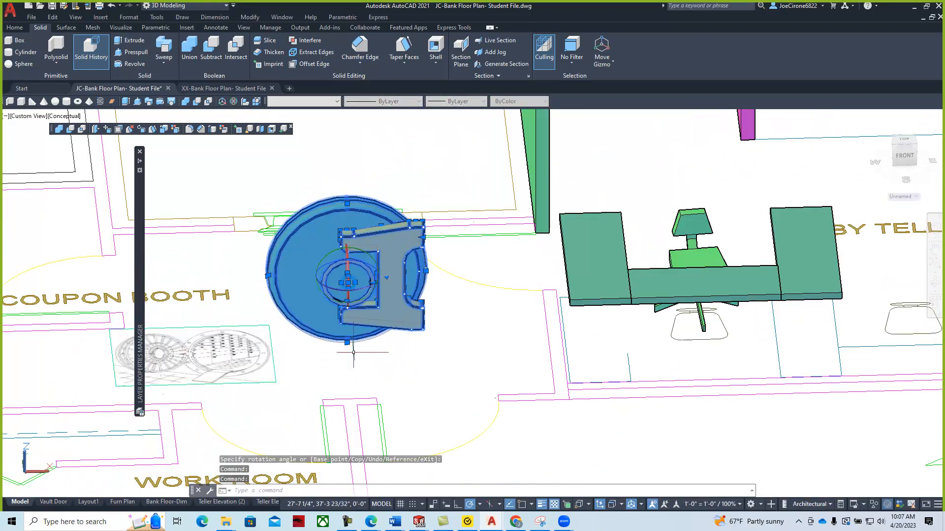
{"action": "scroll", "coordinate": [353, 304], "scroll_direction": "up", "scroll_amount": 2}
{"action": "middle_click_drag", "start_coordinate": [206, 258], "coordinate": [309, 322]}
{"action": "scroll", "coordinate": [297, 301], "scroll_direction": "down", "scroll_amount": 2}
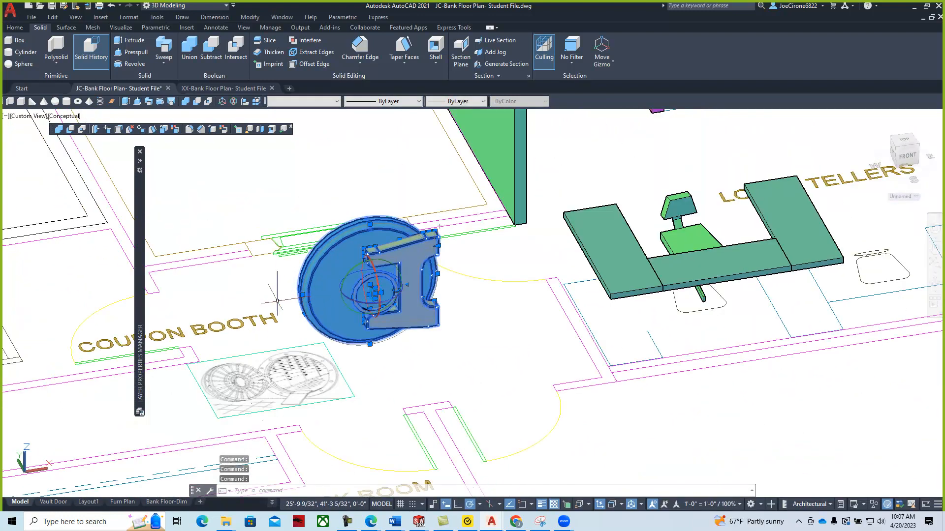
{"action": "middle_click_drag", "start_coordinate": [289, 303], "coordinate": [472, 334]}
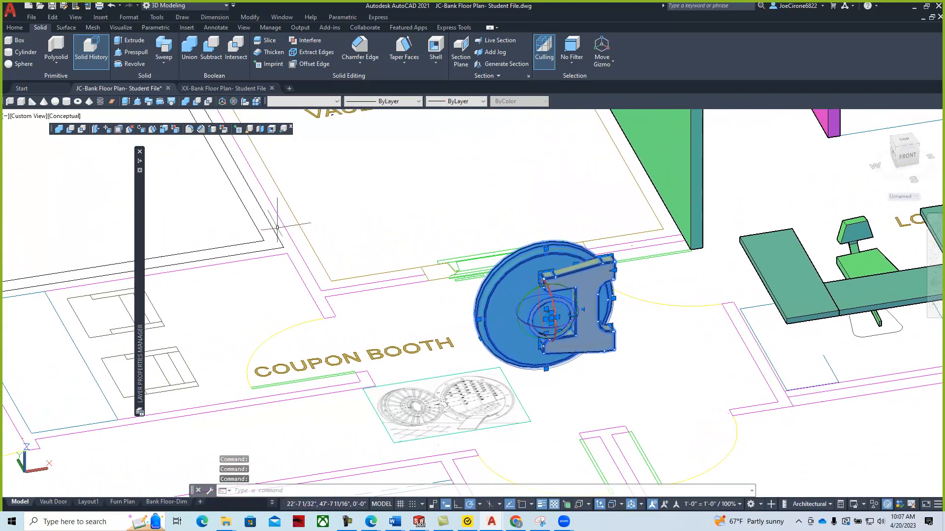
{"action": "key", "text": "Escape"}
{"action": "key", "text": "Escape"}
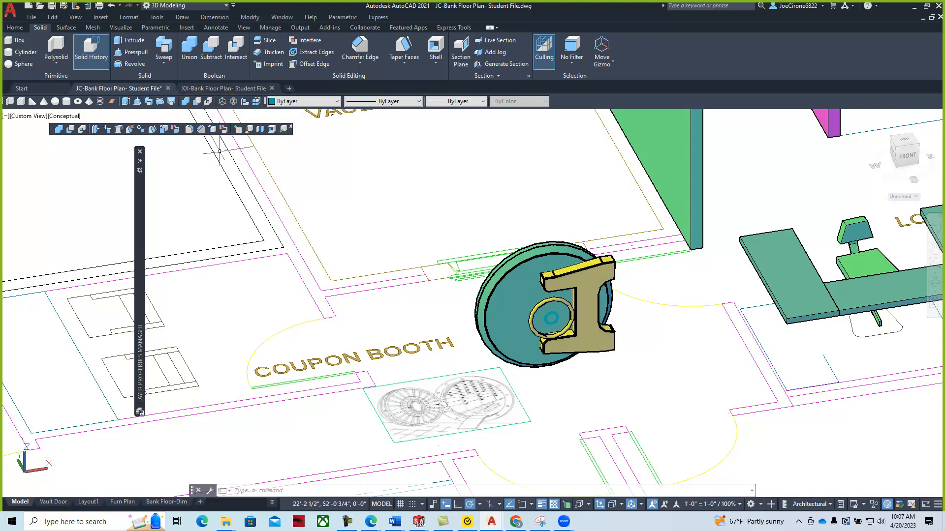
In the Top view, move the whole vault door assembly about 2'-9 1/2" at 90 degrees into the vault's wall opening.
{"action": "left_click", "coordinate": [32, 117]}
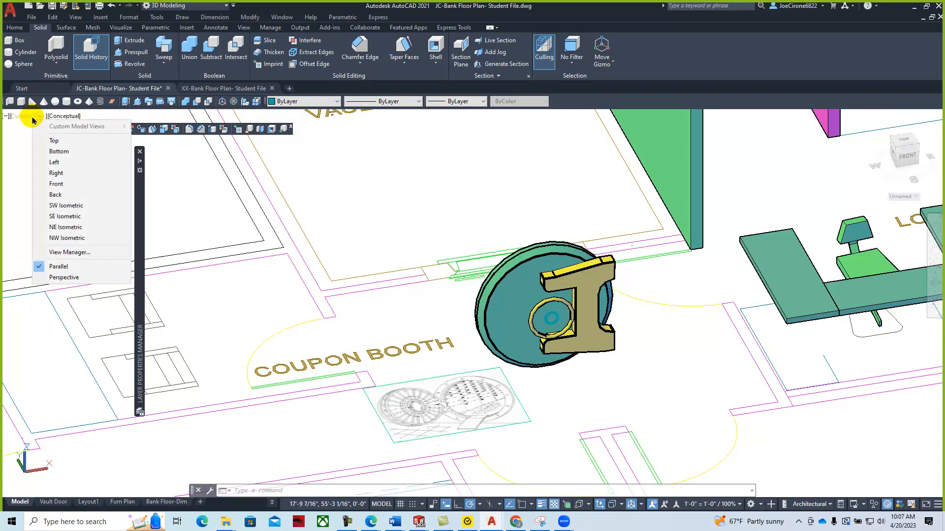
{"action": "left_click", "coordinate": [54, 141]}
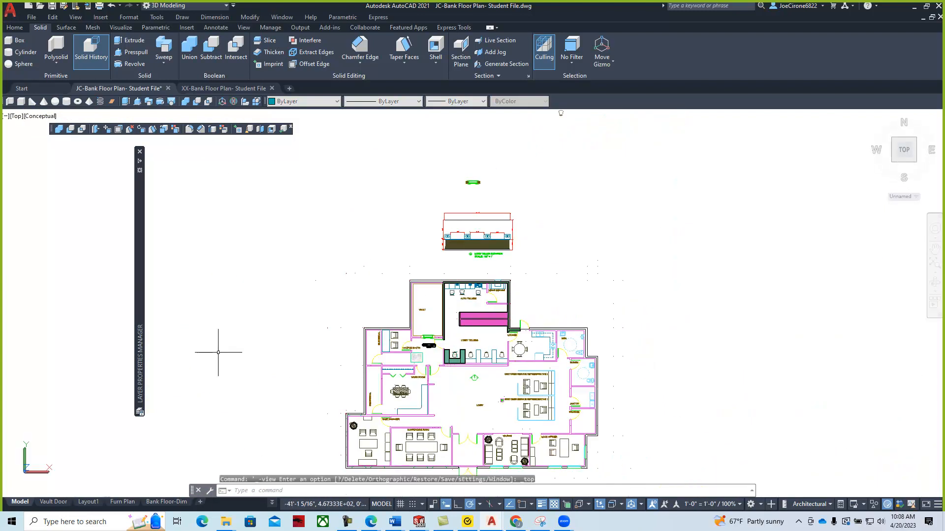
{"action": "scroll", "coordinate": [426, 347], "scroll_direction": "up", "scroll_amount": 8}
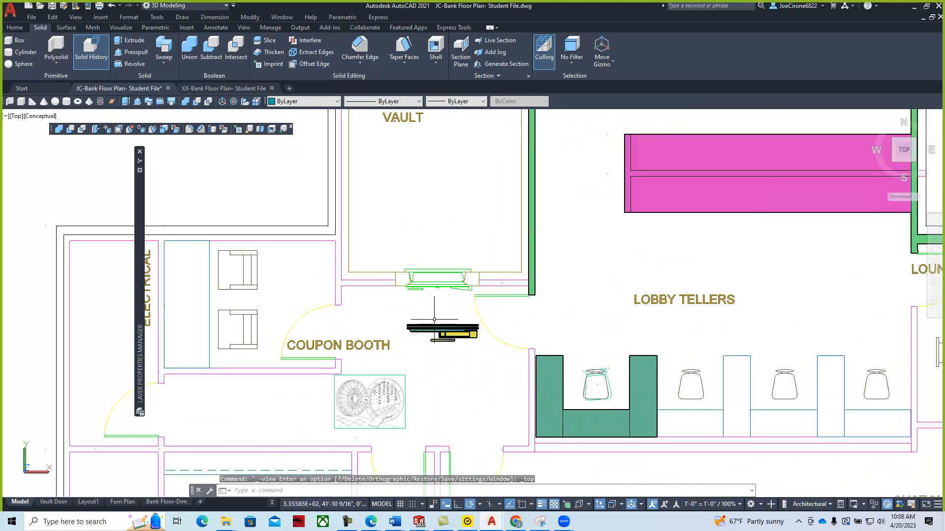
{"action": "scroll", "coordinate": [434, 320], "scroll_direction": "up", "scroll_amount": 5}
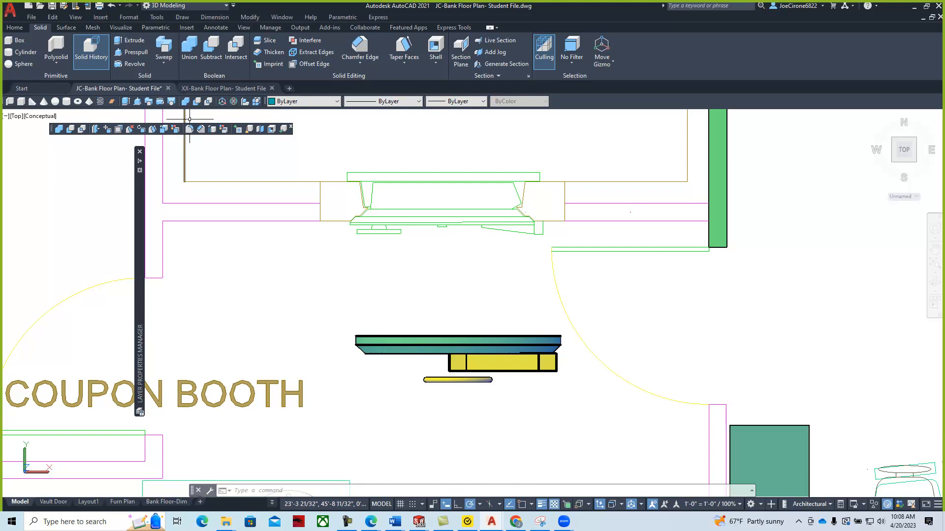
{"action": "left_click", "coordinate": [223, 101]}
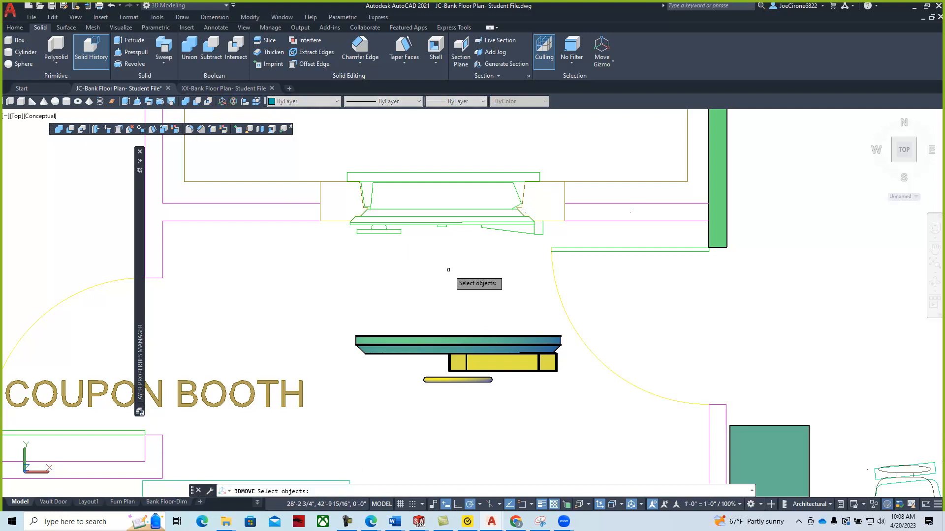
{"action": "left_click", "coordinate": [339, 315]}
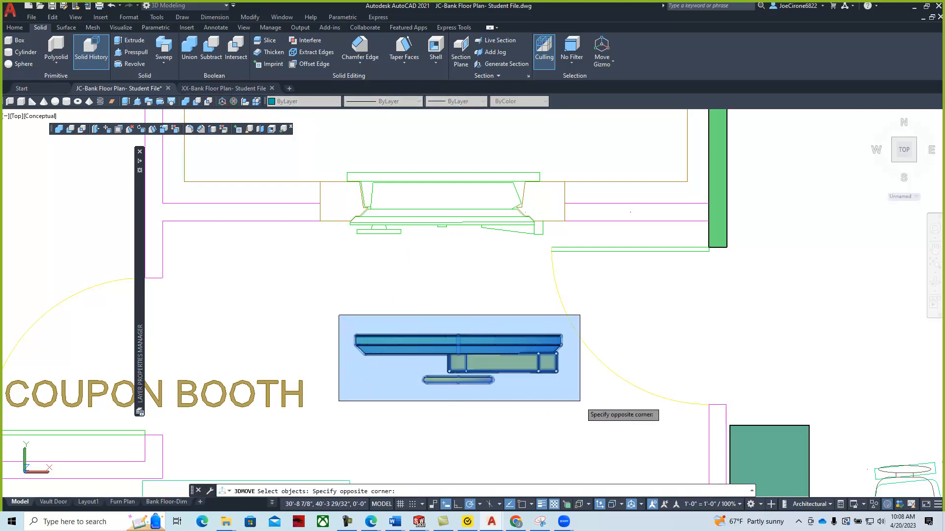
{"action": "left_click", "coordinate": [582, 402]}
{"action": "key", "text": "Return"}
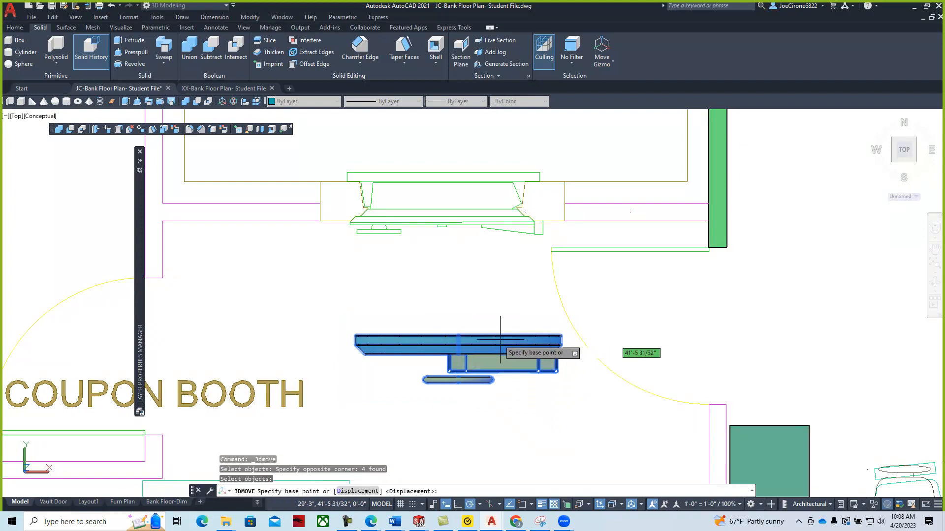
{"action": "left_click", "coordinate": [458, 336]}
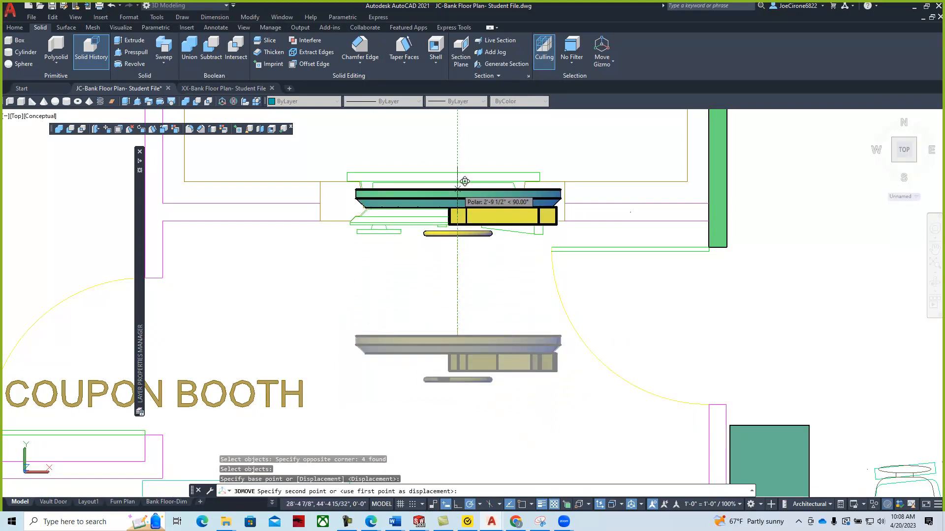
{"action": "left_click", "coordinate": [465, 181]}
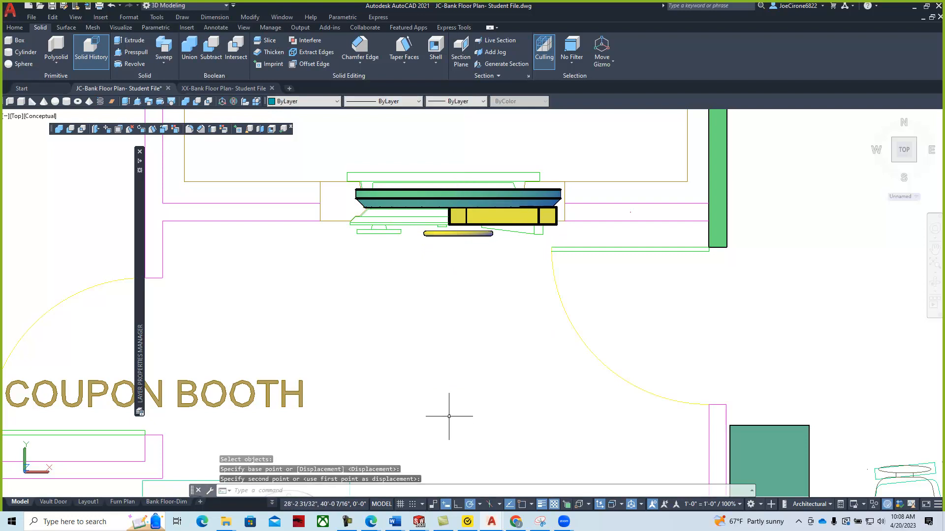
Raise the previously selected vault door assembly straight up along the Z axis with 3D Move so it stands above the floor plan.
{"action": "middle_click_drag", "start_coordinate": [412, 405], "coordinate": [460, 360], "text": "shift"}
{"action": "scroll", "coordinate": [427, 322], "scroll_direction": "down", "scroll_amount": 3}
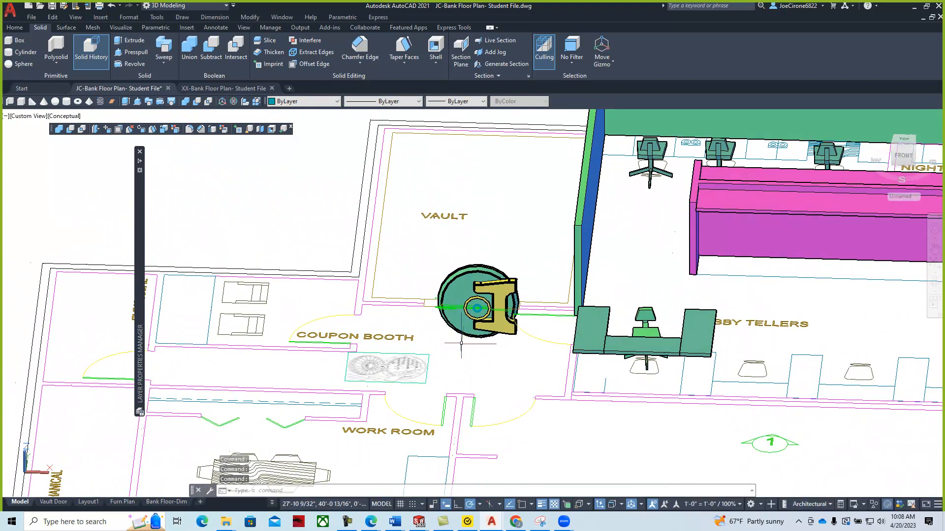
{"action": "scroll", "coordinate": [477, 300], "scroll_direction": "up", "scroll_amount": 4}
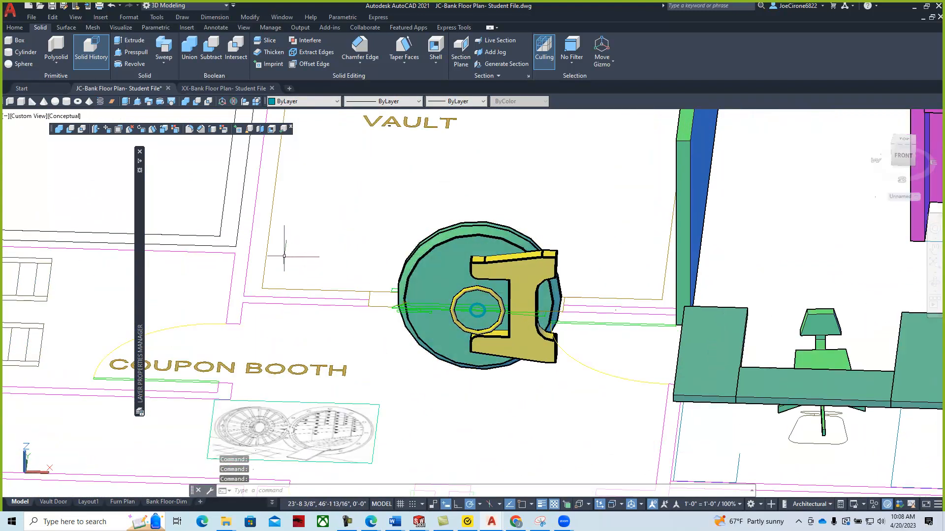
{"action": "left_click", "coordinate": [222, 102]}
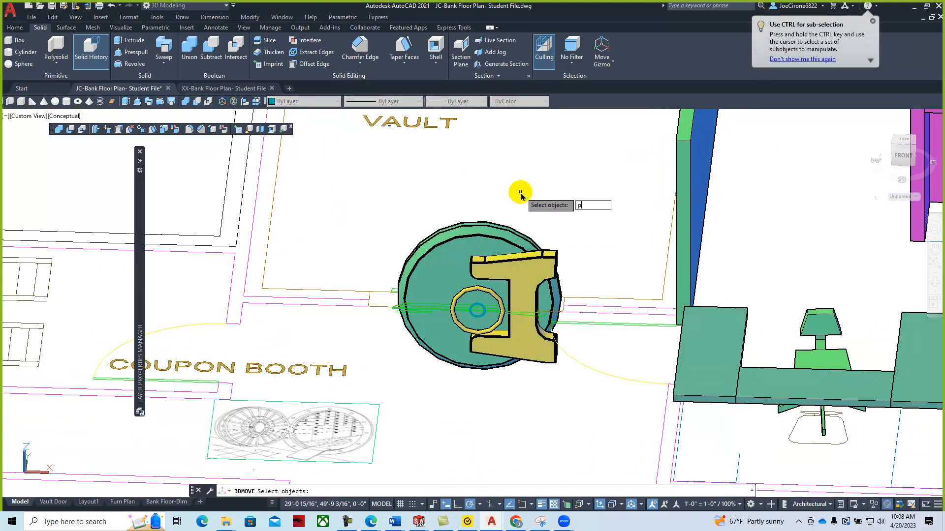
{"action": "type", "text": "p"}
{"action": "key", "text": "Return"}
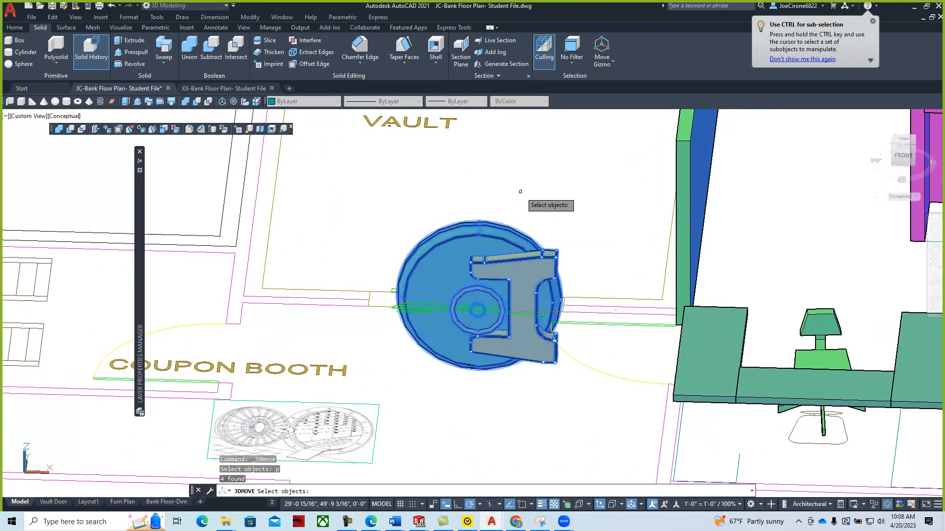
{"action": "key", "text": "Return"}
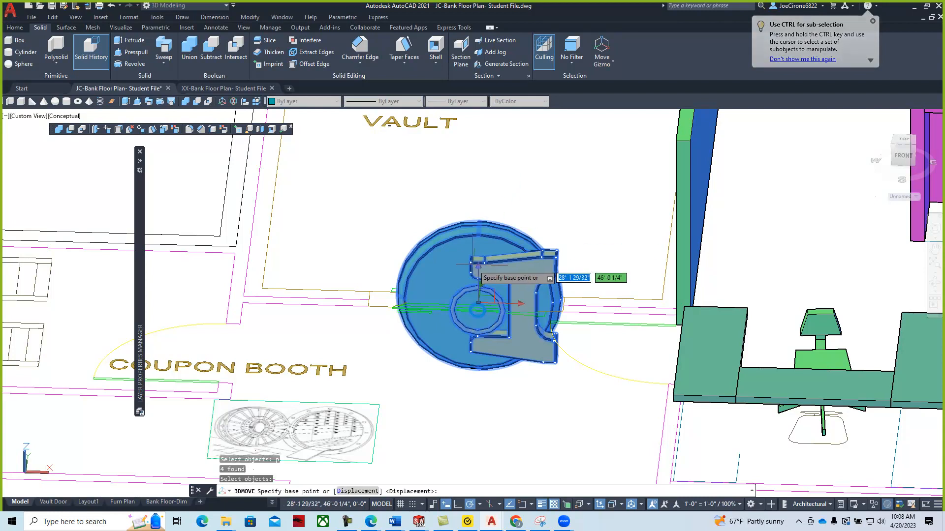
{"action": "left_click", "coordinate": [478, 309]}
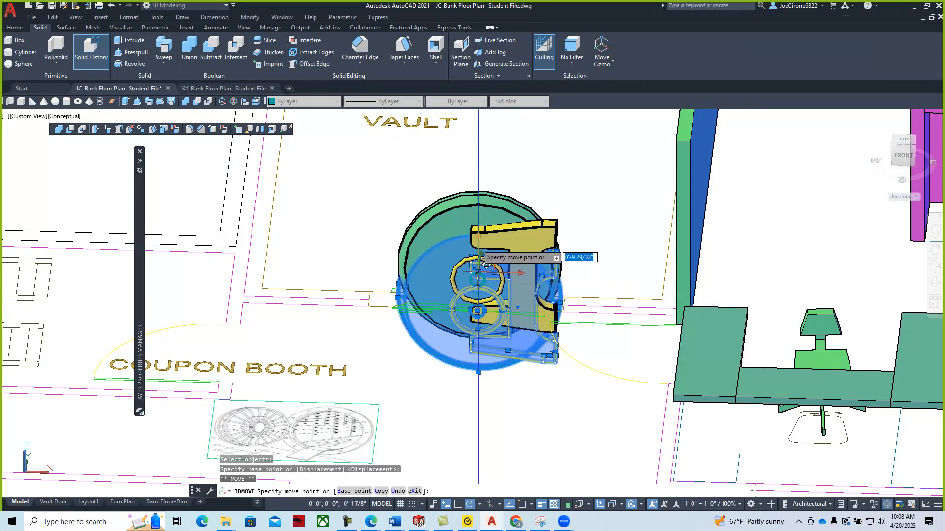
{"action": "left_click", "coordinate": [481, 214]}
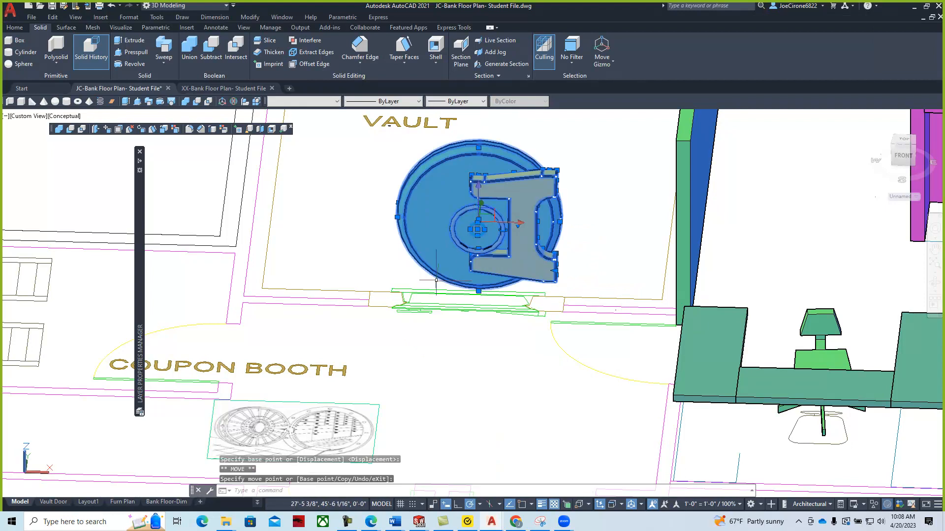
{"action": "scroll", "coordinate": [419, 335], "scroll_direction": "down", "scroll_amount": 4}
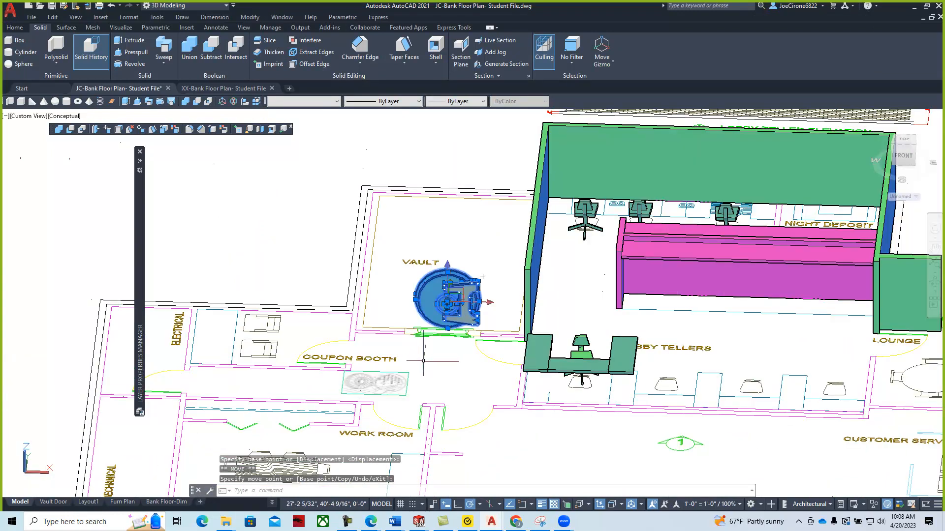
Deselect the vault door and make the vault's inner wall line's layer, A-Walls-Reinforced, current.
{"action": "mouse_move", "coordinate": [414, 362]}
{"action": "middle_mouse_down", "text": "shift"}
{"action": "mouse_move", "coordinate": [424, 364]}
{"action": "mouse_move", "coordinate": [430, 348]}
{"action": "mouse_move", "coordinate": [408, 348]}
{"action": "middle_mouse_up", "text": "shift"}
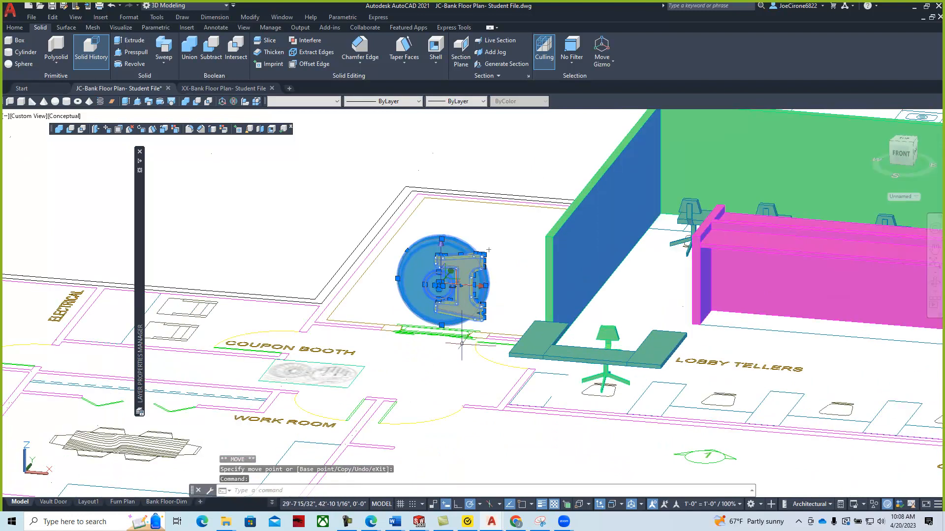
{"action": "middle_click_drag", "start_coordinate": [489, 250], "coordinate": [569, 334]}
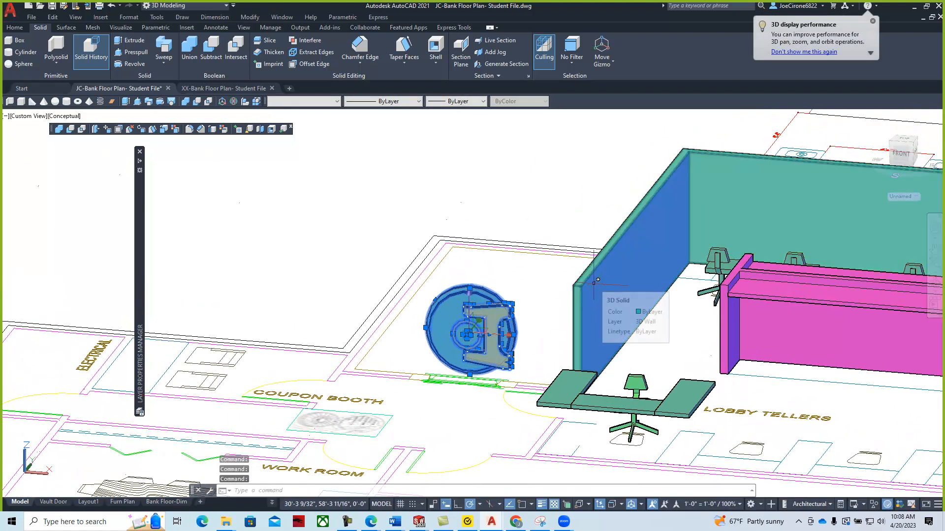
{"action": "scroll", "coordinate": [443, 382], "scroll_direction": "up", "scroll_amount": 3}
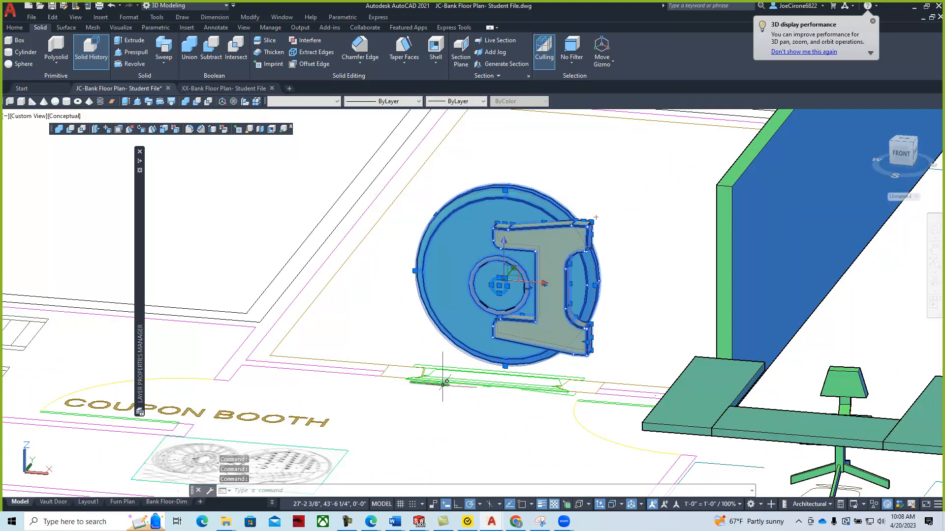
{"action": "scroll", "coordinate": [459, 373], "scroll_direction": "down", "scroll_amount": 2}
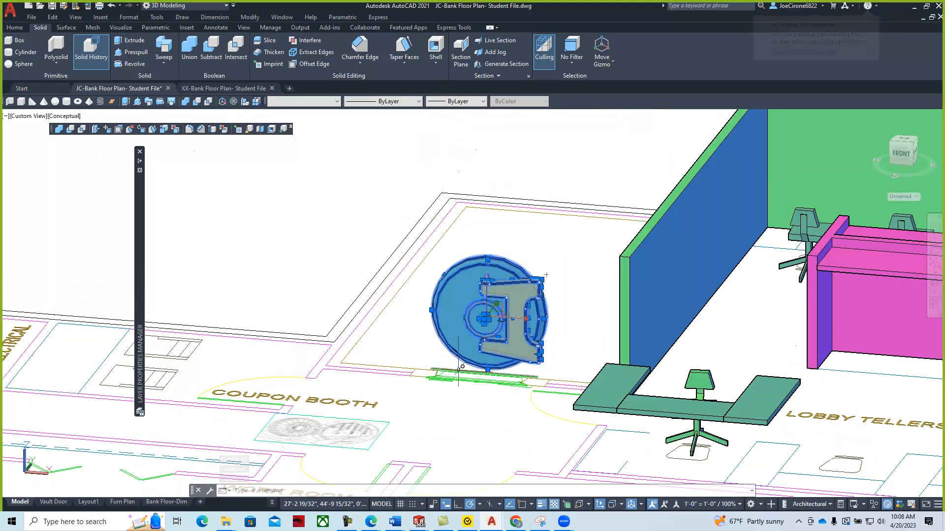
{"action": "key", "text": "Escape"}
{"action": "middle_click_drag", "start_coordinate": [400, 350], "coordinate": [375, 392]}
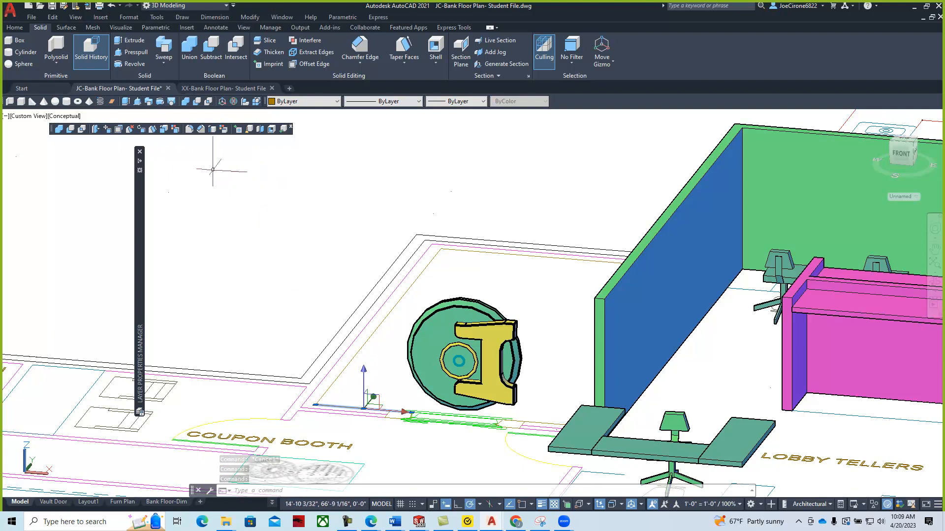
{"action": "left_click", "coordinate": [22, 30]}
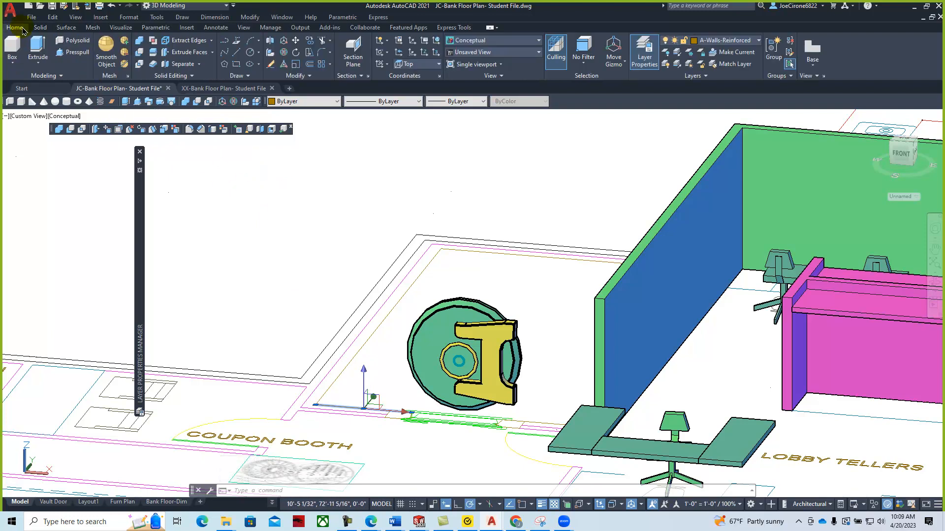
{"action": "left_click", "coordinate": [730, 52]}
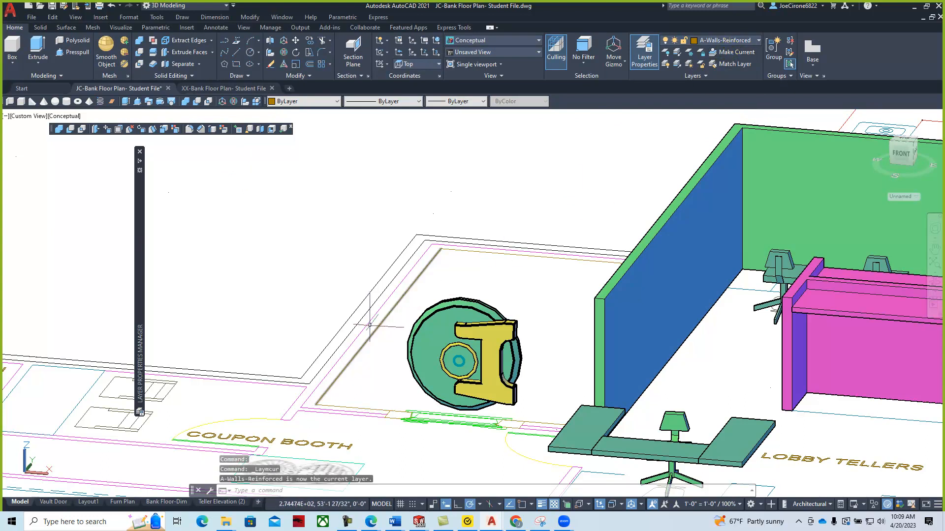
Start a polyline with object snap on and trace the vault's outer wall edge from the coupon booth corner around to the lobby-side front corner.
{"action": "middle_click_drag", "start_coordinate": [301, 367], "coordinate": [341, 371], "text": "shift"}
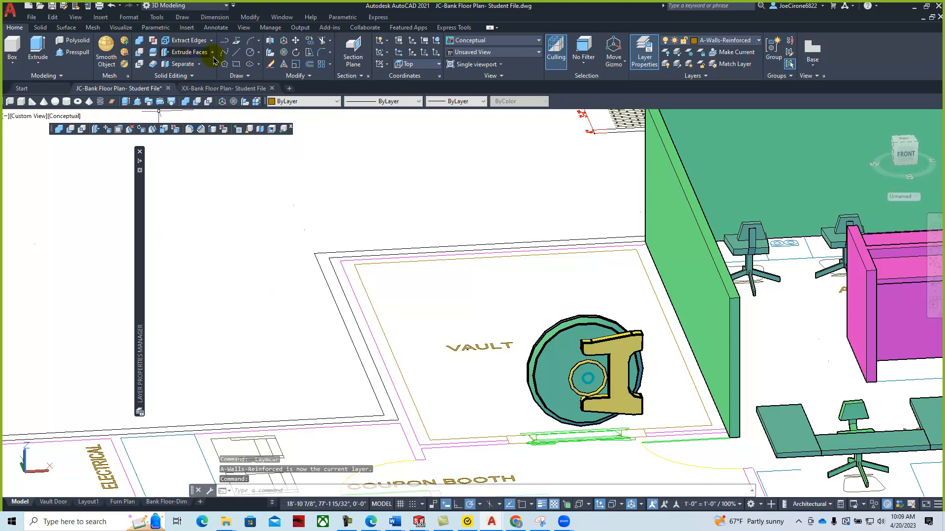
{"action": "left_click", "coordinate": [225, 42]}
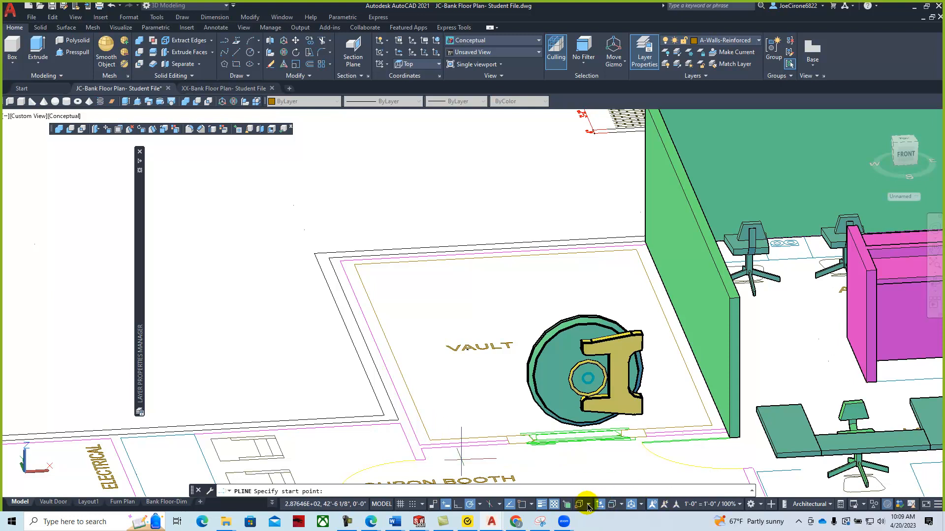
{"action": "left_click", "coordinate": [522, 504]}
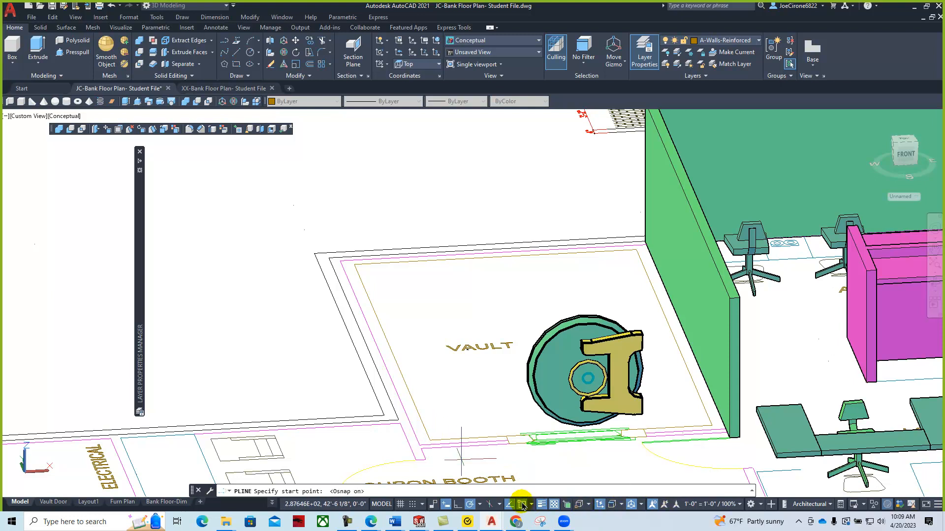
{"action": "left_click", "coordinate": [416, 460]}
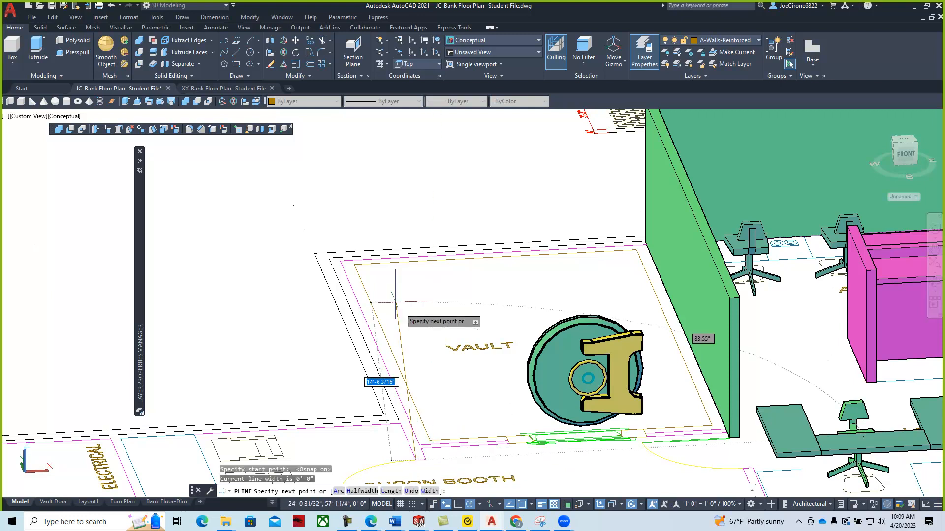
{"action": "left_click", "coordinate": [329, 258]}
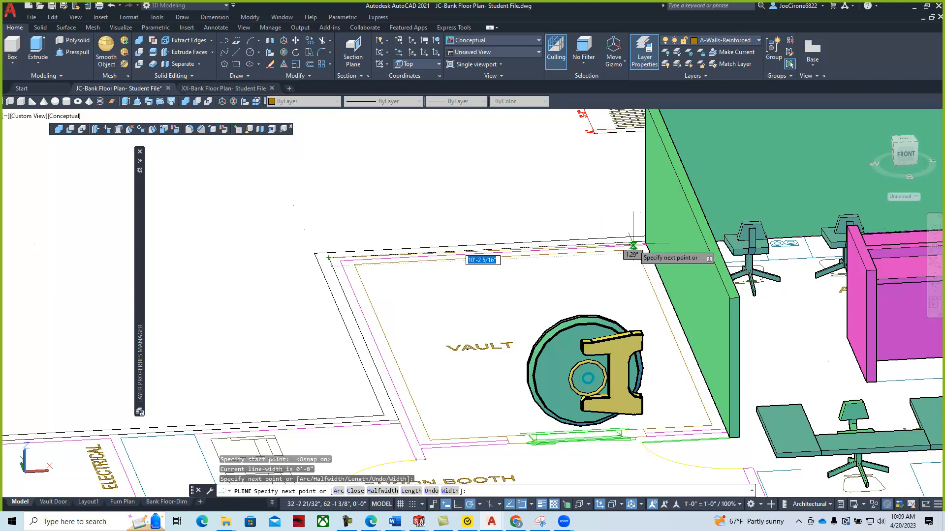
{"action": "scroll", "coordinate": [645, 245], "scroll_direction": "up", "scroll_amount": 3}
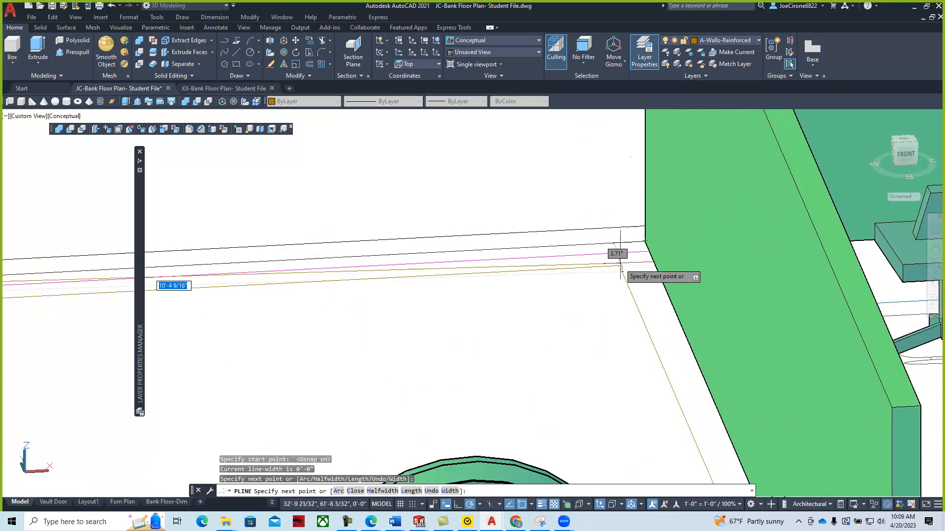
{"action": "left_click", "coordinate": [645, 241]}
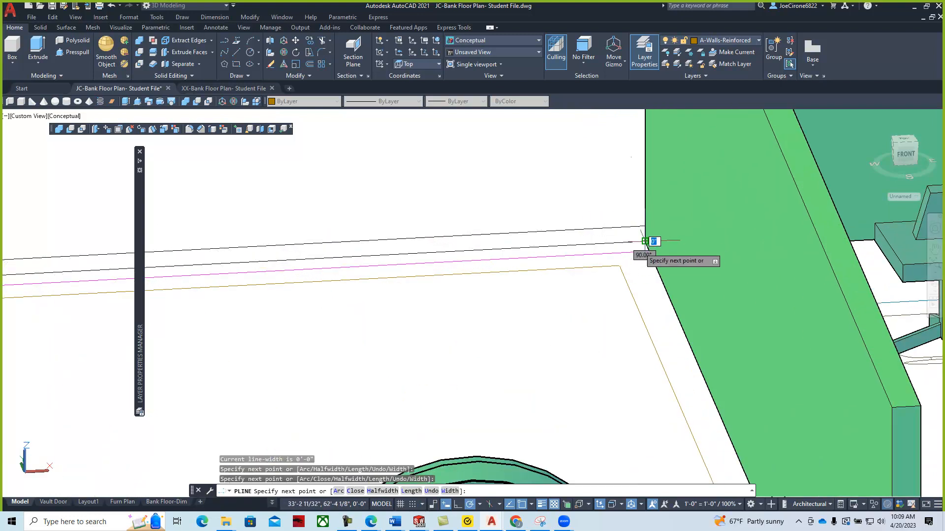
{"action": "scroll", "coordinate": [684, 315], "scroll_direction": "down", "scroll_amount": 3}
{"action": "mouse_move", "coordinate": [664, 320]}
{"action": "middle_mouse_down"}
{"action": "mouse_move", "coordinate": [618, 180]}
{"action": "mouse_move", "coordinate": [617, 111]}
{"action": "middle_mouse_up"}
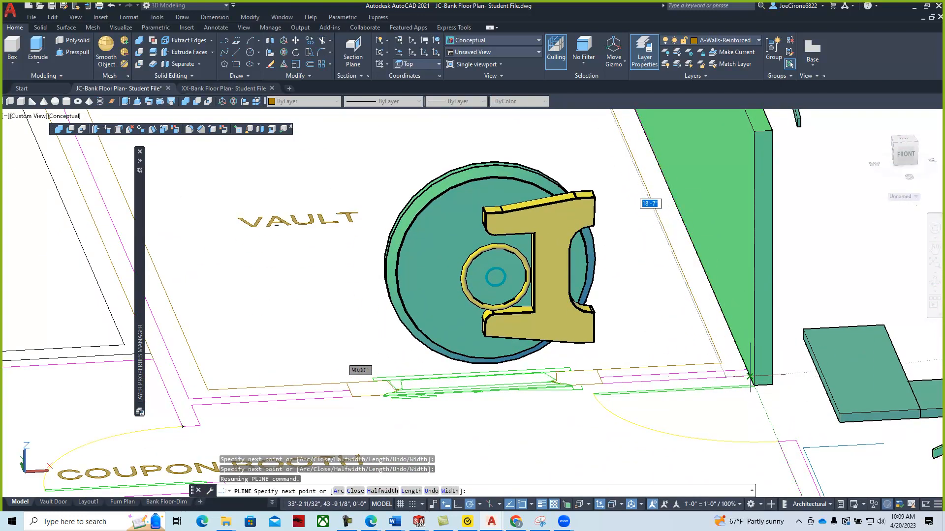
{"action": "left_click", "coordinate": [749, 377]}
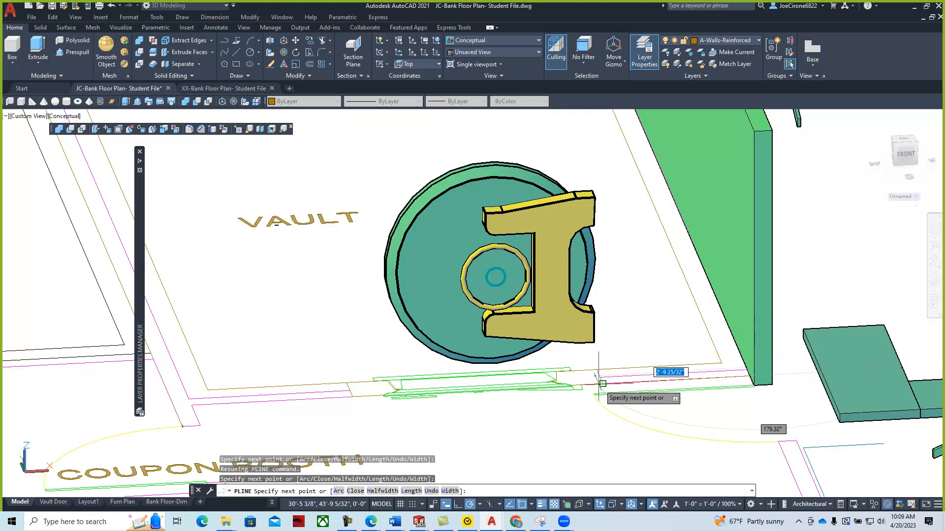
Continue the polyline across the lobby-side wall's thickness and along the vault's inner face through both rear inside corners.
{"action": "scroll", "coordinate": [733, 380], "scroll_direction": "up", "scroll_amount": 2}
{"action": "scroll", "coordinate": [733, 379], "scroll_direction": "up", "scroll_amount": 1}
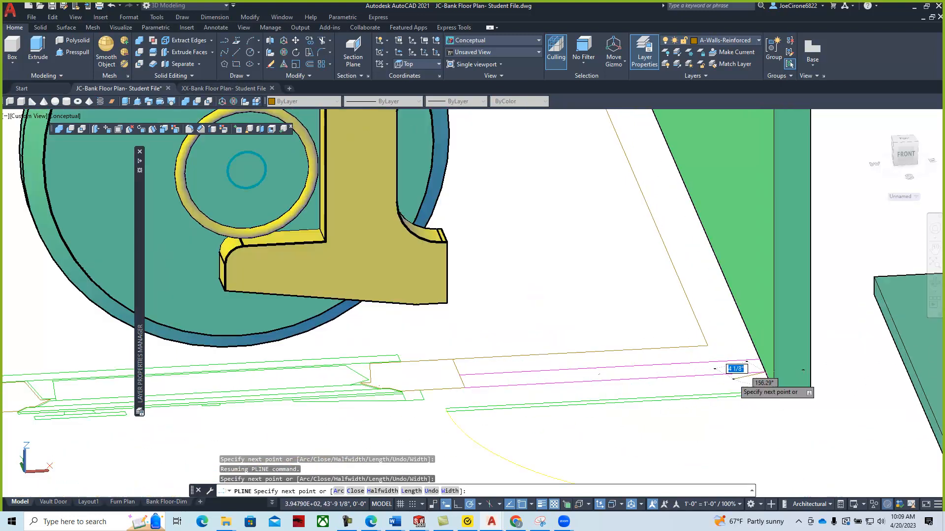
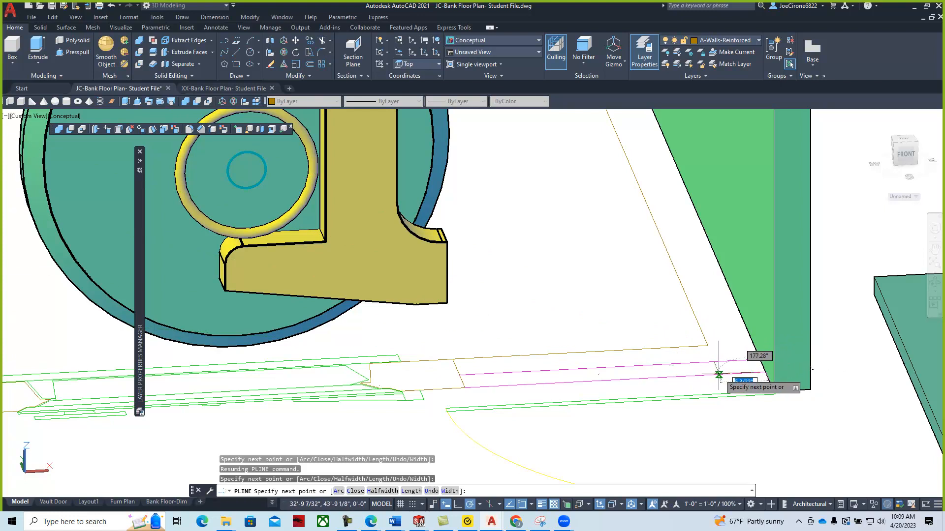
{"action": "left_click", "coordinate": [719, 375]}
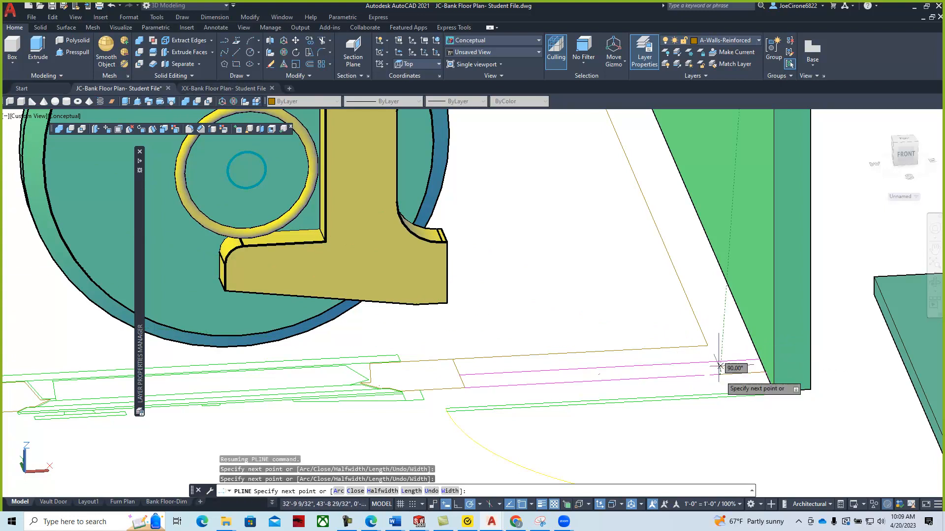
{"action": "scroll", "coordinate": [693, 311], "scroll_direction": "down", "scroll_amount": 3}
{"action": "middle_click_drag", "start_coordinate": [675, 317], "coordinate": [705, 414]}
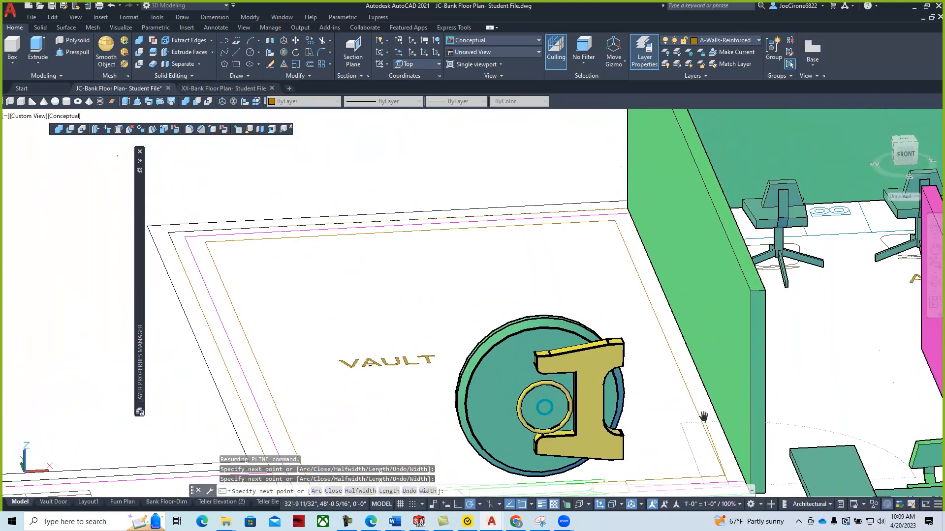
{"action": "left_click", "coordinate": [614, 221]}
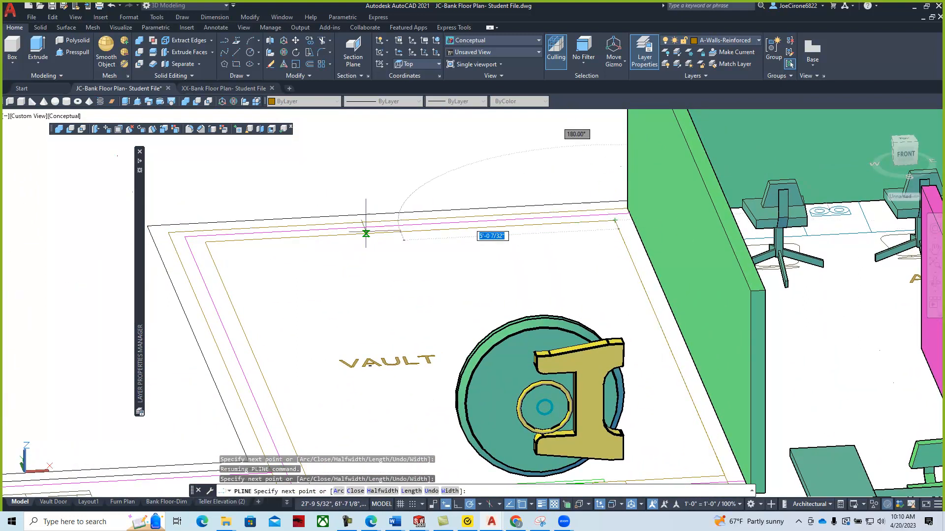
{"action": "left_click", "coordinate": [213, 242]}
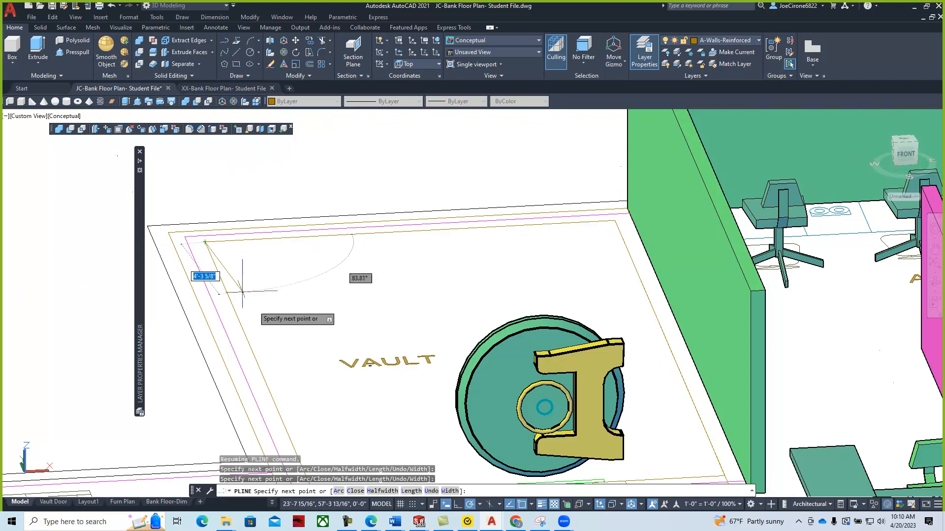
Continue the polyline along the inner face to the front wall line and end it at the wall jog near the coupon booth.
{"action": "scroll", "coordinate": [251, 296], "scroll_direction": "down", "scroll_amount": 2}
{"action": "middle_click_drag", "start_coordinate": [254, 354], "coordinate": [255, 281]}
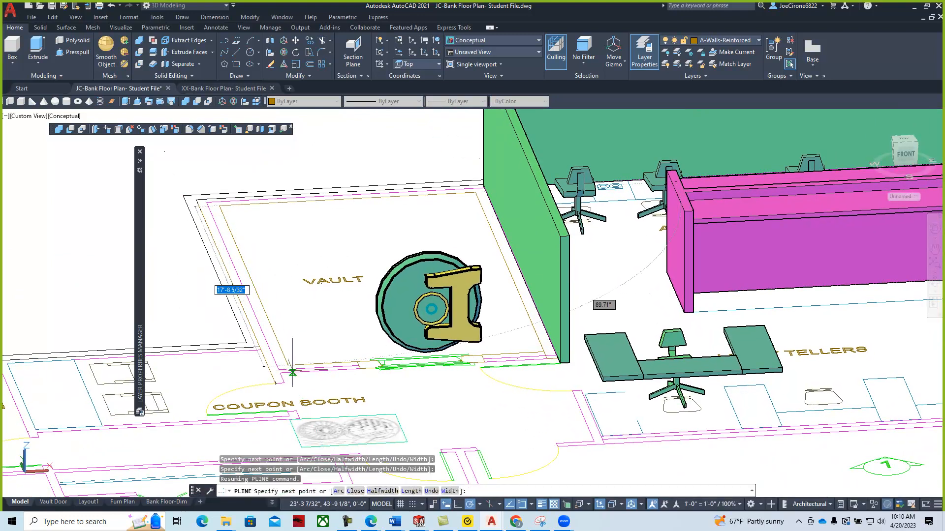
{"action": "scroll", "coordinate": [288, 375], "scroll_direction": "up", "scroll_amount": 2}
{"action": "scroll", "coordinate": [288, 375], "scroll_direction": "up", "scroll_amount": 3}
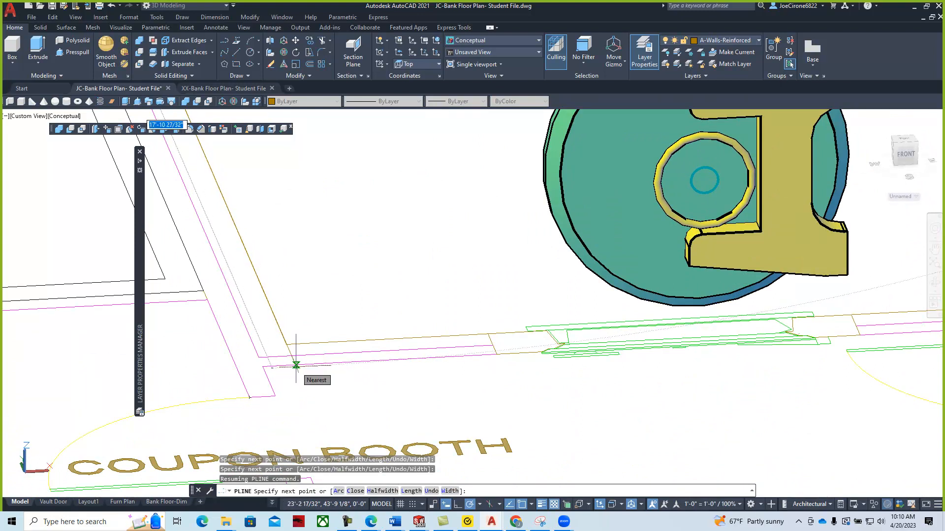
{"action": "left_click", "coordinate": [296, 365]}
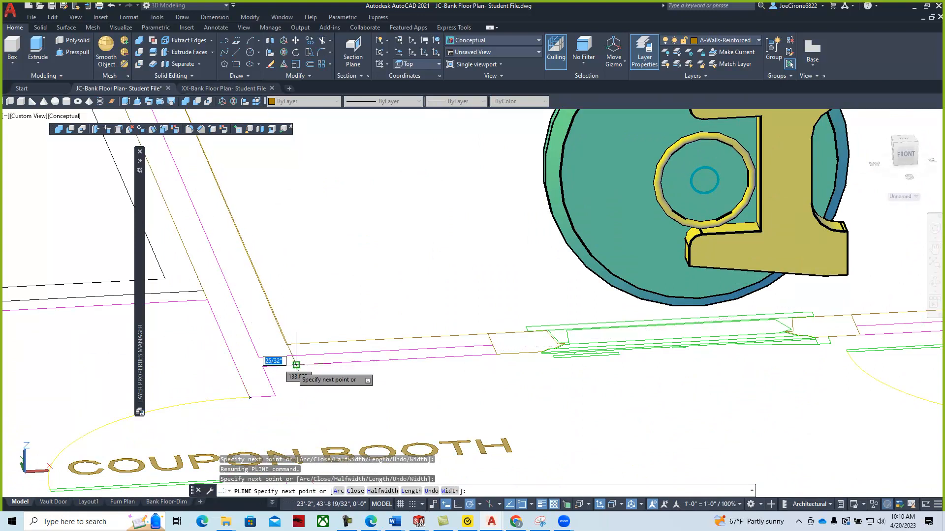
{"action": "left_click", "coordinate": [263, 366]}
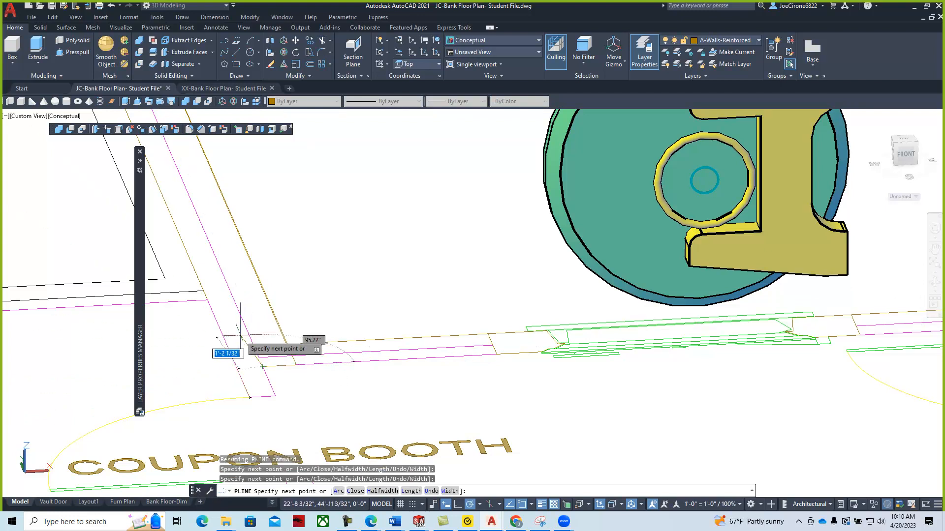
{"action": "key", "text": "Escape"}
Draw a second polyline around the short wall jog near the coupon booth to close the gap in the vault wall outline.
{"action": "left_click", "coordinate": [289, 349]}
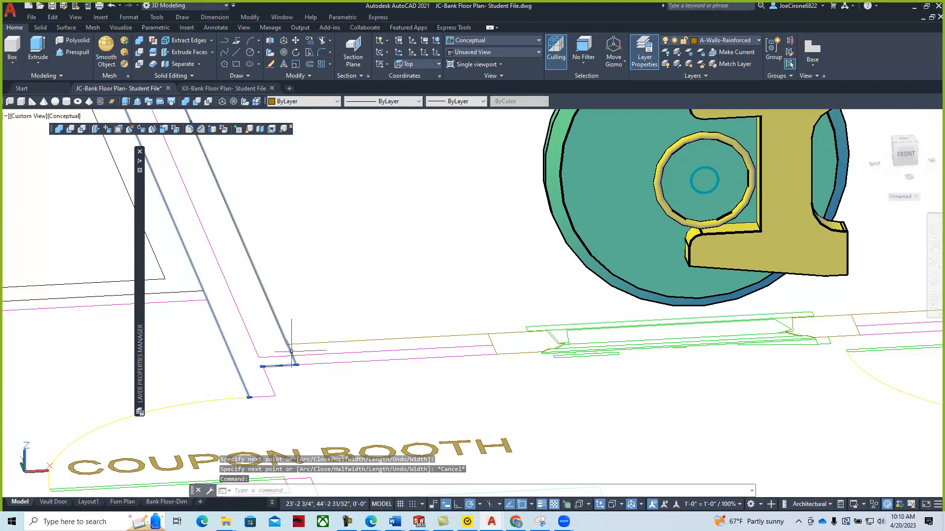
{"action": "left_click", "coordinate": [225, 40]}
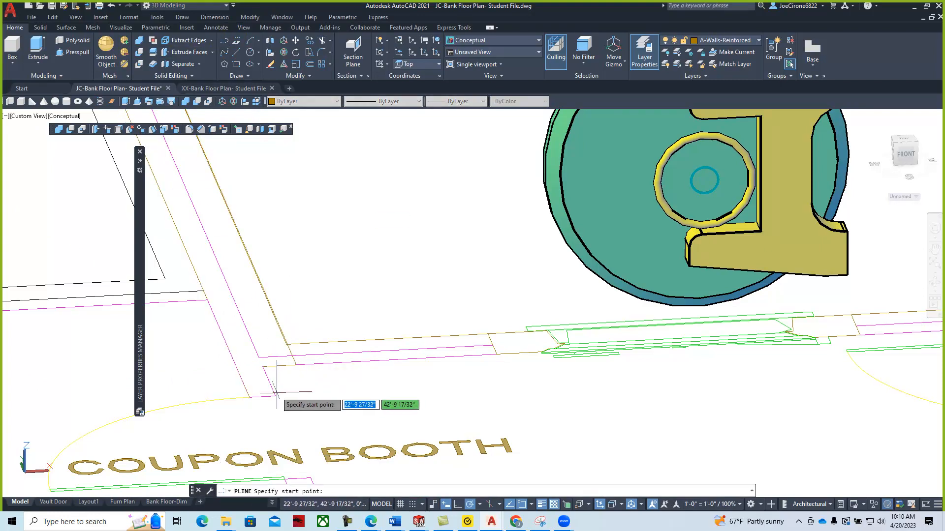
{"action": "left_click", "coordinate": [263, 366]}
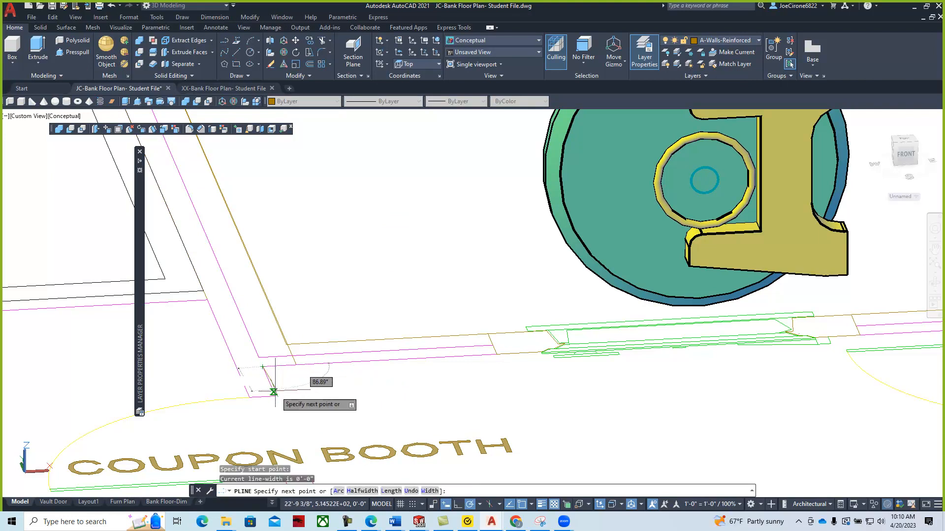
{"action": "left_click", "coordinate": [248, 397]}
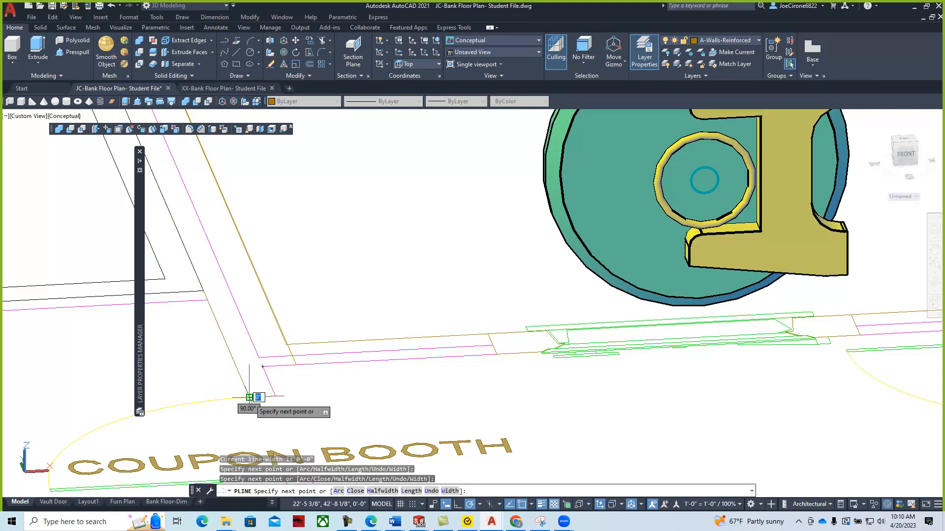
{"action": "left_click", "coordinate": [275, 395]}
{"action": "key", "text": "Return"}
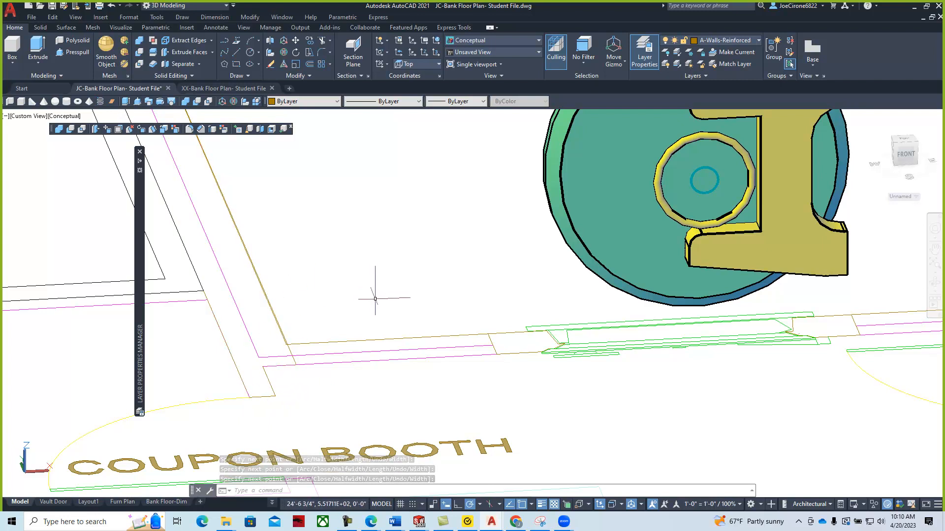
Join the two vault outline polylines into one closed polyline with PEDIT, excluding the adjoining front wall line from the selection.
{"action": "type", "text": "pedit"}
{"action": "key", "text": "Return"}
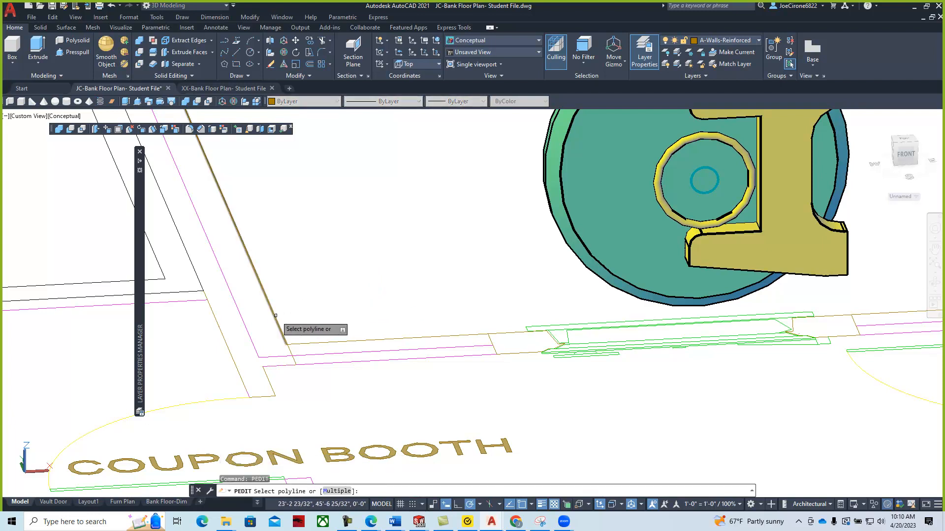
{"action": "left_click", "coordinate": [293, 351]}
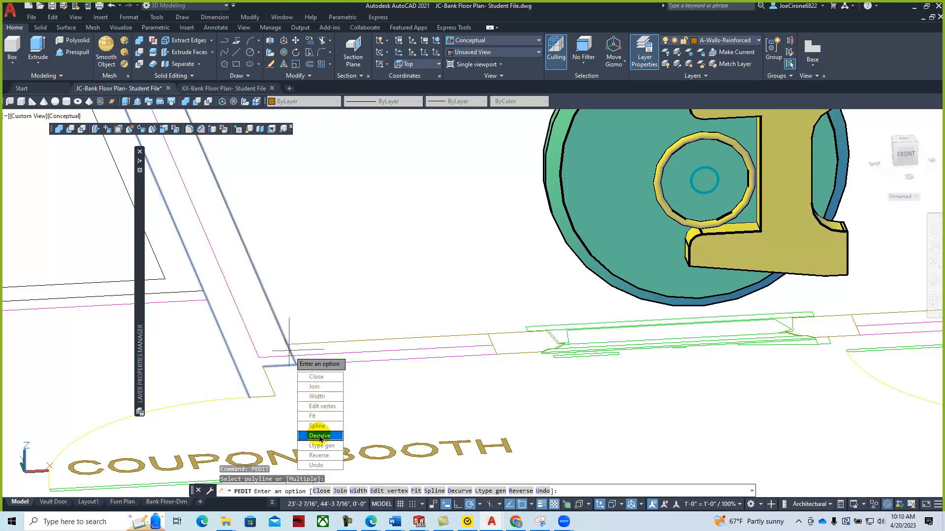
{"action": "left_click", "coordinate": [315, 387]}
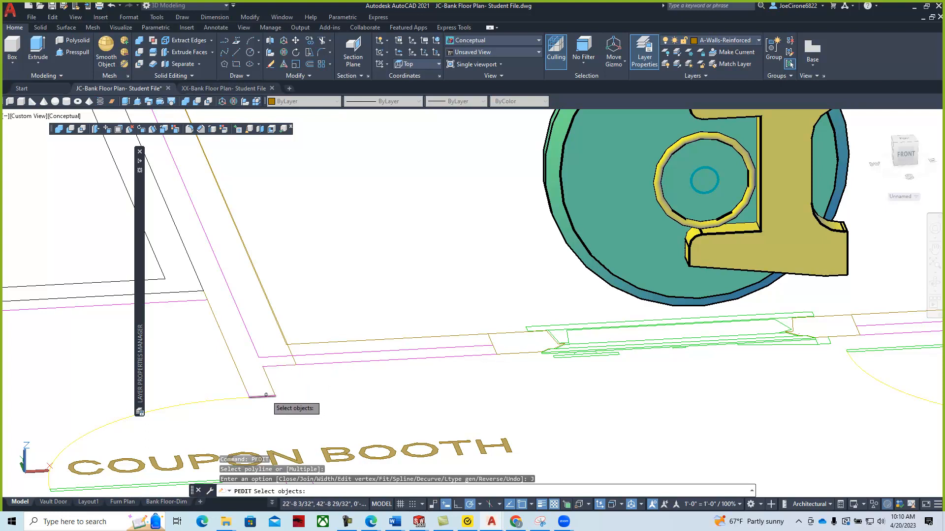
{"action": "left_click", "coordinate": [276, 377]}
{"action": "left_click", "coordinate": [264, 384]}
{"action": "left_click", "coordinate": [283, 363]}
{"action": "left_click", "coordinate": [273, 370]}
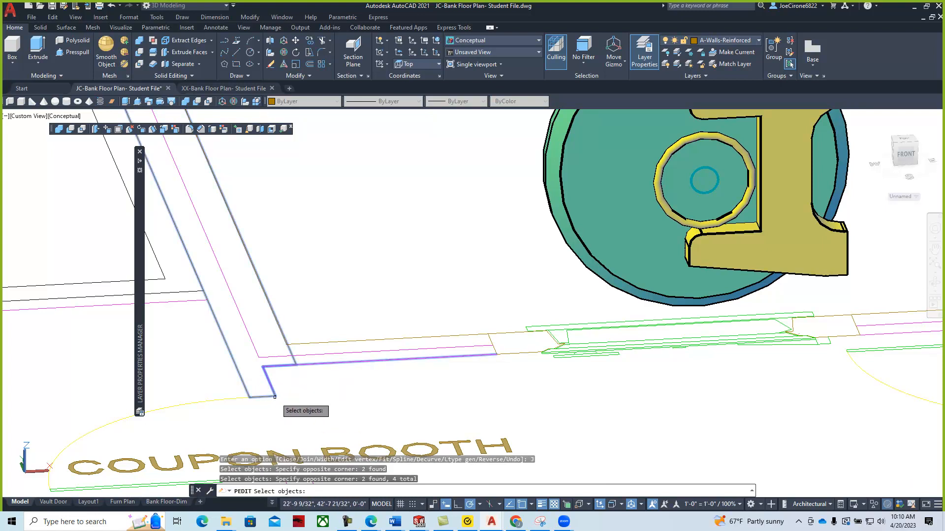
{"action": "left_click", "coordinate": [355, 361], "text": "shift"}
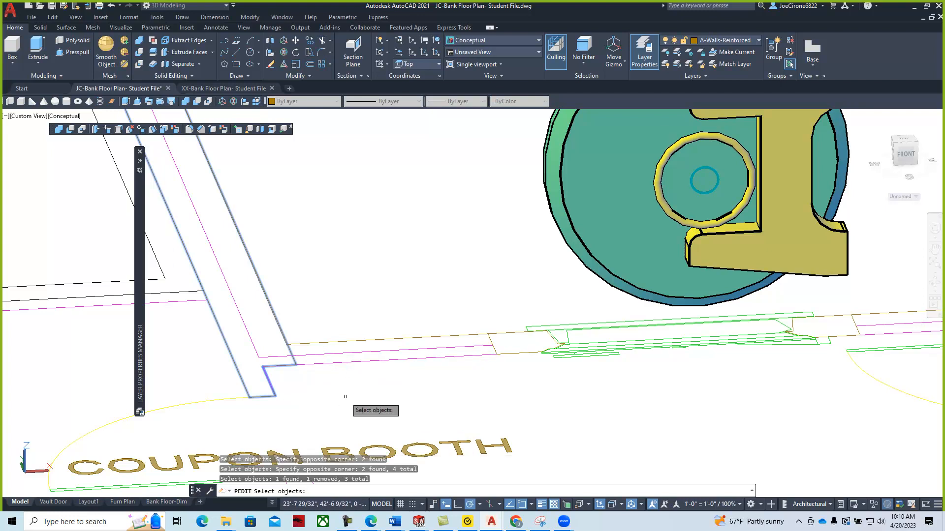
{"action": "right_click", "coordinate": [345, 397]}
{"action": "left_click", "coordinate": [361, 404]}
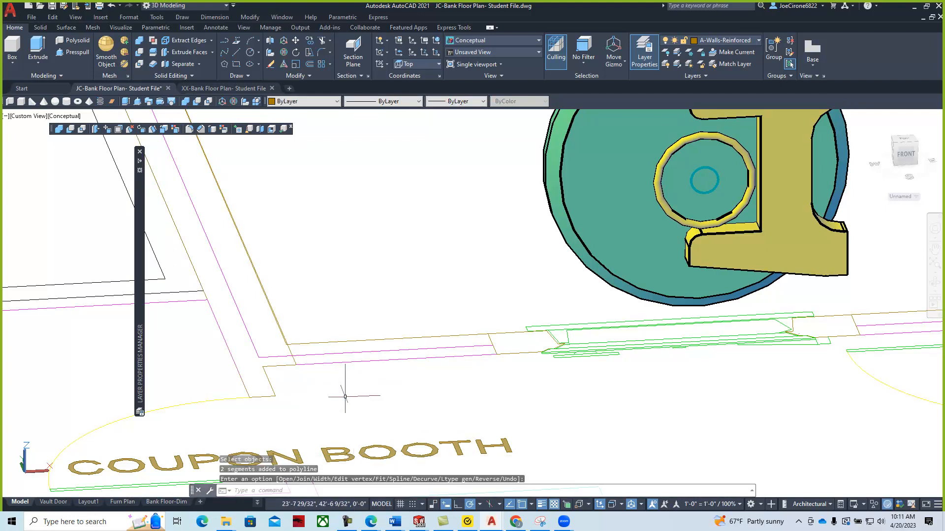
Make 3D Wall the current layer by matching the existing green wall between the vault and the teller area.
{"action": "scroll", "coordinate": [231, 310], "scroll_direction": "down", "scroll_amount": 2}
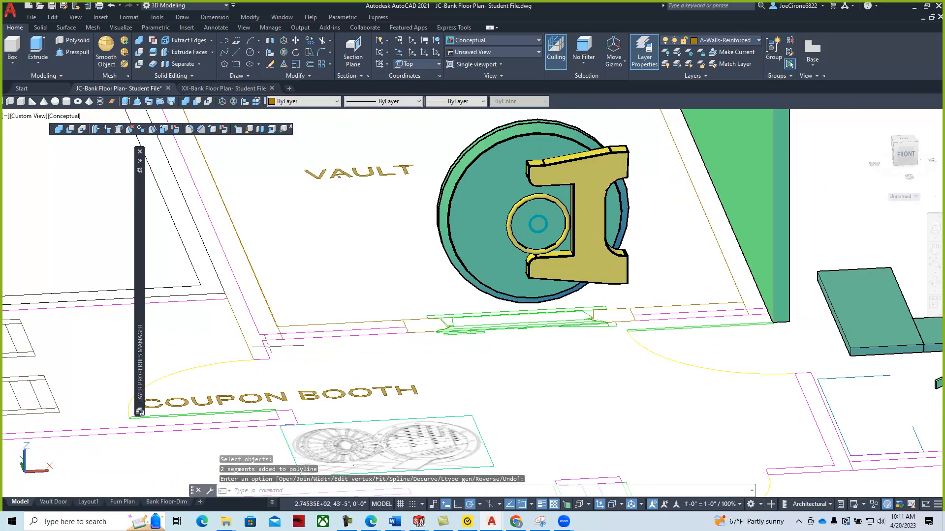
{"action": "scroll", "coordinate": [305, 318], "scroll_direction": "down", "scroll_amount": 2}
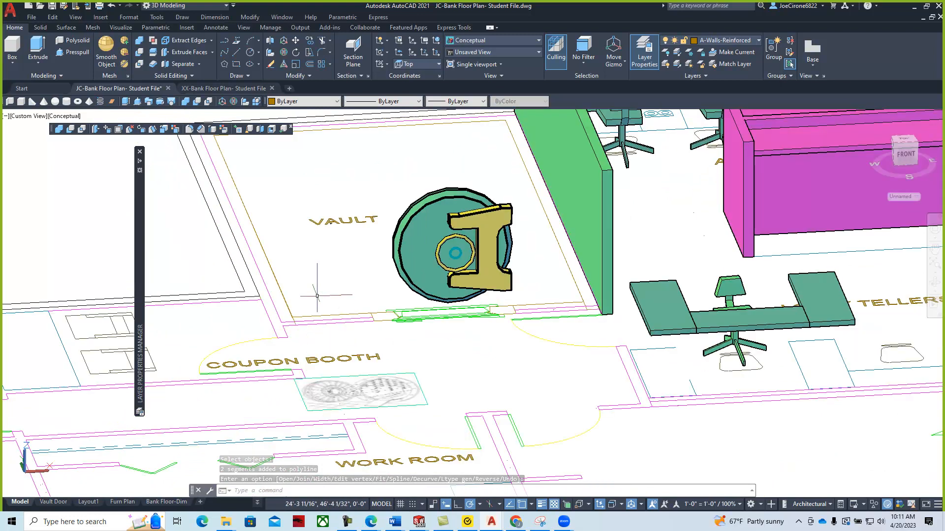
{"action": "middle_click_drag", "start_coordinate": [312, 305], "coordinate": [330, 381]}
{"action": "key", "text": "Return"}
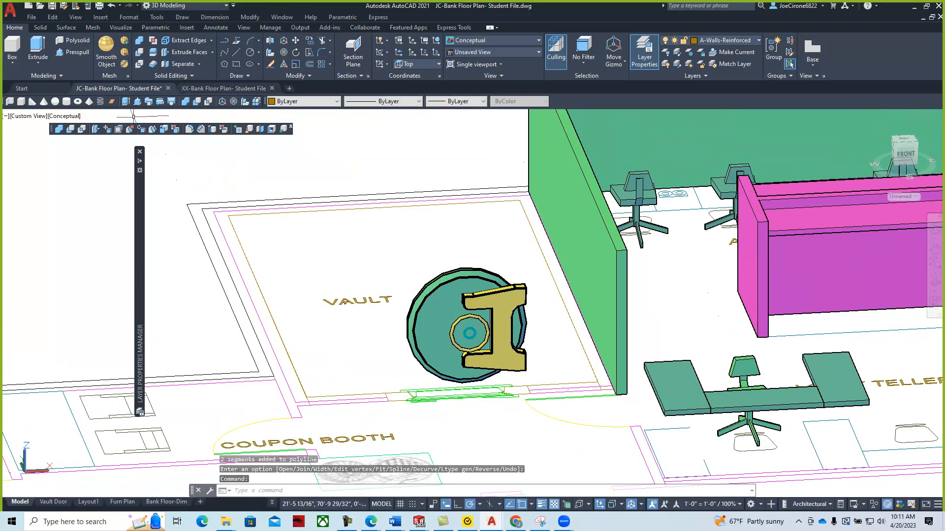
{"action": "left_click", "coordinate": [601, 236]}
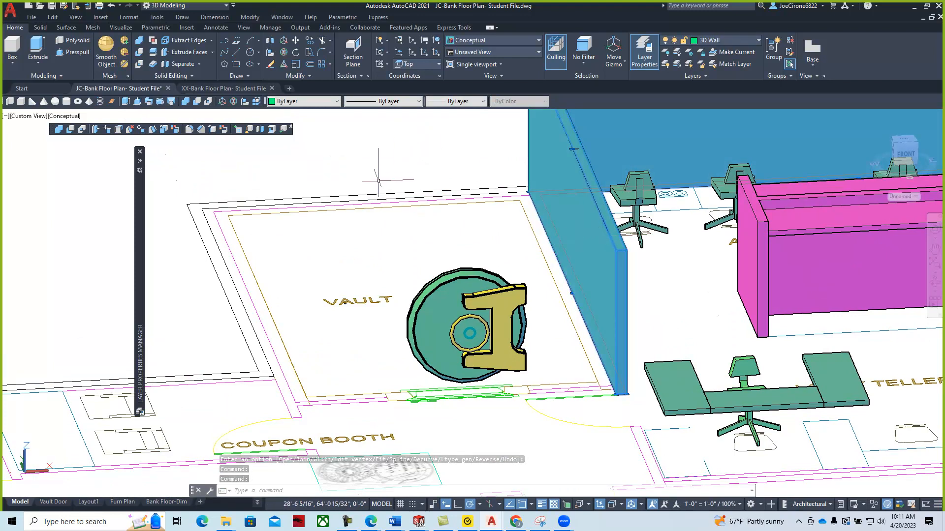
{"action": "left_click", "coordinate": [736, 53]}
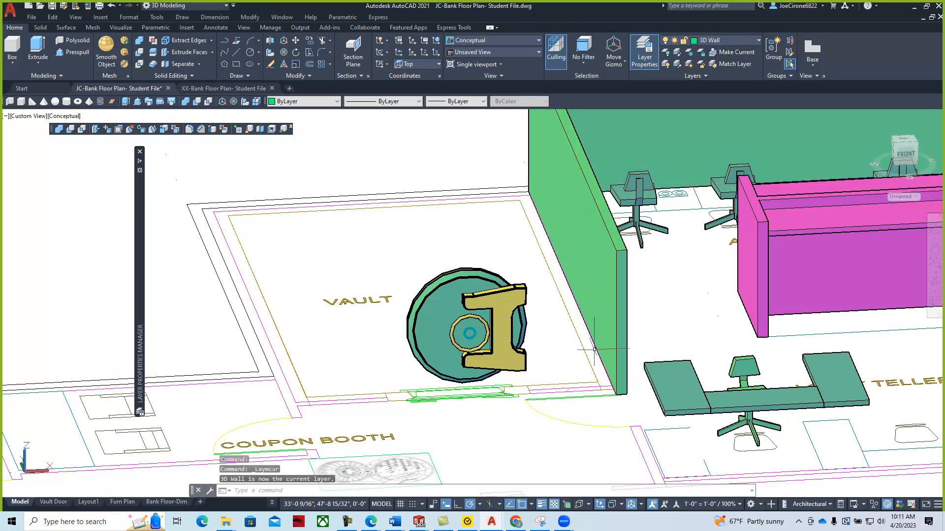
Erase the original reinforced wall line lying under the new polyline along the vault's inner face on the coupon booth side.
{"action": "left_click", "coordinate": [111, 101]}
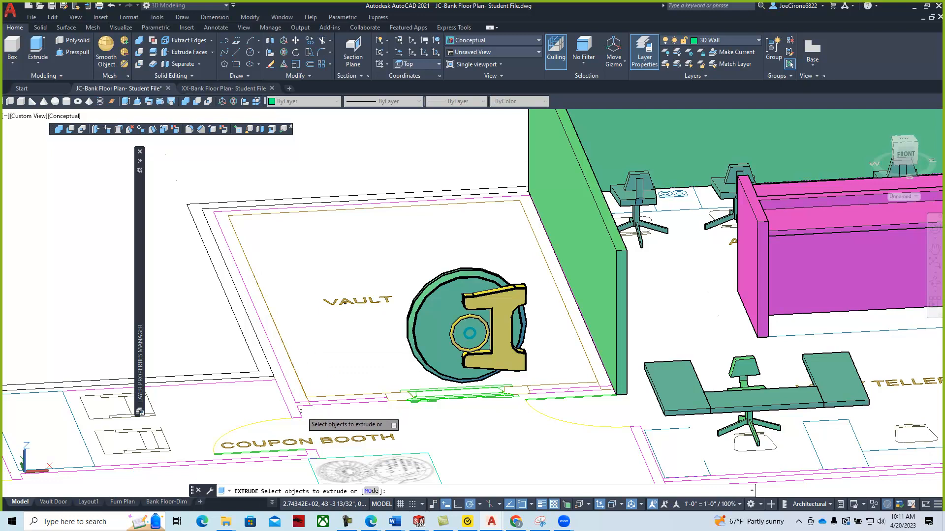
{"action": "key", "text": "Escape"}
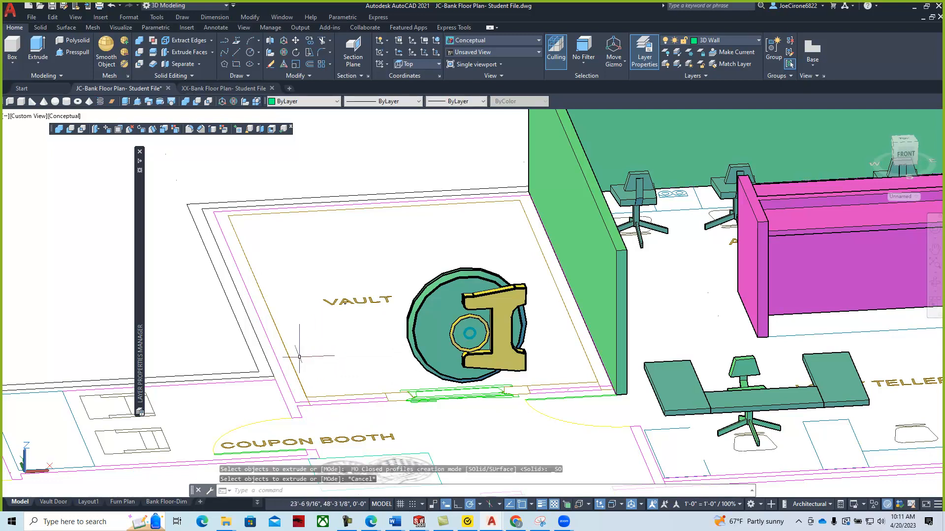
{"action": "left_click", "coordinate": [289, 358]}
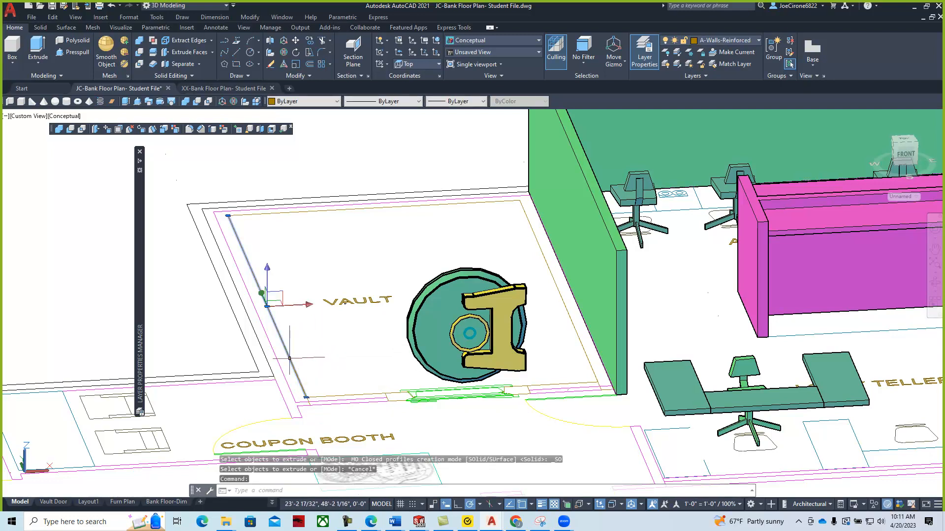
{"action": "key", "text": "Delete"}
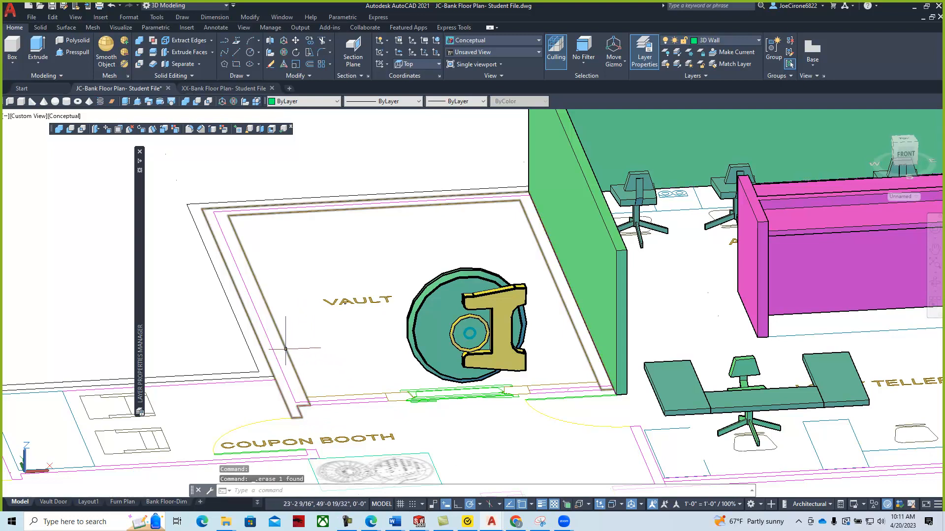
Extrude the closed vault wall polyline as a solid up to the height of the adjoining green wall.
{"action": "left_click", "coordinate": [125, 102]}
{"action": "left_click", "coordinate": [272, 313]}
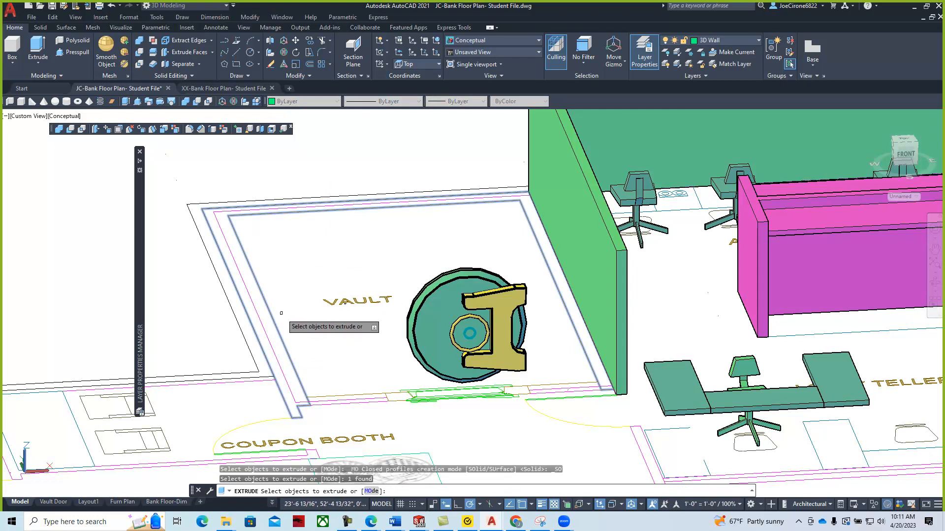
{"action": "key", "text": "Return"}
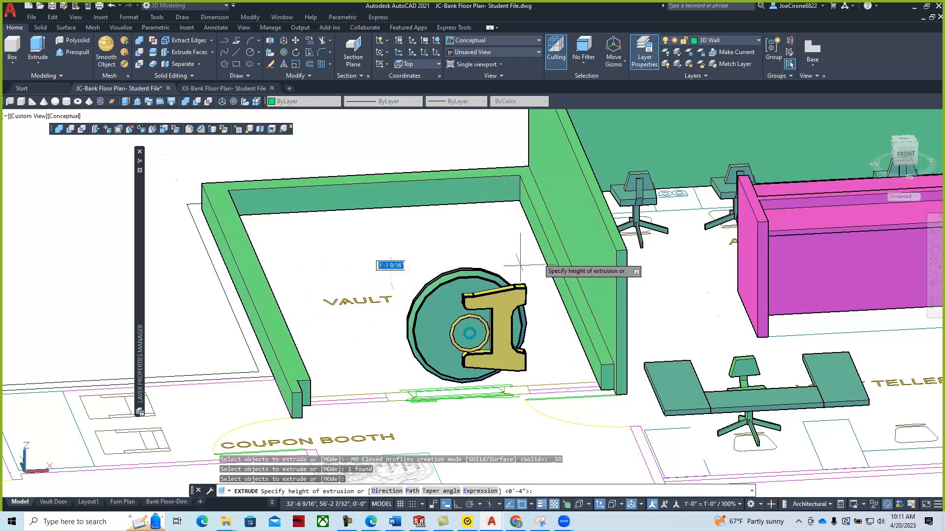
{"action": "left_click", "coordinate": [426, 308]}
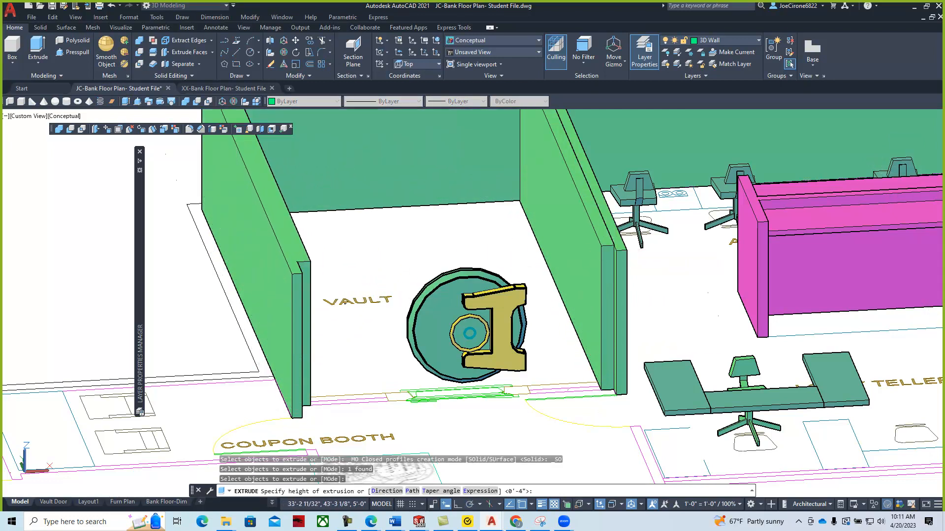
Inspect the extruded vault walls, the vault door and the front wall opening in the 3D model.
{"action": "middle_click_drag", "start_coordinate": [392, 310], "coordinate": [371, 310], "text": "shift"}
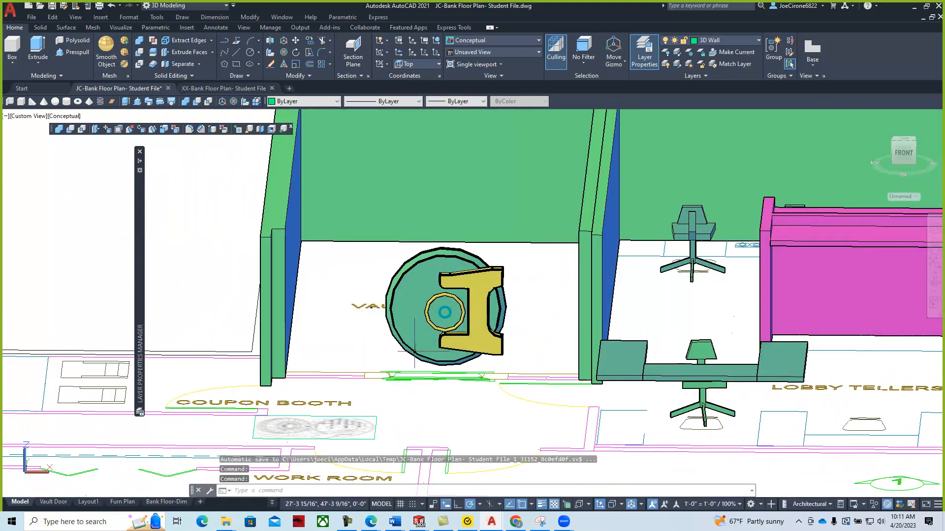
{"action": "scroll", "coordinate": [408, 308], "scroll_direction": "down", "scroll_amount": 4}
{"action": "scroll", "coordinate": [416, 331], "scroll_direction": "up", "scroll_amount": 8}
{"action": "middle_click_drag", "start_coordinate": [386, 307], "coordinate": [384, 399]}
{"action": "scroll", "coordinate": [443, 355], "scroll_direction": "down", "scroll_amount": 2}
{"action": "scroll", "coordinate": [443, 355], "scroll_direction": "down", "scroll_amount": 2}
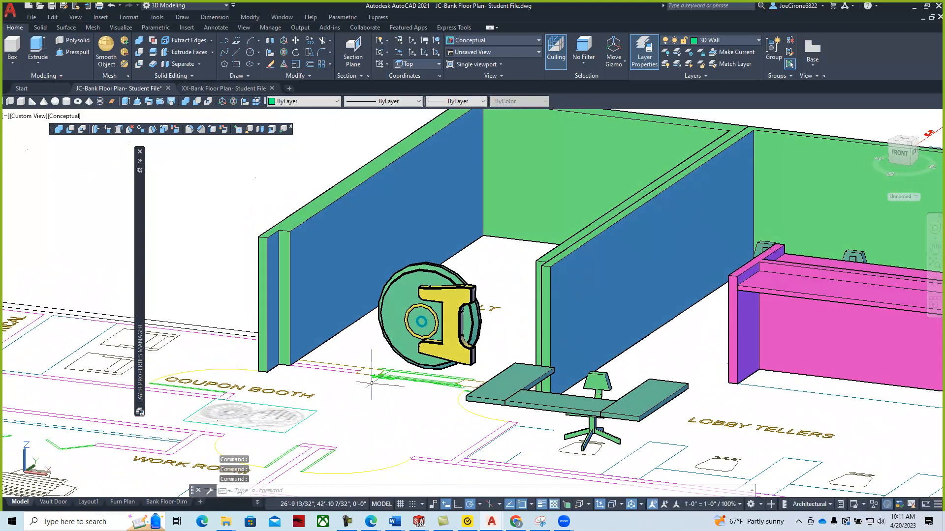
{"action": "scroll", "coordinate": [484, 359], "scroll_direction": "up", "scroll_amount": 3}
{"action": "middle_click_drag", "start_coordinate": [510, 340], "coordinate": [436, 266]}
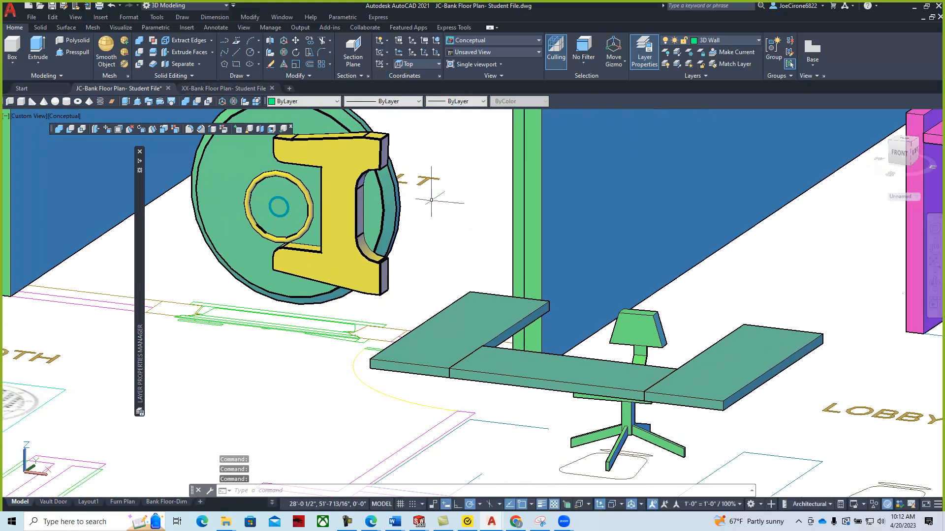
{"action": "scroll", "coordinate": [52, 280], "scroll_direction": "down", "scroll_amount": 2}
{"action": "middle_click_drag", "start_coordinate": [56, 269], "coordinate": [140, 337]}
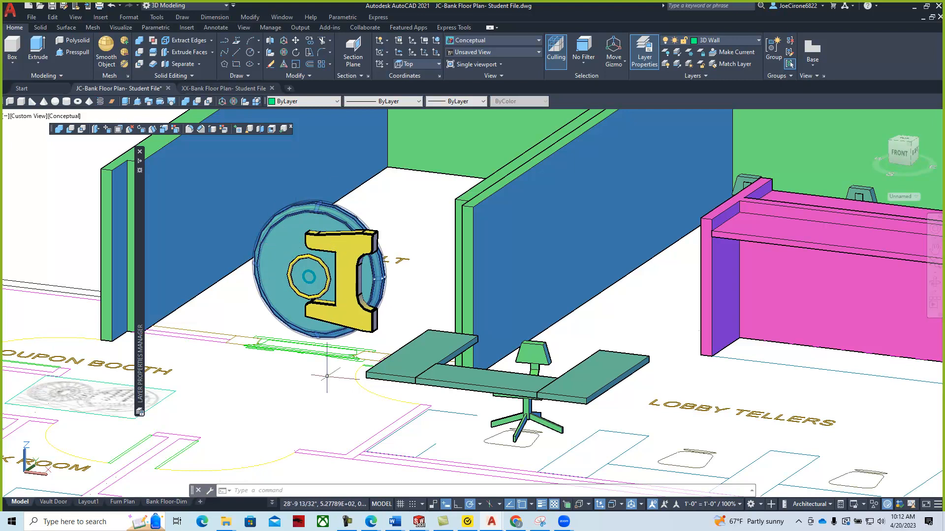
Examine the vault door reference image by the coupon booth, plus the lobby teller desk and counter area.
{"action": "middle_click_drag", "start_coordinate": [82, 418], "coordinate": [360, 396]}
{"action": "scroll", "coordinate": [360, 395], "scroll_direction": "up", "scroll_amount": 5}
{"action": "scroll", "coordinate": [347, 337], "scroll_direction": "up", "scroll_amount": 3}
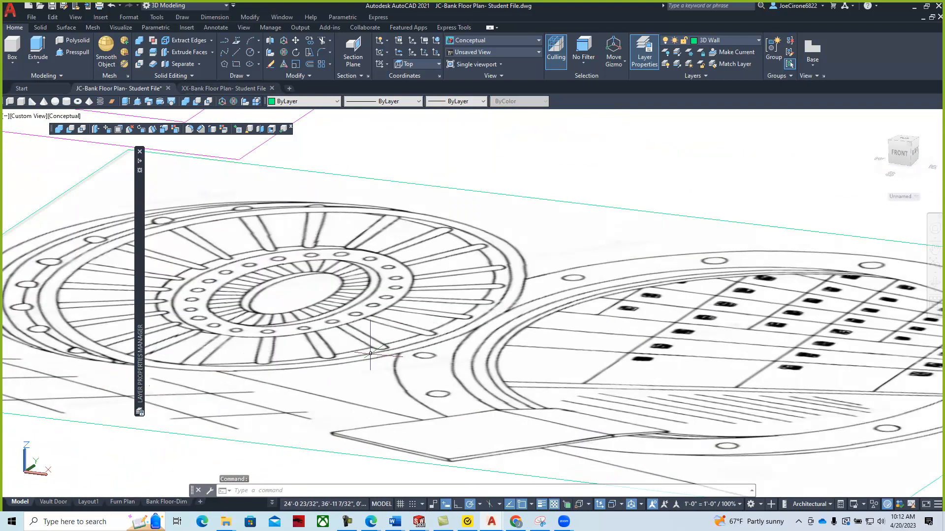
{"action": "scroll", "coordinate": [369, 353], "scroll_direction": "down", "scroll_amount": 6}
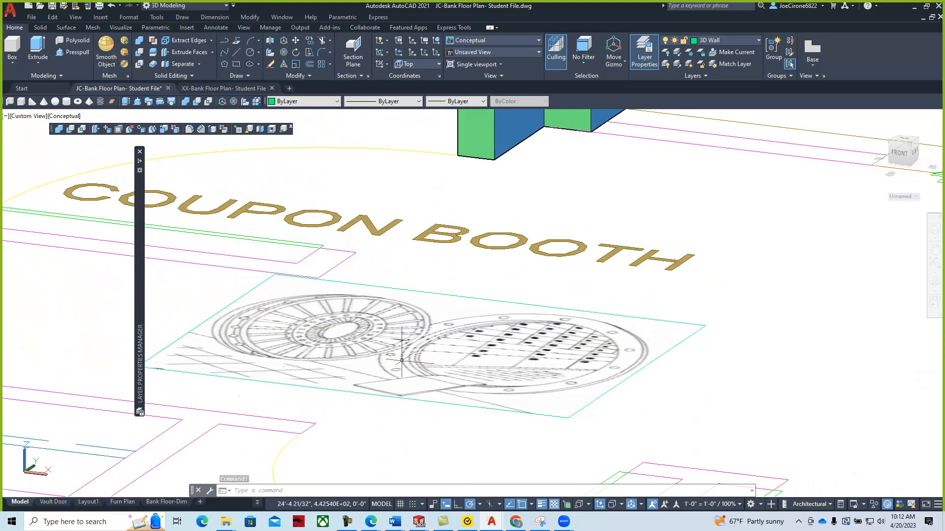
{"action": "scroll", "coordinate": [484, 344], "scroll_direction": "down", "scroll_amount": 4}
{"action": "middle_click_drag", "start_coordinate": [485, 344], "coordinate": [301, 401]}
{"action": "middle_click_drag", "start_coordinate": [557, 404], "coordinate": [390, 367]}
{"action": "scroll", "coordinate": [434, 394], "scroll_direction": "up", "scroll_amount": 6}
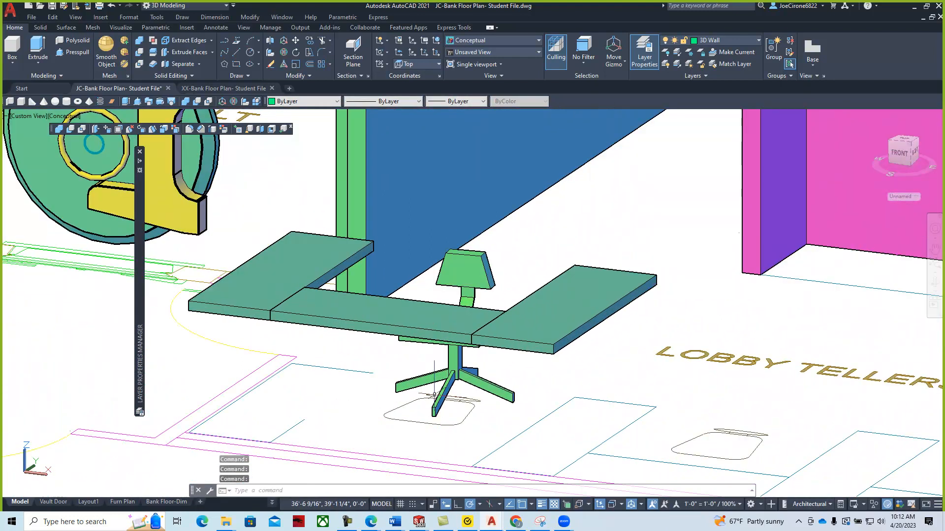
{"action": "scroll", "coordinate": [564, 356], "scroll_direction": "down", "scroll_amount": 10}
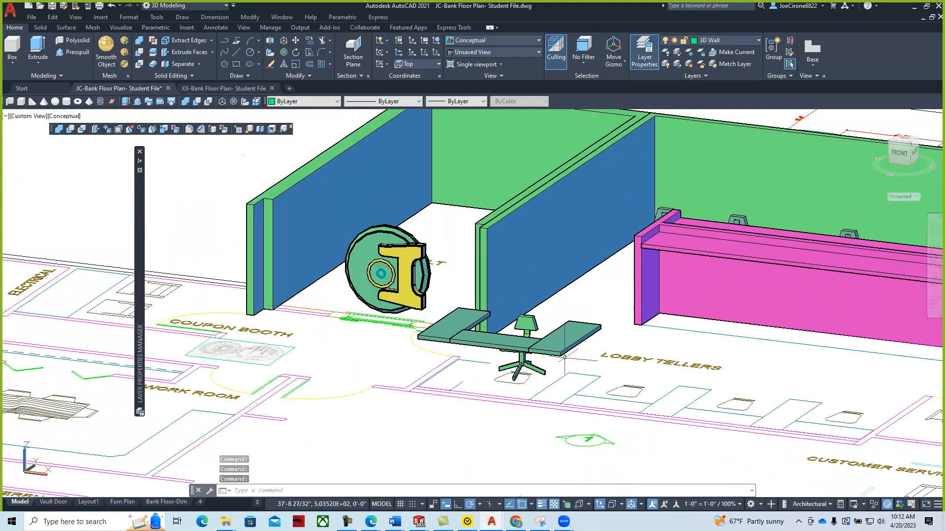
{"action": "middle_click_drag", "start_coordinate": [565, 357], "coordinate": [441, 363]}
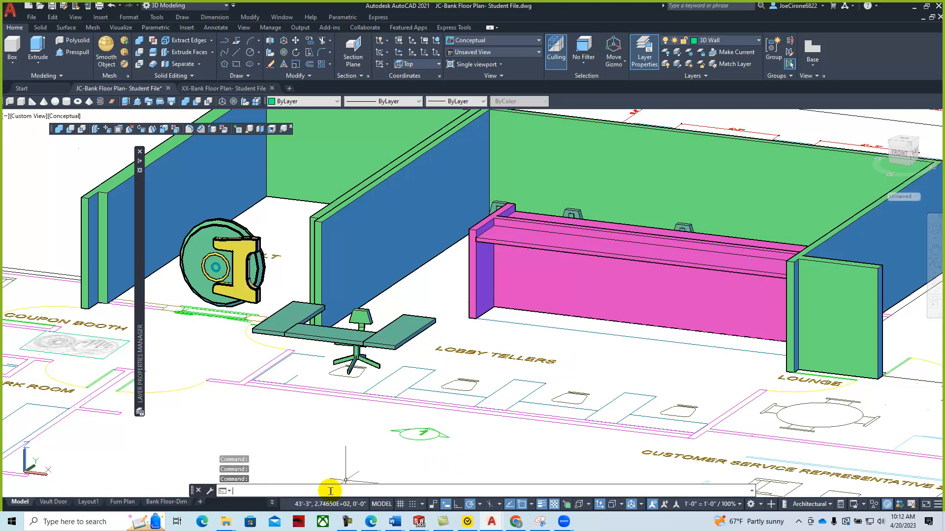
Open DesignCenter and float its palette beside the Layer Properties Manager, clear of the teller area.
{"action": "key", "text": "Return"}
{"action": "mouse_move", "coordinate": [6, 290]}
{"action": "left_click_drag", "start_coordinate": [47, 290], "coordinate": [315, 283]}
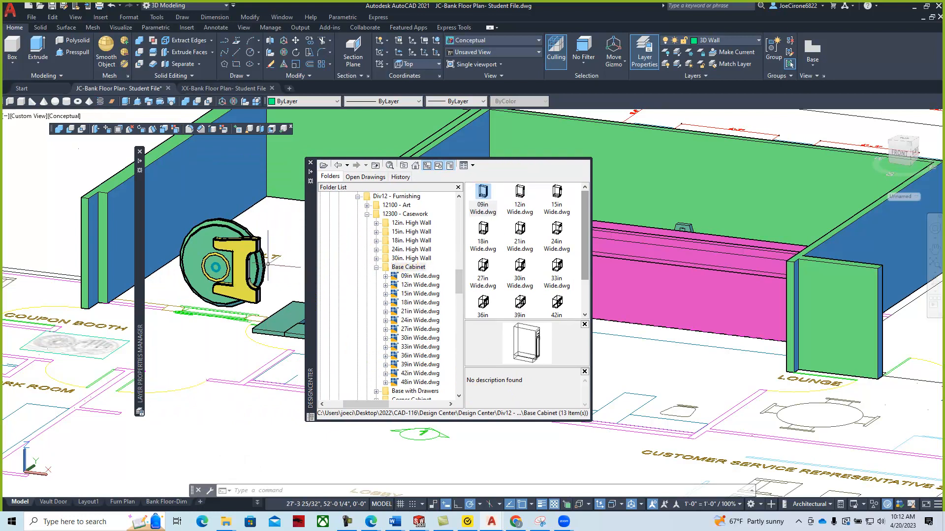
{"action": "left_click_drag", "start_coordinate": [311, 239], "coordinate": [73, 290]}
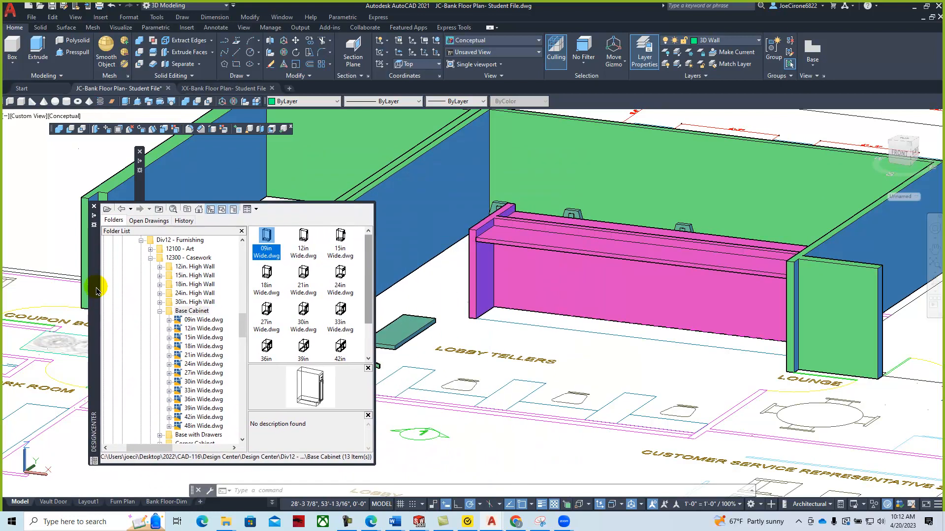
Switch the model to the Top view, framing the auto tellers counter next to the vault.
{"action": "scroll", "coordinate": [541, 194], "scroll_direction": "up", "scroll_amount": 3}
{"action": "middle_click_drag", "start_coordinate": [113, 121], "coordinate": [116, 148]}
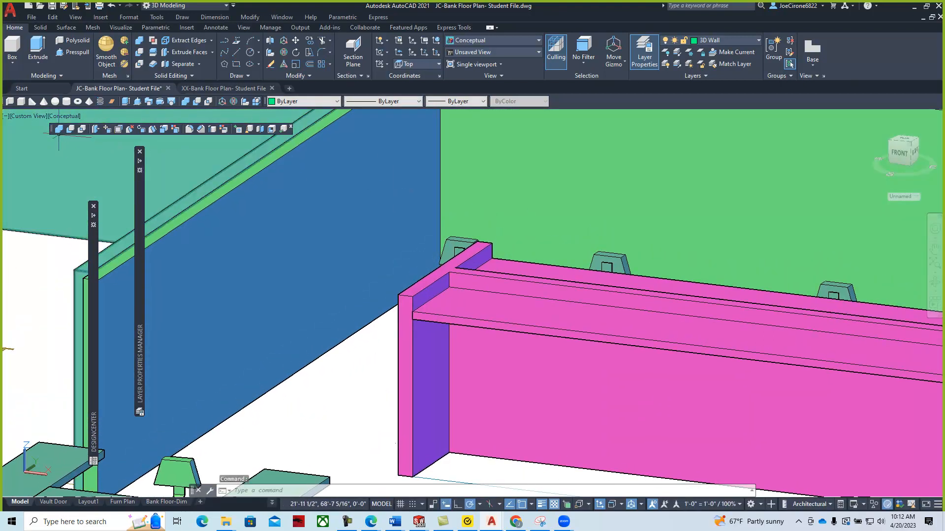
{"action": "left_click", "coordinate": [24, 116]}
{"action": "left_click", "coordinate": [42, 141]}
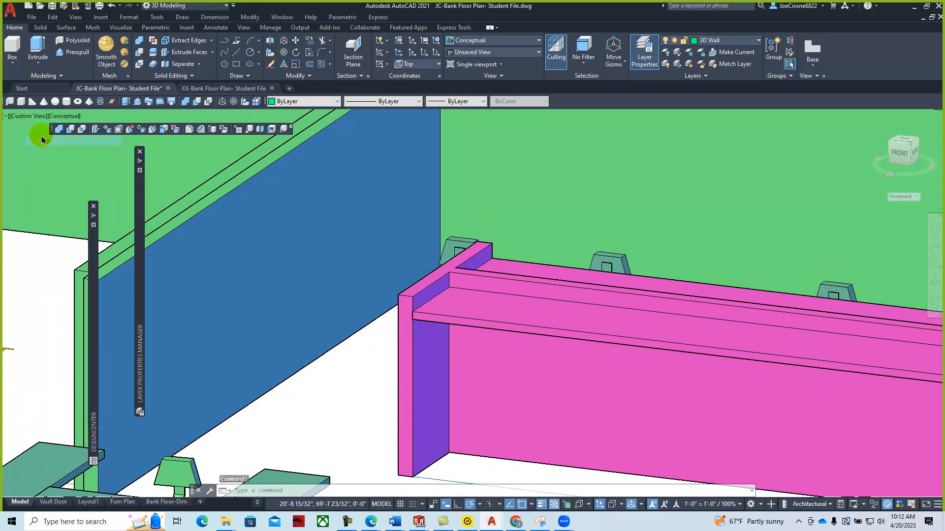
{"action": "scroll", "coordinate": [462, 267], "scroll_direction": "up", "scroll_amount": 5}
{"action": "scroll", "coordinate": [437, 253], "scroll_direction": "up", "scroll_amount": 3}
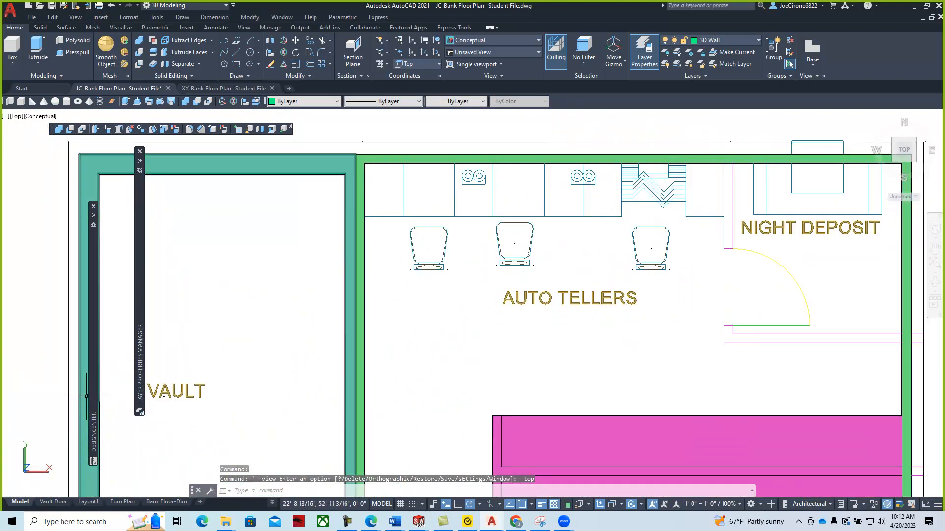
Insert the 24in Wide base cabinet from DesignCenter at the counter's front corner by the vault wall, with default scale and rotation.
{"action": "mouse_move", "coordinate": [96, 391]}
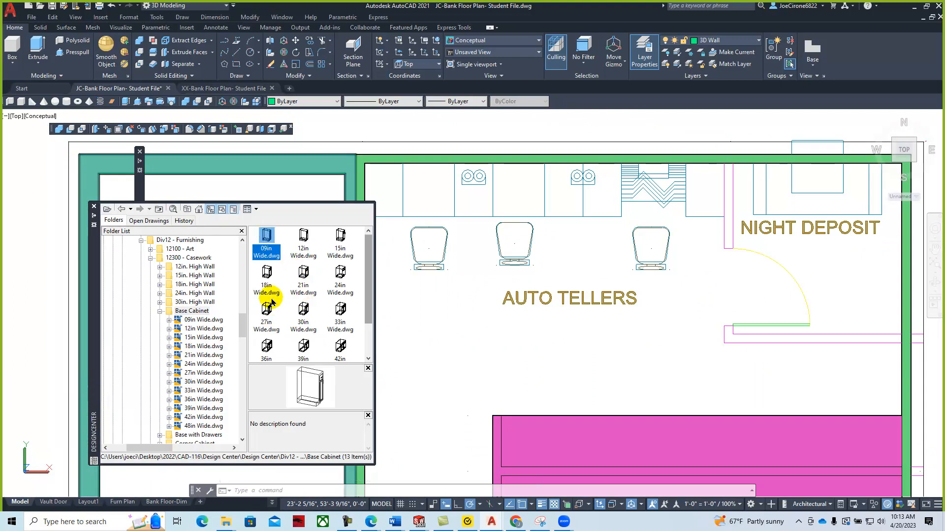
{"action": "left_click", "coordinate": [340, 272]}
{"action": "mouse_move", "coordinate": [340, 272]}
{"action": "left_mouse_down"}
{"action": "mouse_move", "coordinate": [439, 308]}
{"action": "mouse_move", "coordinate": [407, 336]}
{"action": "left_mouse_up"}
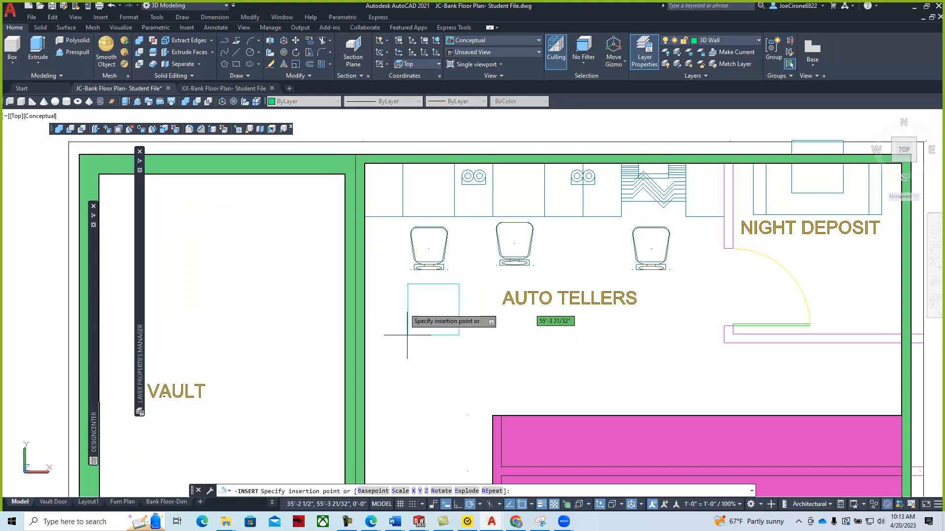
{"action": "left_click", "coordinate": [364, 216]}
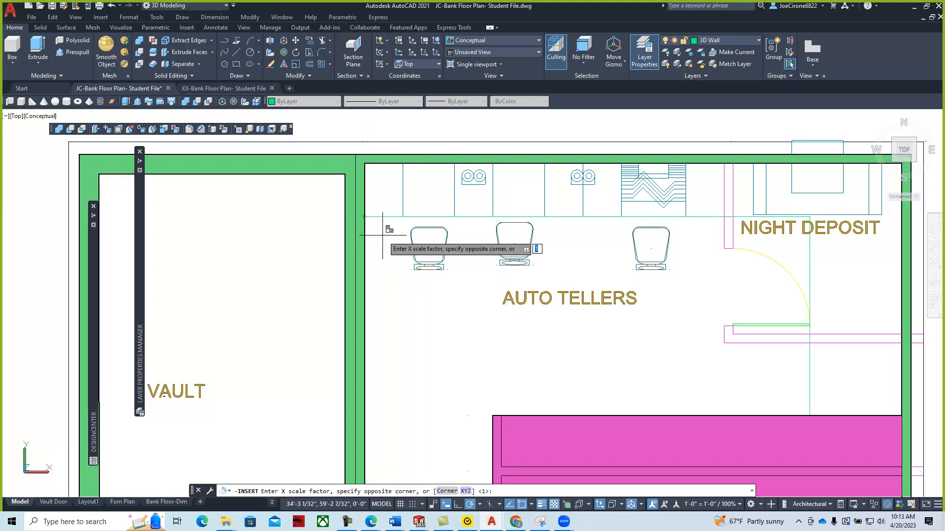
{"action": "key", "text": "Return"}
{"action": "key", "text": "Return"}
{"action": "key", "text": "Return"}
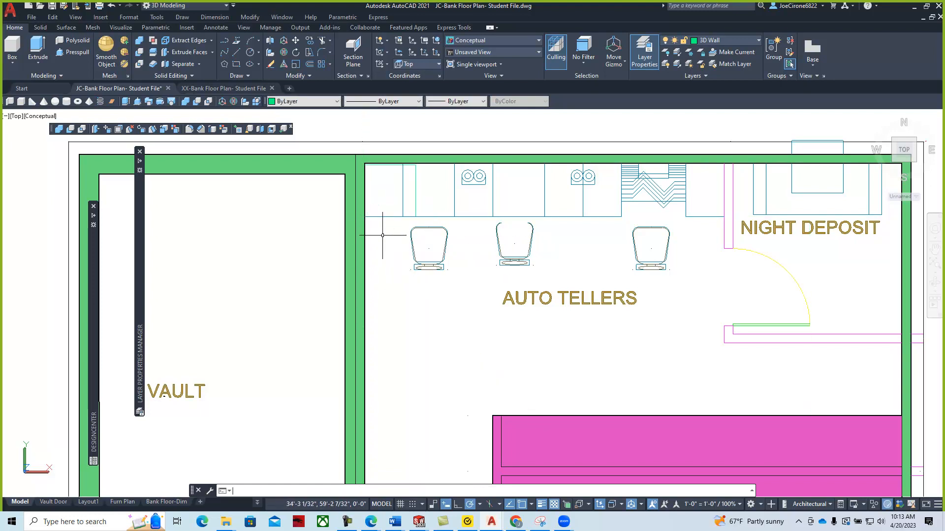
Rotate the base cabinet to 270° about its insertion corner on the vault wall, with Ortho on.
{"action": "middle_click_drag", "start_coordinate": [382, 257], "coordinate": [356, 189], "text": "shift"}
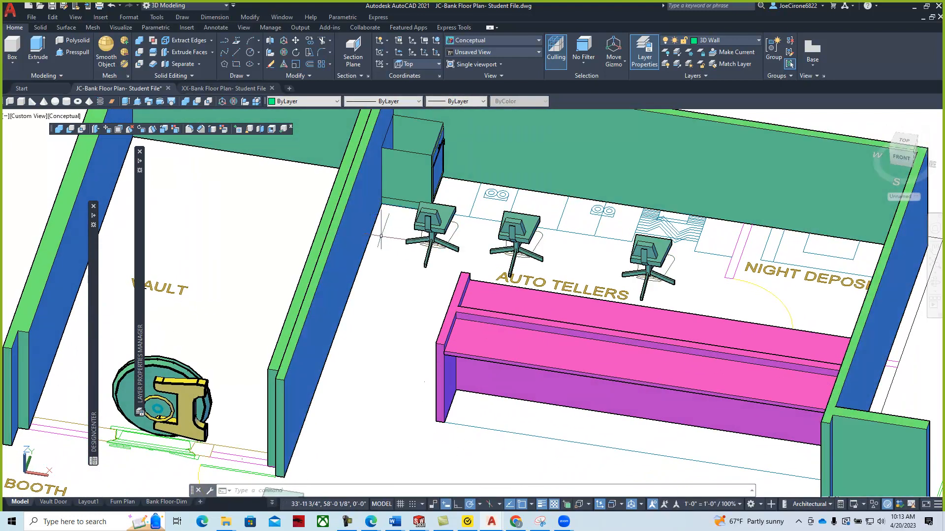
{"action": "scroll", "coordinate": [380, 237], "scroll_direction": "up", "scroll_amount": 5}
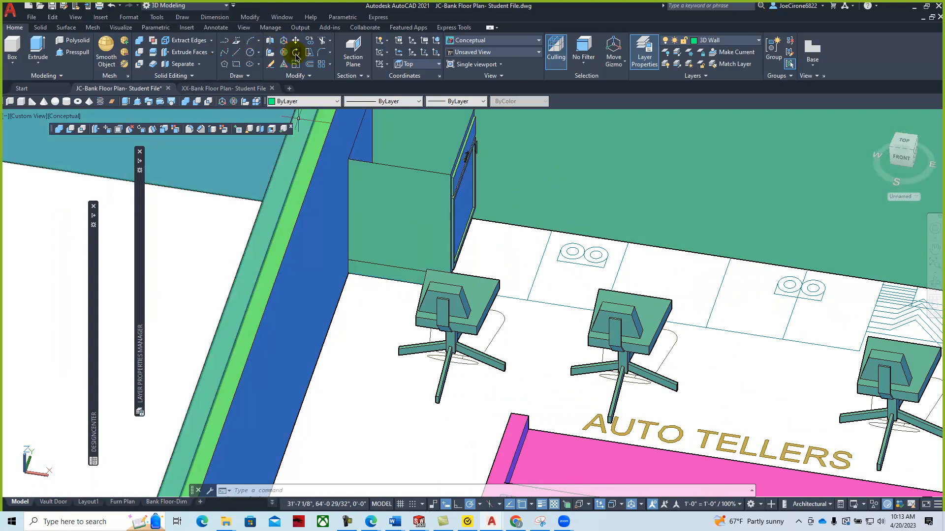
{"action": "left_click", "coordinate": [295, 52]}
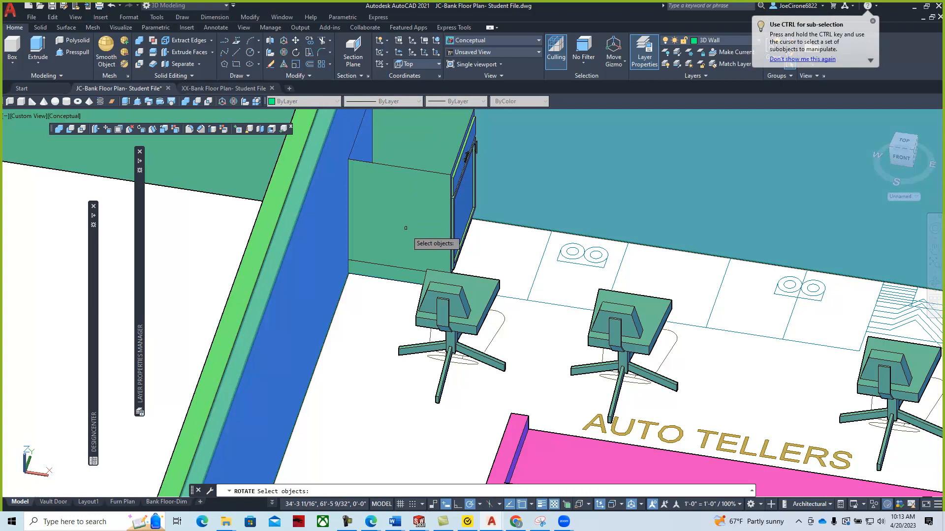
{"action": "left_click", "coordinate": [417, 258]}
{"action": "key", "text": "Return"}
{"action": "left_click", "coordinate": [348, 272]}
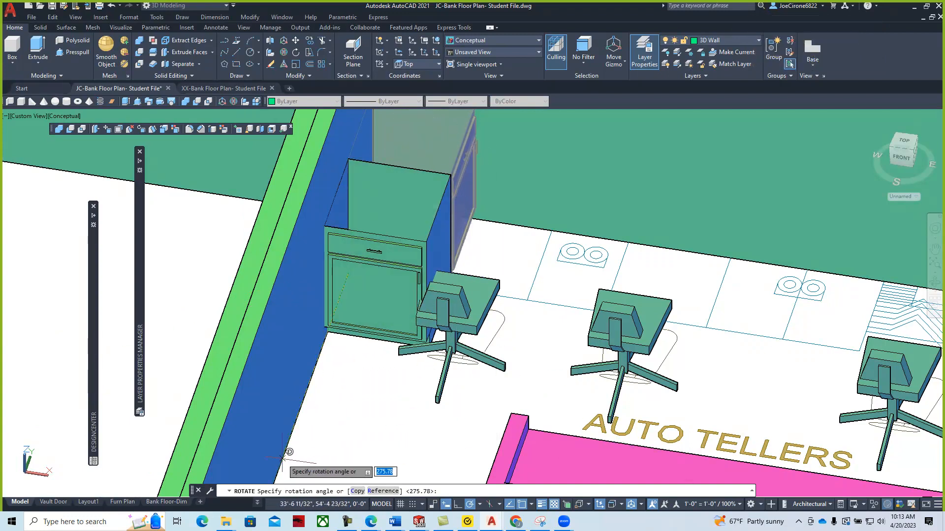
{"action": "middle_click_drag", "start_coordinate": [323, 449], "coordinate": [305, 355]}
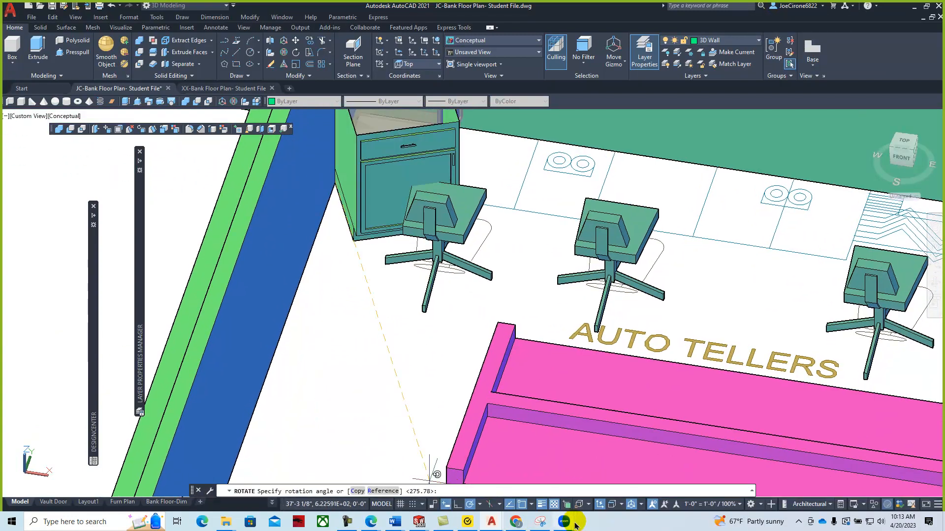
{"action": "left_click", "coordinate": [457, 505]}
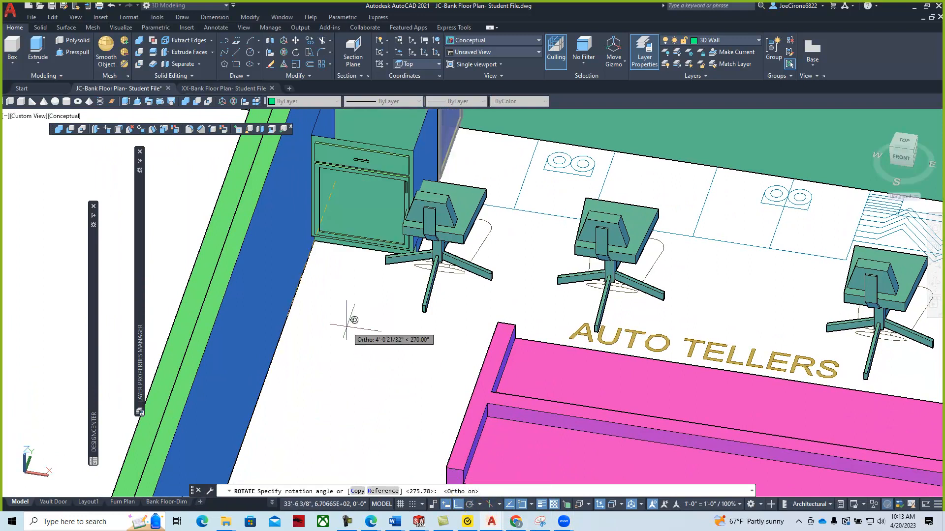
{"action": "left_click", "coordinate": [312, 352]}
{"action": "scroll", "coordinate": [332, 358], "scroll_direction": "down", "scroll_amount": 3}
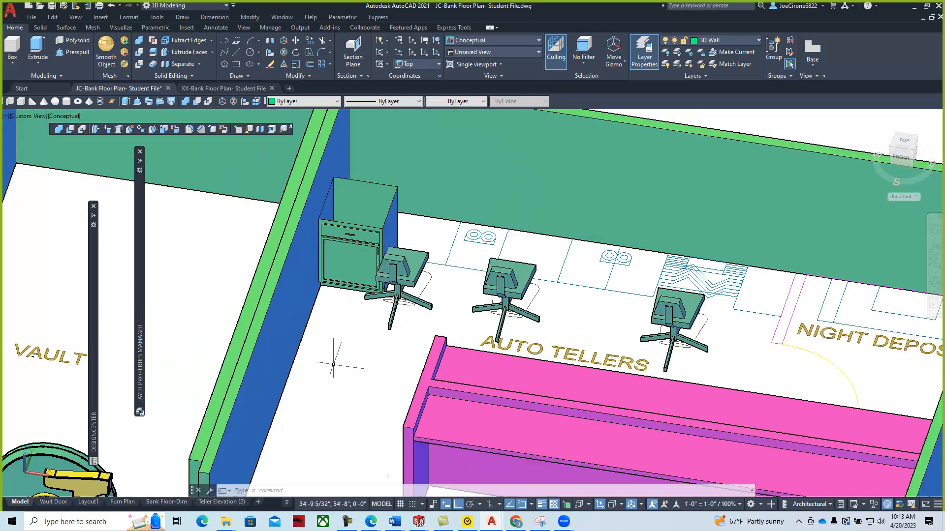
In the Top view, move the cabinet by its back corner into the inside corner of the vault wall and rear wall.
{"action": "middle_click_drag", "start_coordinate": [332, 359], "coordinate": [321, 436]}
{"action": "scroll", "coordinate": [344, 298], "scroll_direction": "up", "scroll_amount": 2}
{"action": "scroll", "coordinate": [344, 305], "scroll_direction": "up", "scroll_amount": 2}
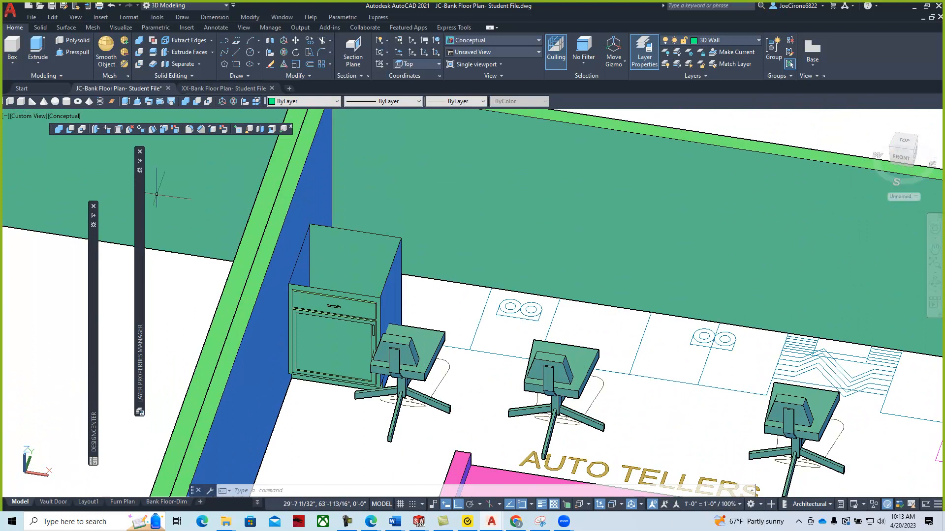
{"action": "left_click", "coordinate": [30, 119]}
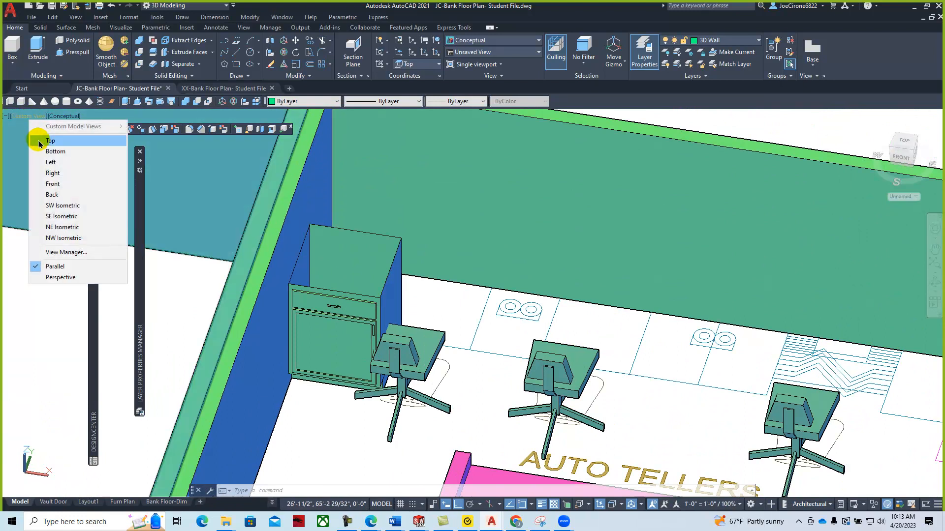
{"action": "left_click", "coordinate": [37, 139]}
{"action": "scroll", "coordinate": [443, 227], "scroll_direction": "up", "scroll_amount": 10}
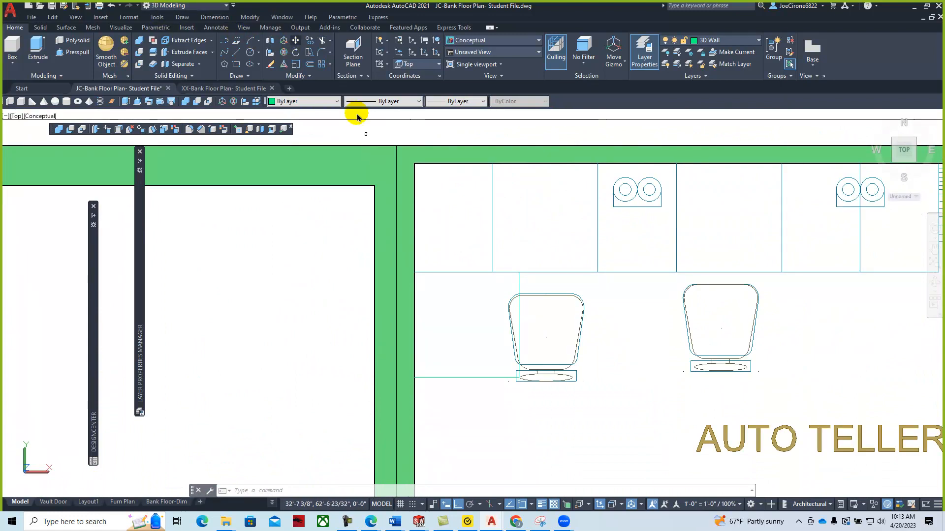
{"action": "left_click", "coordinate": [295, 40]}
{"action": "left_click", "coordinate": [519, 282]}
{"action": "key", "text": "Return"}
{"action": "left_click", "coordinate": [416, 272]}
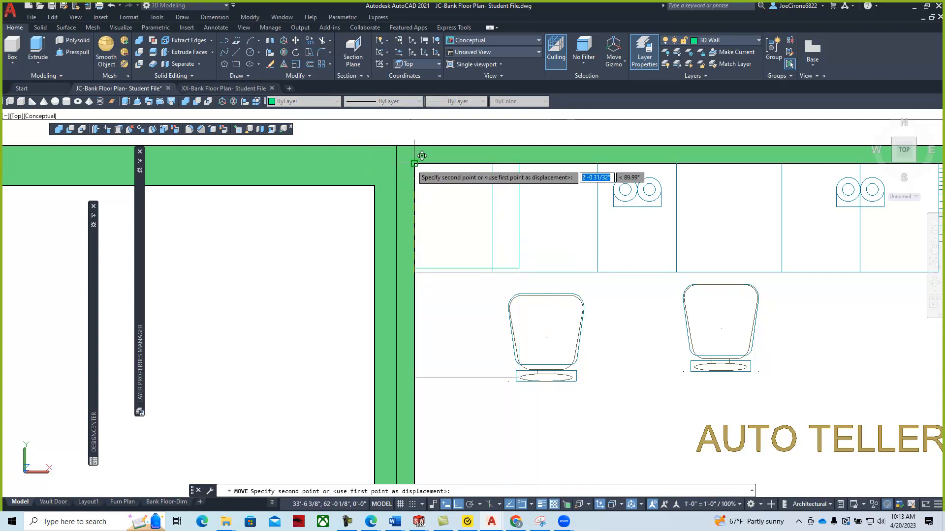
{"action": "left_click", "coordinate": [418, 160]}
Copy the cabinet from its top front corner on the vault wall side, placing the first copy 2'-0" along the rear wall.
{"action": "mouse_move", "coordinate": [428, 344]}
{"action": "middle_mouse_down", "text": "shift"}
{"action": "mouse_move", "coordinate": [437, 320]}
{"action": "mouse_move", "coordinate": [420, 255]}
{"action": "mouse_move", "coordinate": [442, 265]}
{"action": "mouse_move", "coordinate": [448, 320]}
{"action": "middle_mouse_up", "text": "shift"}
{"action": "scroll", "coordinate": [555, 343], "scroll_direction": "down", "scroll_amount": 2}
{"action": "middle_click_drag", "start_coordinate": [555, 343], "coordinate": [431, 256]}
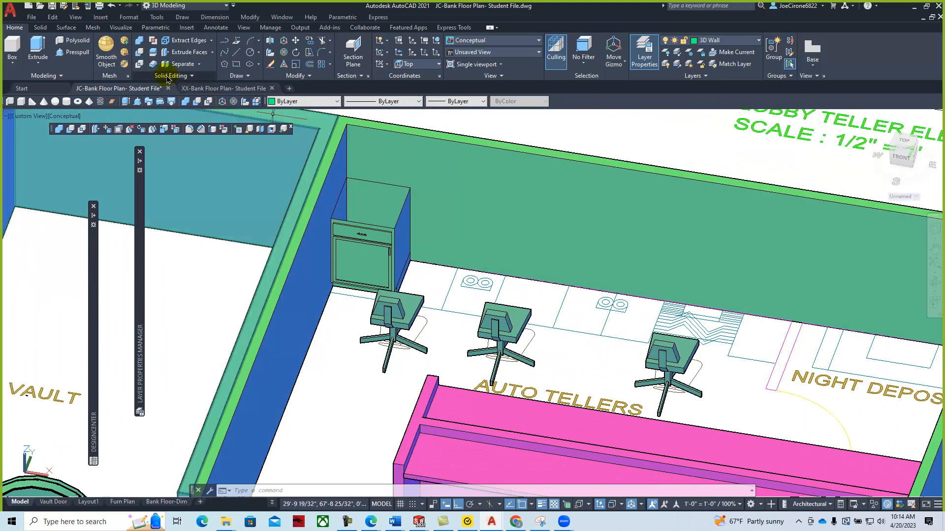
{"action": "left_click", "coordinate": [309, 42]}
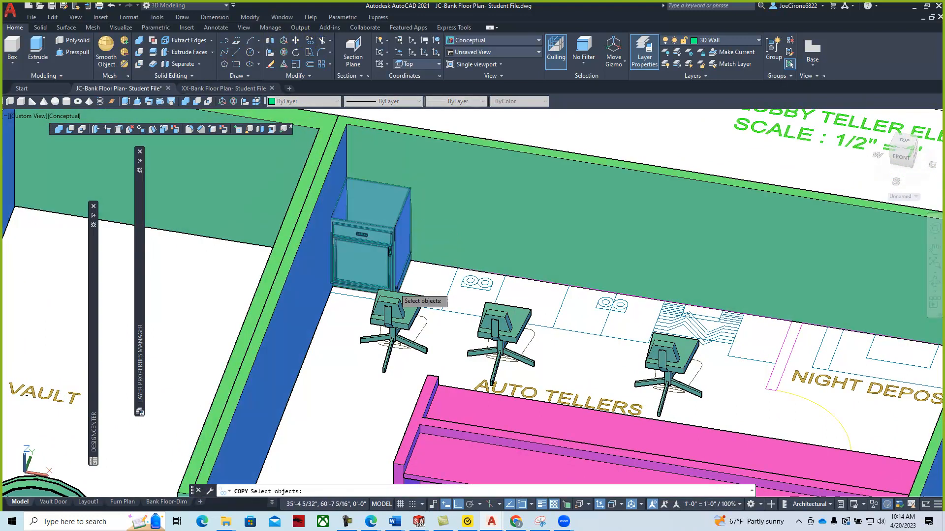
{"action": "left_click", "coordinate": [357, 279]}
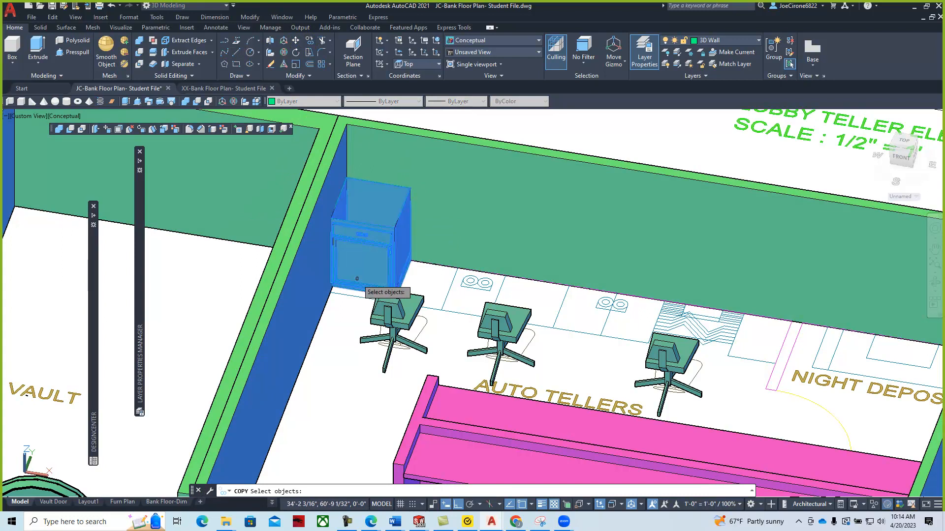
{"action": "key", "text": "Return"}
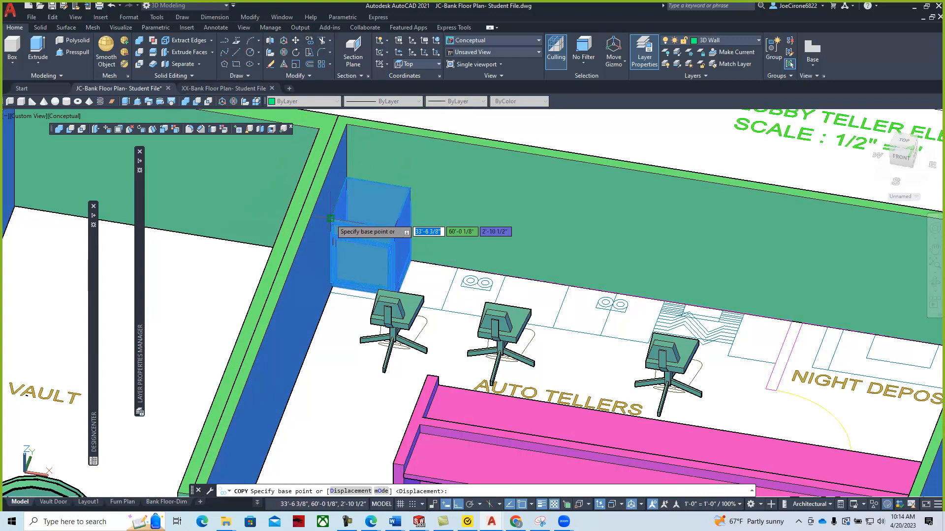
{"action": "left_click", "coordinate": [331, 218]}
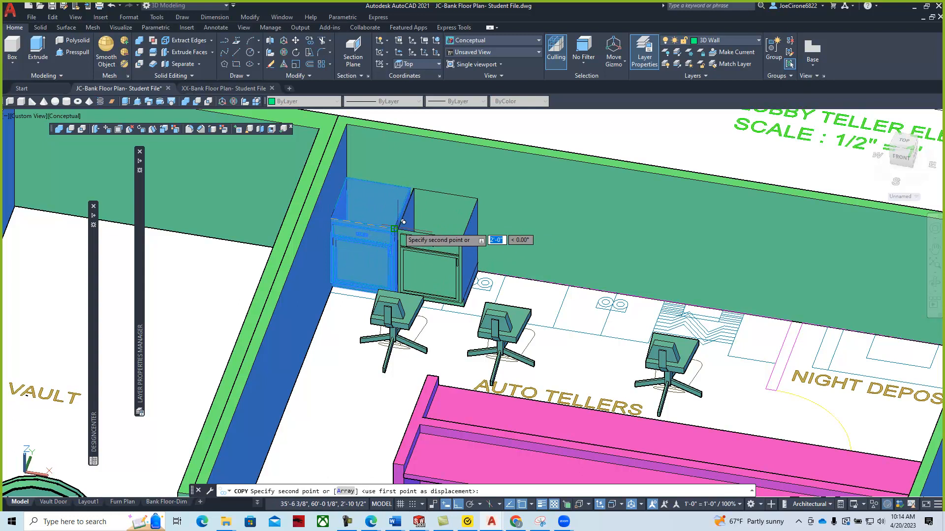
{"action": "scroll", "coordinate": [403, 223], "scroll_direction": "up", "scroll_amount": 5}
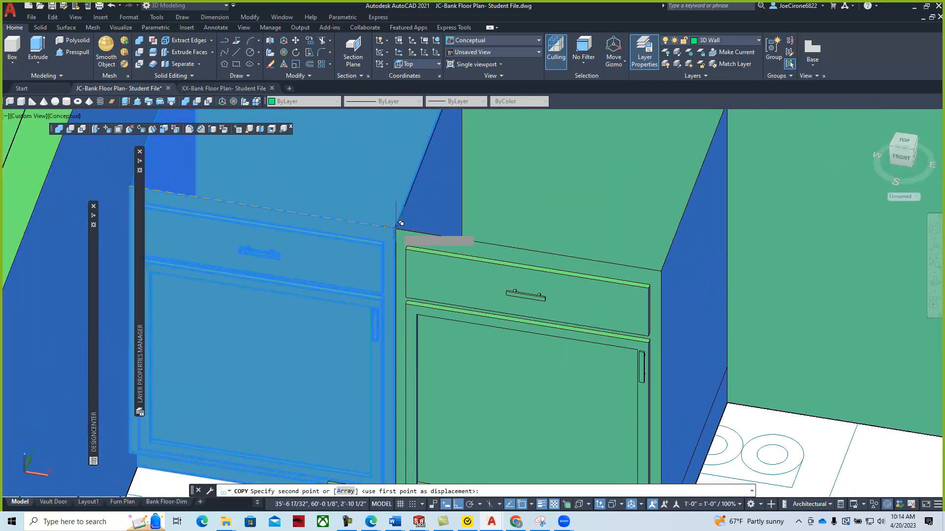
{"action": "left_click", "coordinate": [395, 230]}
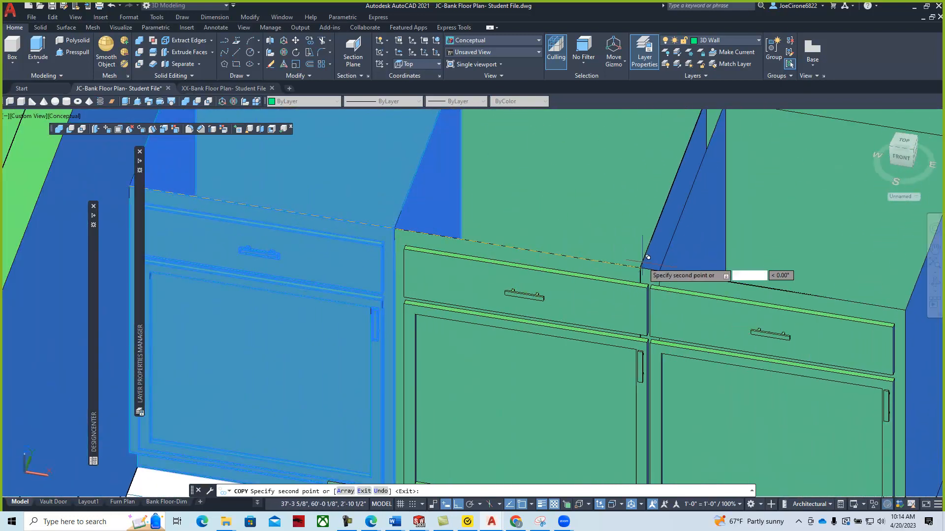
Place four more cabinet copies end to end at 2'-0" spacing, up to 10'-0" from the first cabinet.
{"action": "scroll", "coordinate": [661, 271], "scroll_direction": "down", "scroll_amount": 5}
{"action": "middle_click_drag", "start_coordinate": [662, 271], "coordinate": [404, 259]}
{"action": "left_click", "coordinate": [404, 250]}
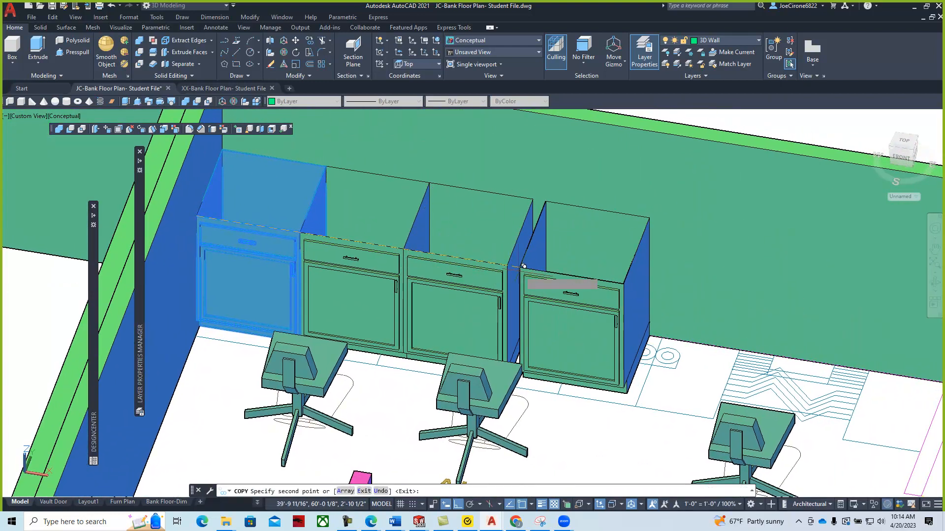
{"action": "left_click", "coordinate": [512, 261]}
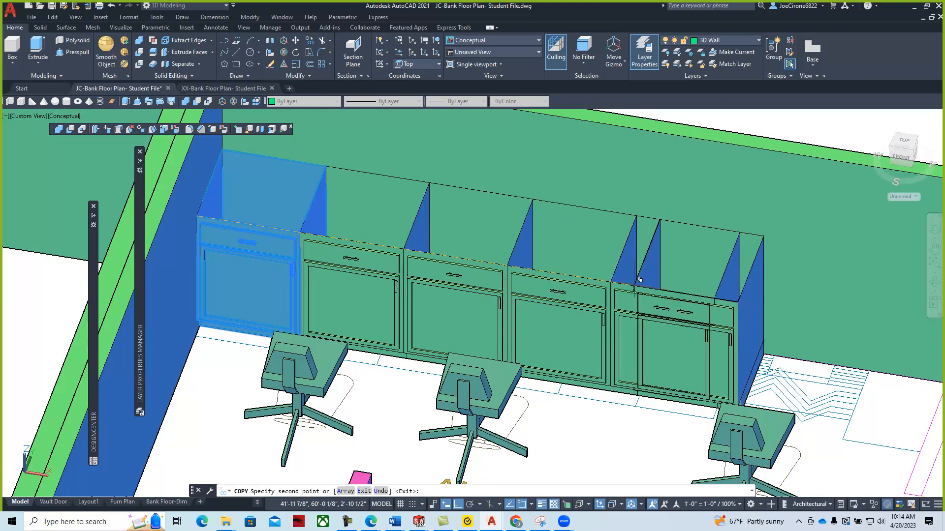
{"action": "left_click", "coordinate": [615, 278]}
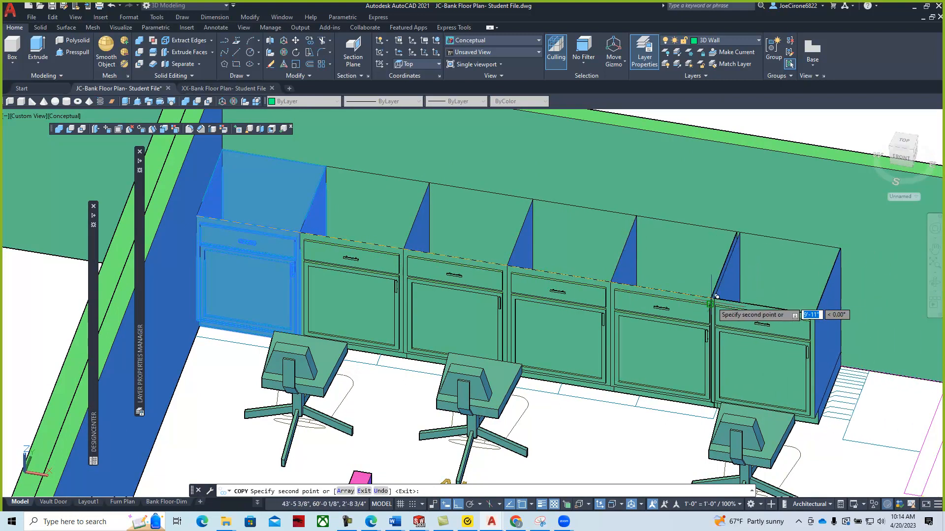
{"action": "scroll", "coordinate": [715, 297], "scroll_direction": "up", "scroll_amount": 5}
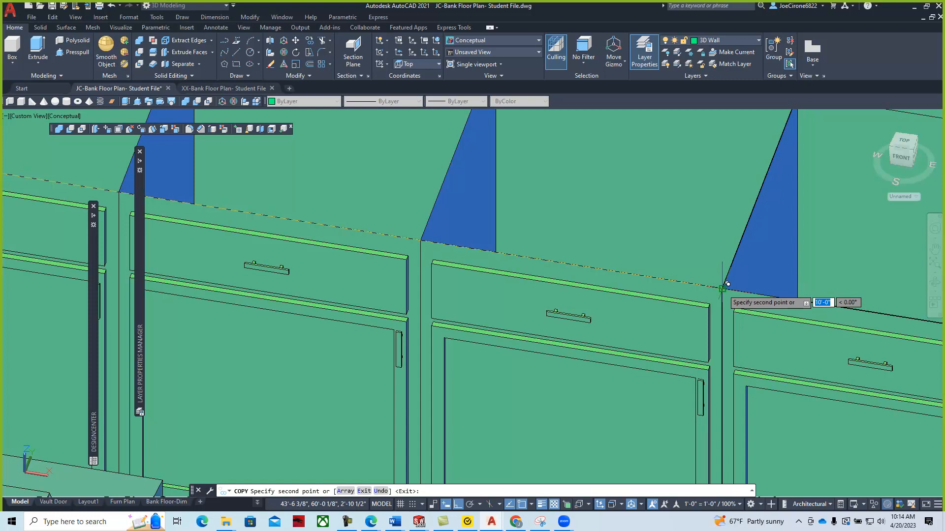
Place one more cabinet copy 11'-11" from the first, at the night deposit end, and finish copying.
{"action": "scroll", "coordinate": [722, 289], "scroll_direction": "down", "scroll_amount": 5}
{"action": "middle_click_drag", "start_coordinate": [722, 289], "coordinate": [382, 240]}
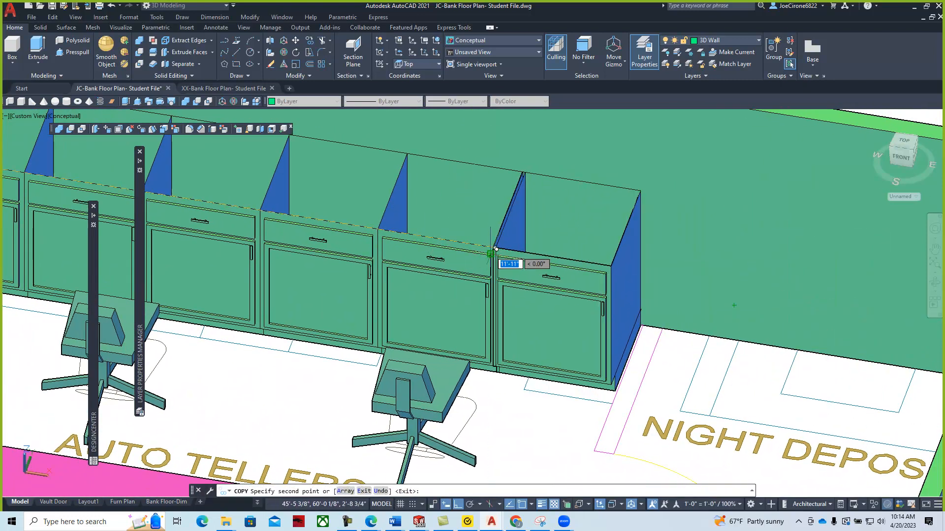
{"action": "left_click", "coordinate": [490, 252]}
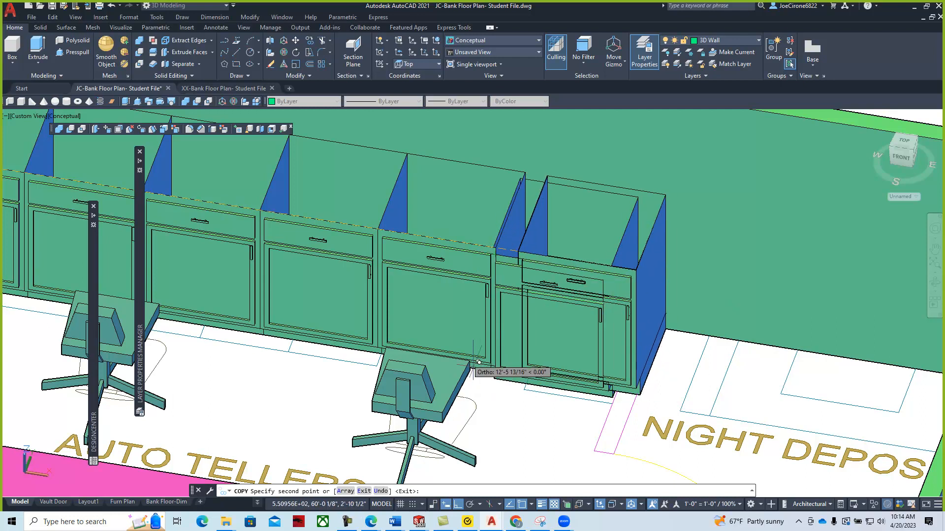
{"action": "key", "text": "Return"}
Erase the misaligned last cabinet copy at the night deposit end of the row.
{"action": "scroll", "coordinate": [431, 335], "scroll_direction": "down", "scroll_amount": 2}
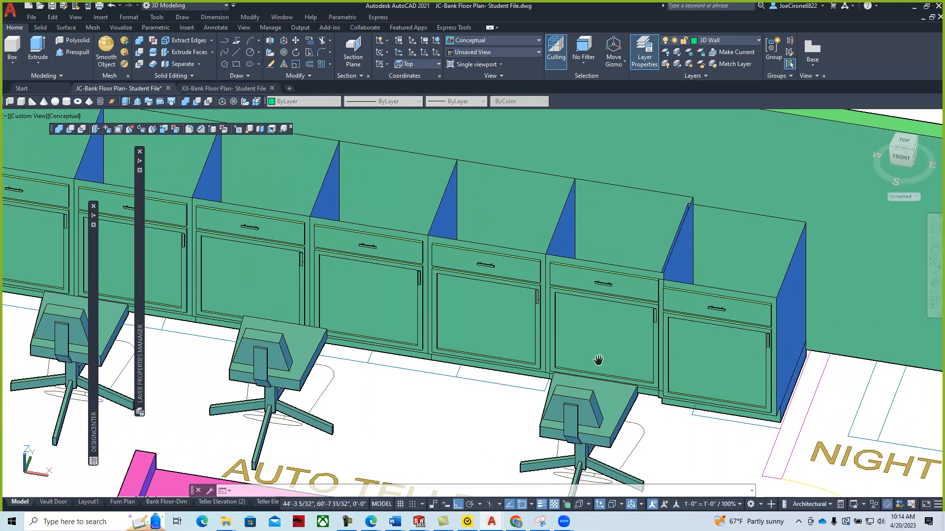
{"action": "scroll", "coordinate": [733, 364], "scroll_direction": "up", "scroll_amount": 4}
{"action": "scroll", "coordinate": [681, 304], "scroll_direction": "up", "scroll_amount": 4}
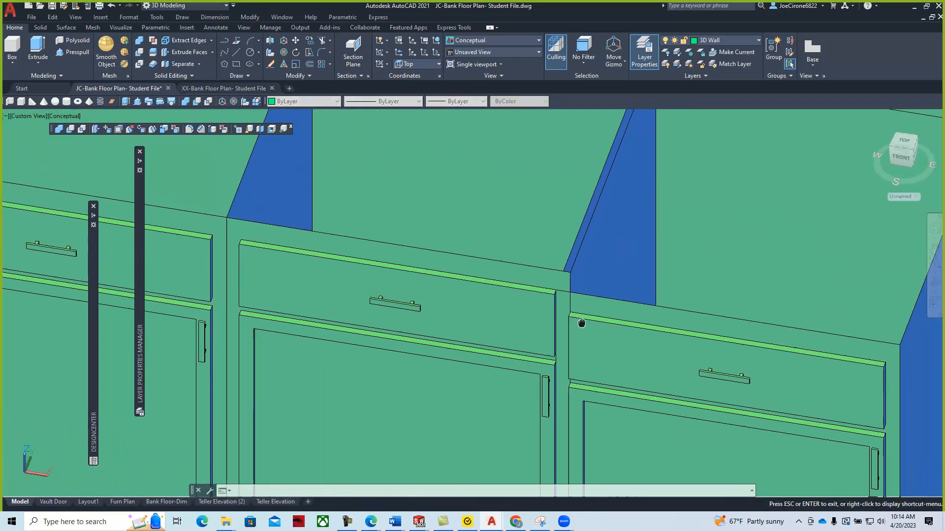
{"action": "scroll", "coordinate": [681, 304], "scroll_direction": "down", "scroll_amount": 4}
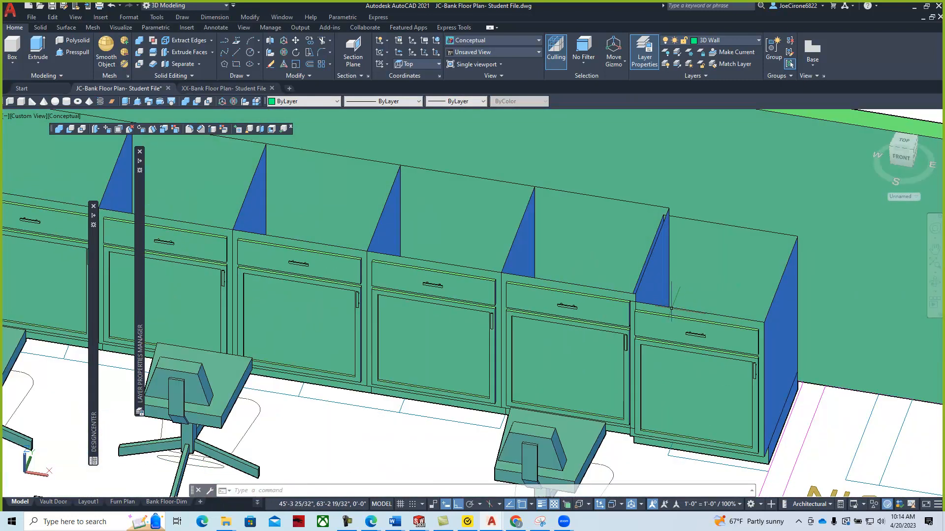
{"action": "left_click", "coordinate": [673, 406]}
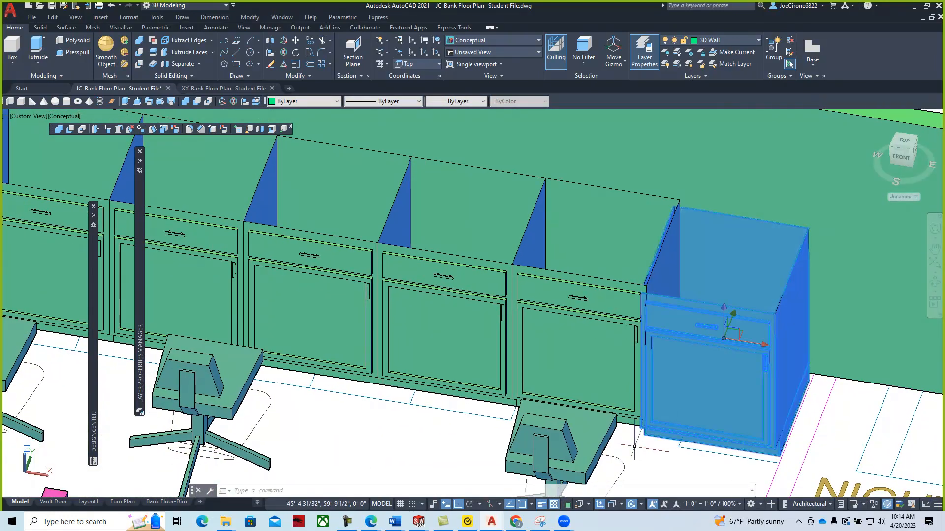
{"action": "key", "text": "Delete"}
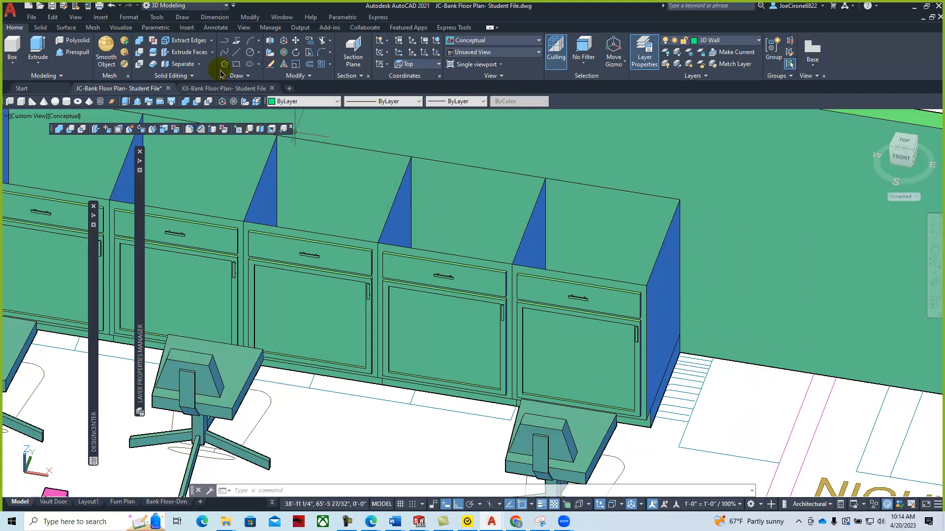
Copy the end cabinet from its top front corner to 2'-0" farther along the rear wall, at the night deposit end.
{"action": "left_click", "coordinate": [307, 43]}
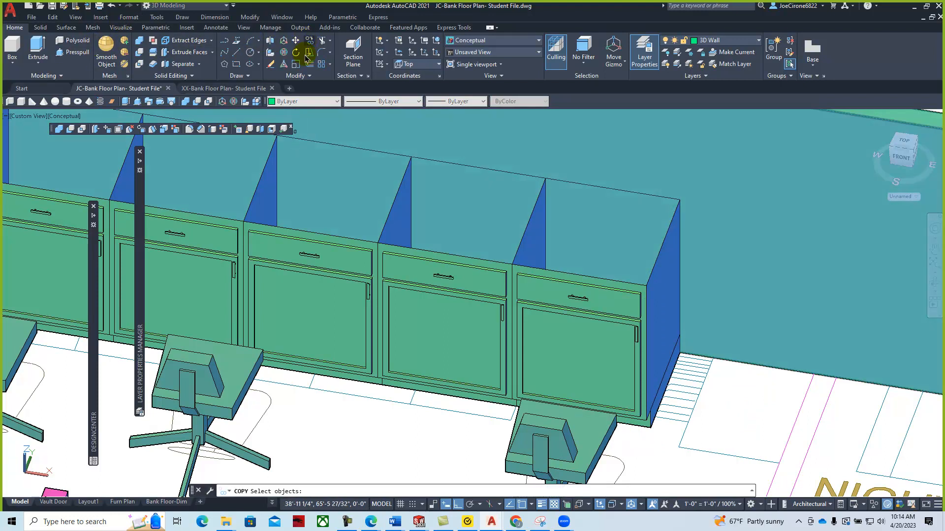
{"action": "left_click", "coordinate": [624, 310]}
{"action": "key", "text": "Return"}
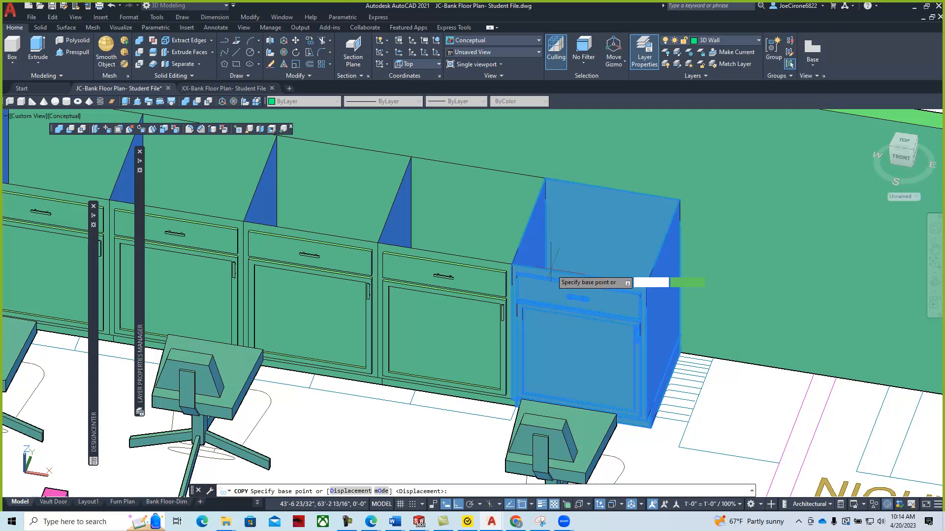
{"action": "left_click", "coordinate": [511, 264]}
{"action": "scroll", "coordinate": [649, 280], "scroll_direction": "up", "scroll_amount": 2}
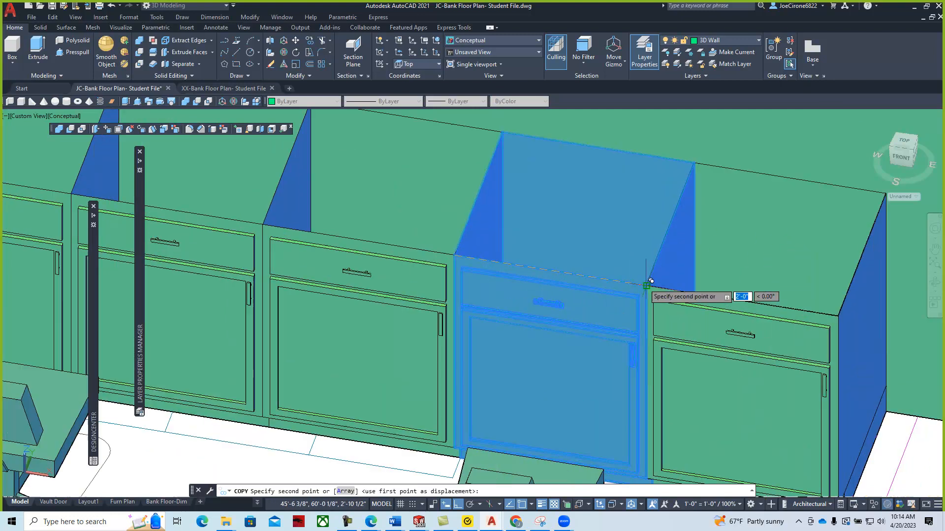
{"action": "left_click", "coordinate": [646, 284]}
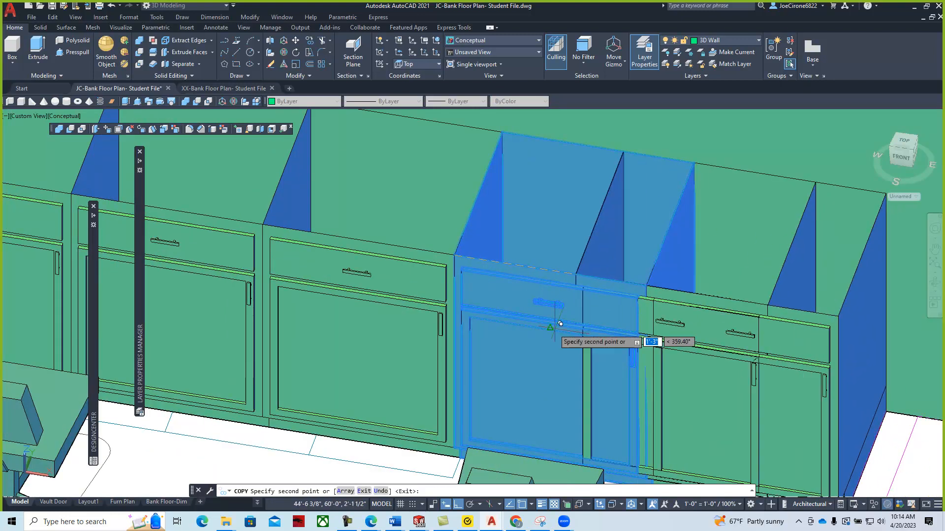
{"action": "key", "text": "Return"}
Draw a corner-to-corner rectangle over the third divider outline of the lobby tellers counter on the A-Furn-Casework layer.
{"action": "scroll", "coordinate": [556, 322], "scroll_direction": "down", "scroll_amount": 6}
{"action": "middle_click_drag", "start_coordinate": [550, 329], "coordinate": [582, 242]}
{"action": "scroll", "coordinate": [550, 330], "scroll_direction": "down", "scroll_amount": 2}
{"action": "mouse_move", "coordinate": [569, 393]}
{"action": "middle_mouse_down"}
{"action": "mouse_move", "coordinate": [574, 239]}
{"action": "mouse_move", "coordinate": [554, 225]}
{"action": "middle_mouse_up"}
{"action": "middle_click_drag", "start_coordinate": [562, 367], "coordinate": [462, 285]}
{"action": "scroll", "coordinate": [534, 339], "scroll_direction": "up", "scroll_amount": 5}
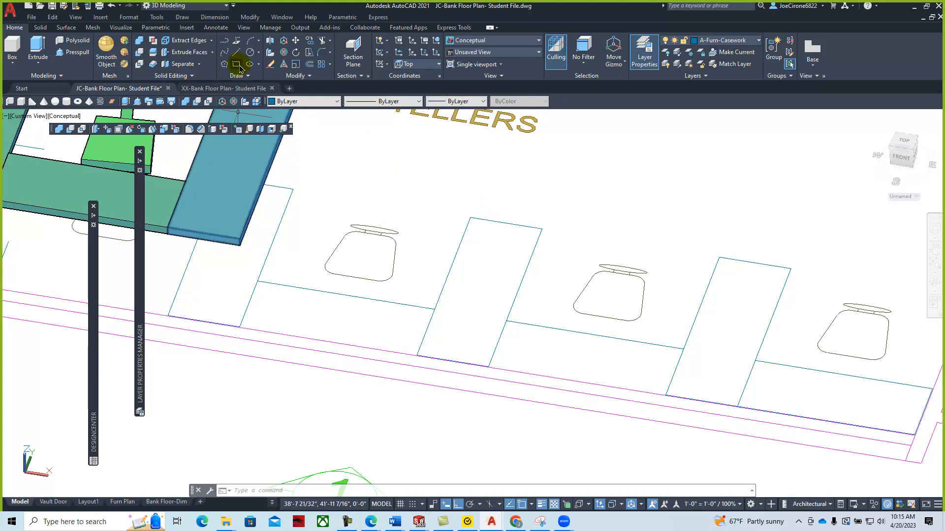
{"action": "left_click", "coordinate": [236, 64]}
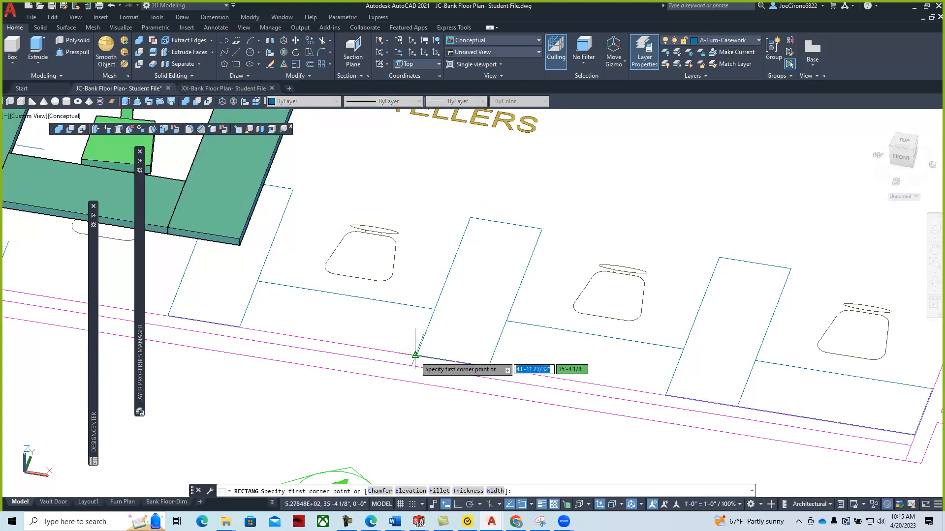
{"action": "left_click", "coordinate": [417, 355]}
{"action": "left_click", "coordinate": [541, 229]}
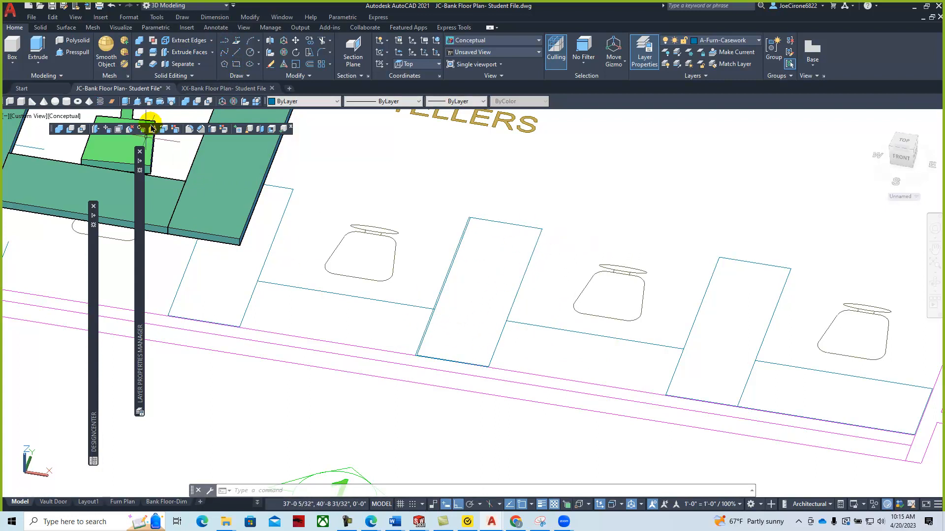
Extrude the new divider rectangle at the lobby tellers to a height of 2".
{"action": "left_click", "coordinate": [125, 103]}
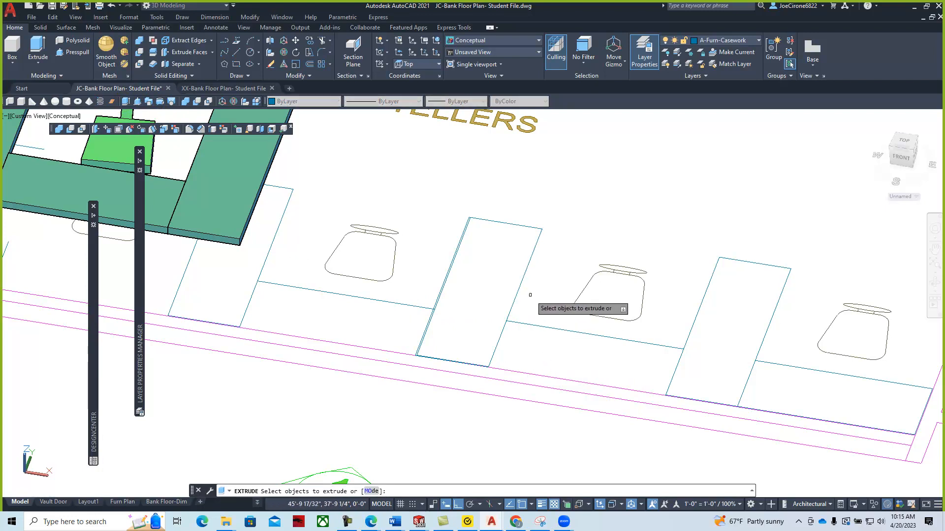
{"action": "key", "text": "Escape"}
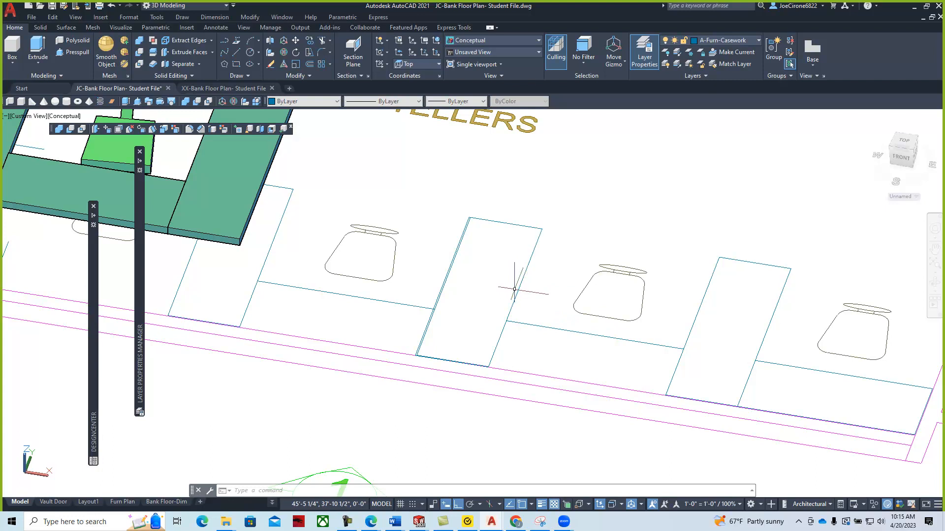
{"action": "left_click", "coordinate": [125, 103]}
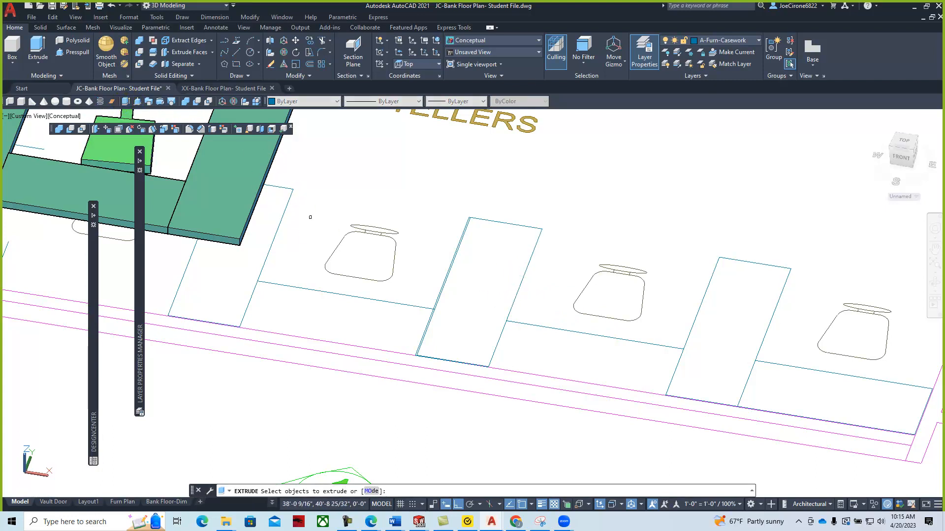
{"action": "left_click", "coordinate": [515, 298]}
{"action": "key", "text": "Return"}
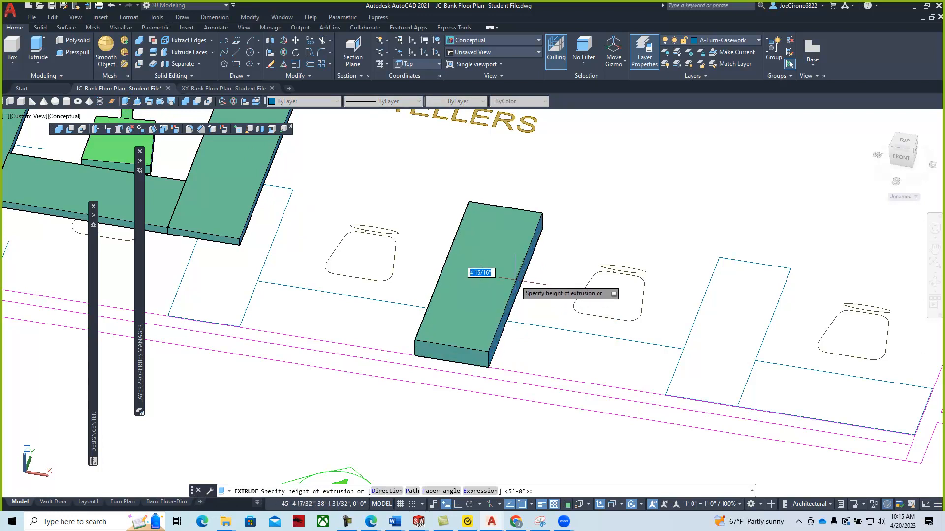
{"action": "key", "text": "Return"}
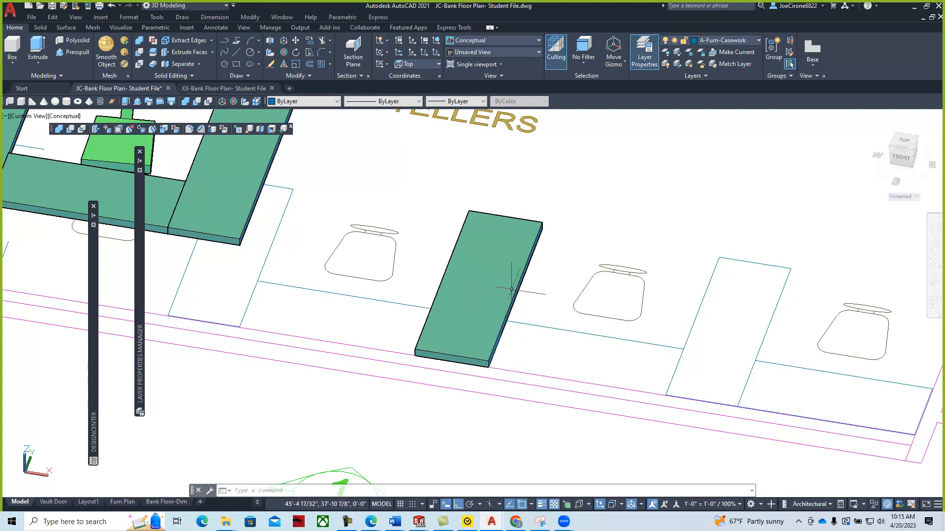
Raise the extruded divider slab 27" straight up with 3D Move and deselect it.
{"action": "scroll", "coordinate": [331, 291], "scroll_direction": "down", "scroll_amount": 3}
{"action": "middle_click_drag", "start_coordinate": [331, 290], "coordinate": [467, 329]}
{"action": "mouse_move", "coordinate": [355, 342]}
{"action": "middle_mouse_down", "text": "shift"}
{"action": "mouse_move", "coordinate": [377, 358]}
{"action": "mouse_move", "coordinate": [386, 401]}
{"action": "mouse_move", "coordinate": [401, 380]}
{"action": "mouse_move", "coordinate": [363, 330]}
{"action": "middle_mouse_up", "text": "shift"}
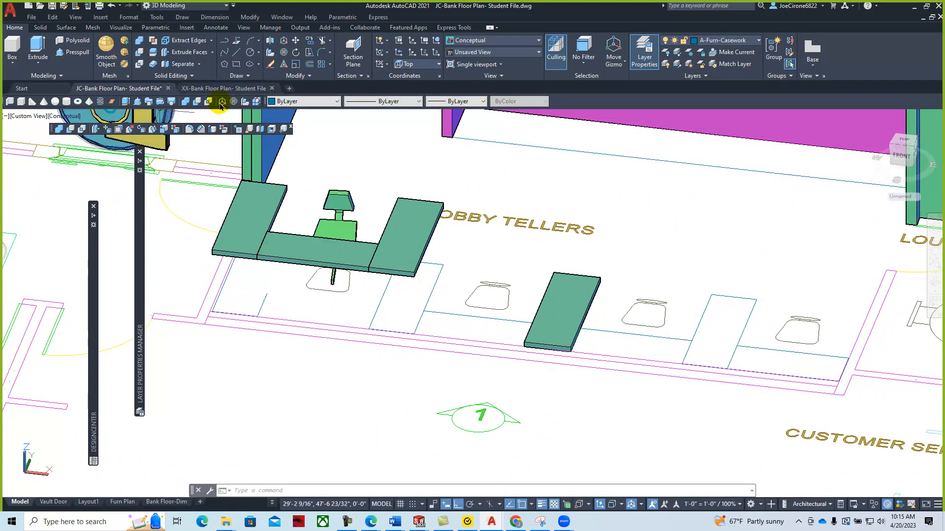
{"action": "left_click", "coordinate": [222, 102]}
{"action": "left_click", "coordinate": [580, 289]}
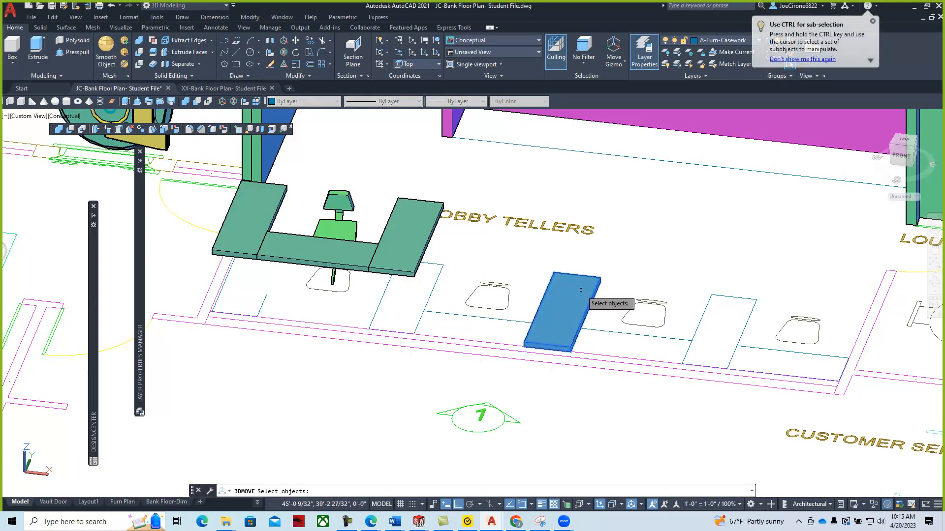
{"action": "key", "text": "Return"}
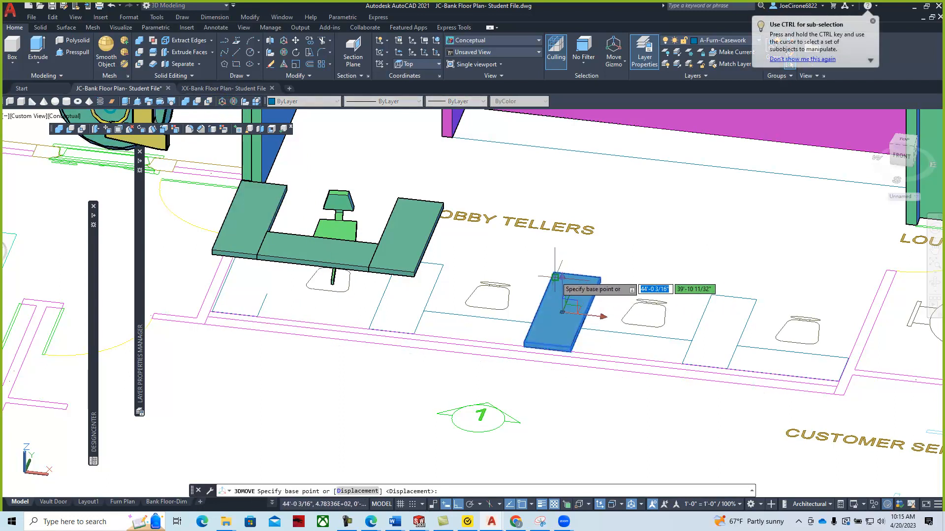
{"action": "left_click", "coordinate": [565, 295]}
{"action": "type", "text": "2"}
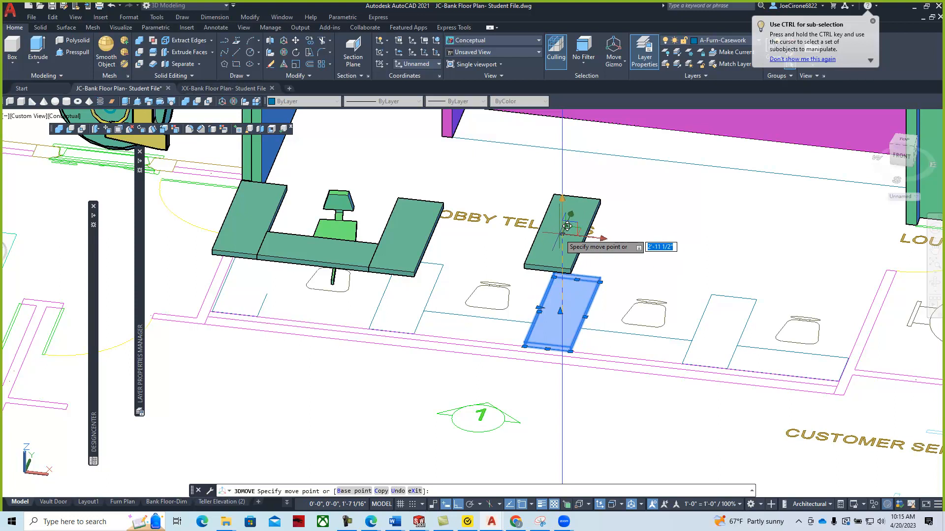
{"action": "type", "text": "7"}
{"action": "key", "text": "Return"}
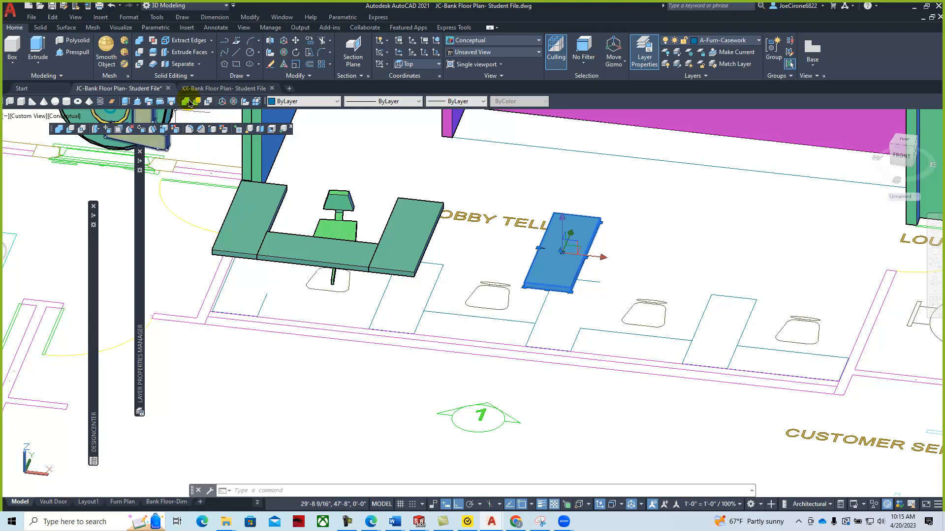
{"action": "key", "text": "Escape"}
Draw a rectangle over the counter outline between the second and third lobby teller dividers.
{"action": "left_click", "coordinate": [236, 64]}
{"action": "left_click", "coordinate": [423, 336]}
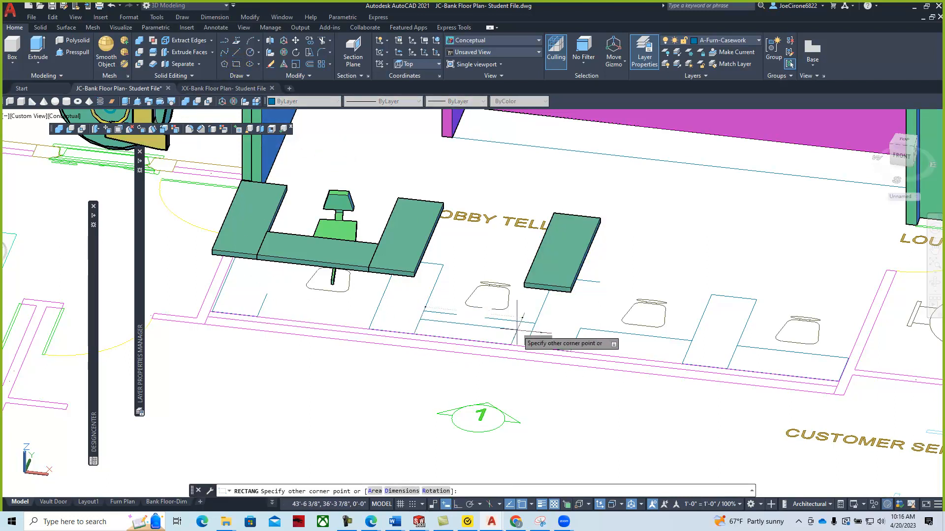
{"action": "key", "text": "Escape"}
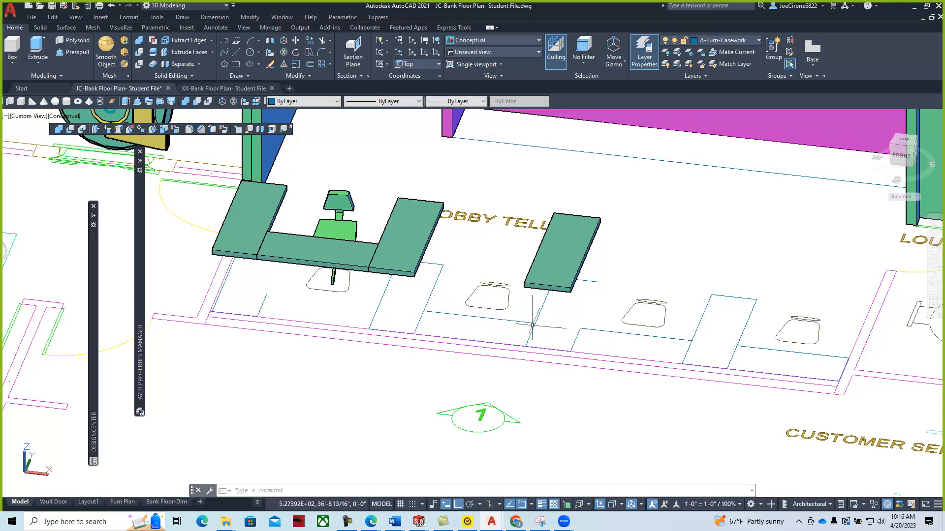
{"action": "left_click", "coordinate": [516, 319]}
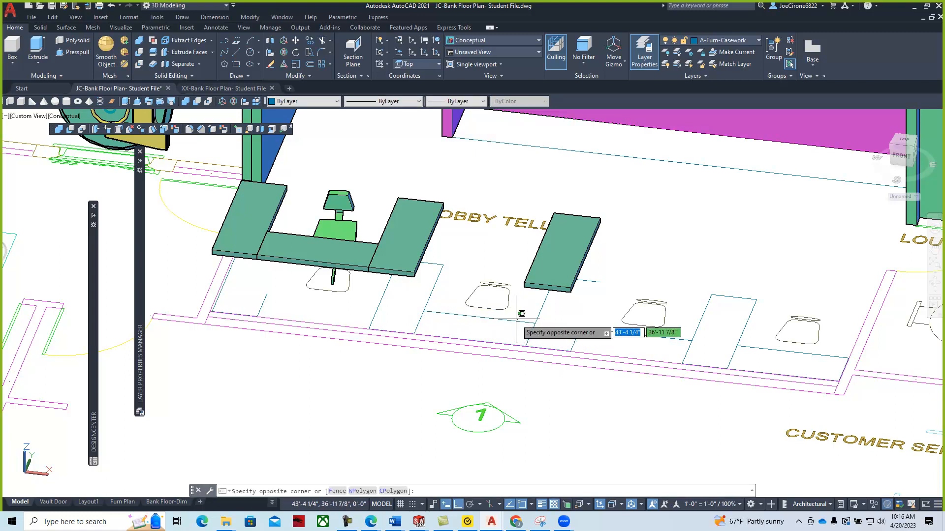
{"action": "key", "text": "Escape"}
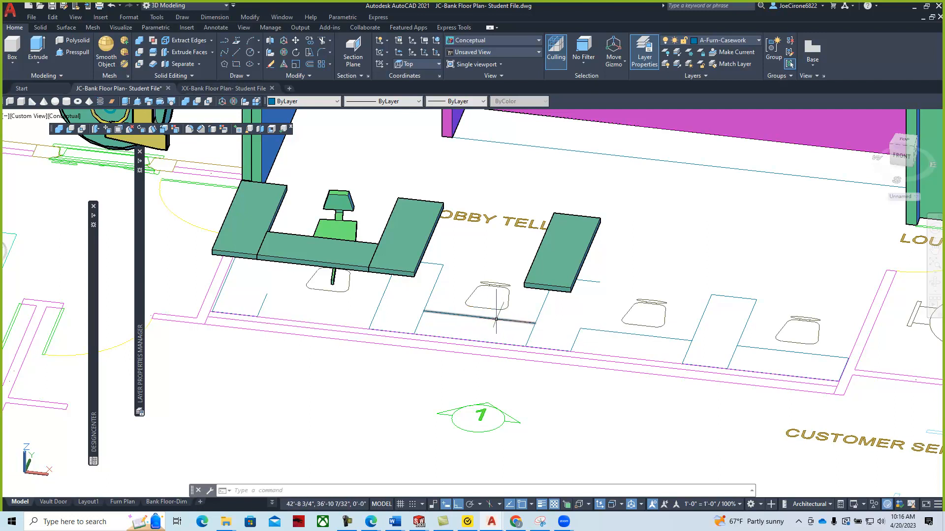
{"action": "key", "text": "Escape"}
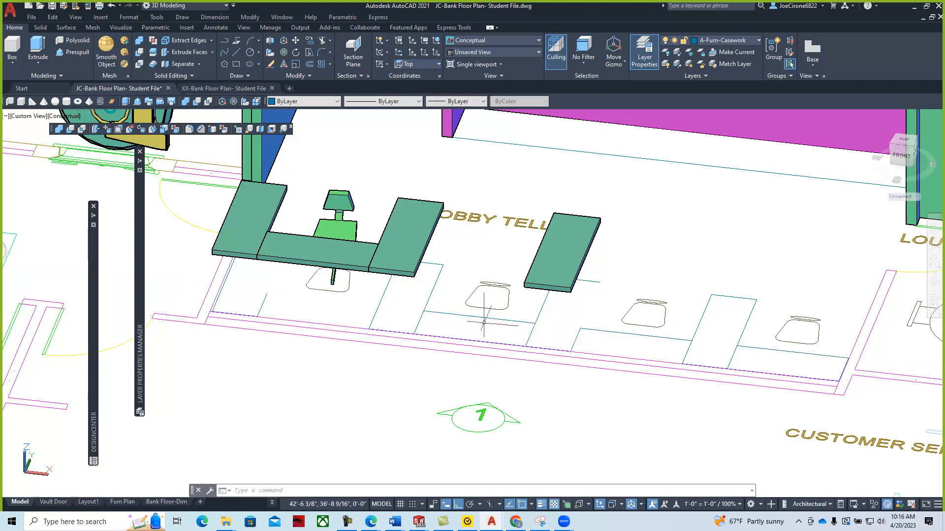
Extrude the counter rectangle between the second and third dividers to a height of 2".
{"action": "left_click", "coordinate": [127, 101]}
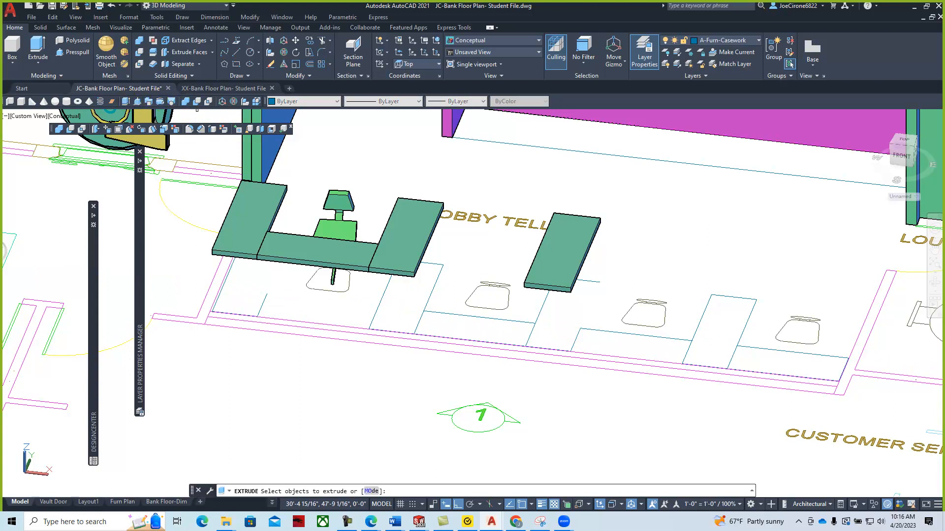
{"action": "left_click", "coordinate": [488, 318]}
{"action": "key", "text": "Return"}
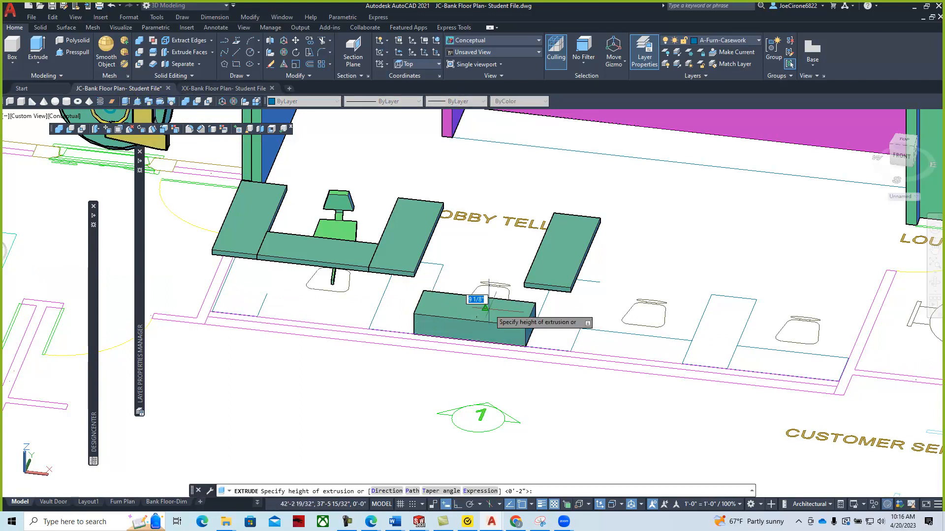
{"action": "type", "text": "2"}
{"action": "key", "text": "Return"}
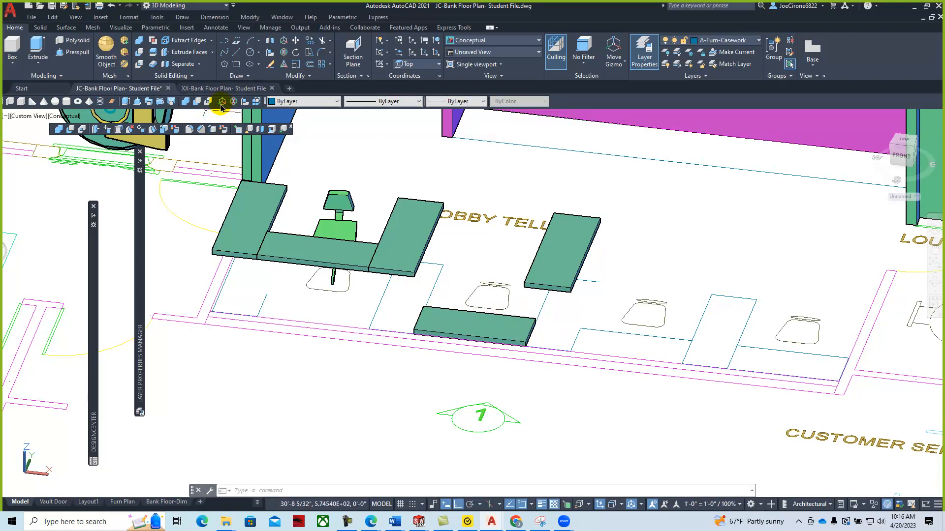
Raise the extruded counter slab between the second and third dividers 27" vertically with 3D Move.
{"action": "type", "text": "3m"}
{"action": "key", "text": "Return"}
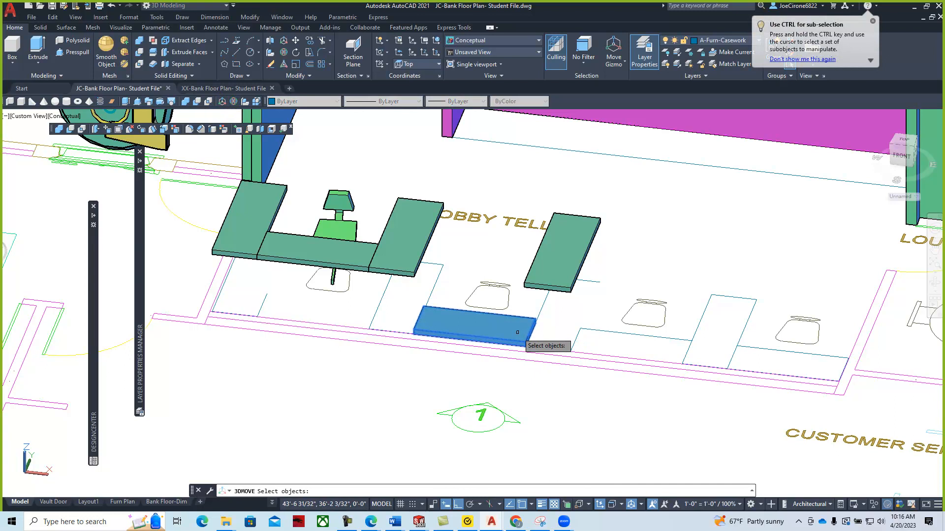
{"action": "left_click", "coordinate": [518, 332]}
{"action": "key", "text": "Return"}
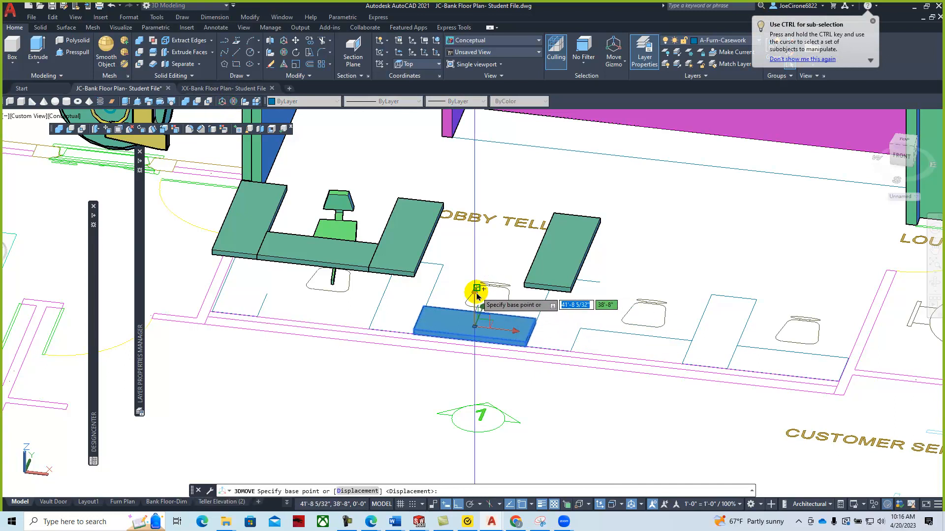
{"action": "left_click", "coordinate": [476, 298]}
{"action": "type", "text": "27"}
{"action": "key", "text": "Return"}
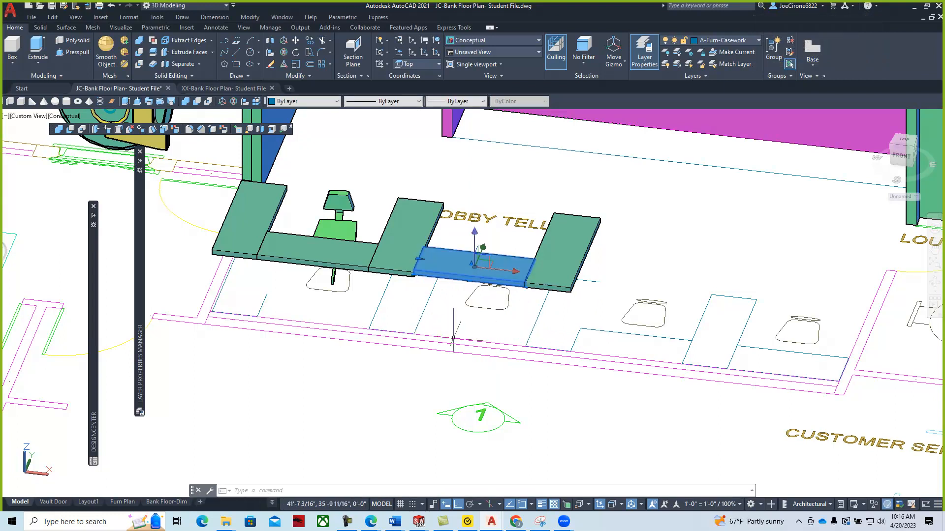
{"action": "key", "text": "Escape"}
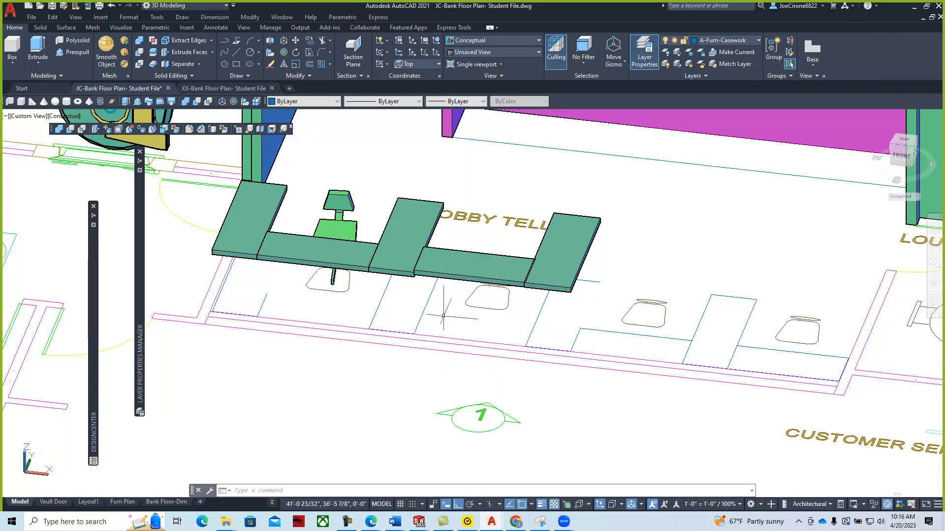
Delete the misaligned counter slab between the second and third lobby teller dividers.
{"action": "scroll", "coordinate": [443, 341], "scroll_direction": "up", "scroll_amount": 4}
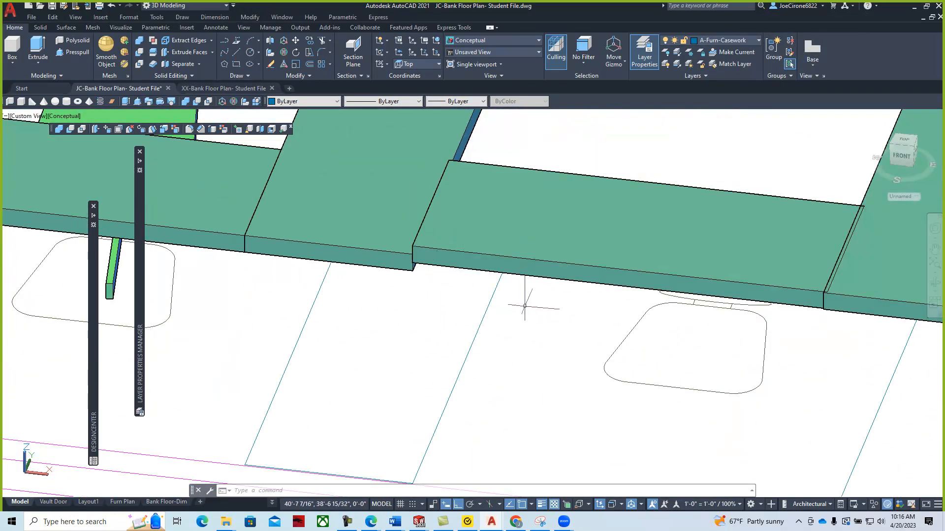
{"action": "middle_click_drag", "start_coordinate": [532, 312], "coordinate": [532, 363]}
{"action": "middle_click_drag", "start_coordinate": [458, 320], "coordinate": [493, 333]}
{"action": "left_click", "coordinate": [526, 321]}
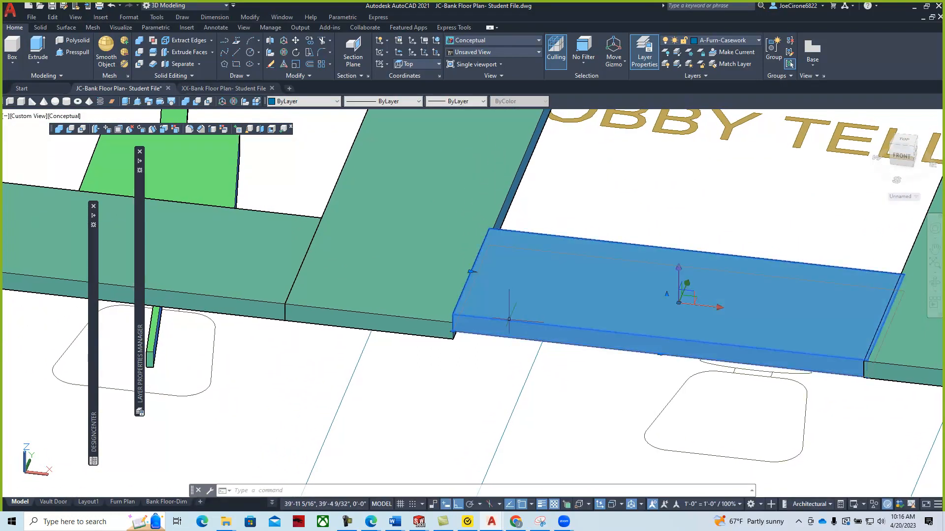
{"action": "key", "text": "Delete"}
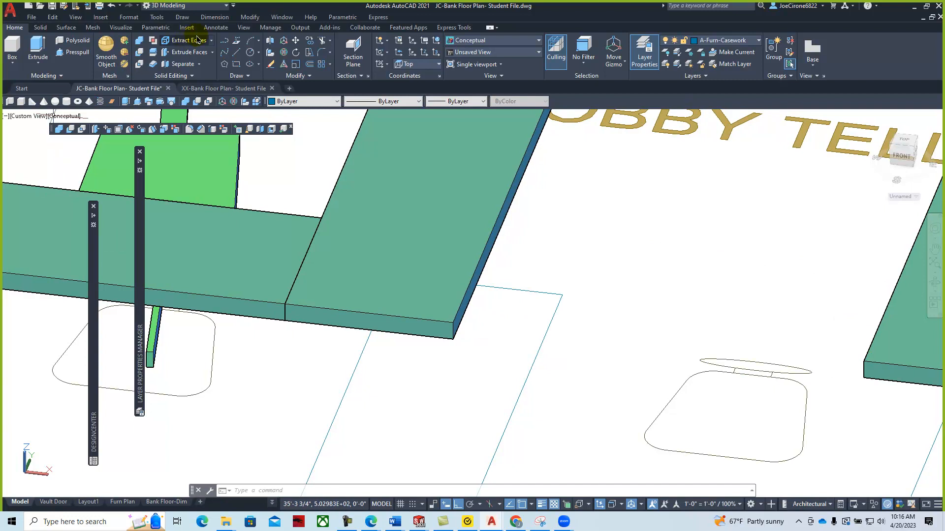
Copy the counter slab between the first and second lobby teller dividers to the second divider's front corner, filling the next bay.
{"action": "left_click", "coordinate": [310, 41]}
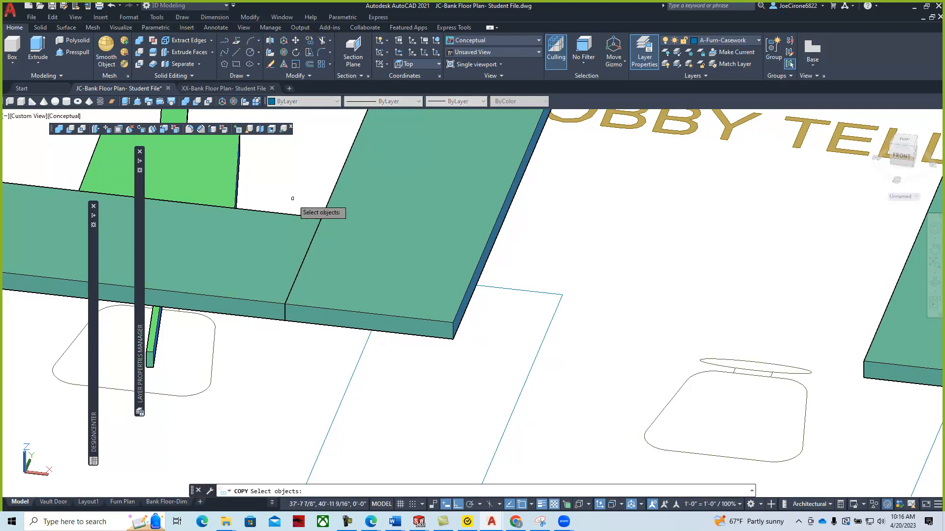
{"action": "left_click", "coordinate": [286, 210]}
{"action": "key", "text": "Return"}
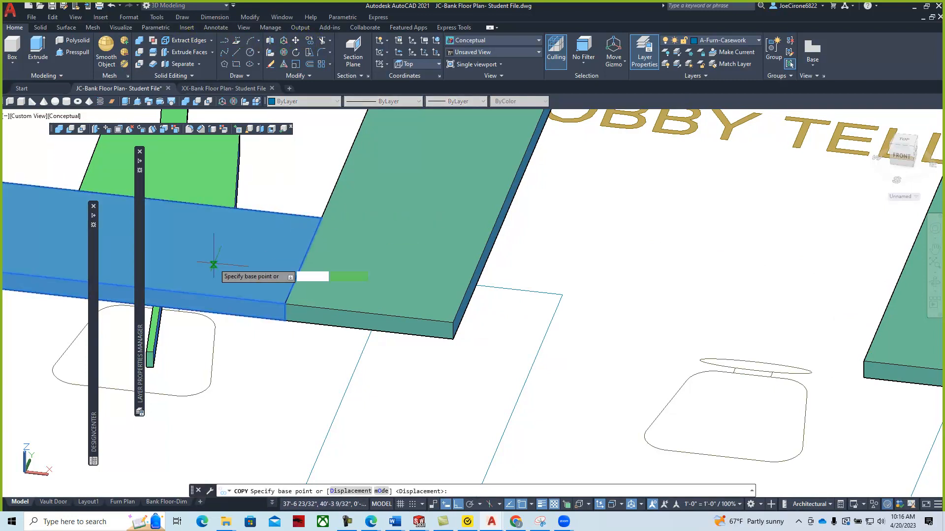
{"action": "scroll", "coordinate": [246, 253], "scroll_direction": "down", "scroll_amount": 3}
{"action": "middle_click_drag", "start_coordinate": [158, 246], "coordinate": [346, 299]}
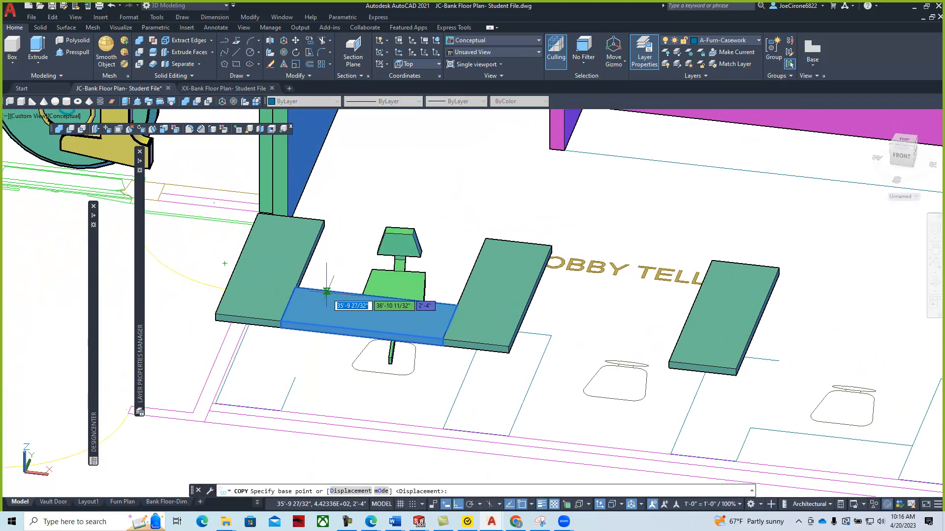
{"action": "left_click", "coordinate": [280, 322]}
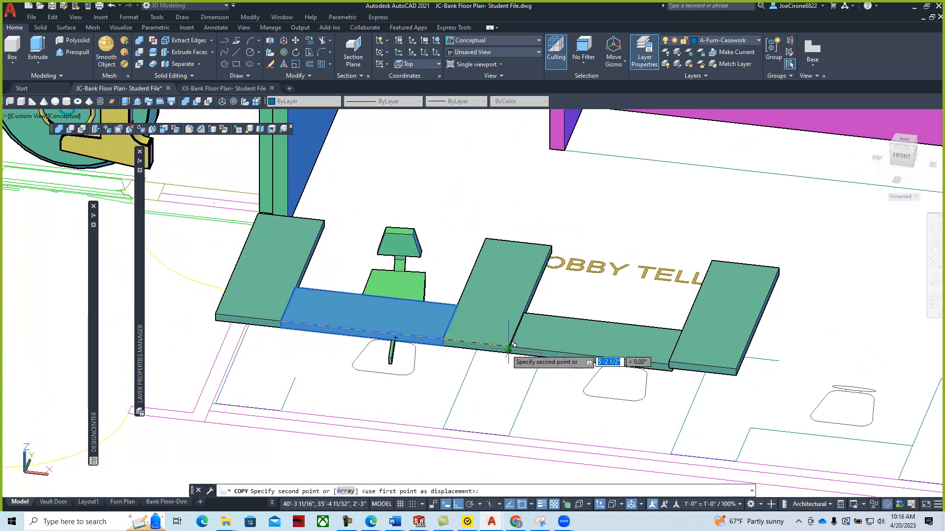
{"action": "scroll", "coordinate": [509, 349], "scroll_direction": "up", "scroll_amount": 5}
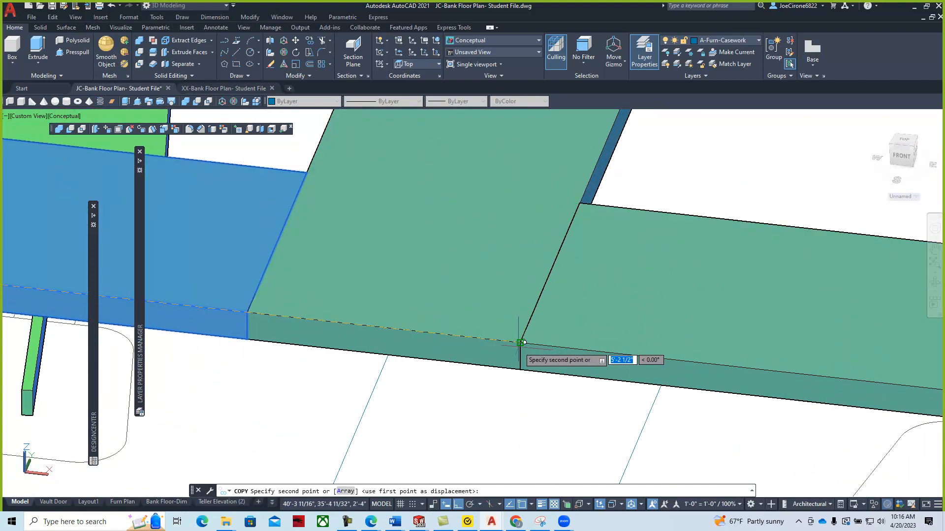
{"action": "scroll", "coordinate": [521, 343], "scroll_direction": "down", "scroll_amount": 5}
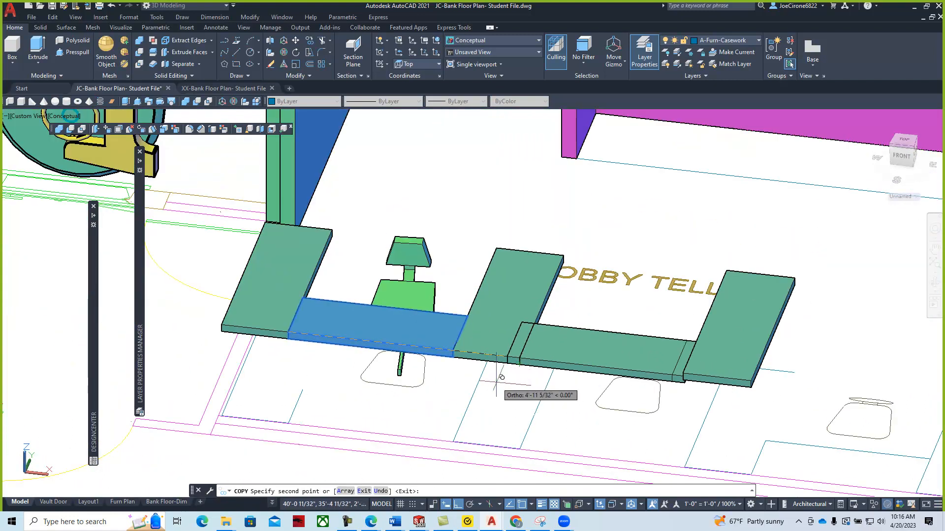
{"action": "left_click", "coordinate": [500, 378]}
{"action": "key", "text": "Return"}
Move the third lobby teller divider slab by its lower front corner to the matching end corner of the copied counter slab.
{"action": "scroll", "coordinate": [694, 351], "scroll_direction": "up", "scroll_amount": 5}
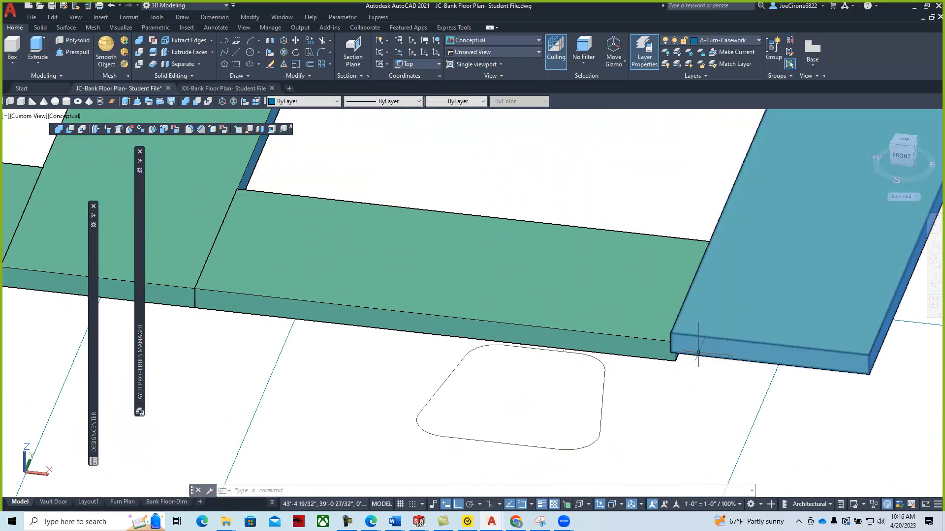
{"action": "scroll", "coordinate": [674, 340], "scroll_direction": "up", "scroll_amount": 3}
{"action": "left_click", "coordinate": [379, 148]}
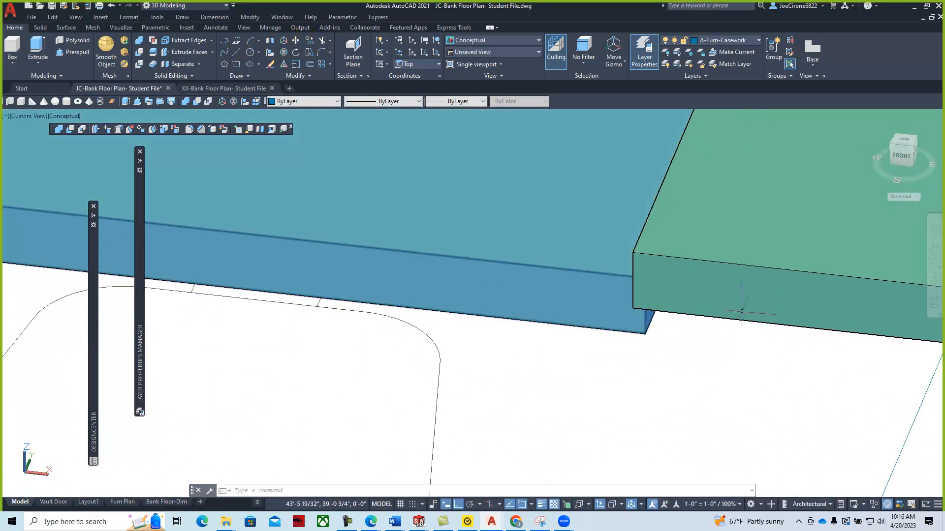
{"action": "key", "text": "Escape"}
{"action": "left_click", "coordinate": [733, 306]}
{"action": "key", "text": "Escape"}
{"action": "left_click", "coordinate": [266, 183]}
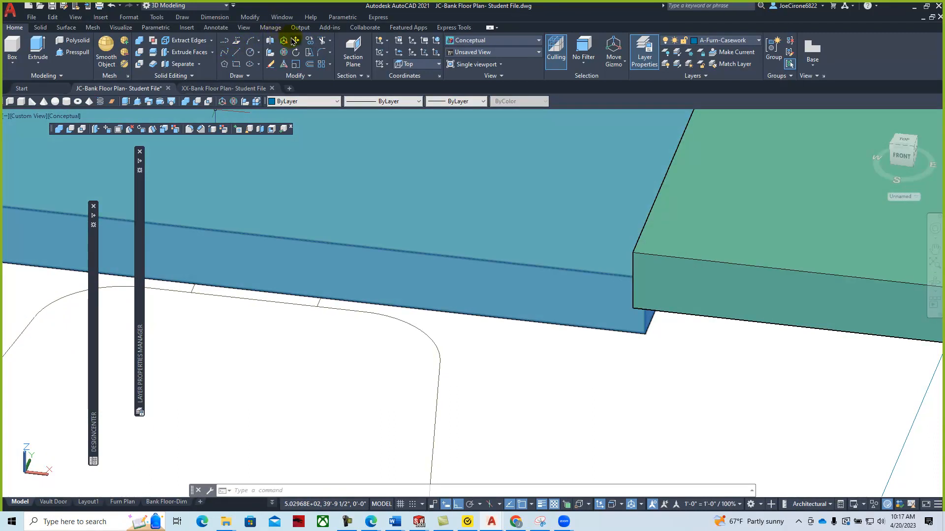
{"action": "left_click", "coordinate": [296, 41]}
{"action": "left_click", "coordinate": [728, 321]}
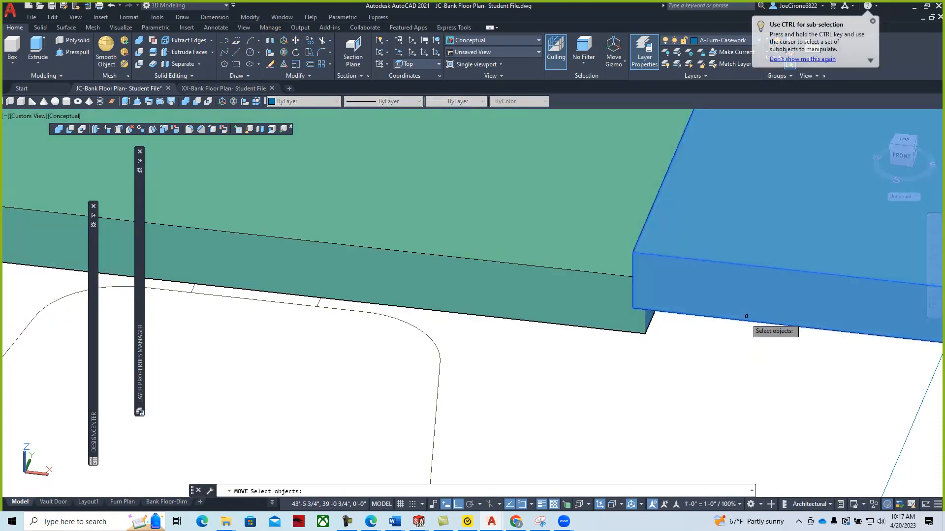
{"action": "key", "text": "Return"}
{"action": "left_click", "coordinate": [642, 319]}
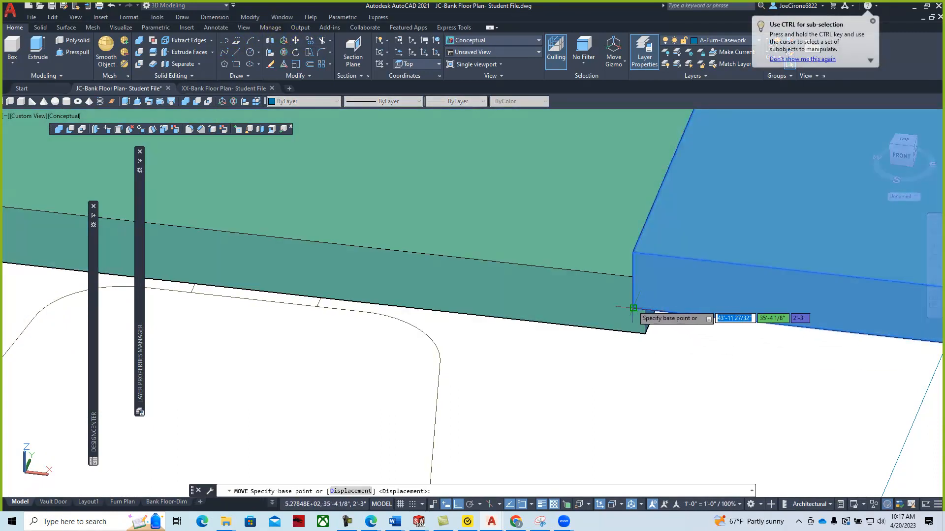
{"action": "left_click", "coordinate": [643, 334]}
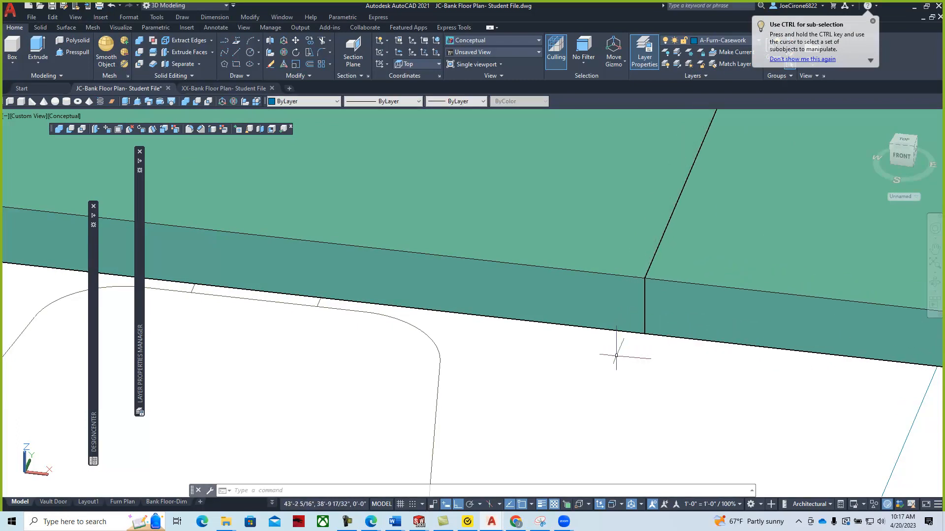
Browse DesignCenter to the Chair folder under 12500 - Furniture and bring the last chair drawings into view.
{"action": "scroll", "coordinate": [615, 374], "scroll_direction": "down", "scroll_amount": 5}
{"action": "scroll", "coordinate": [616, 394], "scroll_direction": "up", "scroll_amount": 2}
{"action": "key", "text": "Escape"}
{"action": "middle_click_drag", "start_coordinate": [311, 265], "coordinate": [382, 281]}
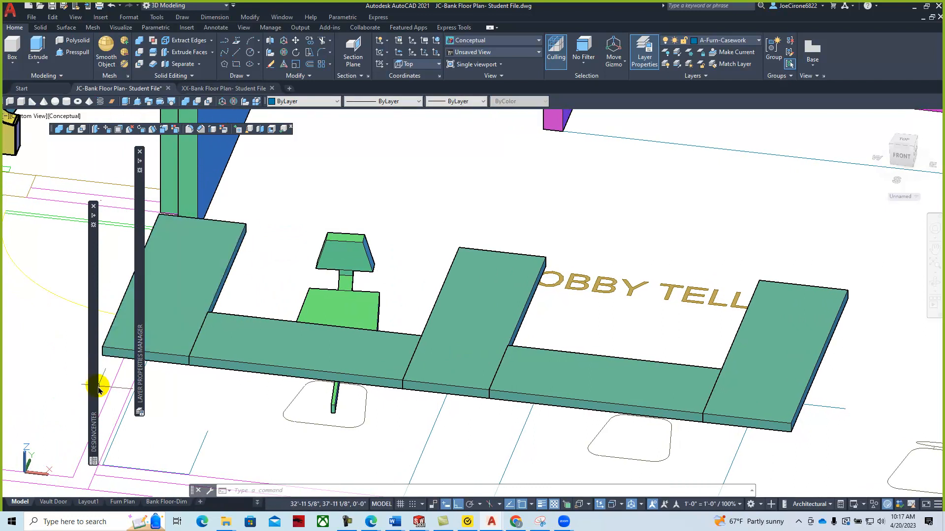
{"action": "mouse_move", "coordinate": [97, 389]}
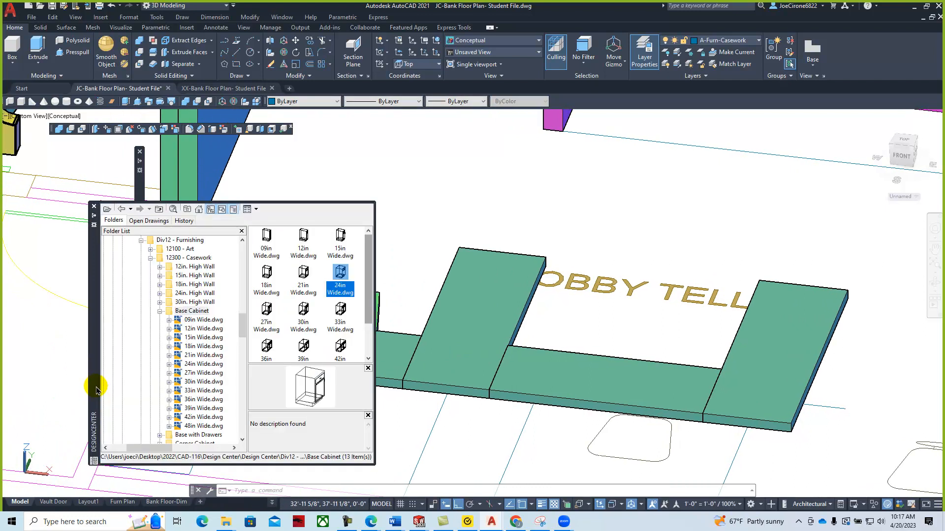
{"action": "left_click", "coordinate": [159, 311]}
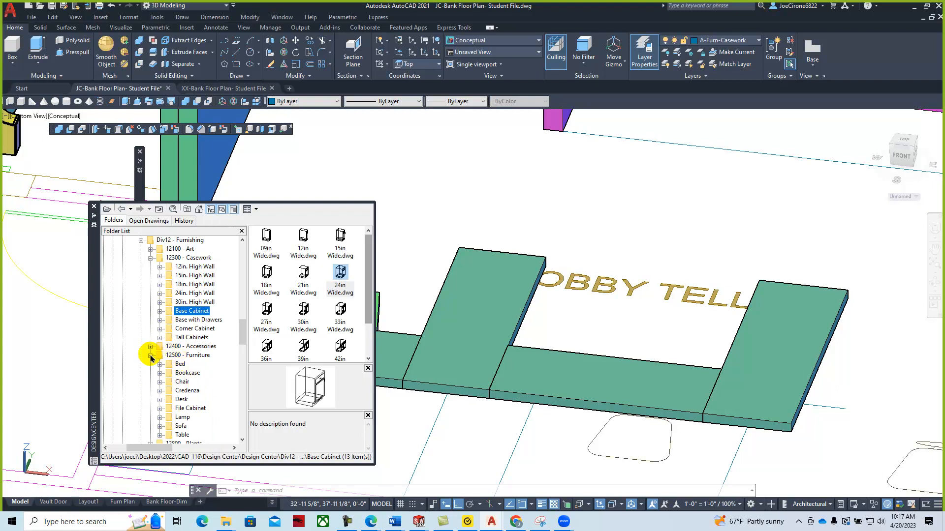
{"action": "left_click", "coordinate": [159, 382]}
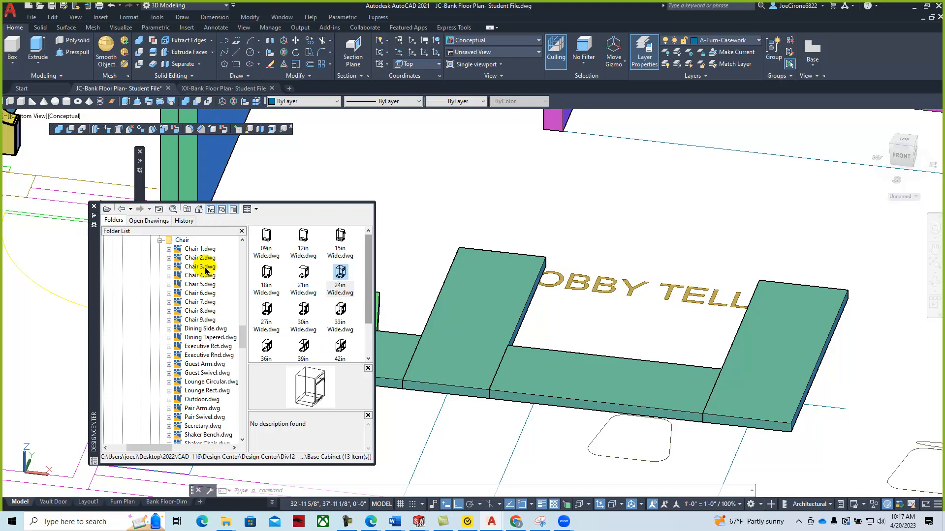
{"action": "left_click", "coordinate": [182, 240]}
{"action": "left_click_drag", "start_coordinate": [369, 267], "coordinate": [370, 344]}
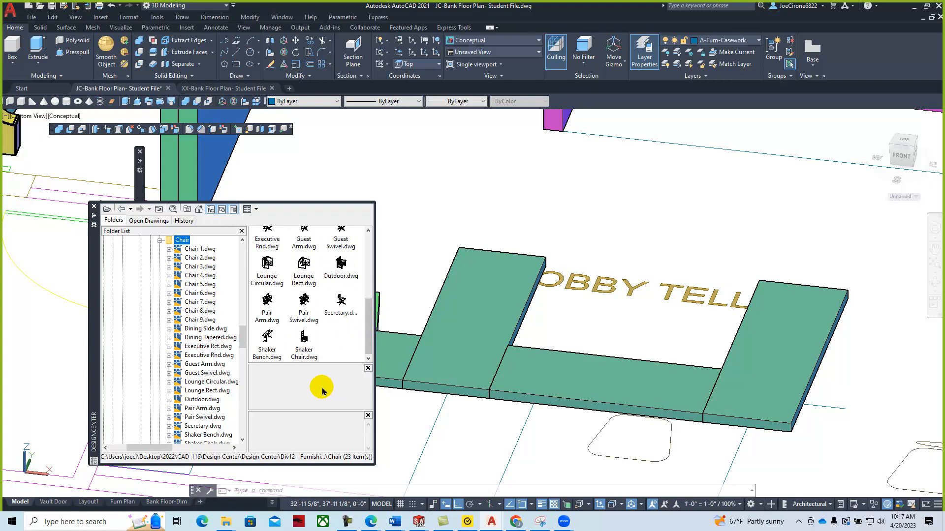
Insert the Secretary.dwg chair behind the second lobby teller counter using the default scale factors.
{"action": "left_click", "coordinate": [341, 302]}
{"action": "mouse_move", "coordinate": [340, 301]}
{"action": "left_mouse_down"}
{"action": "mouse_move", "coordinate": [400, 275]}
{"action": "mouse_move", "coordinate": [618, 249]}
{"action": "mouse_move", "coordinate": [610, 207]}
{"action": "mouse_move", "coordinate": [640, 295]}
{"action": "mouse_move", "coordinate": [635, 316]}
{"action": "left_mouse_up"}
{"action": "key", "text": "Return"}
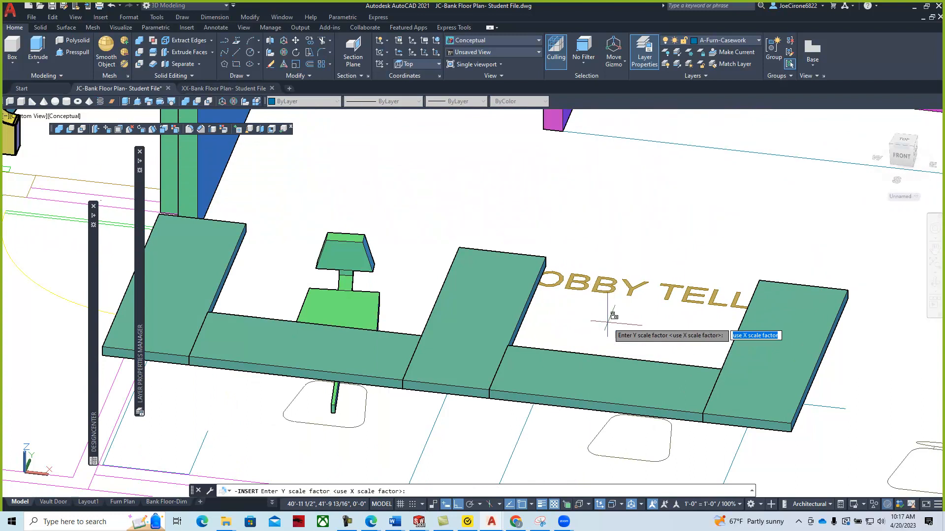
{"action": "key", "text": "Return"}
{"action": "left_click", "coordinate": [606, 323]}
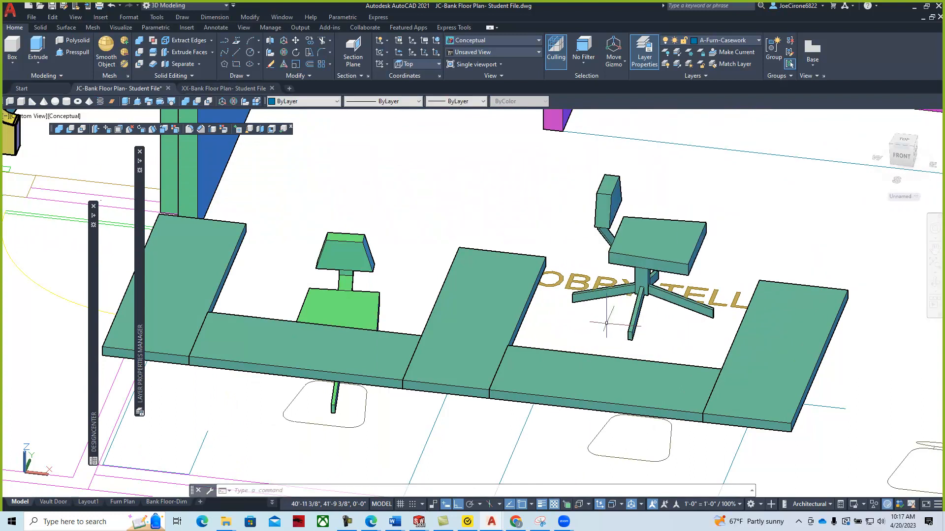
{"action": "key", "text": "Return"}
{"action": "scroll", "coordinate": [539, 325], "scroll_direction": "down", "scroll_amount": 4}
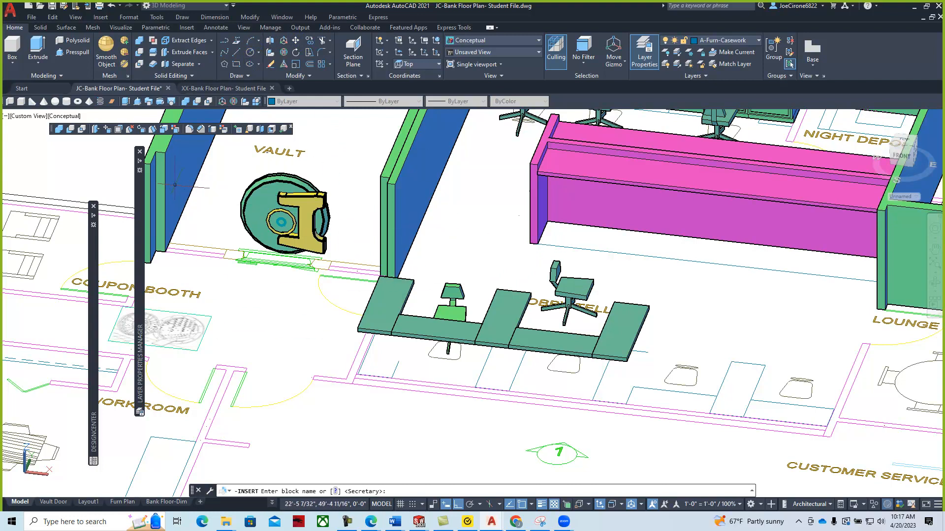
{"action": "key", "text": "Escape"}
In the Top view, move the inserted chair by its backrest midpoint onto the backrest of the second teller's chair outline.
{"action": "left_click", "coordinate": [25, 117]}
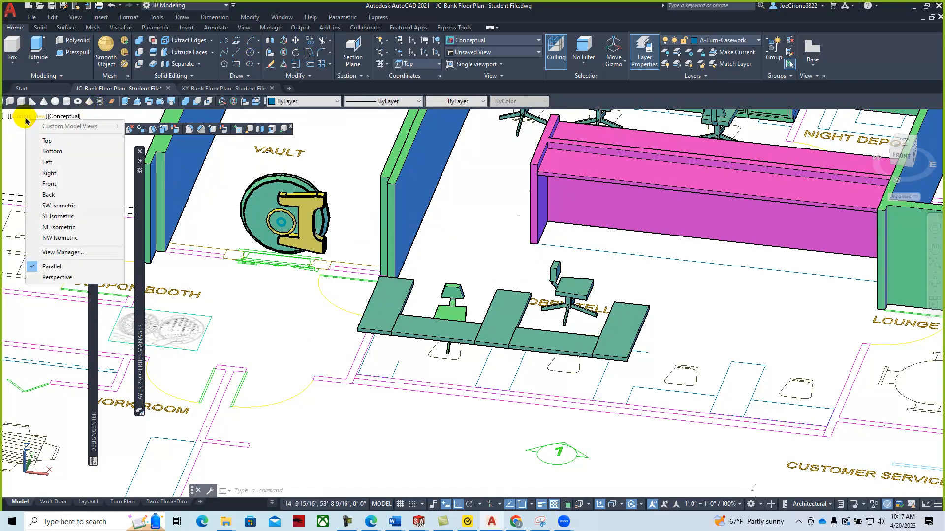
{"action": "left_click", "coordinate": [45, 143]}
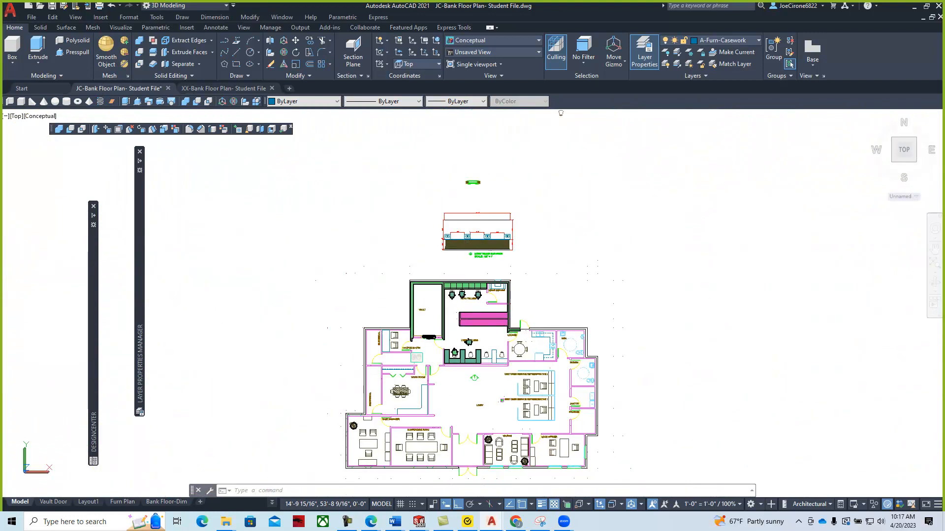
{"action": "scroll", "coordinate": [457, 357], "scroll_direction": "up", "scroll_amount": 4}
{"action": "scroll", "coordinate": [460, 352], "scroll_direction": "up", "scroll_amount": 5}
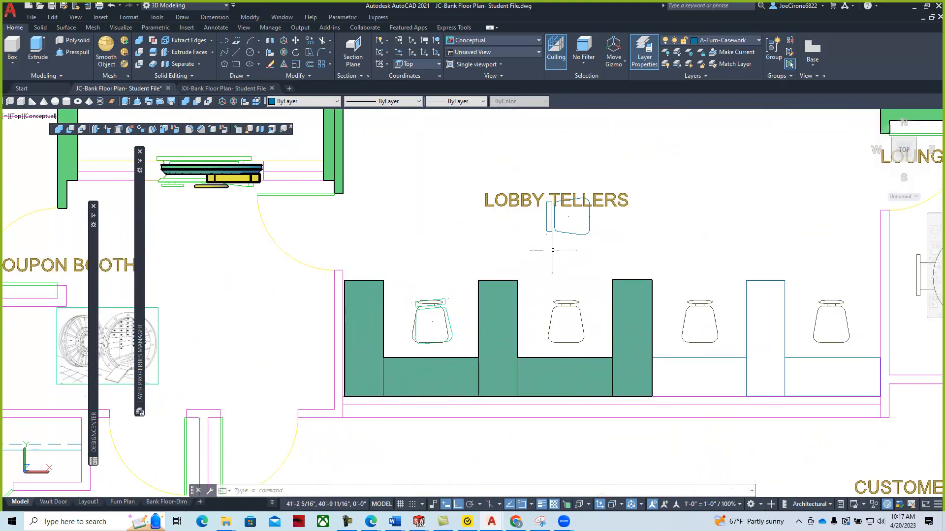
{"action": "left_click", "coordinate": [548, 222]}
{"action": "left_click", "coordinate": [546, 216]}
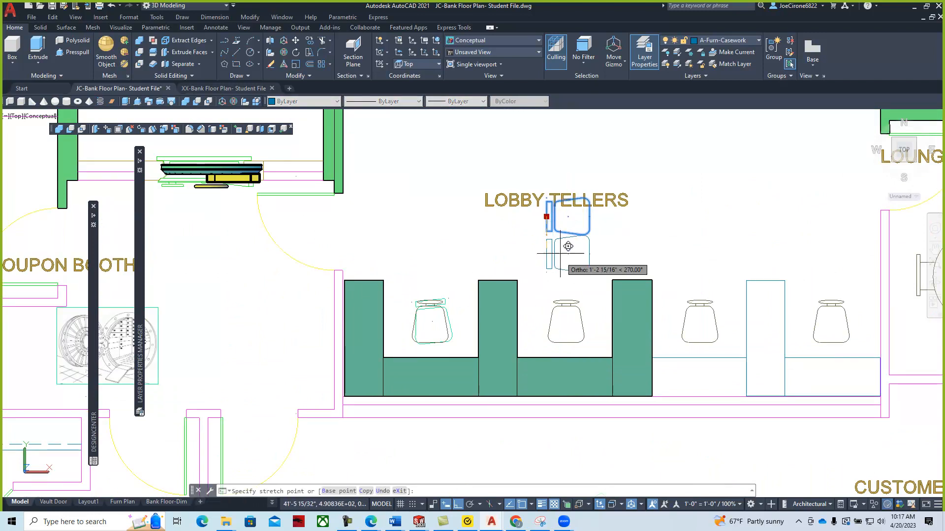
{"action": "left_click", "coordinate": [566, 302]}
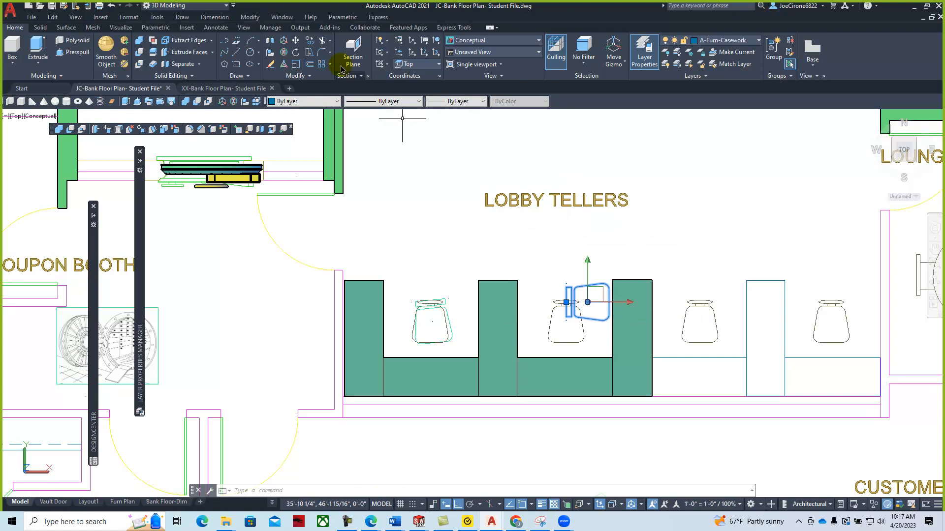
Rotate the chair about its backrest midpoint to face the counter, matching the second teller's chair outline.
{"action": "left_click", "coordinate": [568, 301]}
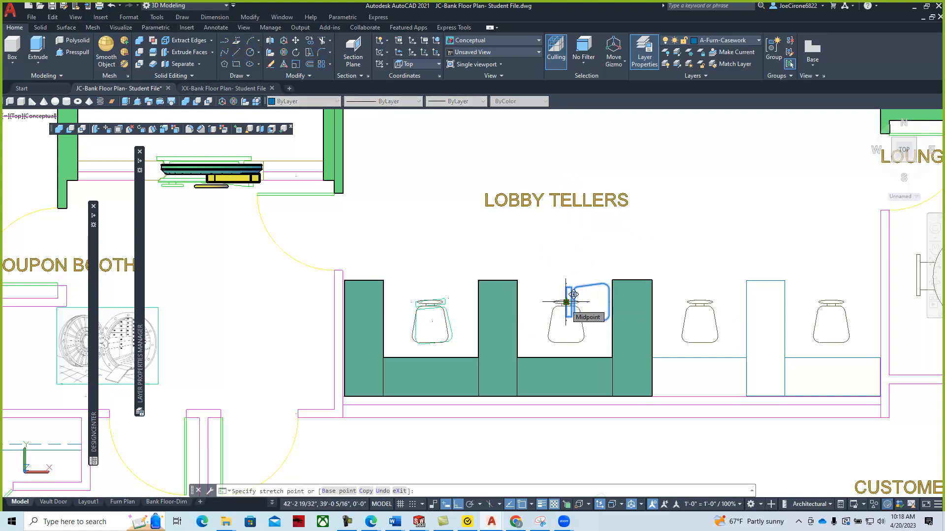
{"action": "key", "text": "space"}
{"action": "key", "text": "space"}
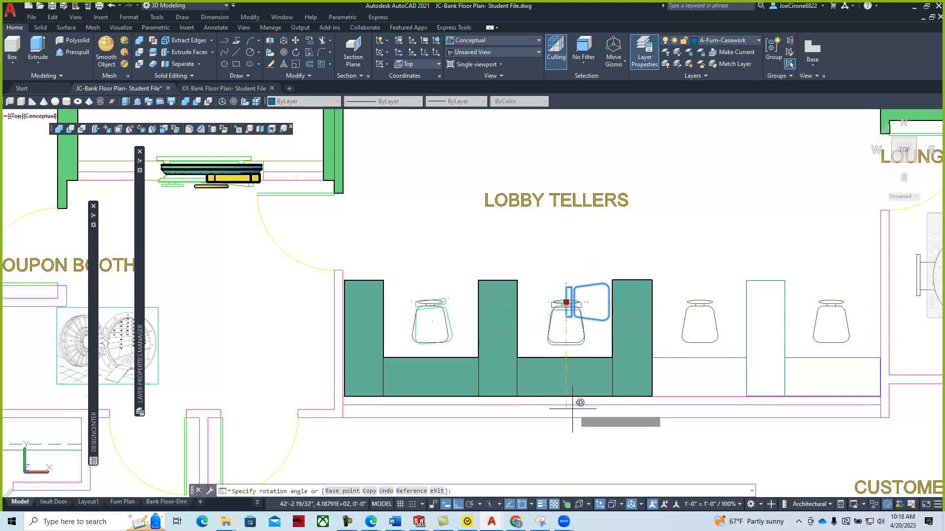
{"action": "key", "text": "Escape"}
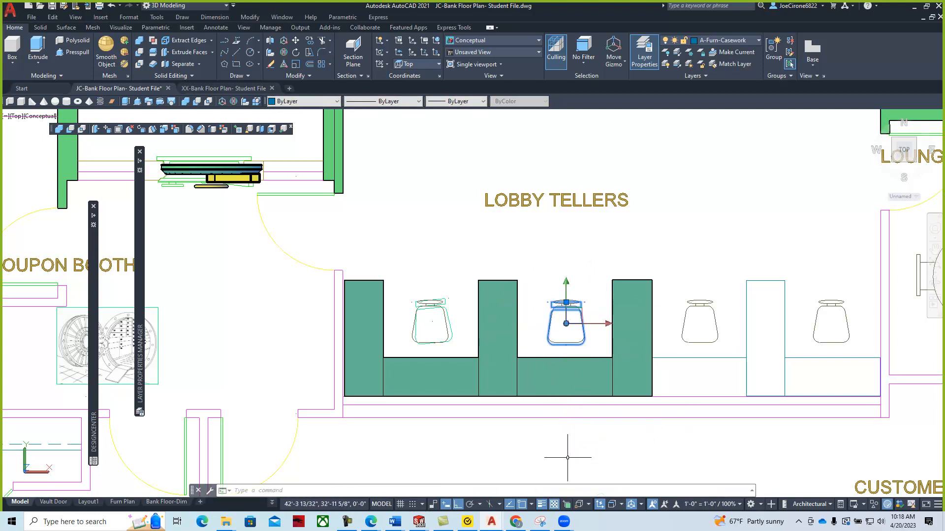
{"action": "key", "text": "Escape"}
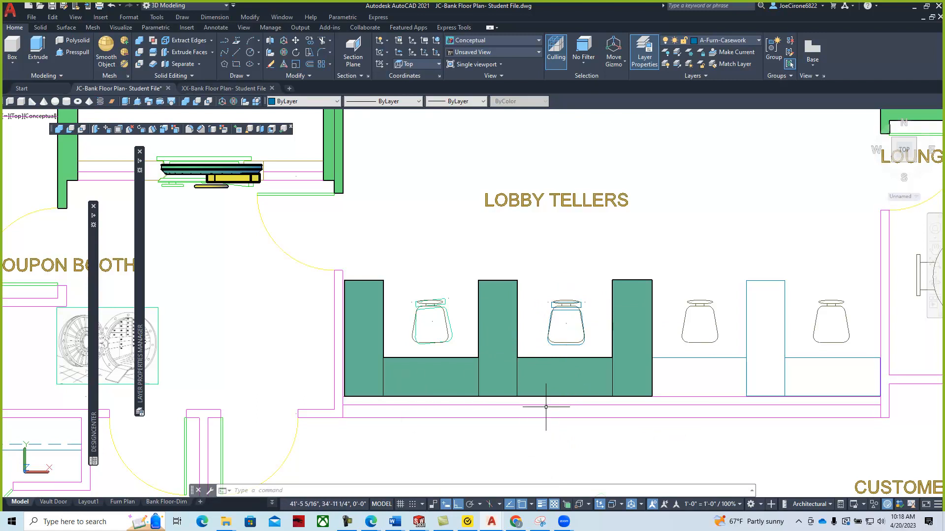
Copy the second teller's counter slab, outer divider slab and chair twice, end to end from the counter's front corner, for the third and fourth tellers.
{"action": "mouse_move", "coordinate": [513, 411]}
{"action": "middle_mouse_down", "text": "shift"}
{"action": "mouse_move", "coordinate": [436, 332]}
{"action": "mouse_move", "coordinate": [407, 327]}
{"action": "mouse_move", "coordinate": [472, 382]}
{"action": "mouse_move", "coordinate": [516, 329]}
{"action": "middle_mouse_up", "text": "shift"}
{"action": "scroll", "coordinate": [527, 325], "scroll_direction": "up", "scroll_amount": 2}
{"action": "mouse_move", "coordinate": [442, 321]}
{"action": "middle_mouse_down"}
{"action": "mouse_move", "coordinate": [390, 314]}
{"action": "mouse_move", "coordinate": [353, 290]}
{"action": "middle_mouse_up"}
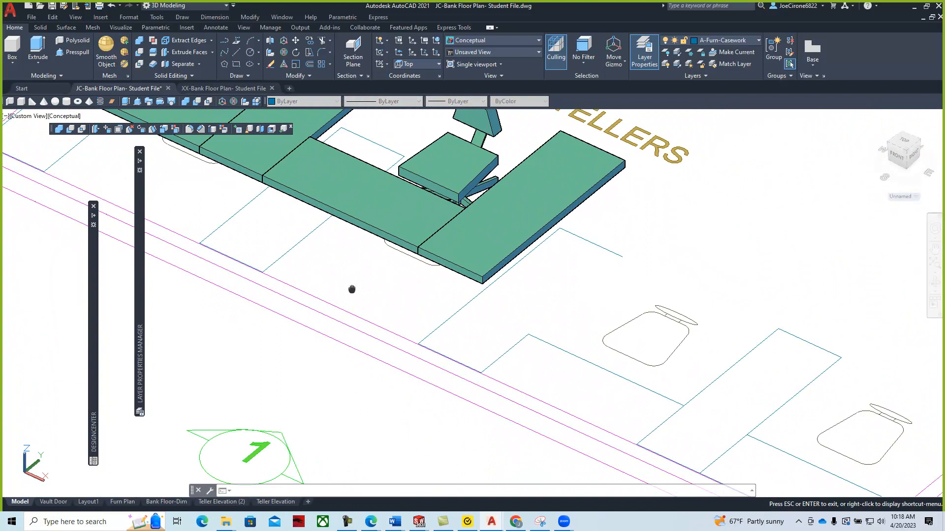
{"action": "left_click", "coordinate": [310, 41]}
{"action": "left_click", "coordinate": [339, 193]}
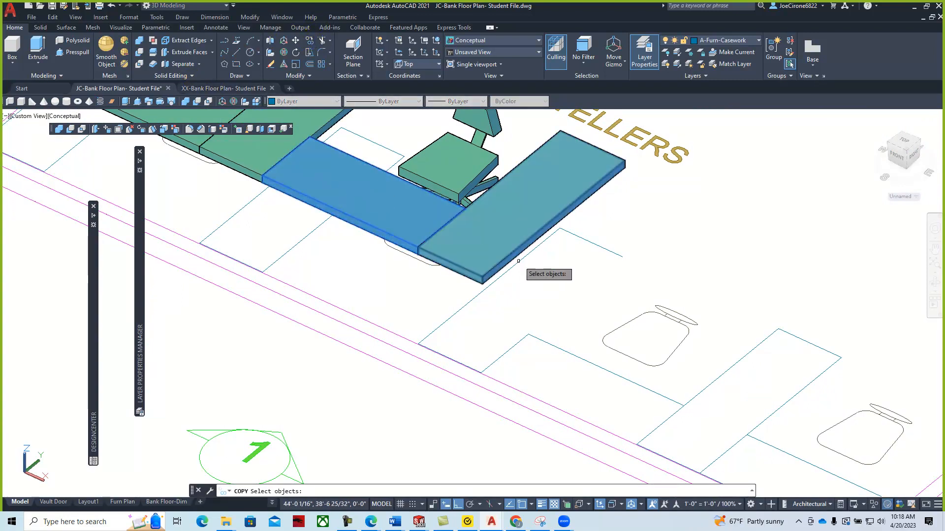
{"action": "left_click", "coordinate": [489, 239]}
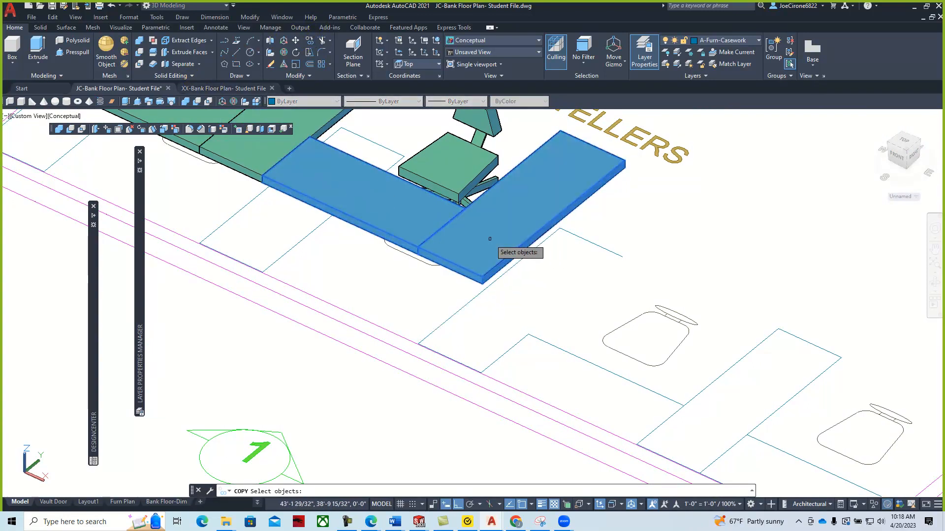
{"action": "left_click", "coordinate": [472, 168]}
{"action": "key", "text": "Return"}
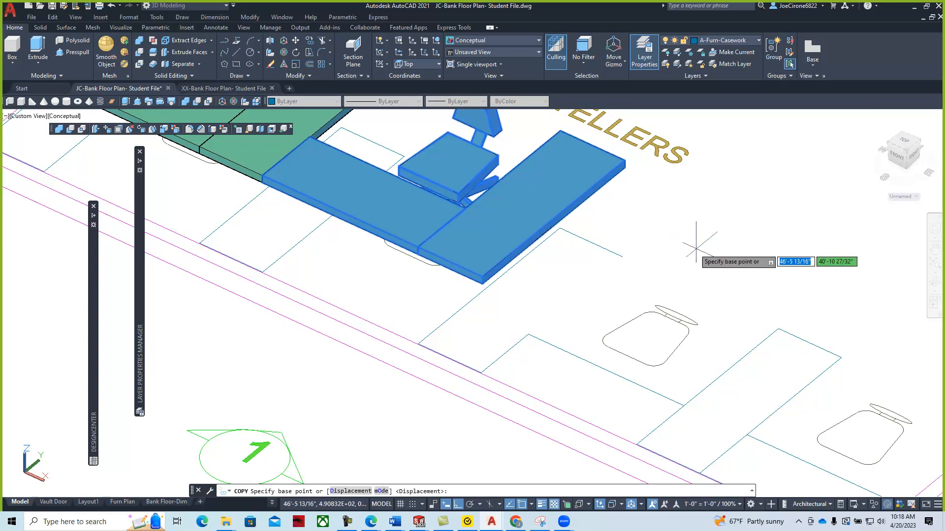
{"action": "left_click", "coordinate": [262, 176]}
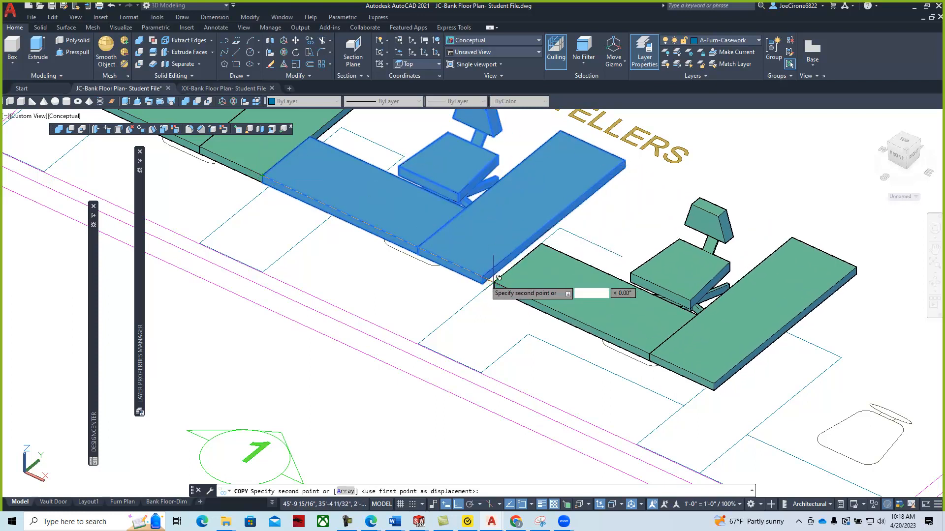
{"action": "scroll", "coordinate": [482, 277], "scroll_direction": "up", "scroll_amount": 5}
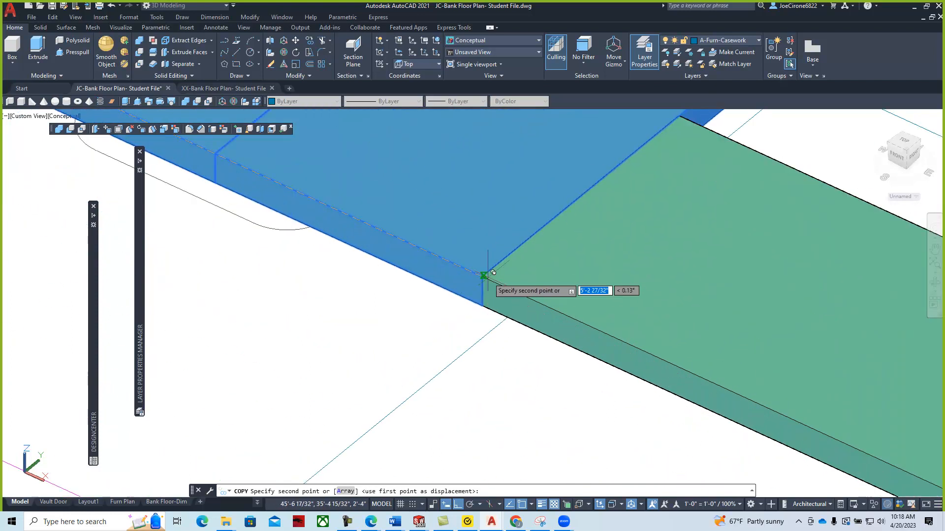
{"action": "scroll", "coordinate": [487, 272], "scroll_direction": "down", "scroll_amount": 5}
{"action": "left_click", "coordinate": [486, 286]}
{"action": "scroll", "coordinate": [584, 335], "scroll_direction": "up", "scroll_amount": 5}
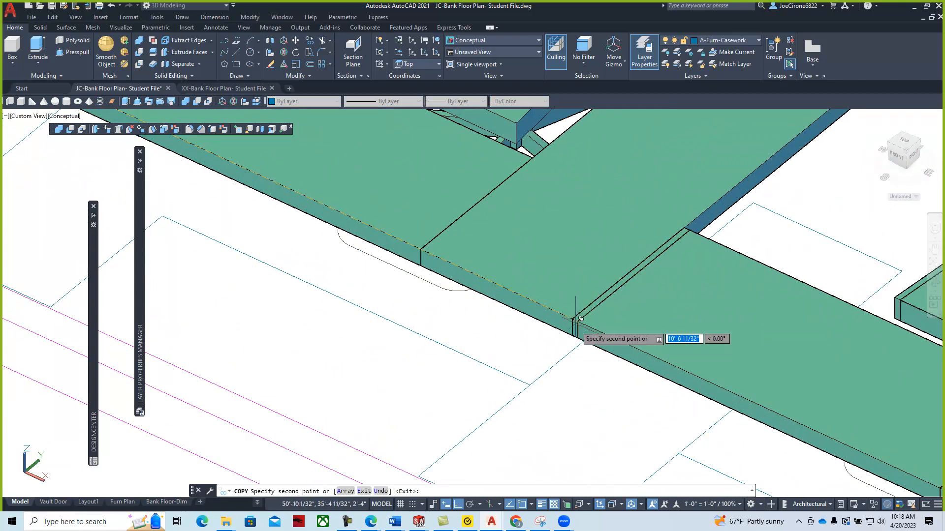
{"action": "key", "text": "Return"}
{"action": "scroll", "coordinate": [569, 390], "scroll_direction": "down", "scroll_amount": 5}
{"action": "middle_click_drag", "start_coordinate": [569, 390], "coordinate": [526, 380]}
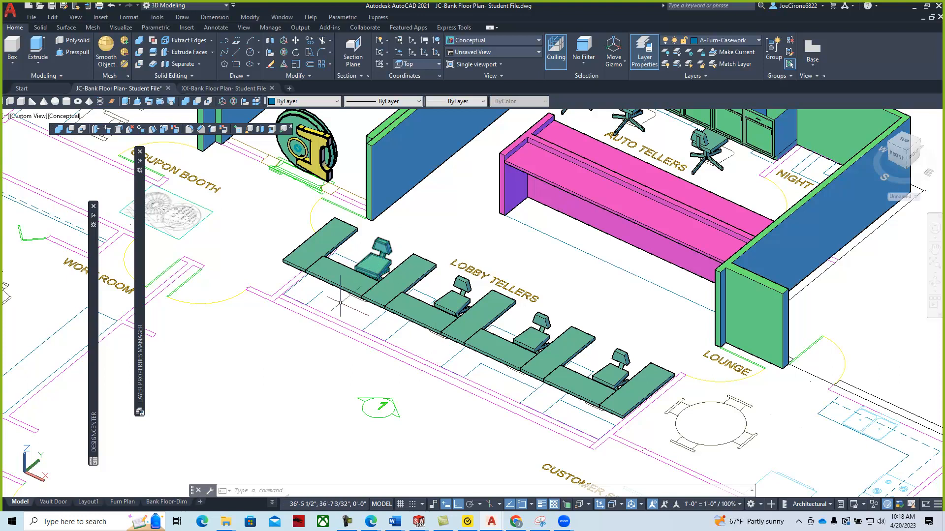
Examine the lobby tellers' row together with the vault, auto tellers area and lobby teller elevation in the 3D model.
{"action": "scroll", "coordinate": [338, 288], "scroll_direction": "up", "scroll_amount": 5}
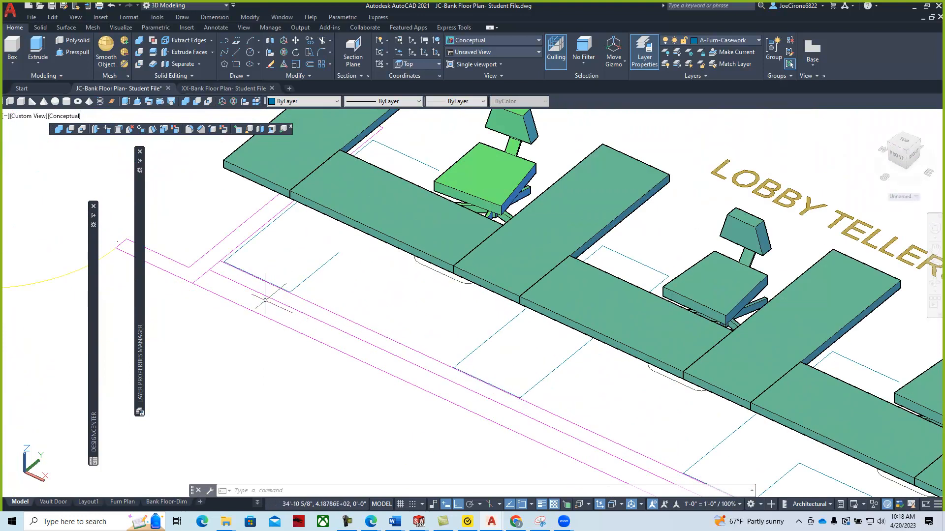
{"action": "scroll", "coordinate": [354, 327], "scroll_direction": "down", "scroll_amount": 4}
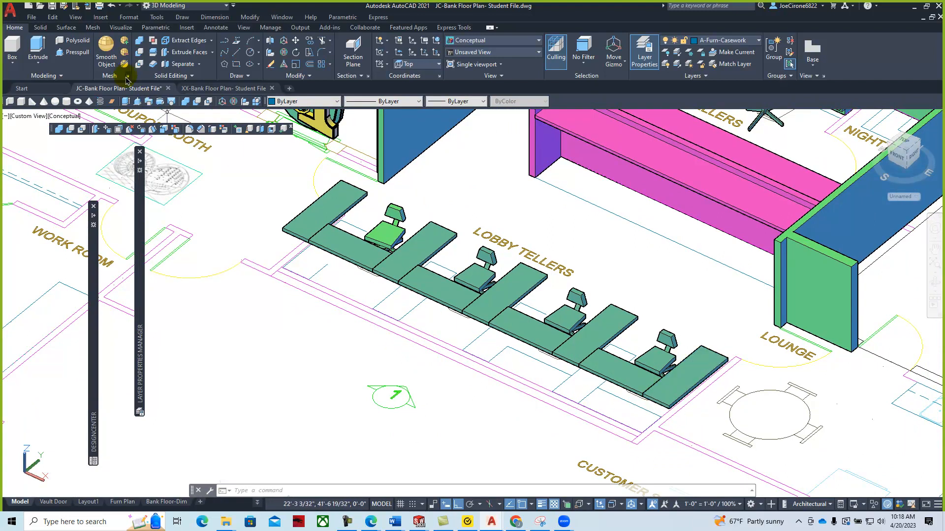
{"action": "middle_click_drag", "start_coordinate": [218, 207], "coordinate": [233, 218]}
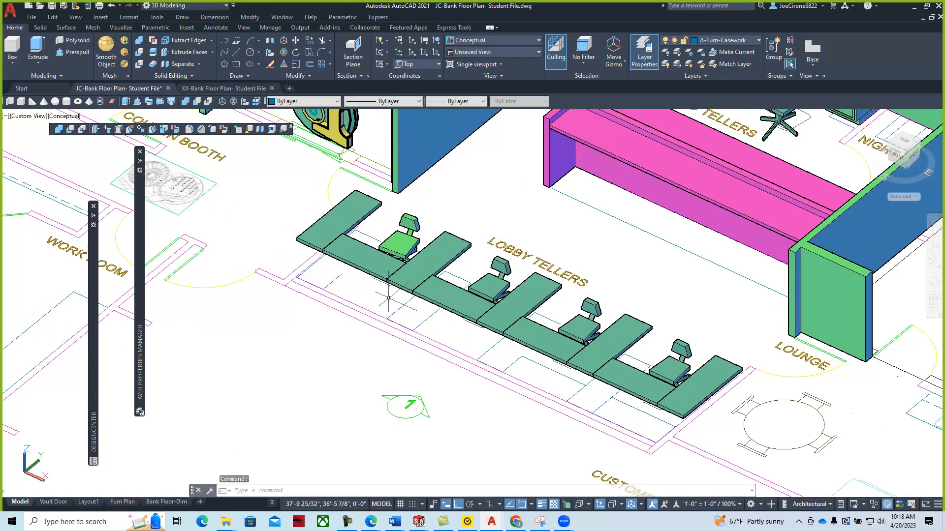
{"action": "mouse_move", "coordinate": [469, 299]}
{"action": "middle_mouse_down"}
{"action": "mouse_move", "coordinate": [459, 323]}
{"action": "mouse_move", "coordinate": [441, 318]}
{"action": "middle_mouse_up"}
{"action": "middle_click_drag", "start_coordinate": [254, 213], "coordinate": [283, 333]}
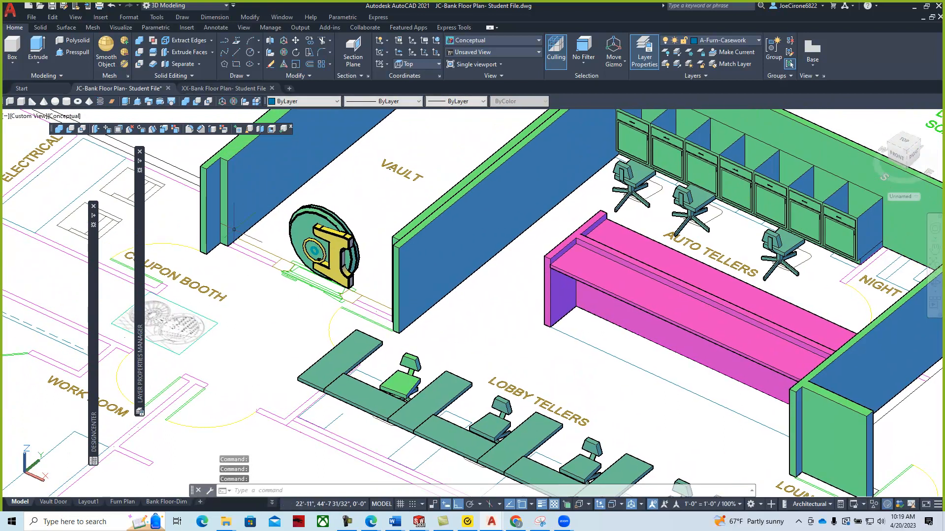
{"action": "scroll", "coordinate": [299, 267], "scroll_direction": "down", "scroll_amount": 5}
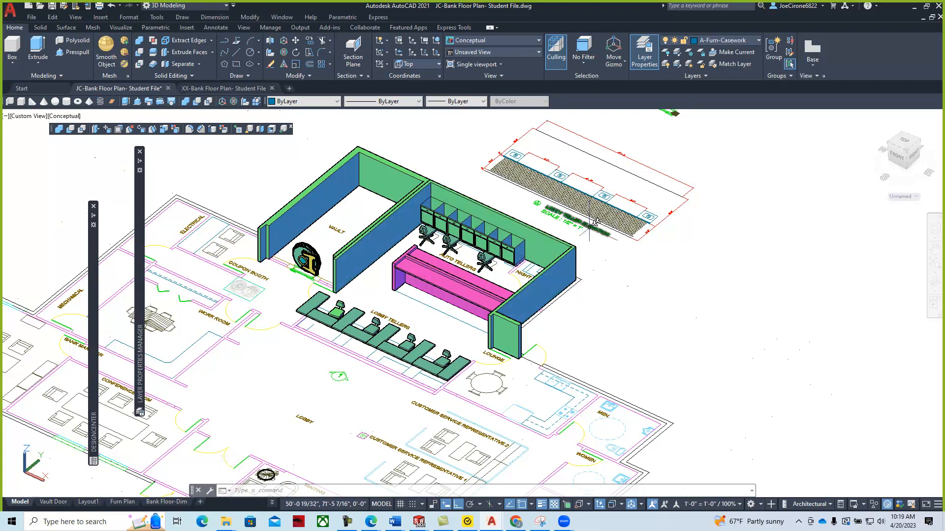
{"action": "scroll", "coordinate": [597, 224], "scroll_direction": "up", "scroll_amount": 4}
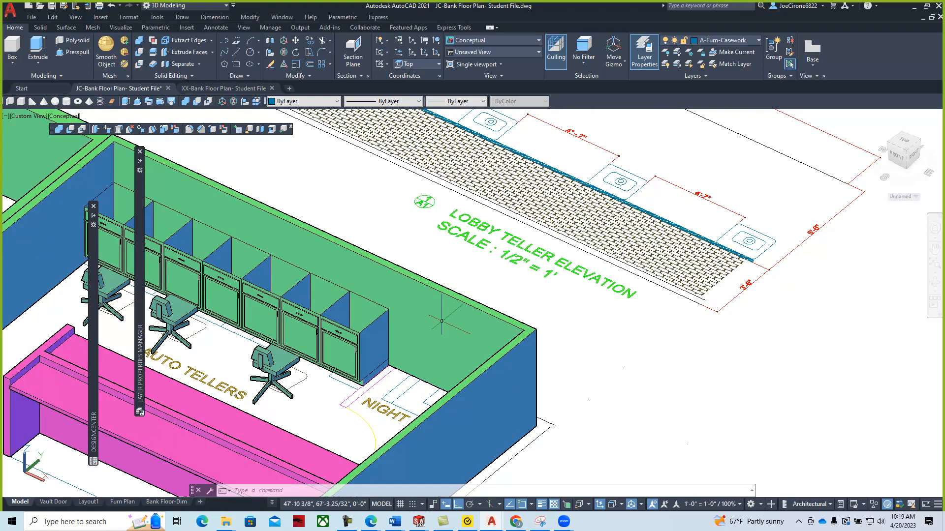
{"action": "scroll", "coordinate": [394, 276], "scroll_direction": "down", "scroll_amount": 2}
{"action": "middle_click_drag", "start_coordinate": [281, 359], "coordinate": [399, 255]}
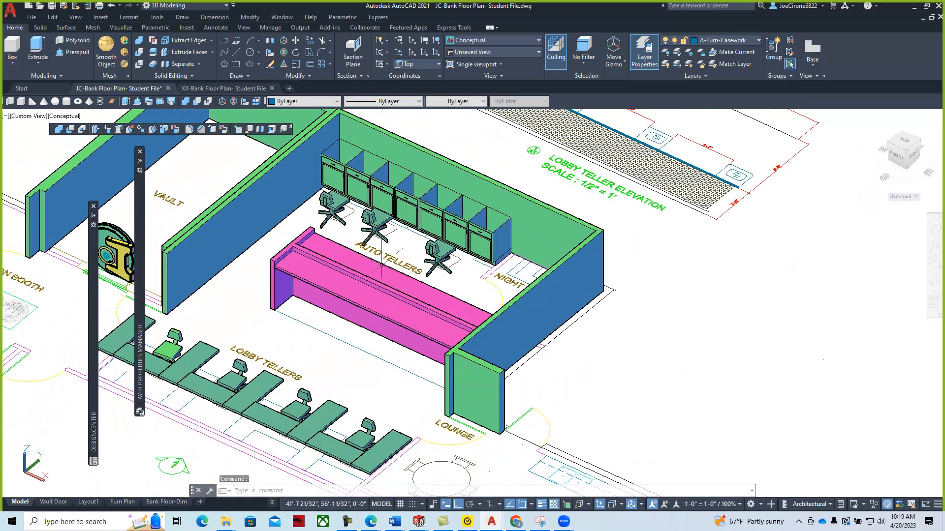
{"action": "middle_click_drag", "start_coordinate": [244, 334], "coordinate": [345, 335]}
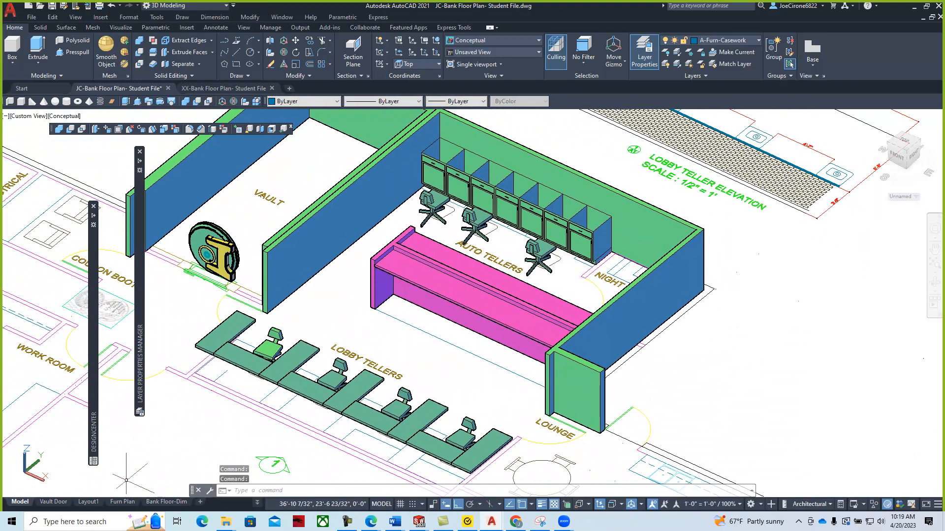
Open the Vault Door layout and examine the vault door drawing on its sheet.
{"action": "left_click", "coordinate": [53, 503]}
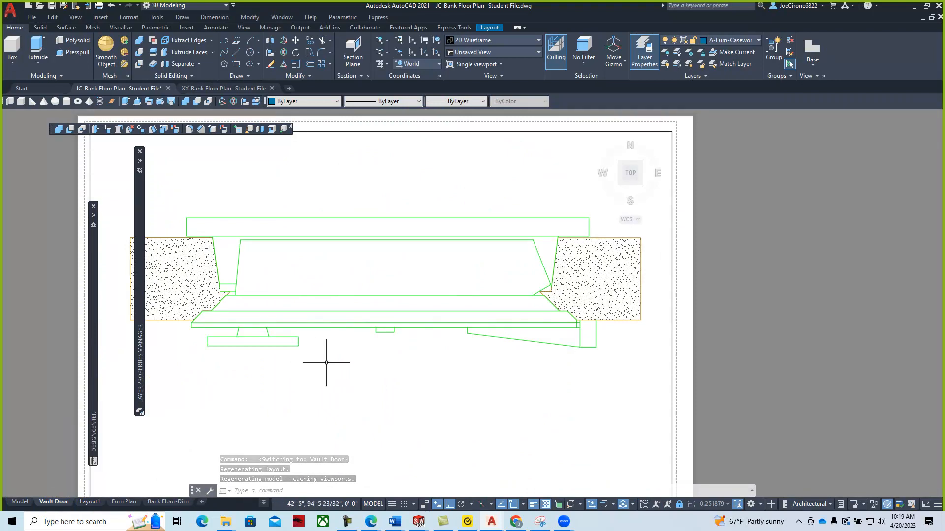
{"action": "left_click", "coordinate": [325, 368]}
{"action": "scroll", "coordinate": [317, 389], "scroll_direction": "down", "scroll_amount": 7}
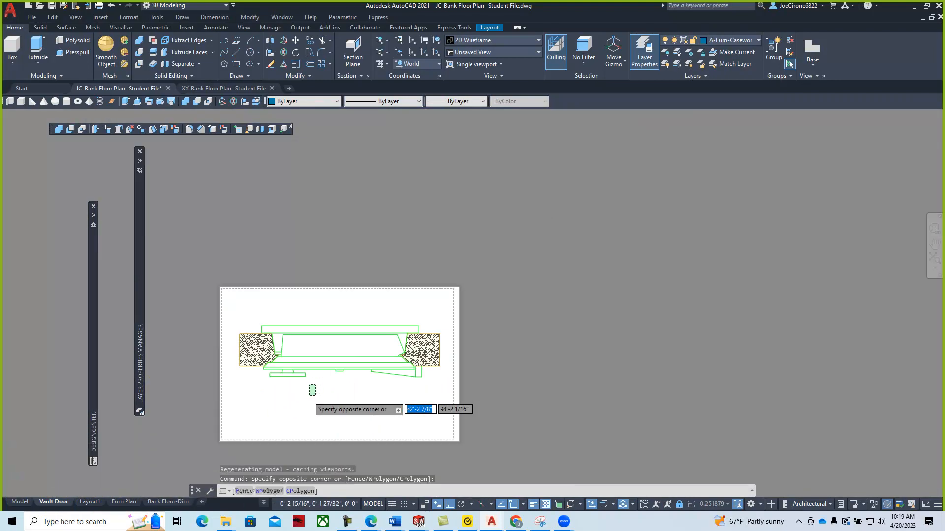
{"action": "scroll", "coordinate": [411, 312], "scroll_direction": "up", "scroll_amount": 6}
{"action": "scroll", "coordinate": [442, 327], "scroll_direction": "down", "scroll_amount": 3}
{"action": "key", "text": "Escape"}
{"action": "key", "text": "Escape"}
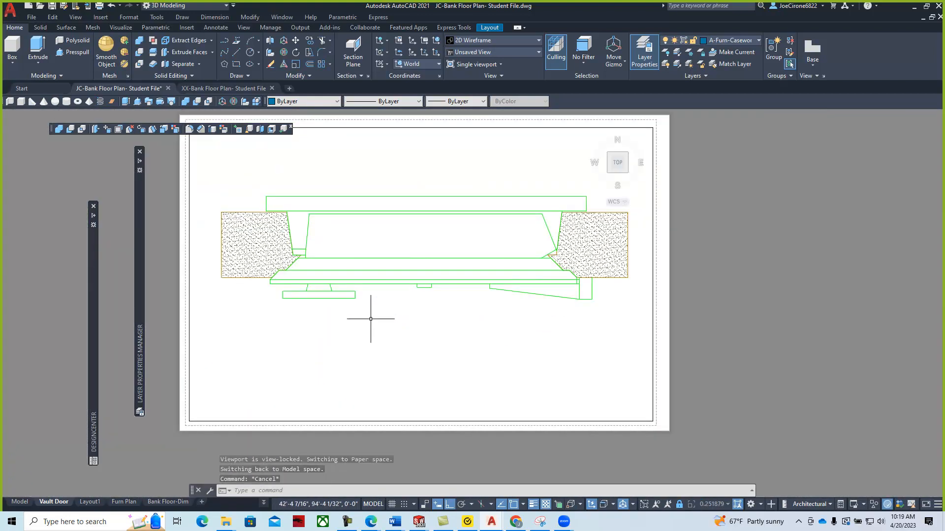
{"action": "left_click", "coordinate": [373, 329]}
{"action": "left_click", "coordinate": [320, 347]}
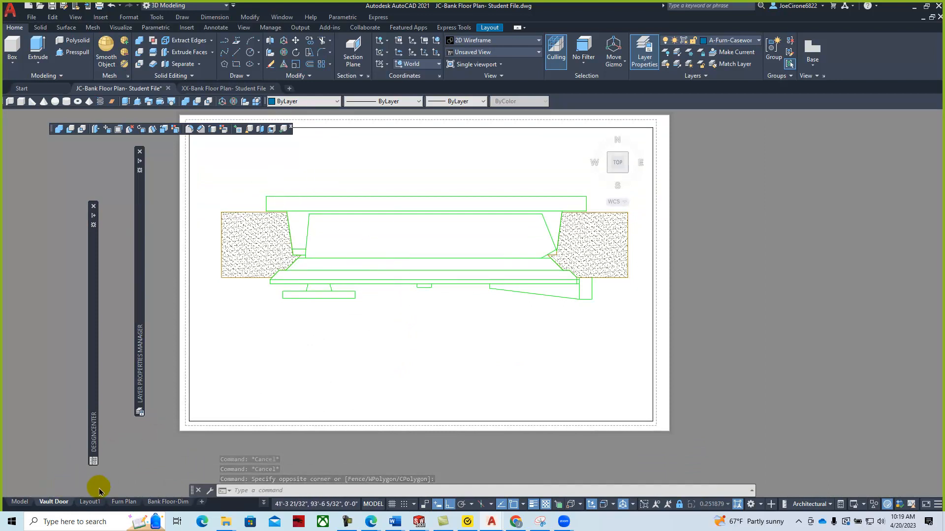
Look through the Layout1, Furn Plan, Bank Floor-Dim and Teller Elevation (2) layouts, then bring the whole Teller Elevation sheet into view.
{"action": "left_click", "coordinate": [90, 503]}
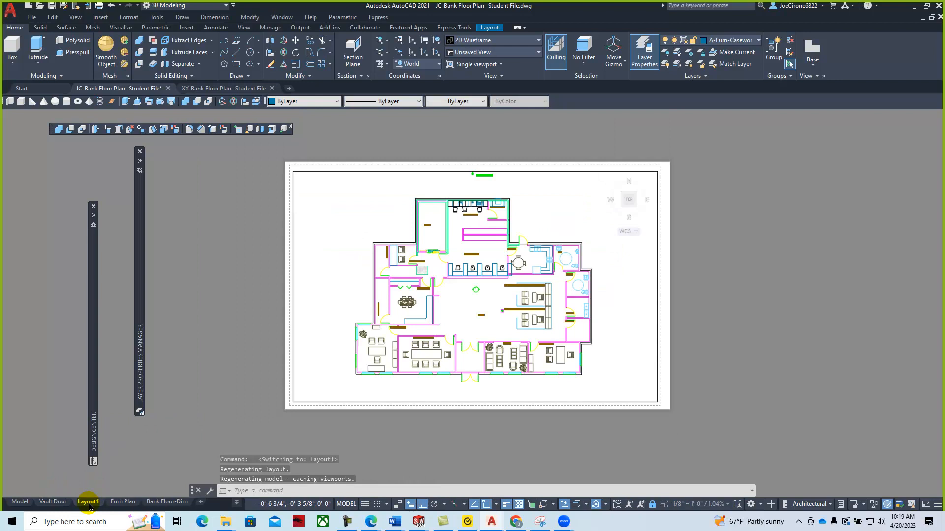
{"action": "left_click", "coordinate": [121, 502]}
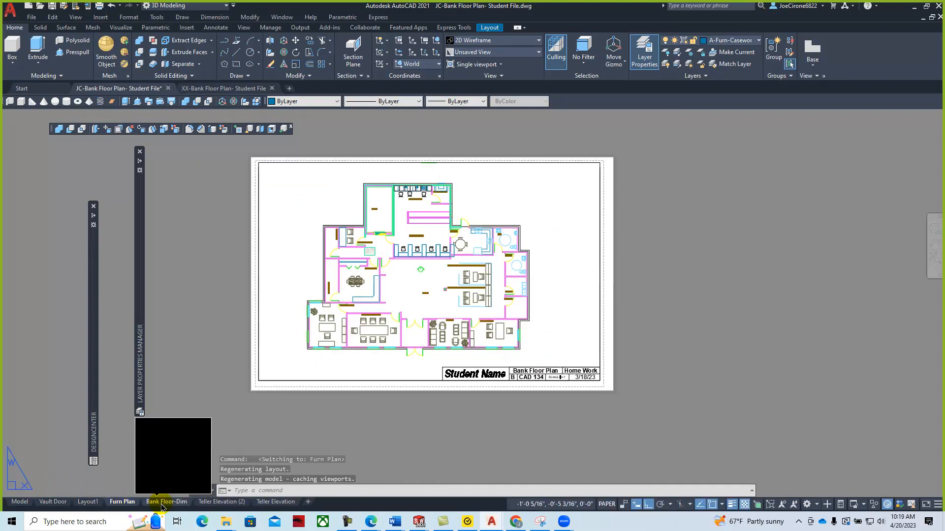
{"action": "left_click", "coordinate": [167, 502]}
{"action": "left_click", "coordinate": [209, 503]}
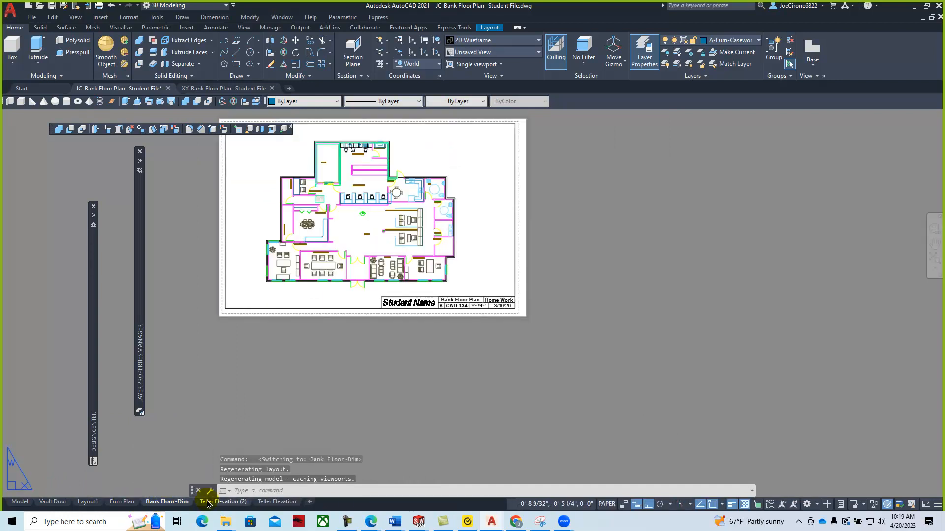
{"action": "left_click", "coordinate": [263, 504]}
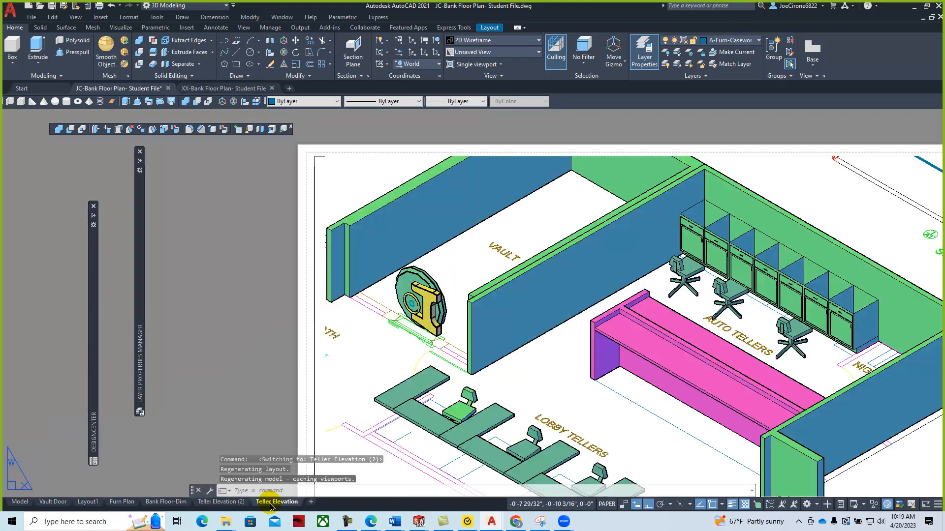
{"action": "double_click", "coordinate": [249, 321]}
{"action": "scroll", "coordinate": [266, 339], "scroll_direction": "down", "scroll_amount": 3}
{"action": "middle_click_drag", "start_coordinate": [264, 340], "coordinate": [197, 264]}
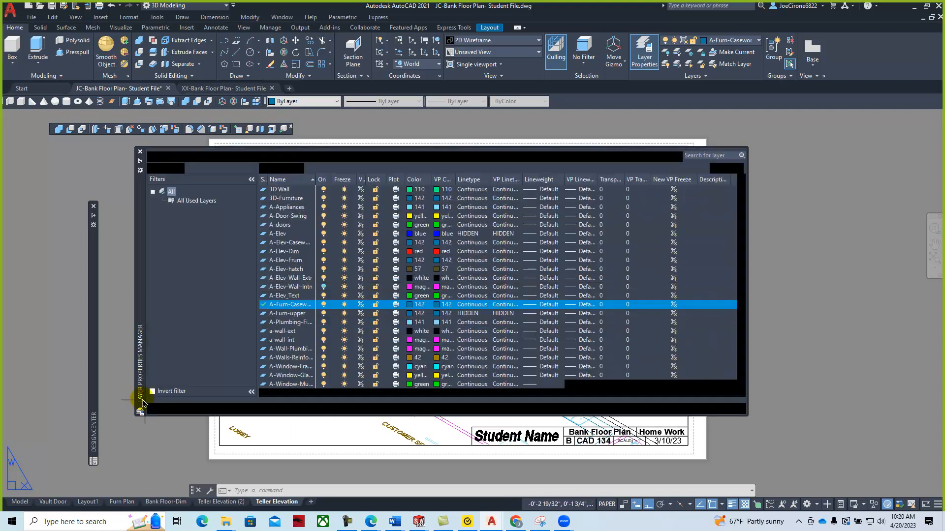
Collapse the Chair and 12500 - Furniture folders in DesignCenter and expand the Plants folder under Furniture.
{"action": "mouse_move", "coordinate": [95, 417]}
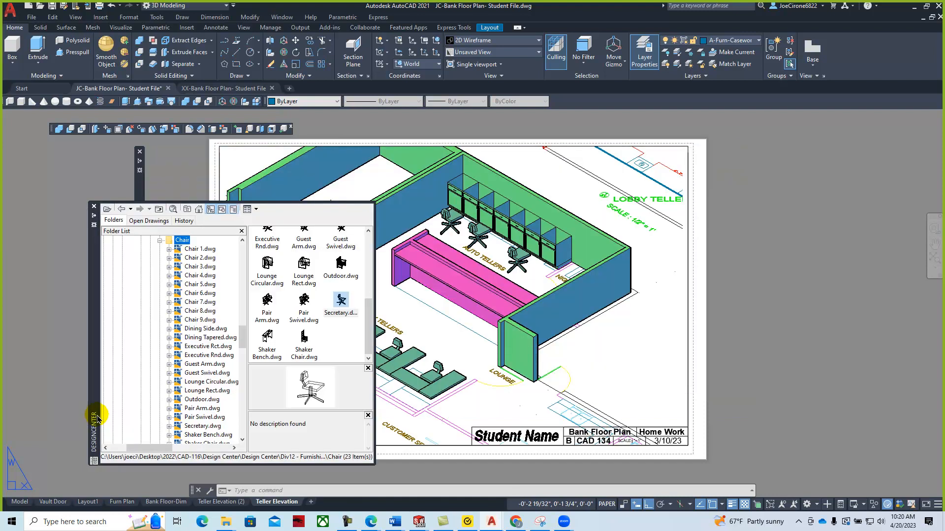
{"action": "left_click_drag", "start_coordinate": [242, 338], "coordinate": [240, 321]}
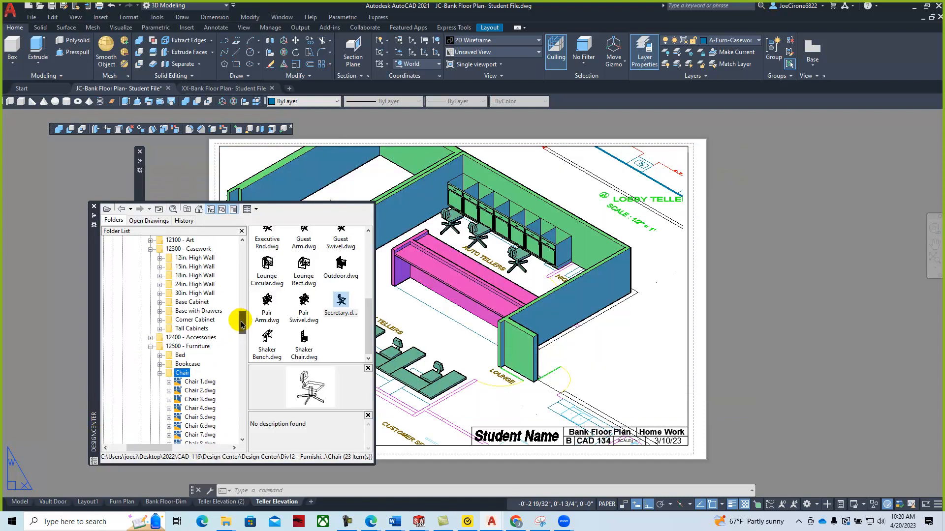
{"action": "left_click", "coordinate": [160, 374]}
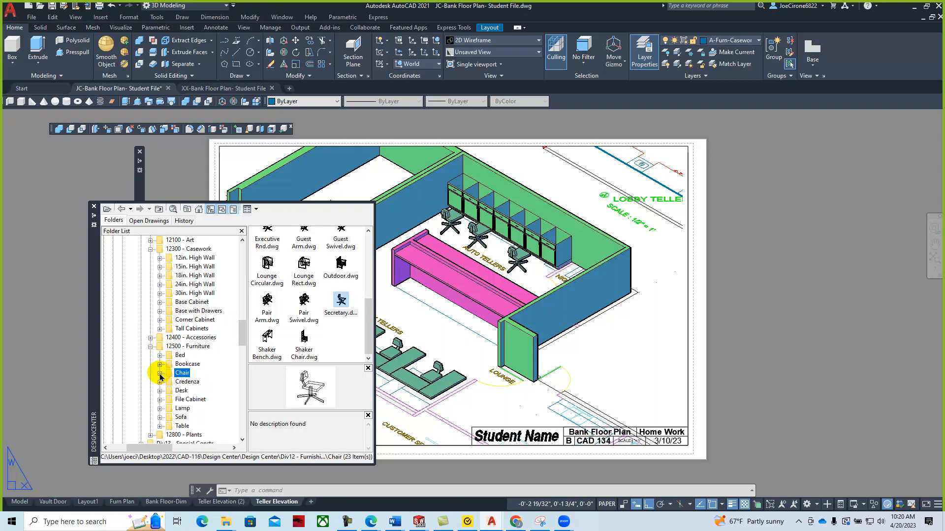
{"action": "left_click", "coordinate": [150, 347]}
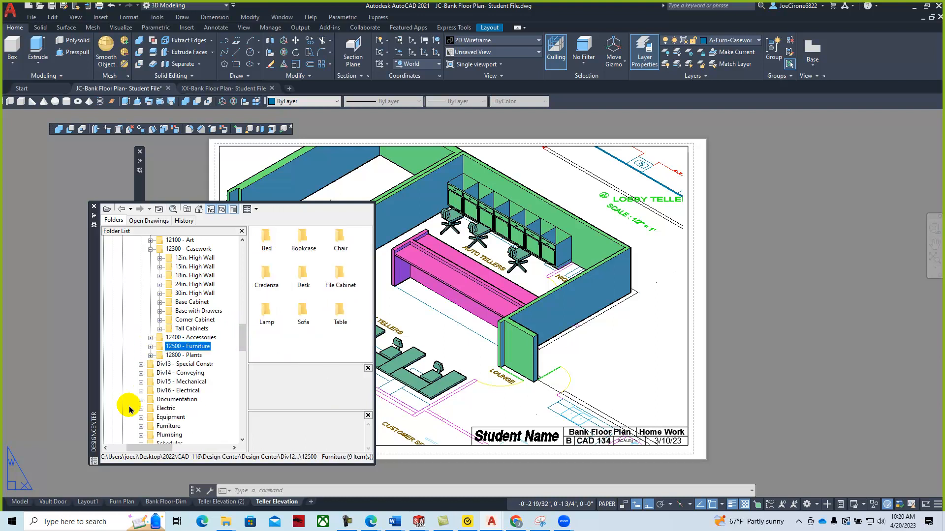
{"action": "left_click_drag", "start_coordinate": [243, 333], "coordinate": [243, 352]}
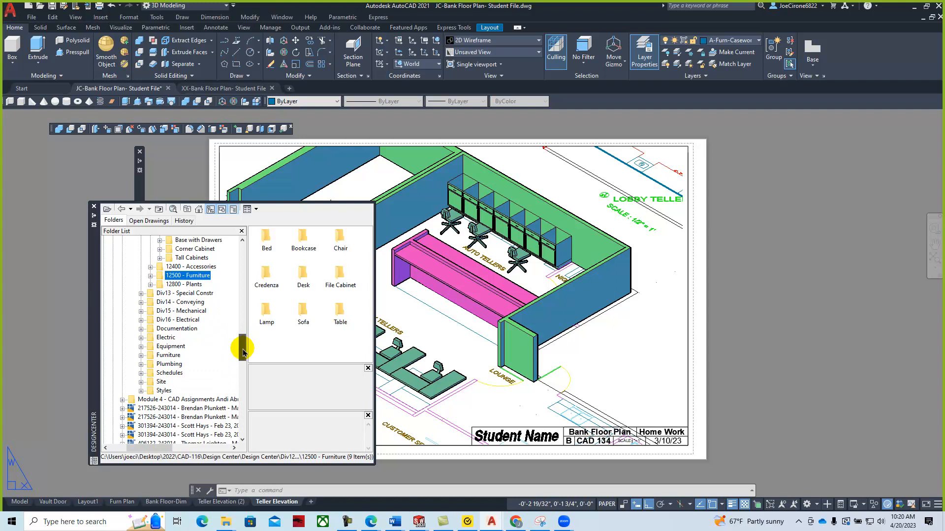
{"action": "left_click", "coordinate": [141, 356]}
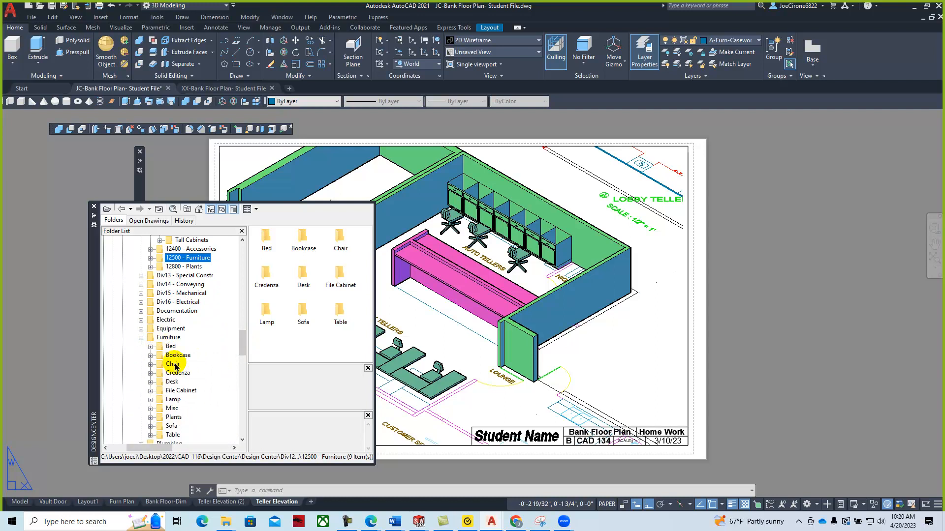
{"action": "left_click", "coordinate": [150, 418]}
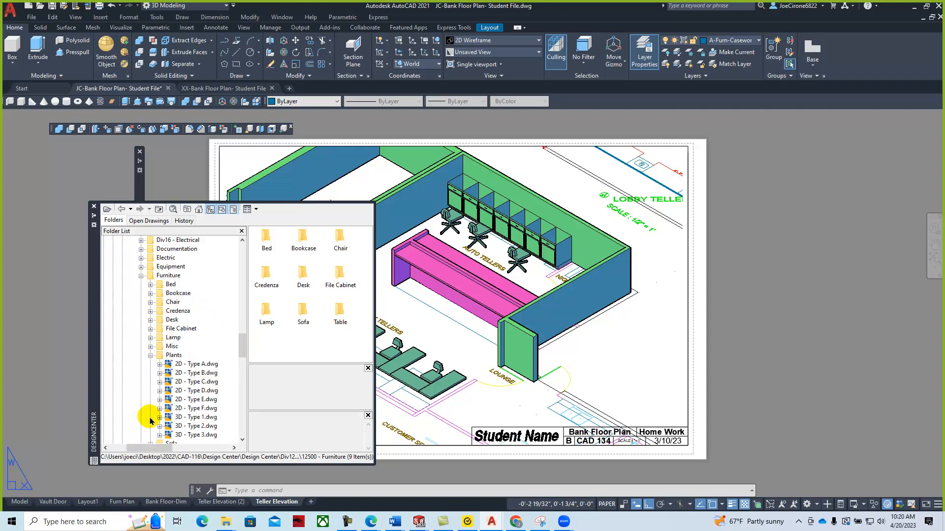
Show the plant drawings of the Furniture library's Plants folder in DesignCenter.
{"action": "left_click", "coordinate": [176, 355]}
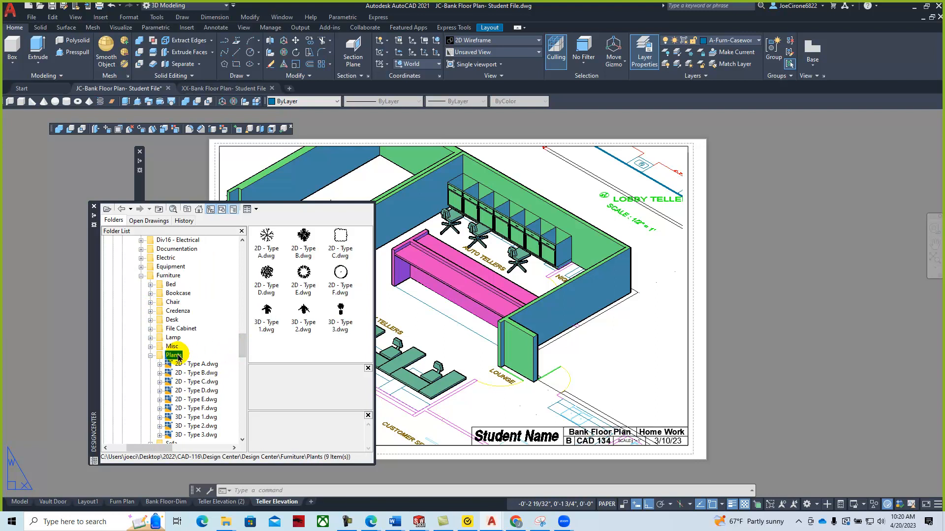
{"action": "left_click", "coordinate": [303, 236]}
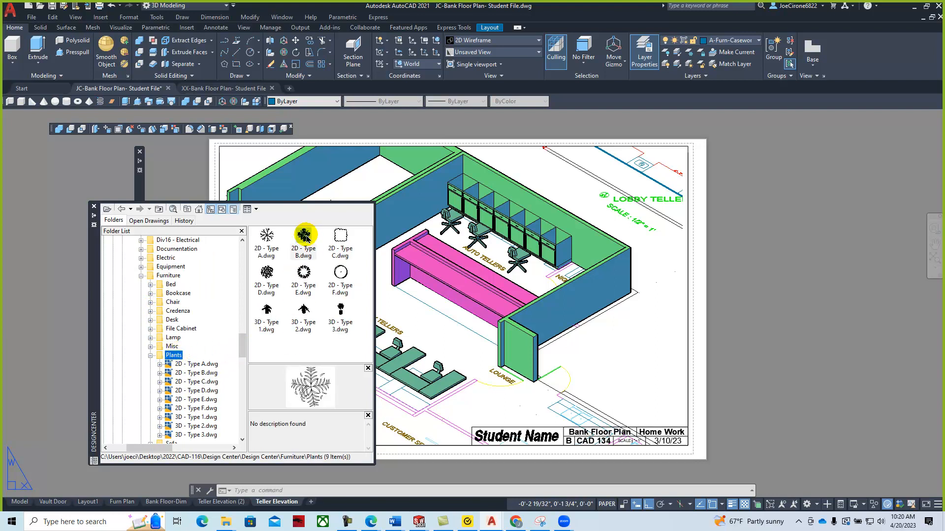
{"action": "mouse_move", "coordinate": [304, 236]}
{"action": "left_mouse_down"}
{"action": "mouse_move", "coordinate": [527, 287]}
{"action": "mouse_move", "coordinate": [606, 340]}
{"action": "mouse_move", "coordinate": [602, 347]}
{"action": "left_mouse_up"}
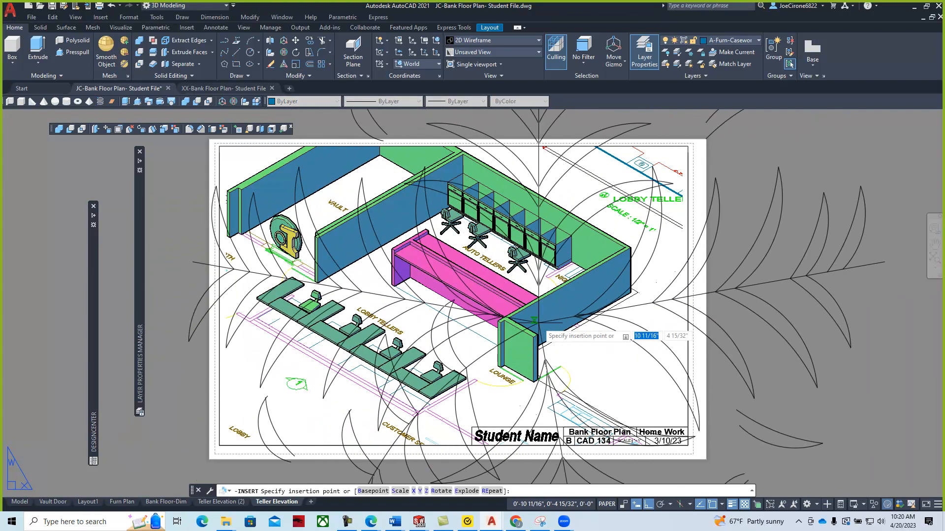
{"action": "key", "text": "Escape"}
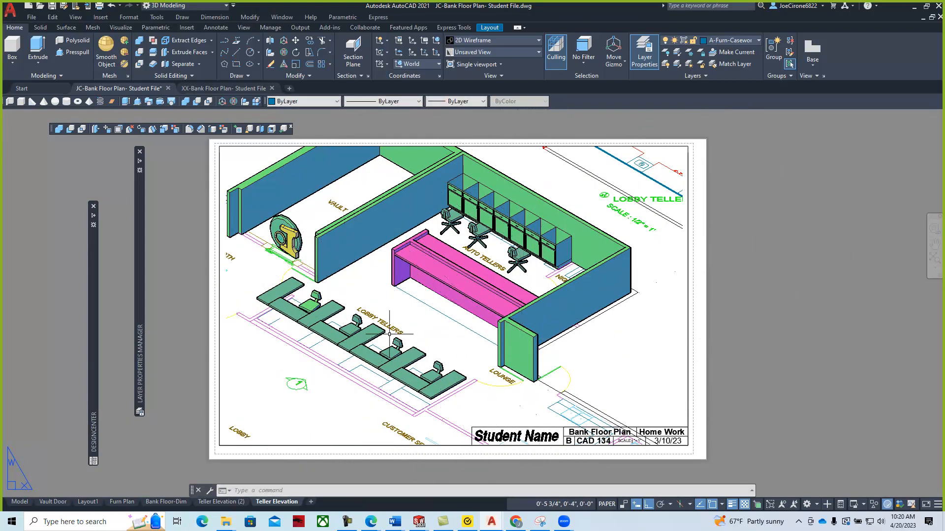
Insert the 3D - Type 3 plant from DesignCenter into model space, between the lobby tellers and the lounge wall, with 0 rotation.
{"action": "left_click", "coordinate": [20, 501]}
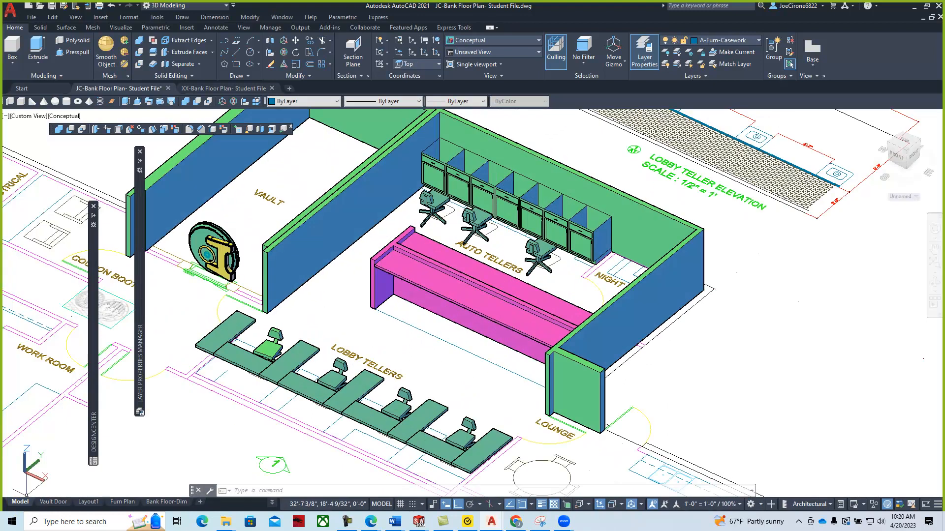
{"action": "mouse_move", "coordinate": [92, 343]}
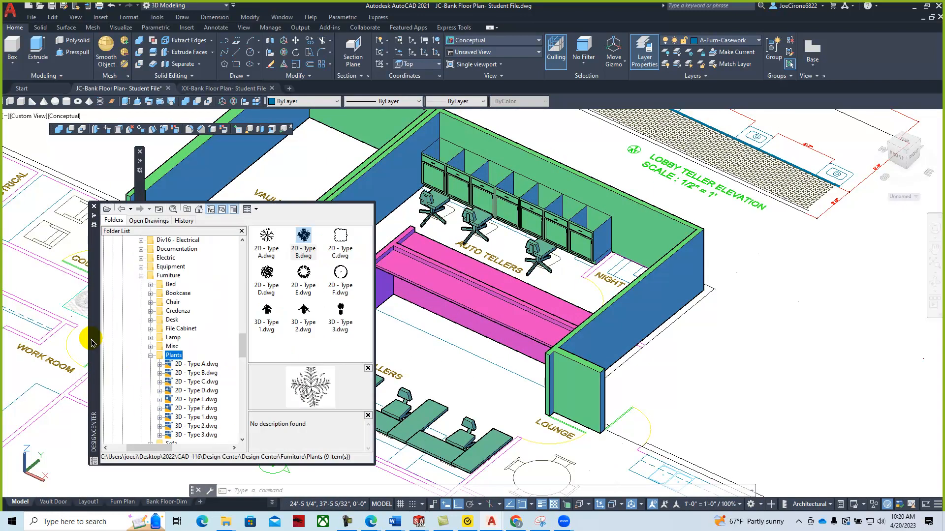
{"action": "left_click", "coordinate": [266, 310]}
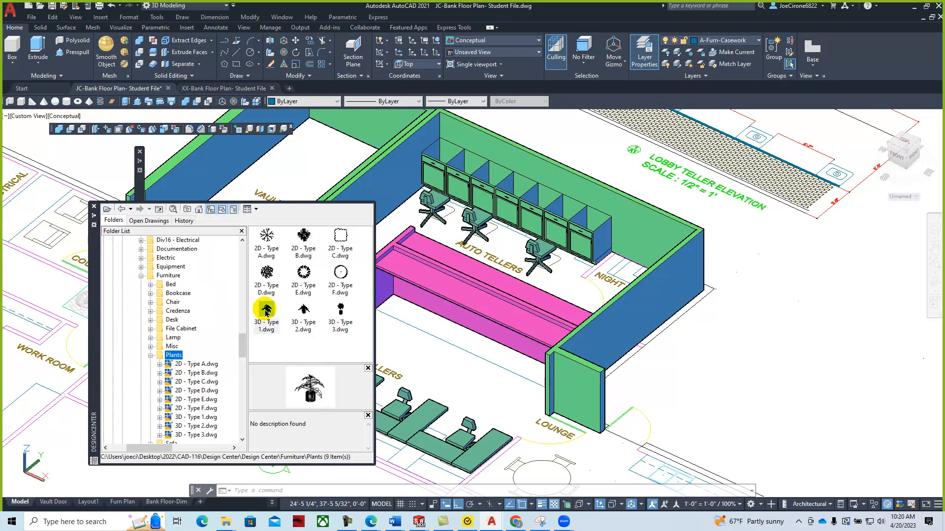
{"action": "left_click", "coordinate": [340, 309]}
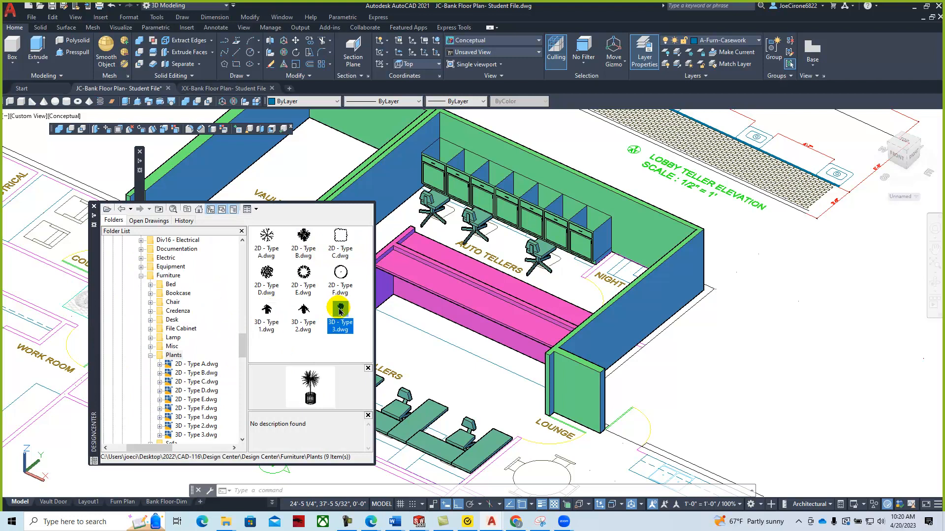
{"action": "left_click_drag", "start_coordinate": [341, 311], "coordinate": [462, 377]}
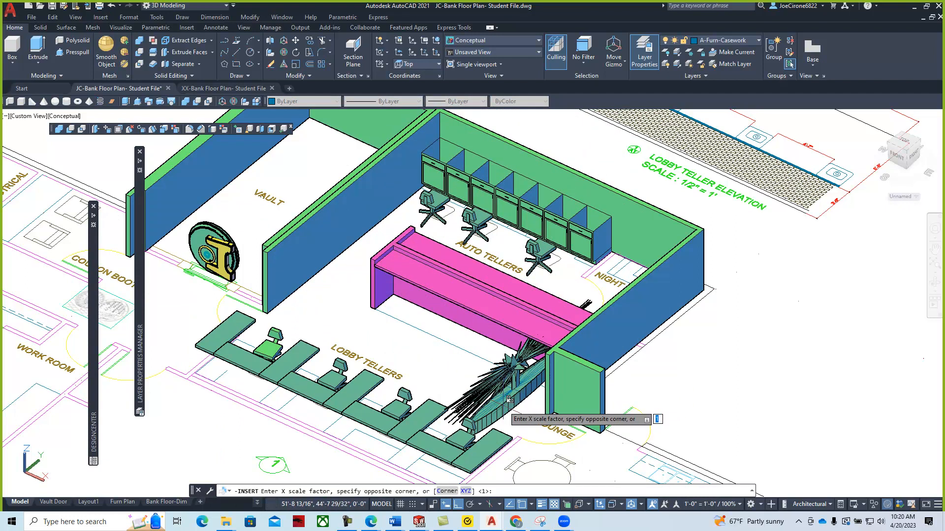
{"action": "left_click", "coordinate": [508, 398]}
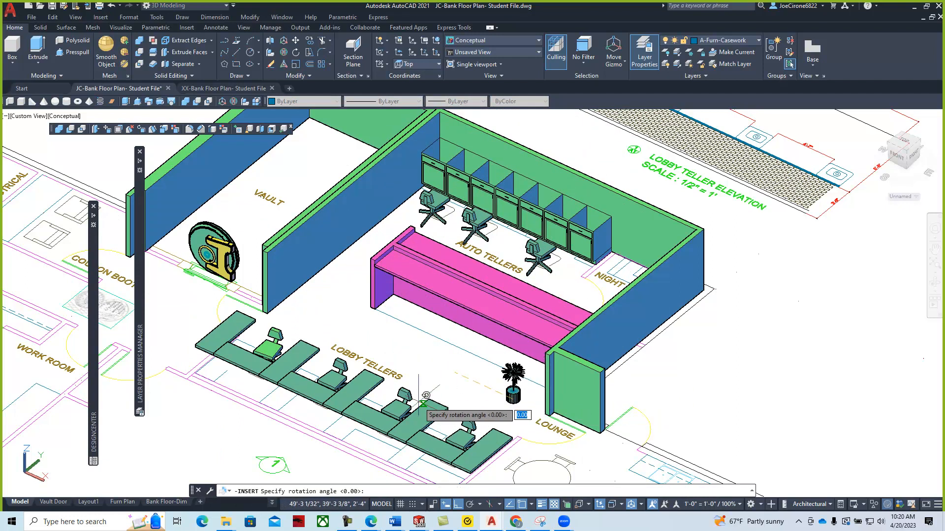
{"action": "key", "text": "Return"}
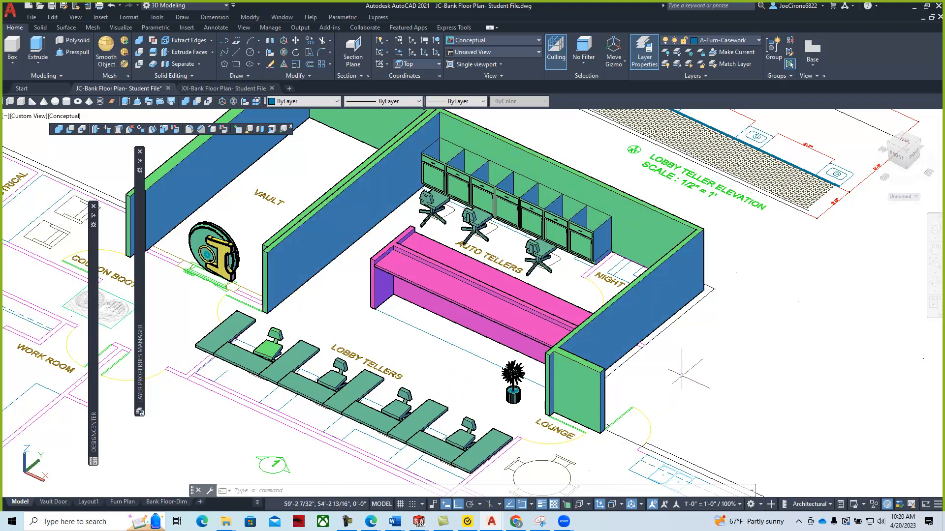
Create a camera located on the floor below the coupon booth and target it at the vault door.
{"action": "mouse_move", "coordinate": [323, 289]}
{"action": "middle_mouse_down"}
{"action": "mouse_move", "coordinate": [407, 331]}
{"action": "mouse_move", "coordinate": [398, 329]}
{"action": "middle_mouse_up"}
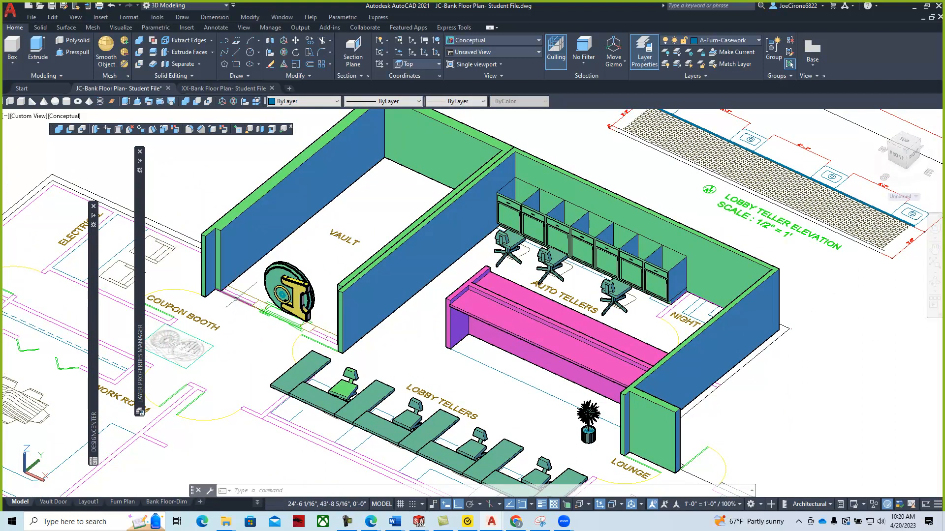
{"action": "middle_click_drag", "start_coordinate": [254, 298], "coordinate": [255, 268]}
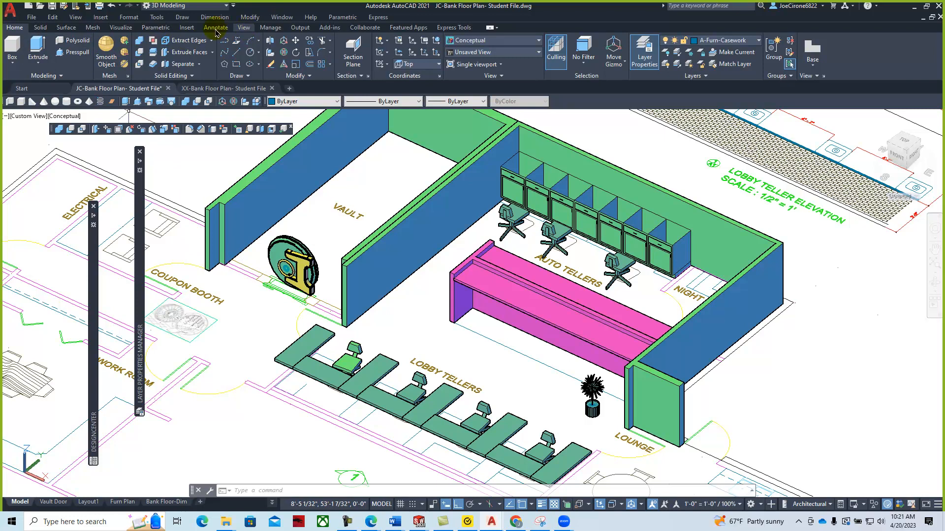
{"action": "left_click", "coordinate": [123, 28]}
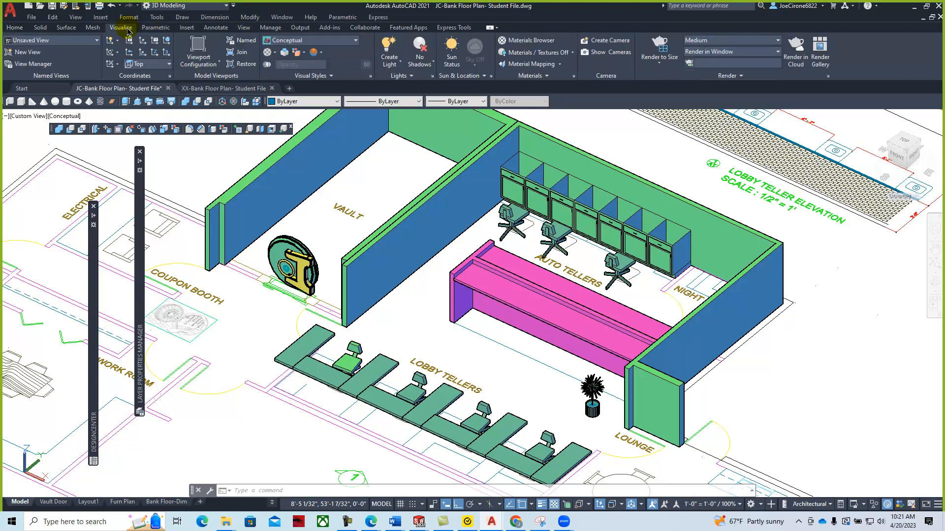
{"action": "right_click", "coordinate": [870, 56]}
{"action": "mouse_move", "coordinate": [853, 84]}
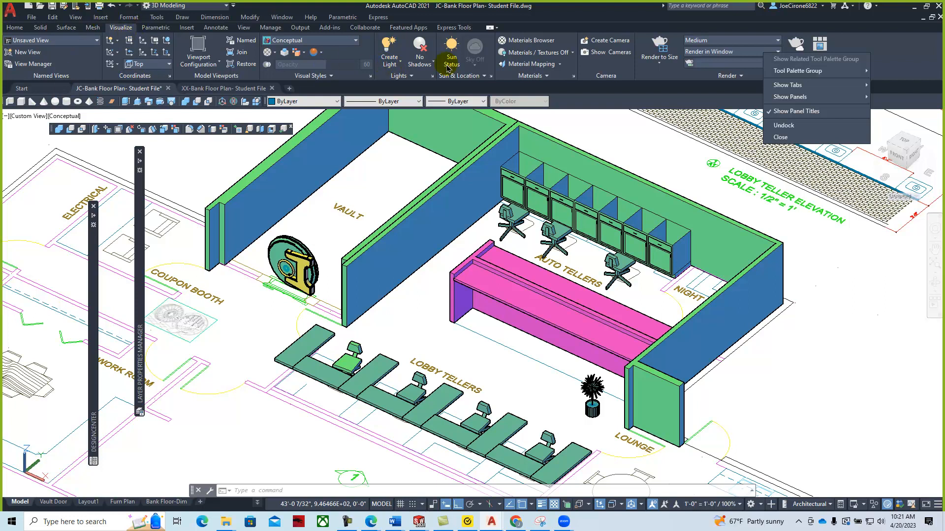
{"action": "left_click", "coordinate": [612, 46]}
{"action": "left_click", "coordinate": [612, 45]}
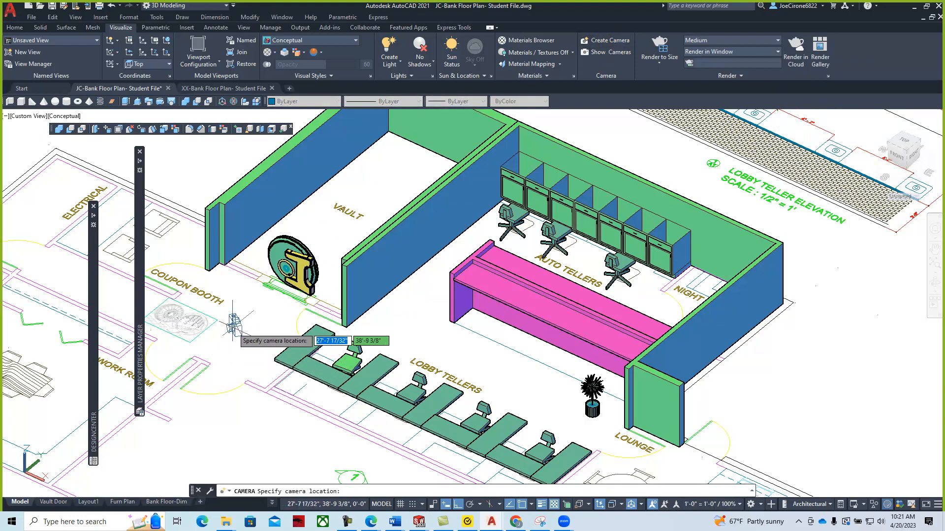
{"action": "left_click", "coordinate": [215, 404]}
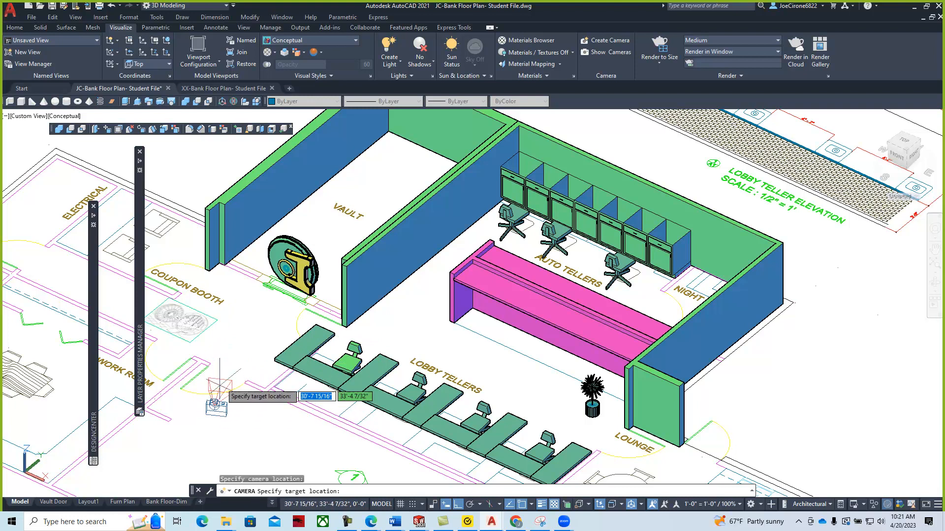
{"action": "left_click", "coordinate": [285, 269]}
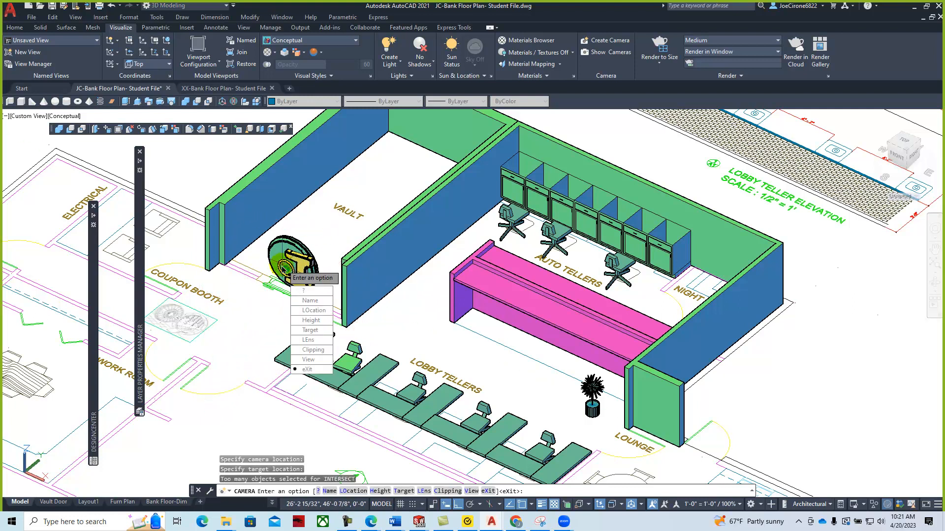
Name the new camera "Vault View" and finish creating it.
{"action": "left_click", "coordinate": [306, 370]}
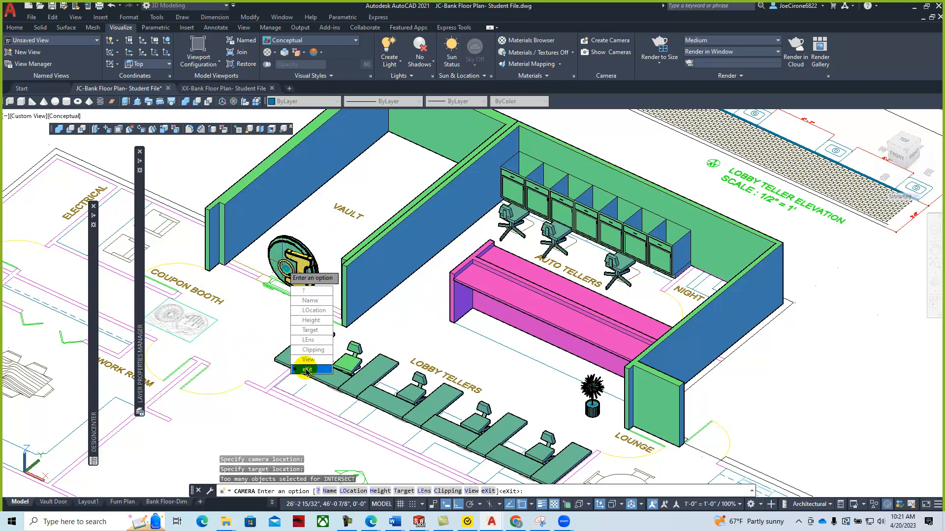
{"action": "left_click", "coordinate": [310, 301]}
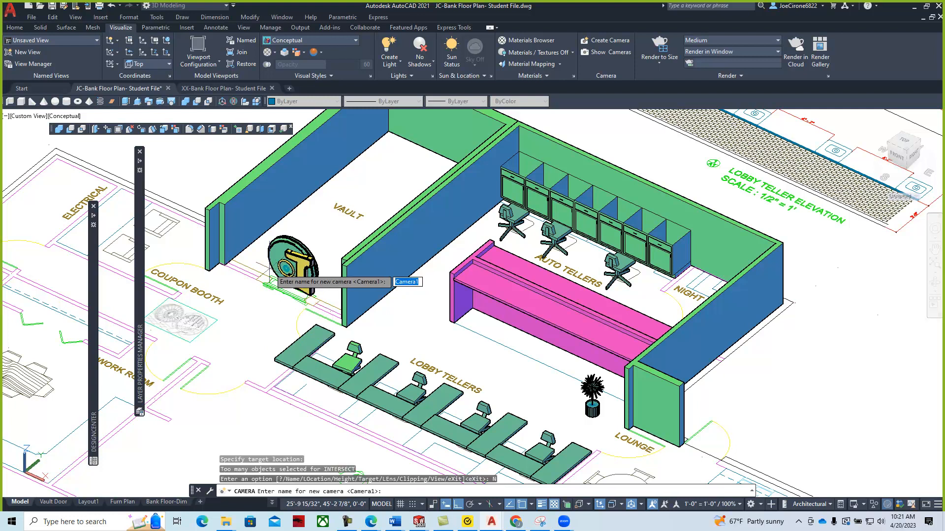
{"action": "type", "text": "Vault View"}
{"action": "key", "text": "Return"}
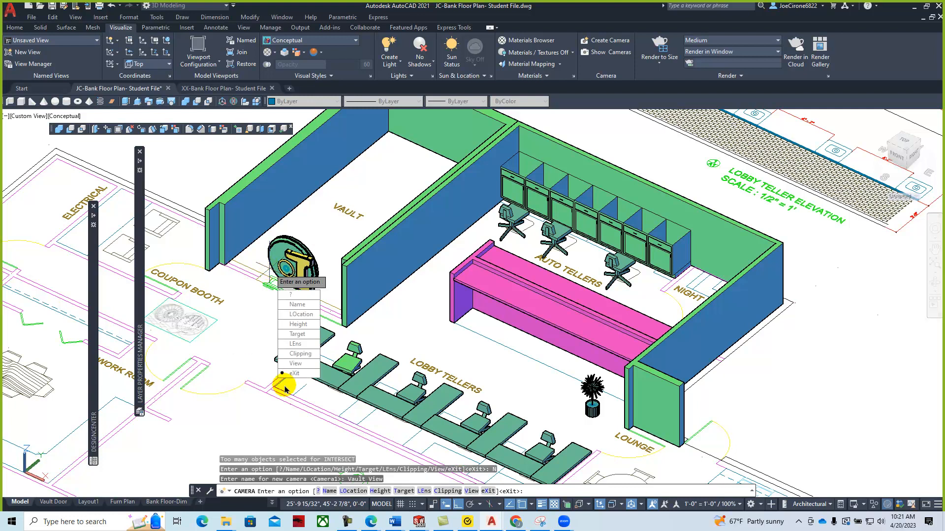
{"action": "left_click", "coordinate": [294, 373]}
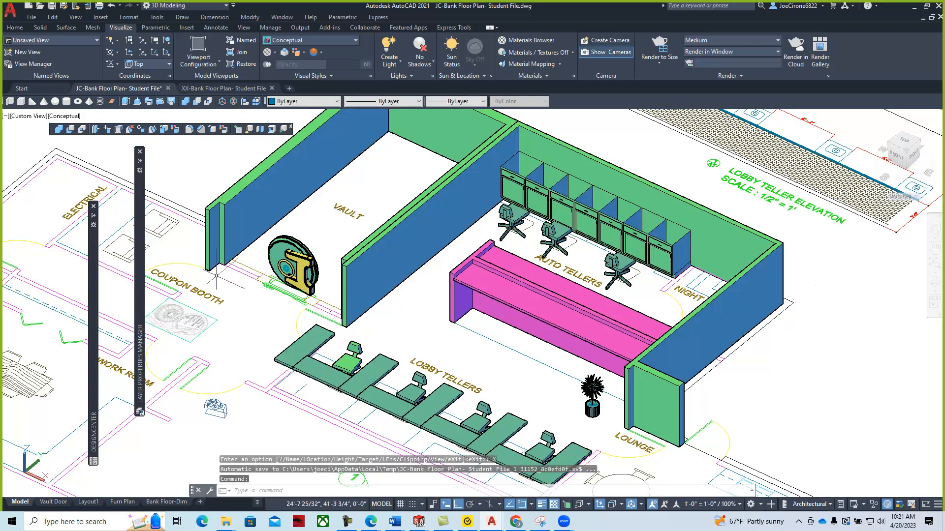
Select the Vault View camera and set its preview's visual style to Conceptual.
{"action": "left_click", "coordinate": [214, 406]}
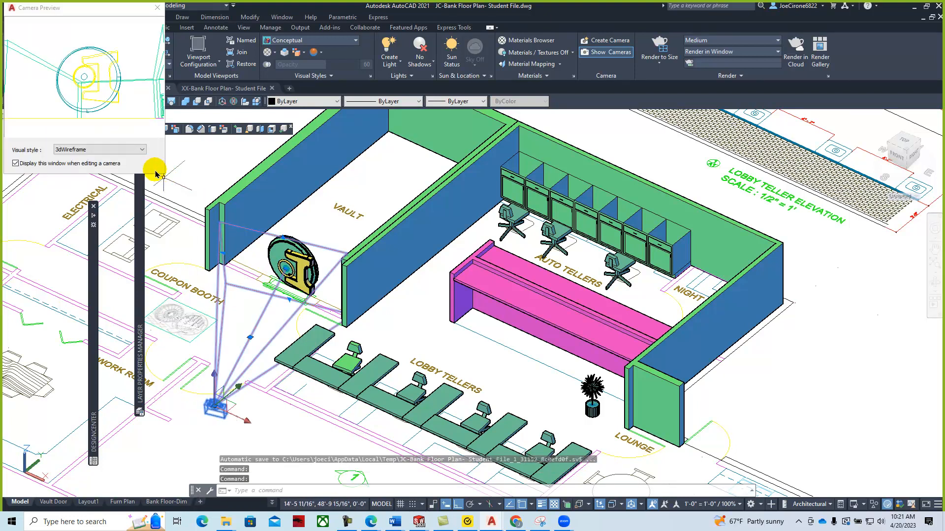
{"action": "left_click", "coordinate": [137, 149]}
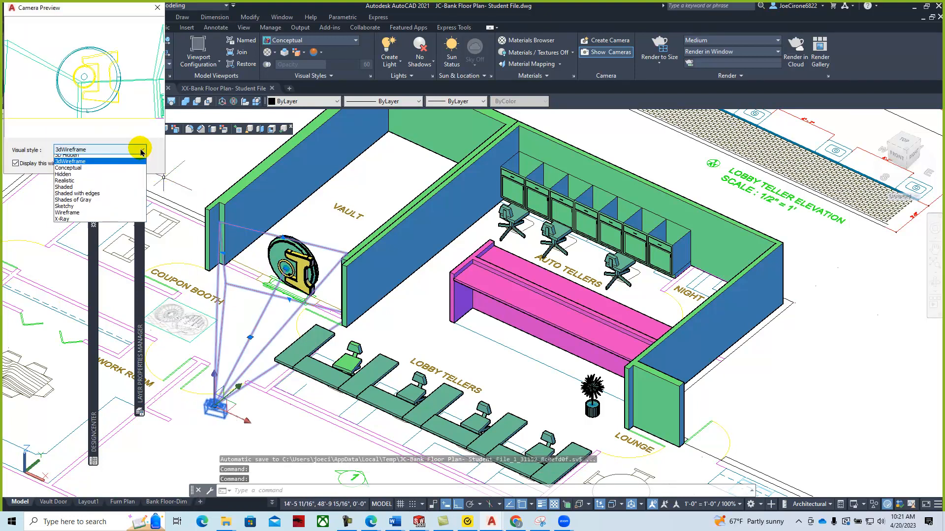
{"action": "left_click", "coordinate": [113, 171]}
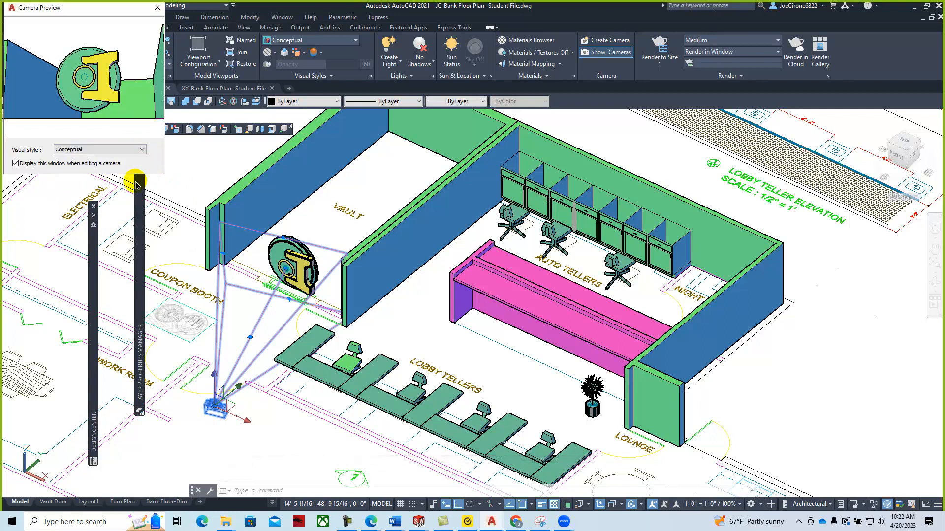
Raise the Vault View camera vertically so it looks down at the vault door, then deselect it.
{"action": "left_click", "coordinate": [168, 324]}
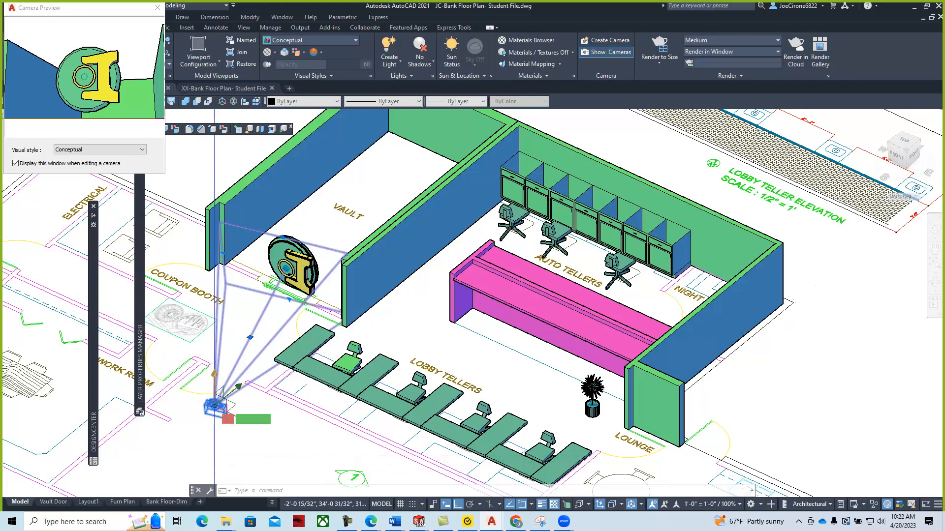
{"action": "left_click", "coordinate": [214, 406]}
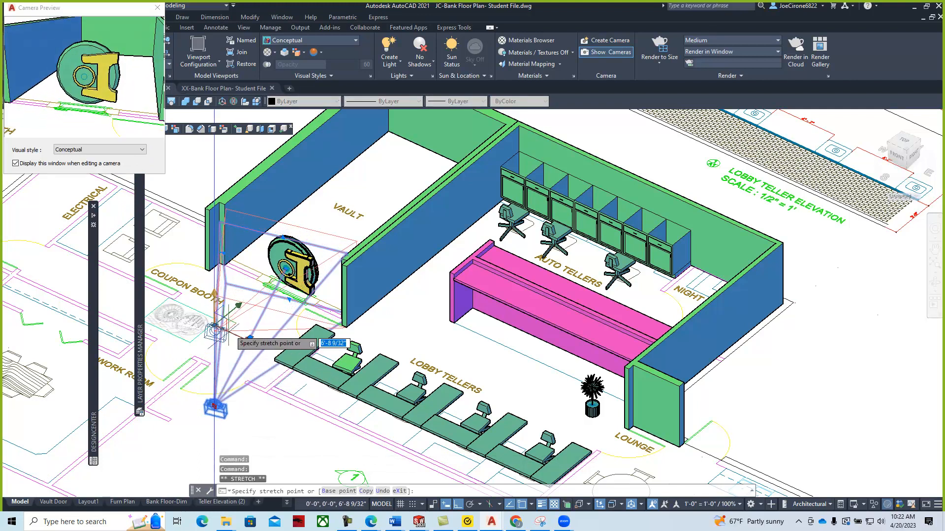
{"action": "left_click", "coordinate": [215, 318]}
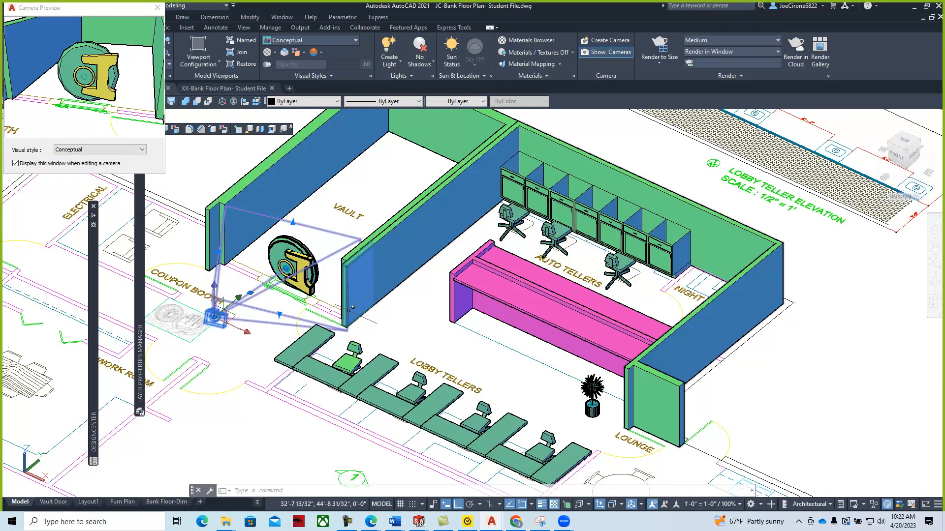
{"action": "key", "text": "Escape"}
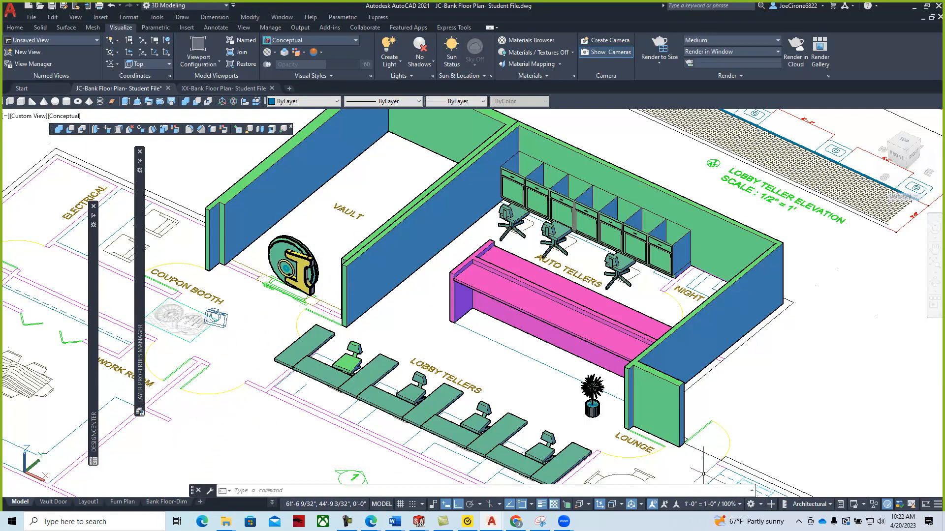
Examine the model with its camera and plant, then look through the Bank Floor-Dim, Teller Elevation (2) and Teller Elevation layouts.
{"action": "scroll", "coordinate": [551, 381], "scroll_direction": "down", "scroll_amount": 4}
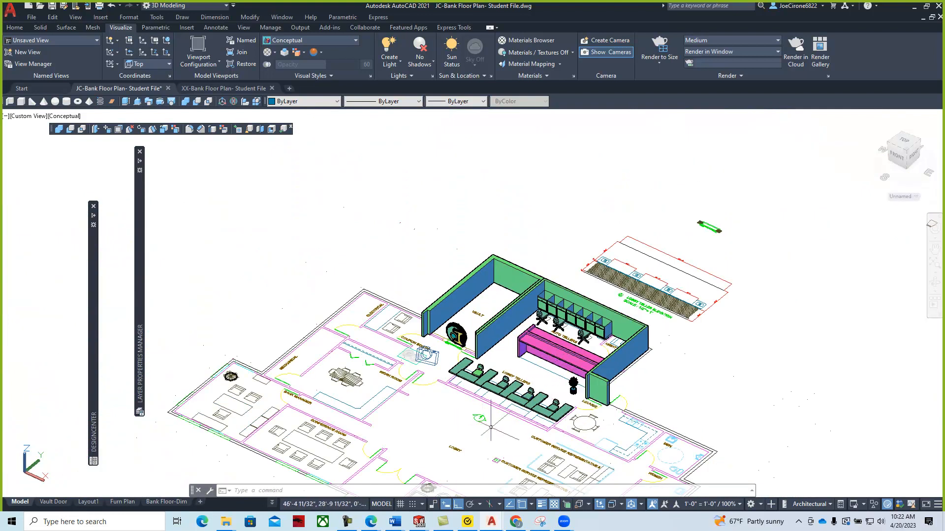
{"action": "scroll", "coordinate": [552, 370], "scroll_direction": "up", "scroll_amount": 4}
{"action": "middle_click_drag", "start_coordinate": [551, 370], "coordinate": [506, 388]}
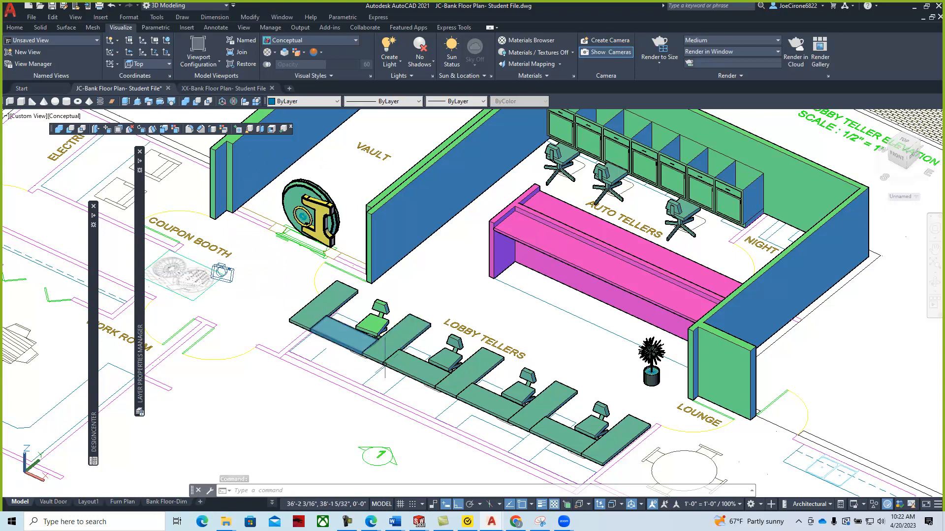
{"action": "left_click", "coordinate": [167, 502]}
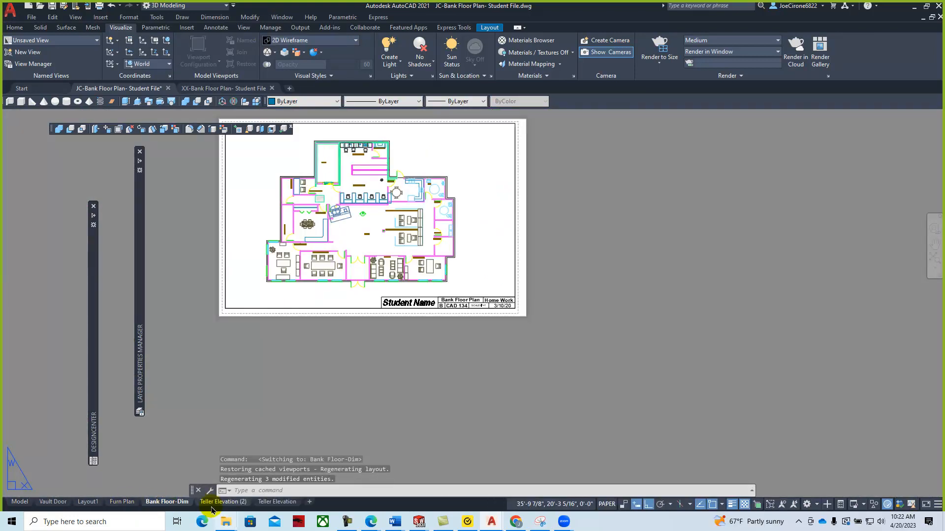
{"action": "left_click", "coordinate": [220, 502]}
{"action": "left_click", "coordinate": [278, 502]}
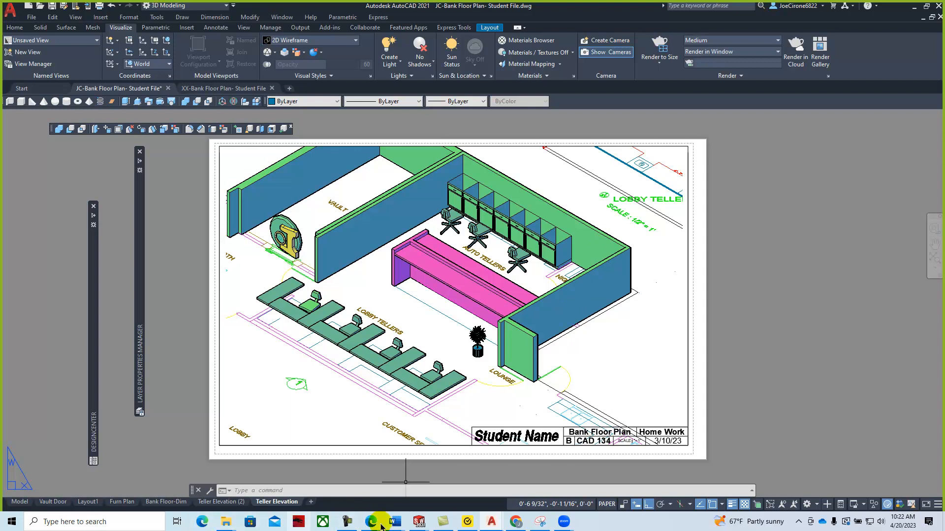
Switch to the Edge browser, open the CAD-136-0C1 course homepage and read the announcement about the last day for lab assignments.
{"action": "left_click", "coordinate": [370, 525]}
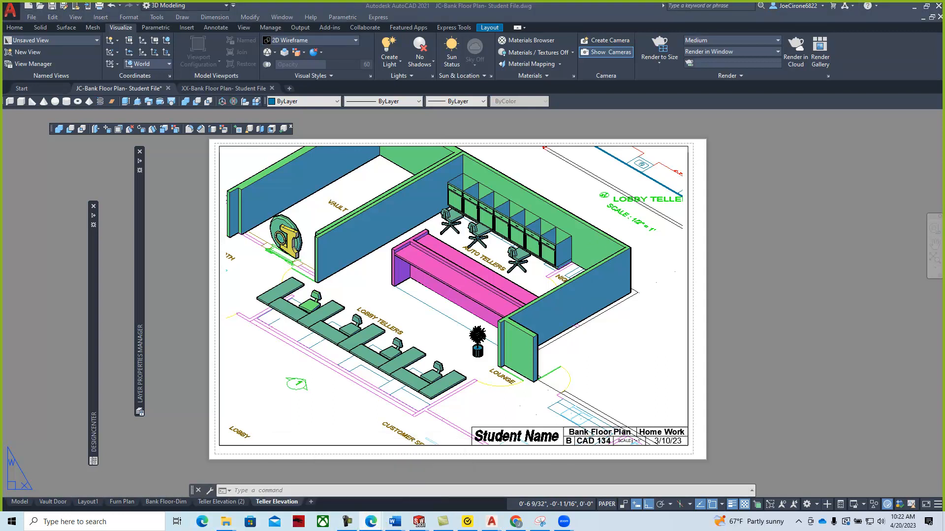
{"action": "left_click_drag", "start_coordinate": [944, 12], "coordinate": [344, 13]}
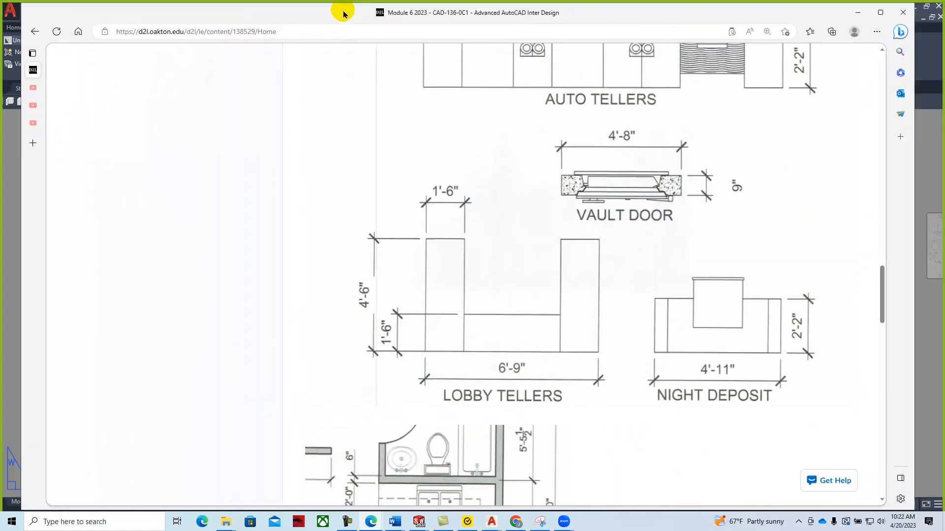
{"action": "left_click_drag", "start_coordinate": [881, 284], "coordinate": [908, 35]}
{"action": "left_click", "coordinate": [383, 76]}
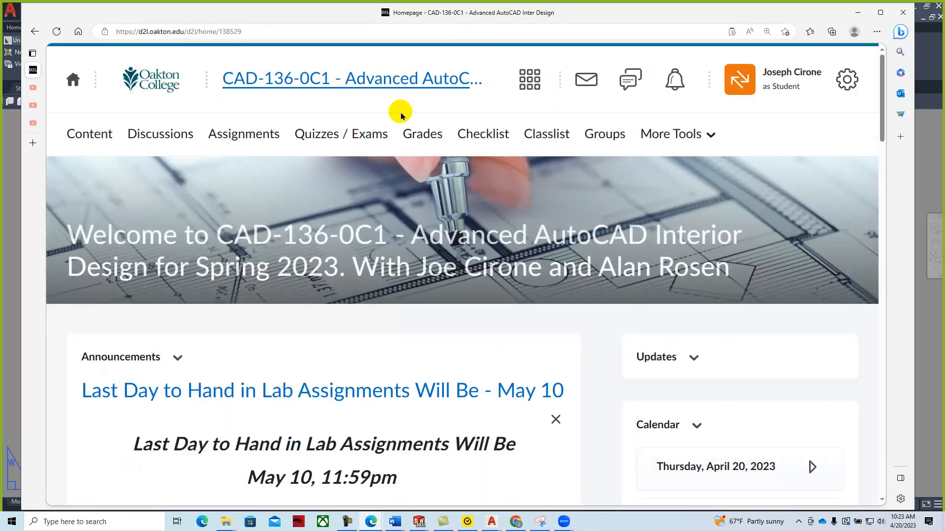
{"action": "scroll", "coordinate": [679, 383], "scroll_direction": "down", "scroll_amount": 1}
{"action": "scroll", "coordinate": [679, 383], "scroll_direction": "down", "scroll_amount": 3}
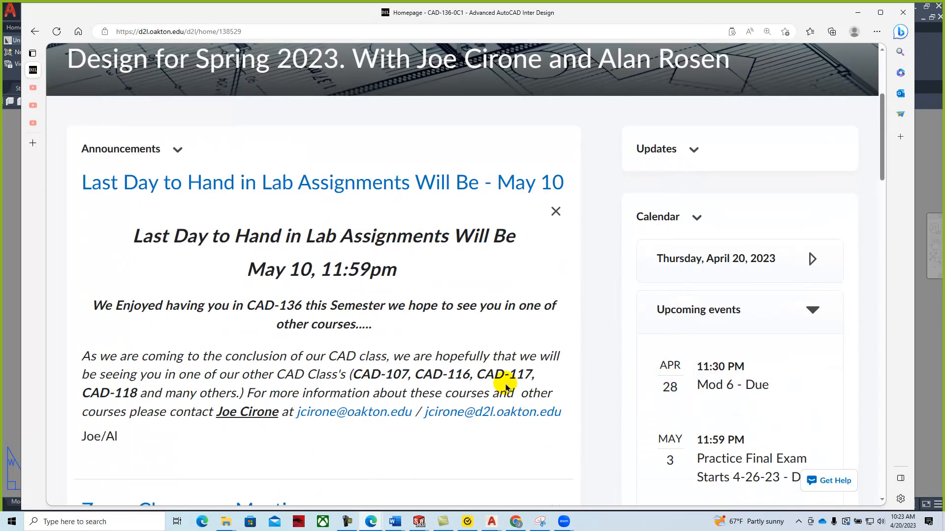
{"action": "left_click_drag", "start_coordinate": [881, 169], "coordinate": [883, 113]}
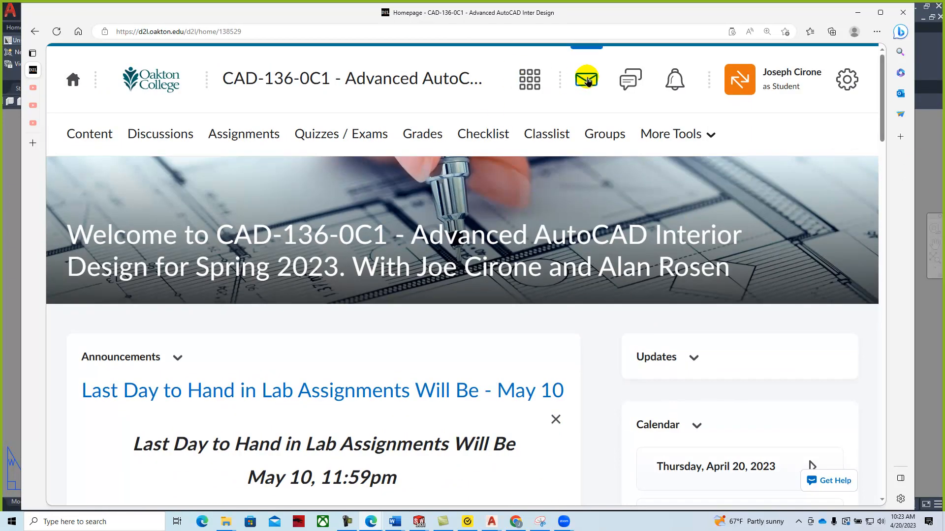